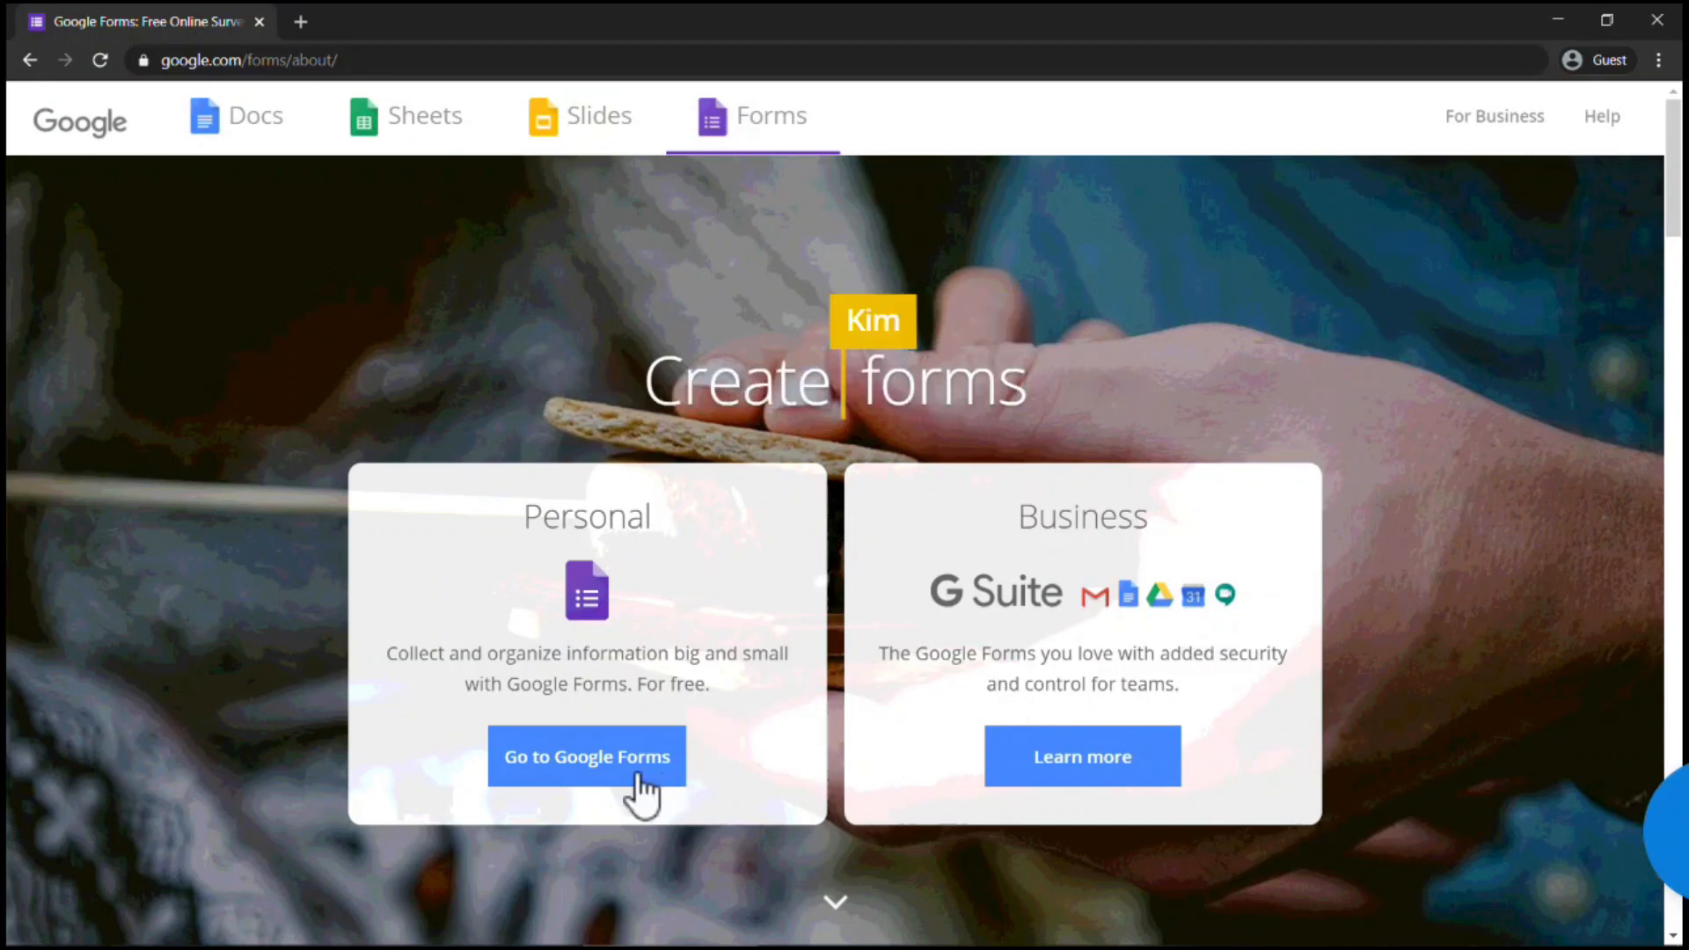
# Go to the personal version of Google Forms and show the full template gallery.
pyautogui.click(582, 762)
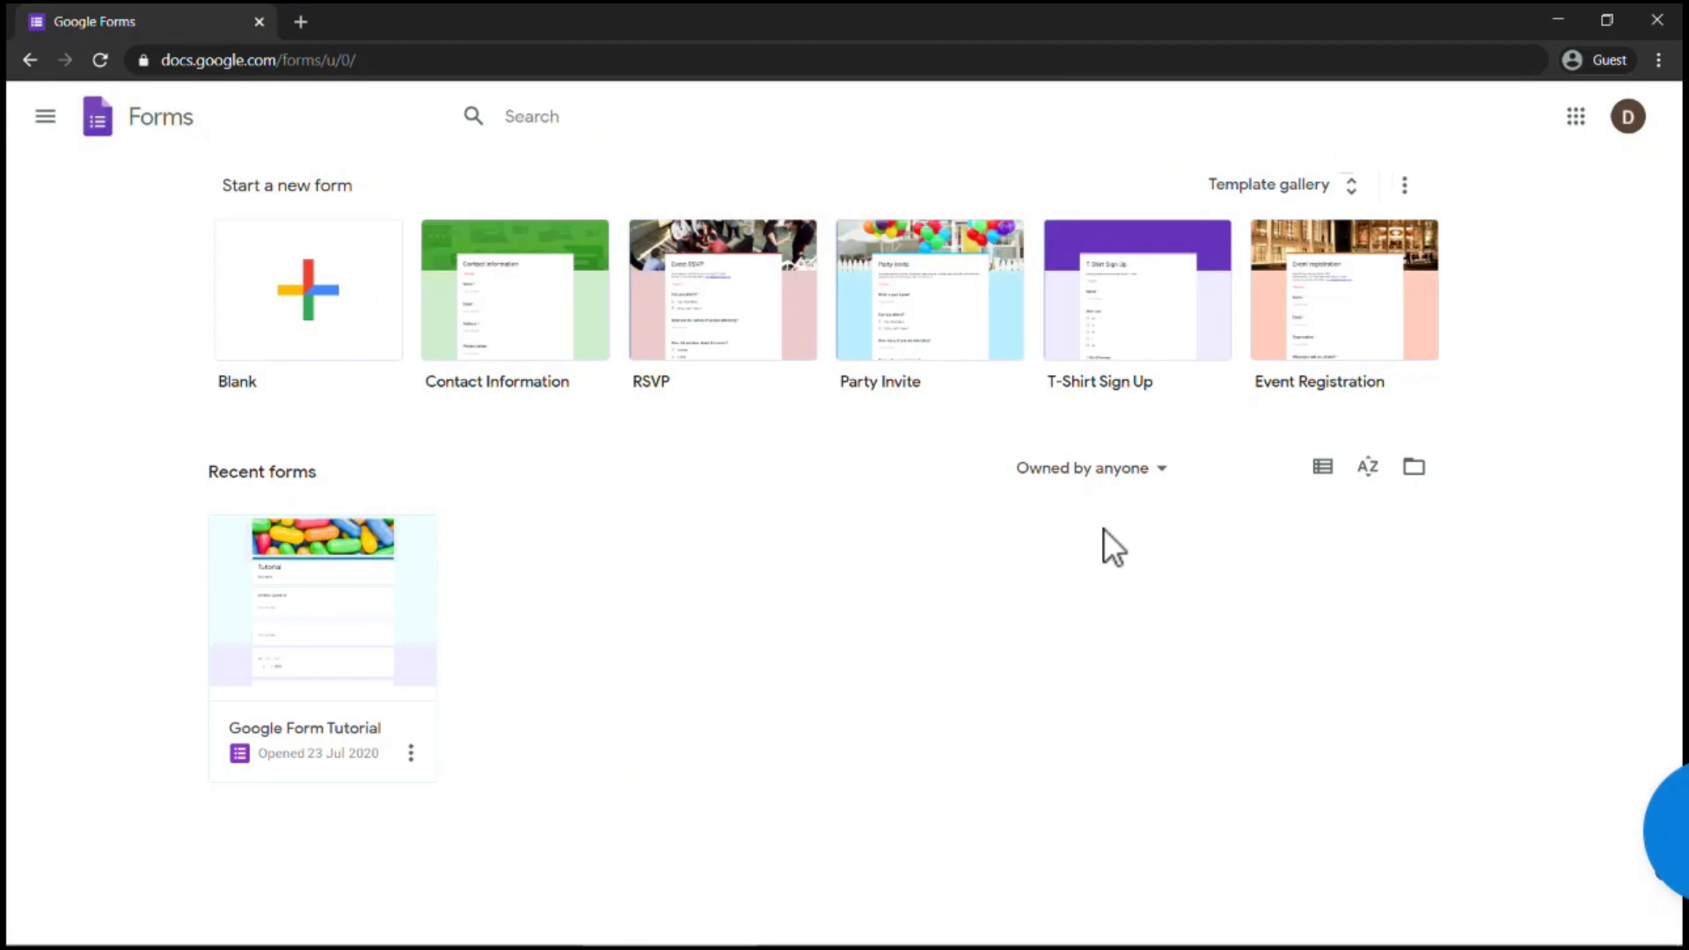
pyautogui.click(1351, 196)
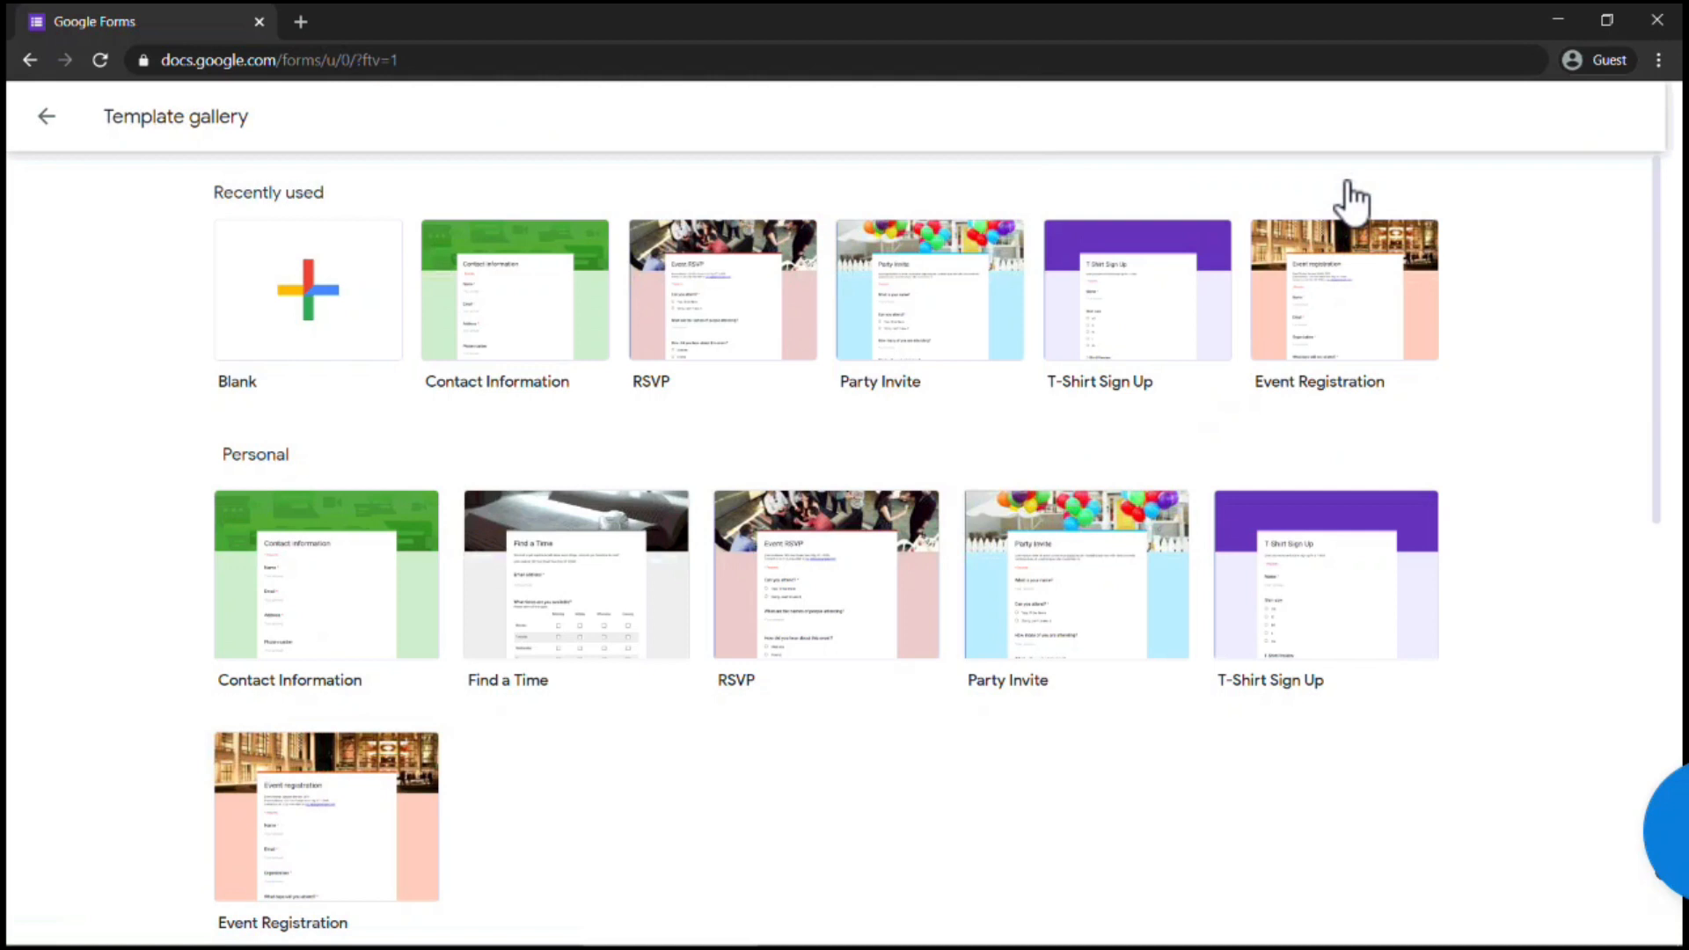
# Look through the Personal, Work and Education templates in the gallery.
pyautogui.scroll(-3, 1348, 184)
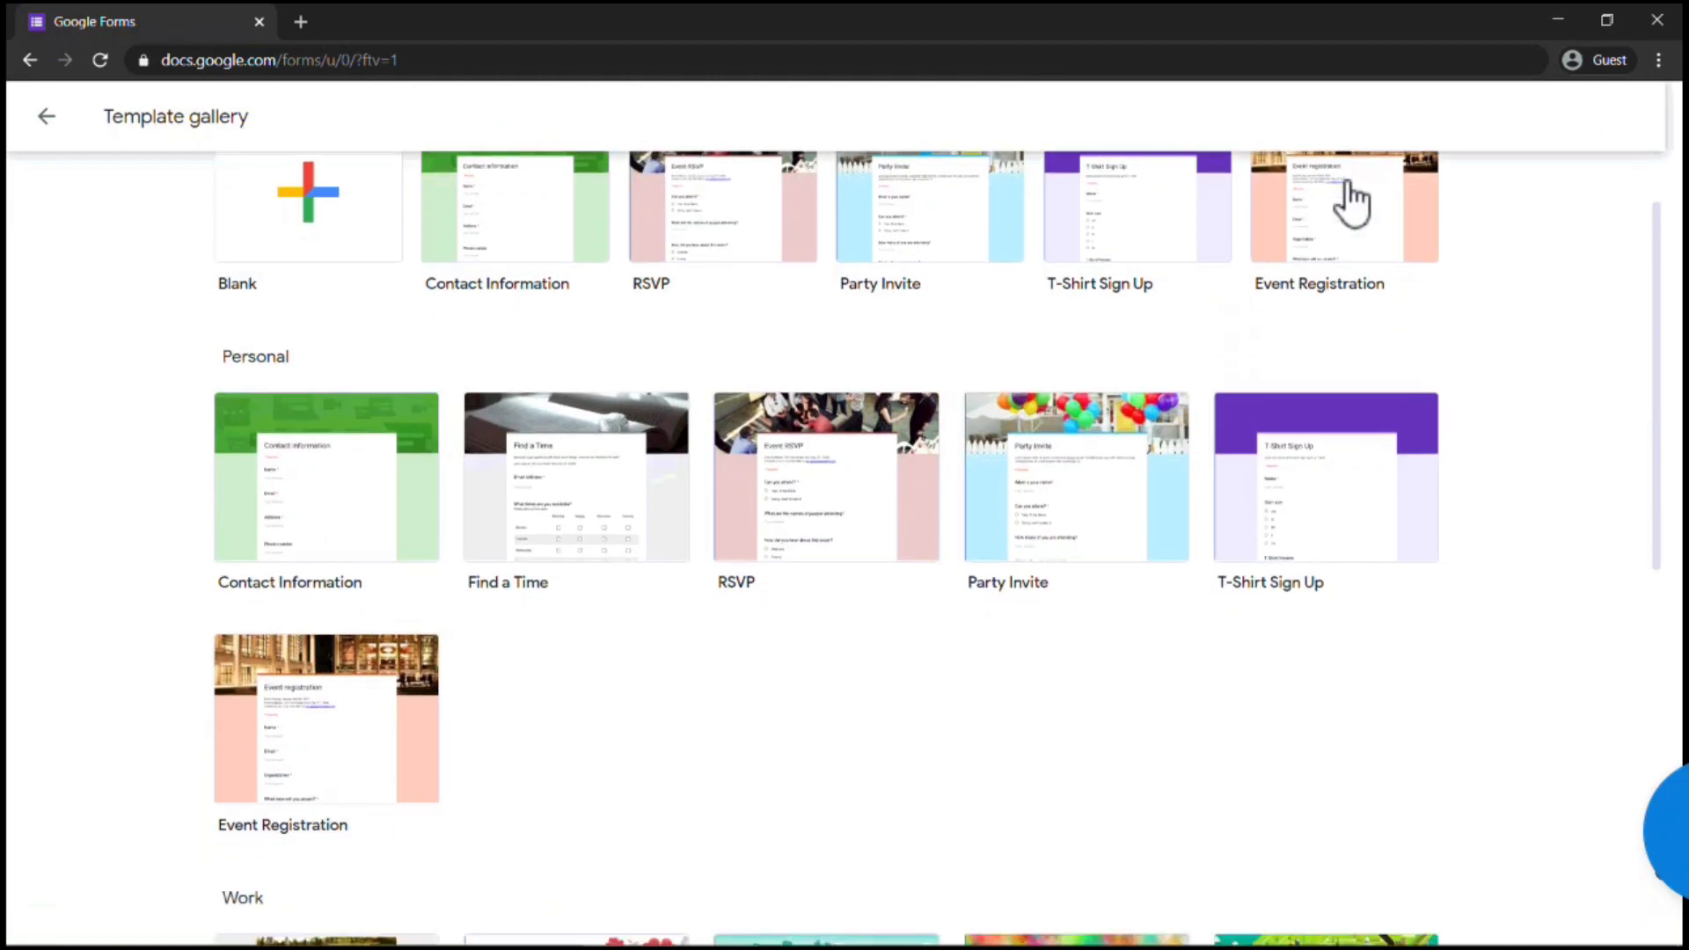
pyautogui.scroll(-7, 1352, 203)
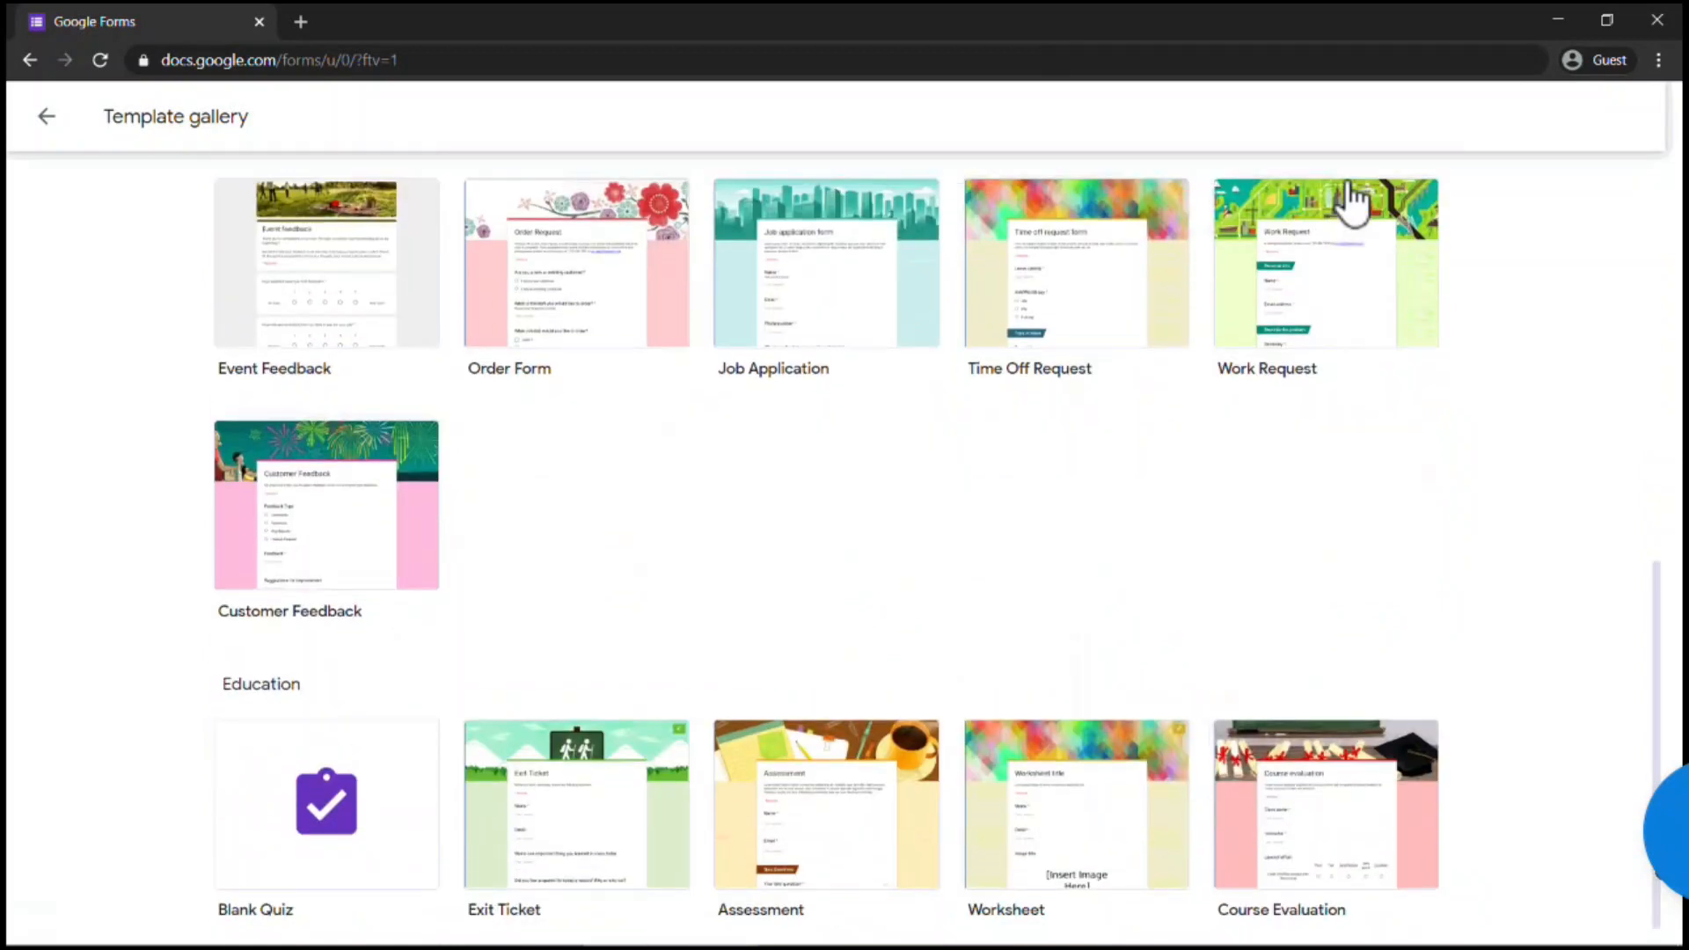
pyautogui.scroll(10, 1353, 201)
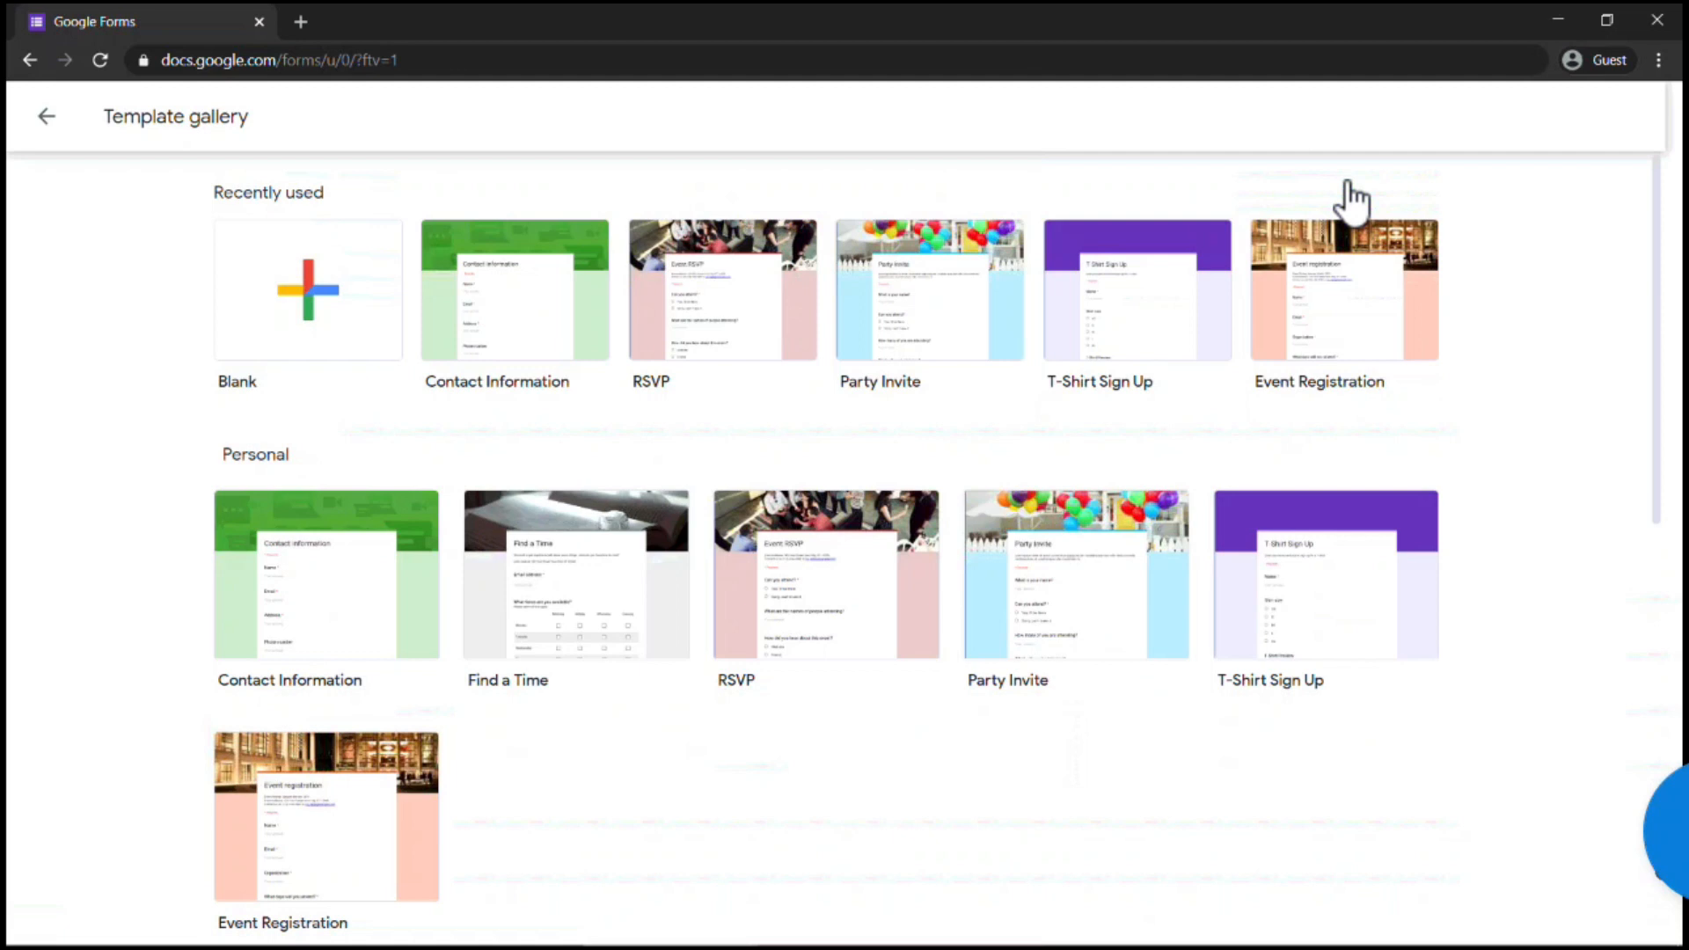
pyautogui.scroll(-6, 1352, 203)
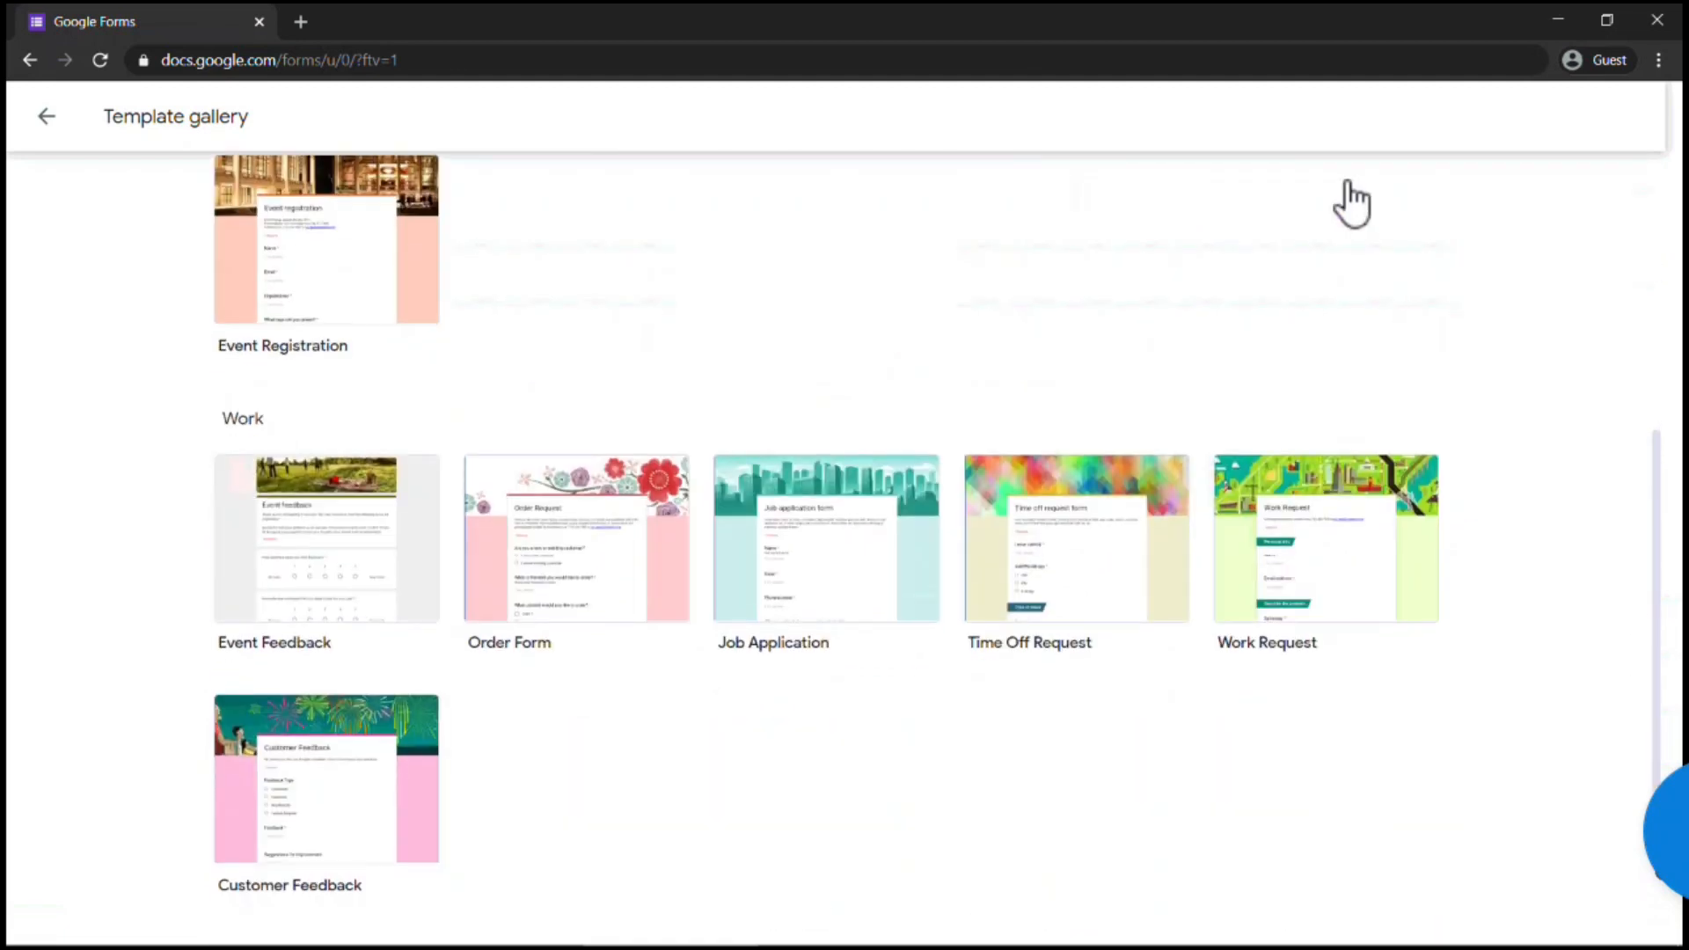
pyautogui.scroll(-2, 1353, 203)
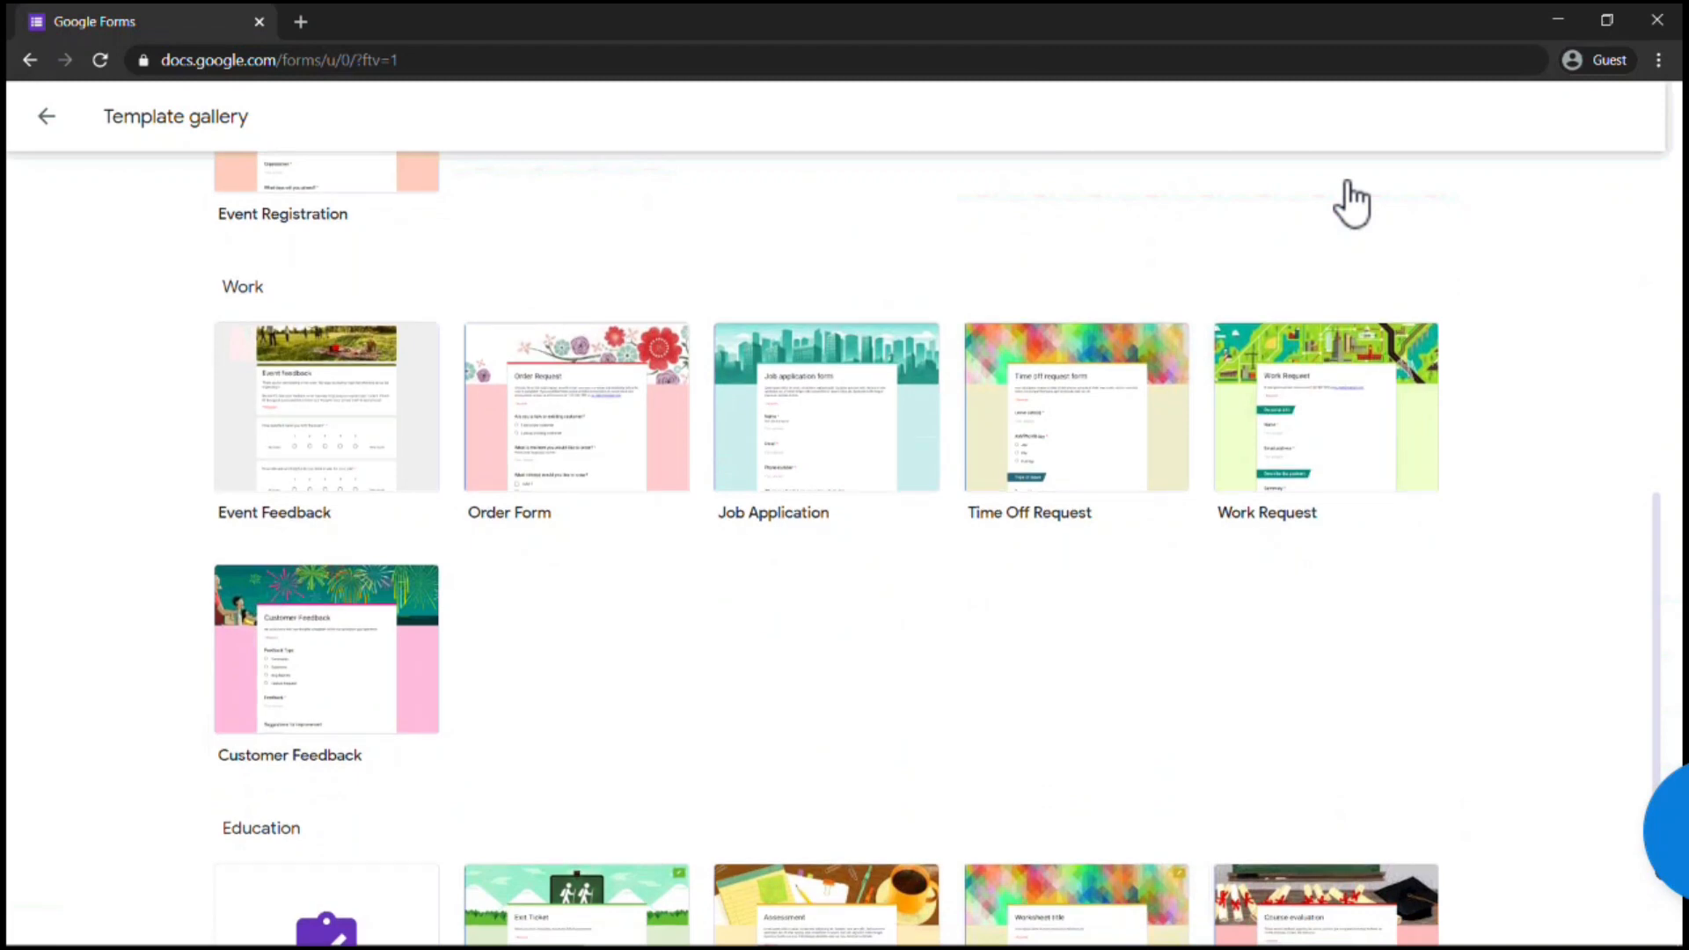
pyautogui.scroll(-2, 1352, 203)
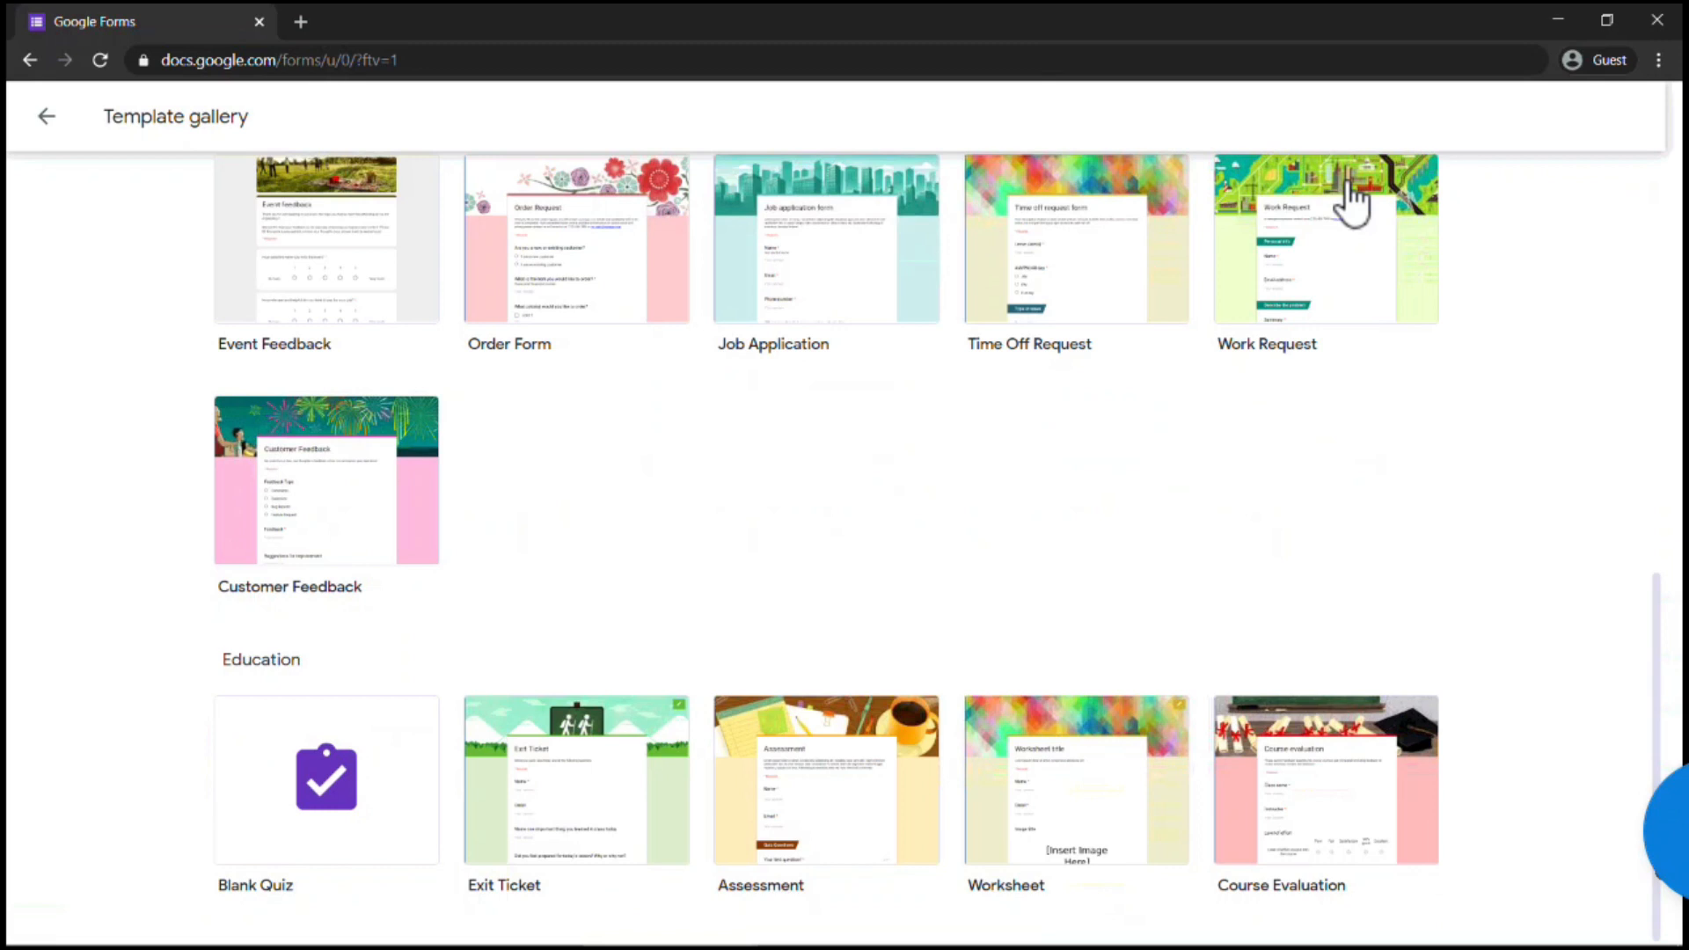
pyautogui.press('Tab')
pyautogui.press('Tab')
pyautogui.press('Tab')
pyautogui.press('Tab')
pyautogui.press('Tab')
# Create a new blank form from the recently used templates.
pyautogui.scroll(1, 1352, 200)
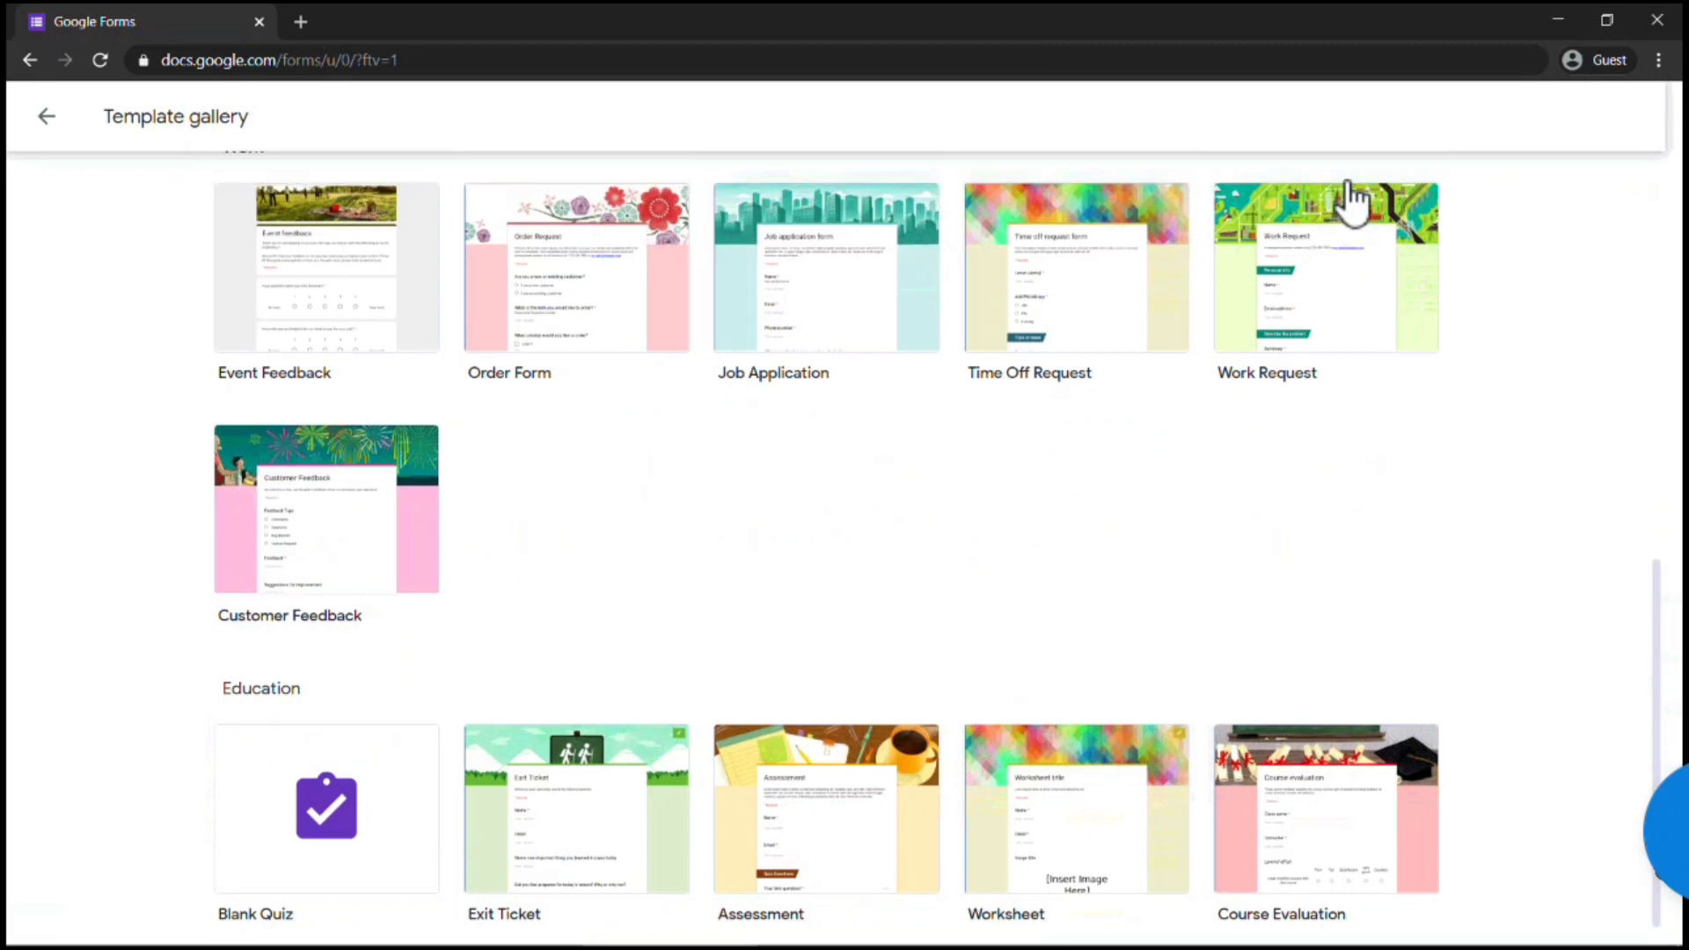
pyautogui.scroll(9, 1352, 201)
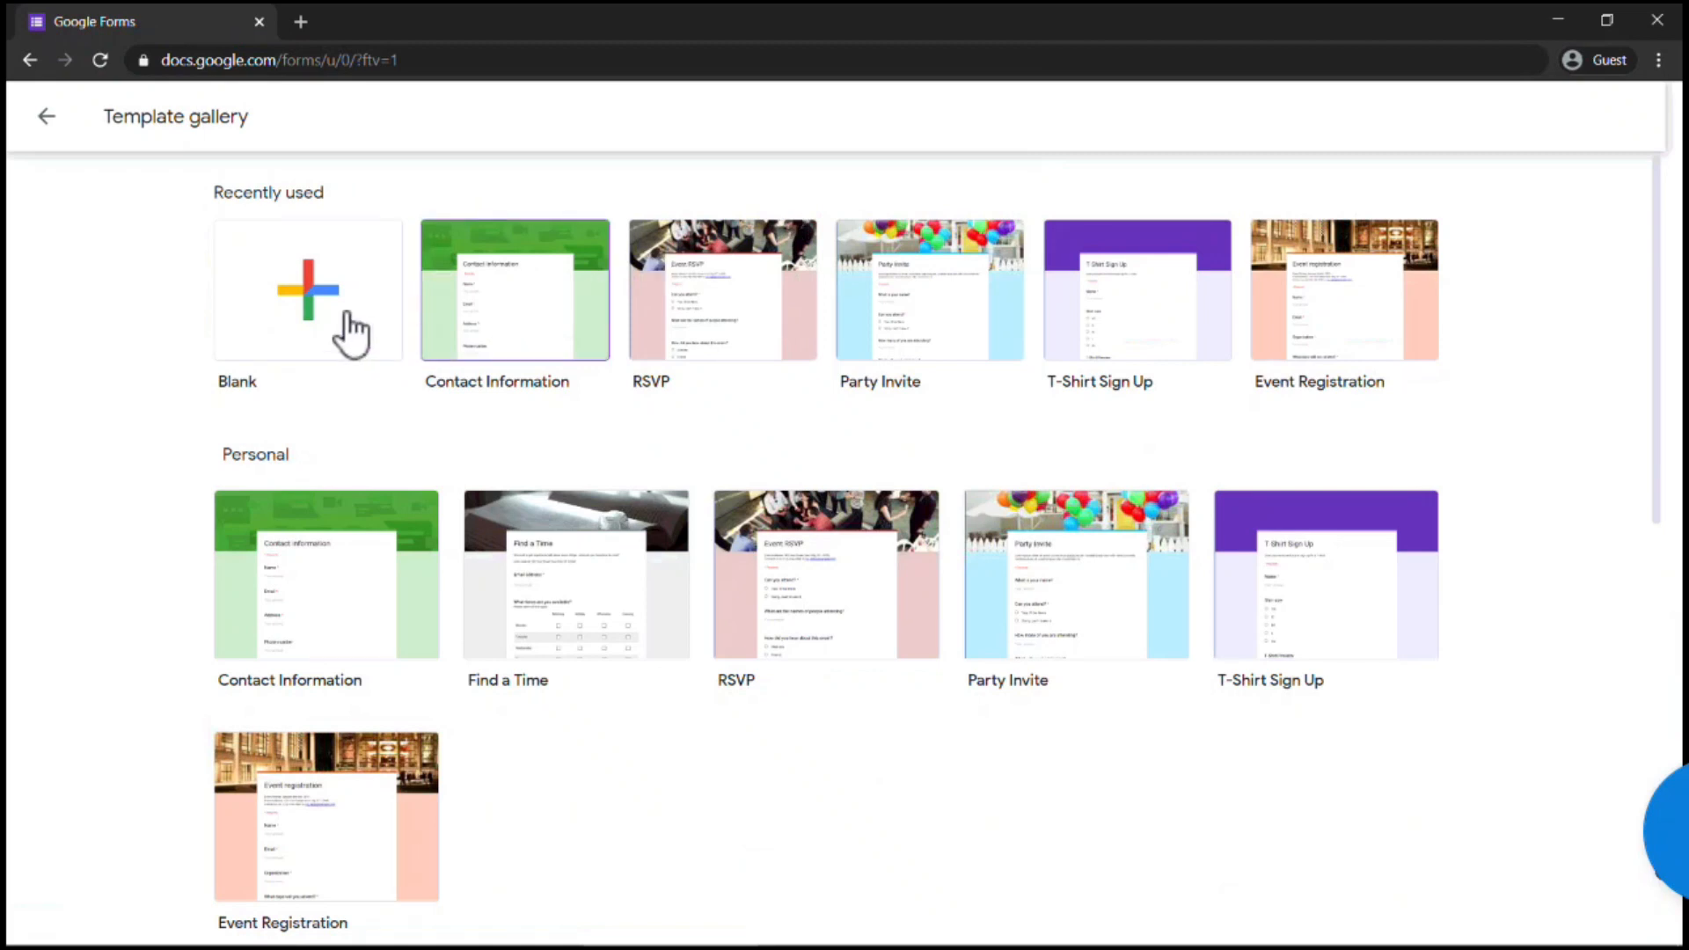
pyautogui.click(321, 308)
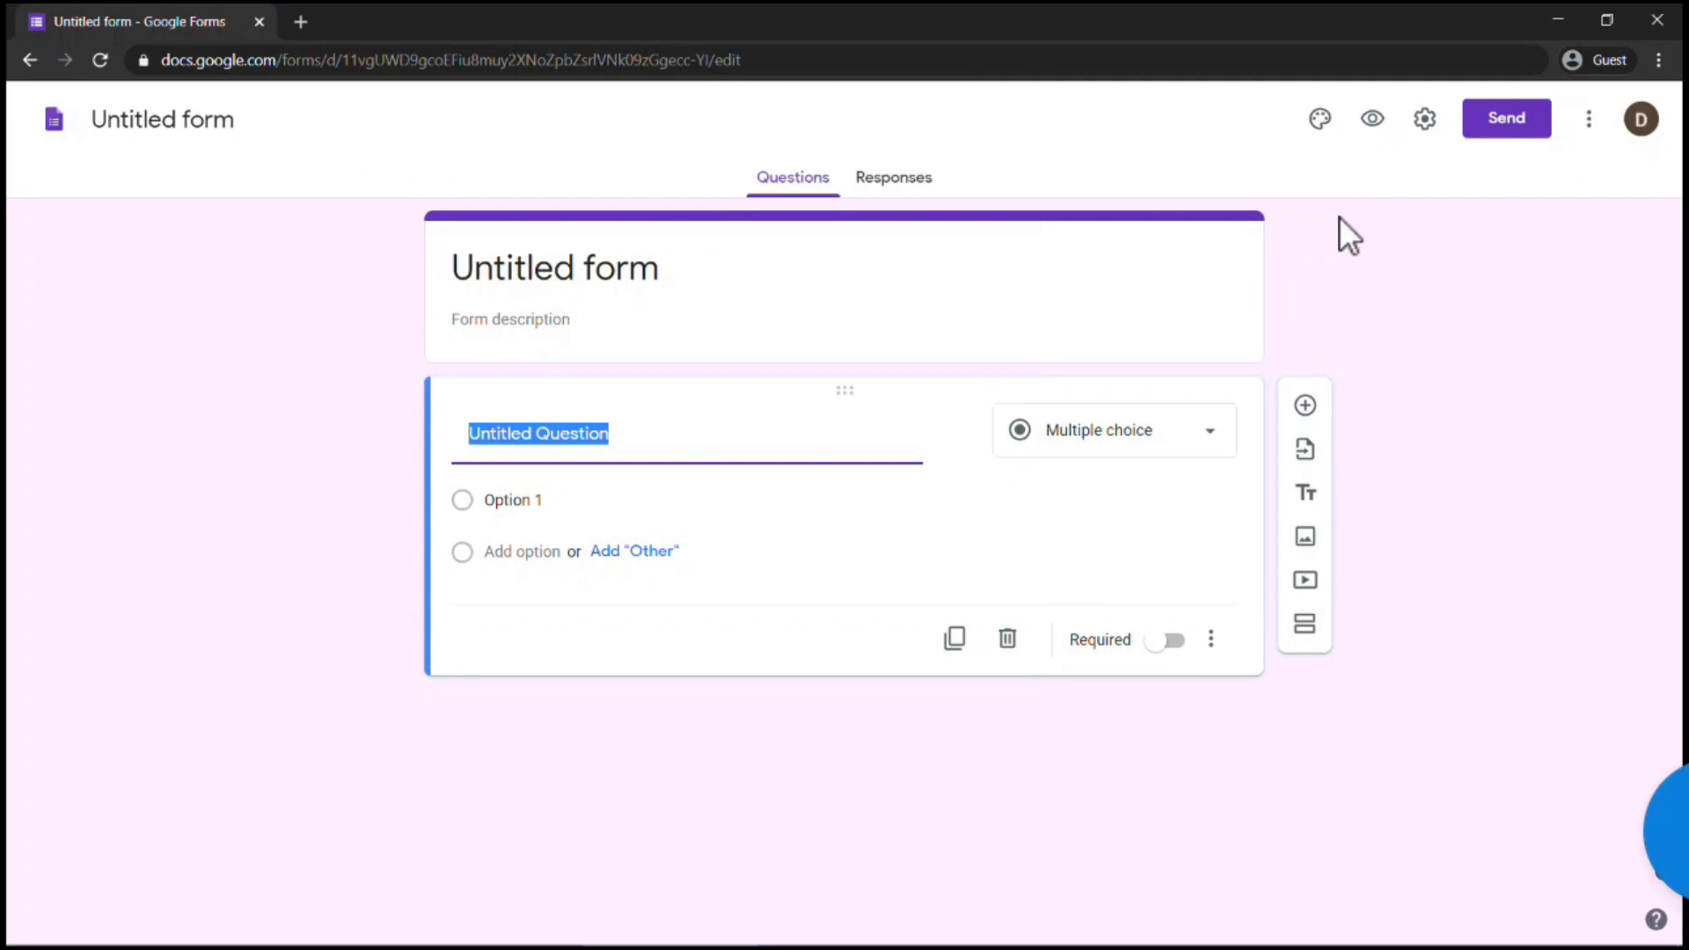
# Insert the painted hands and face picture from the Work and School themes as the form's header image.
pyautogui.click(1320, 121)
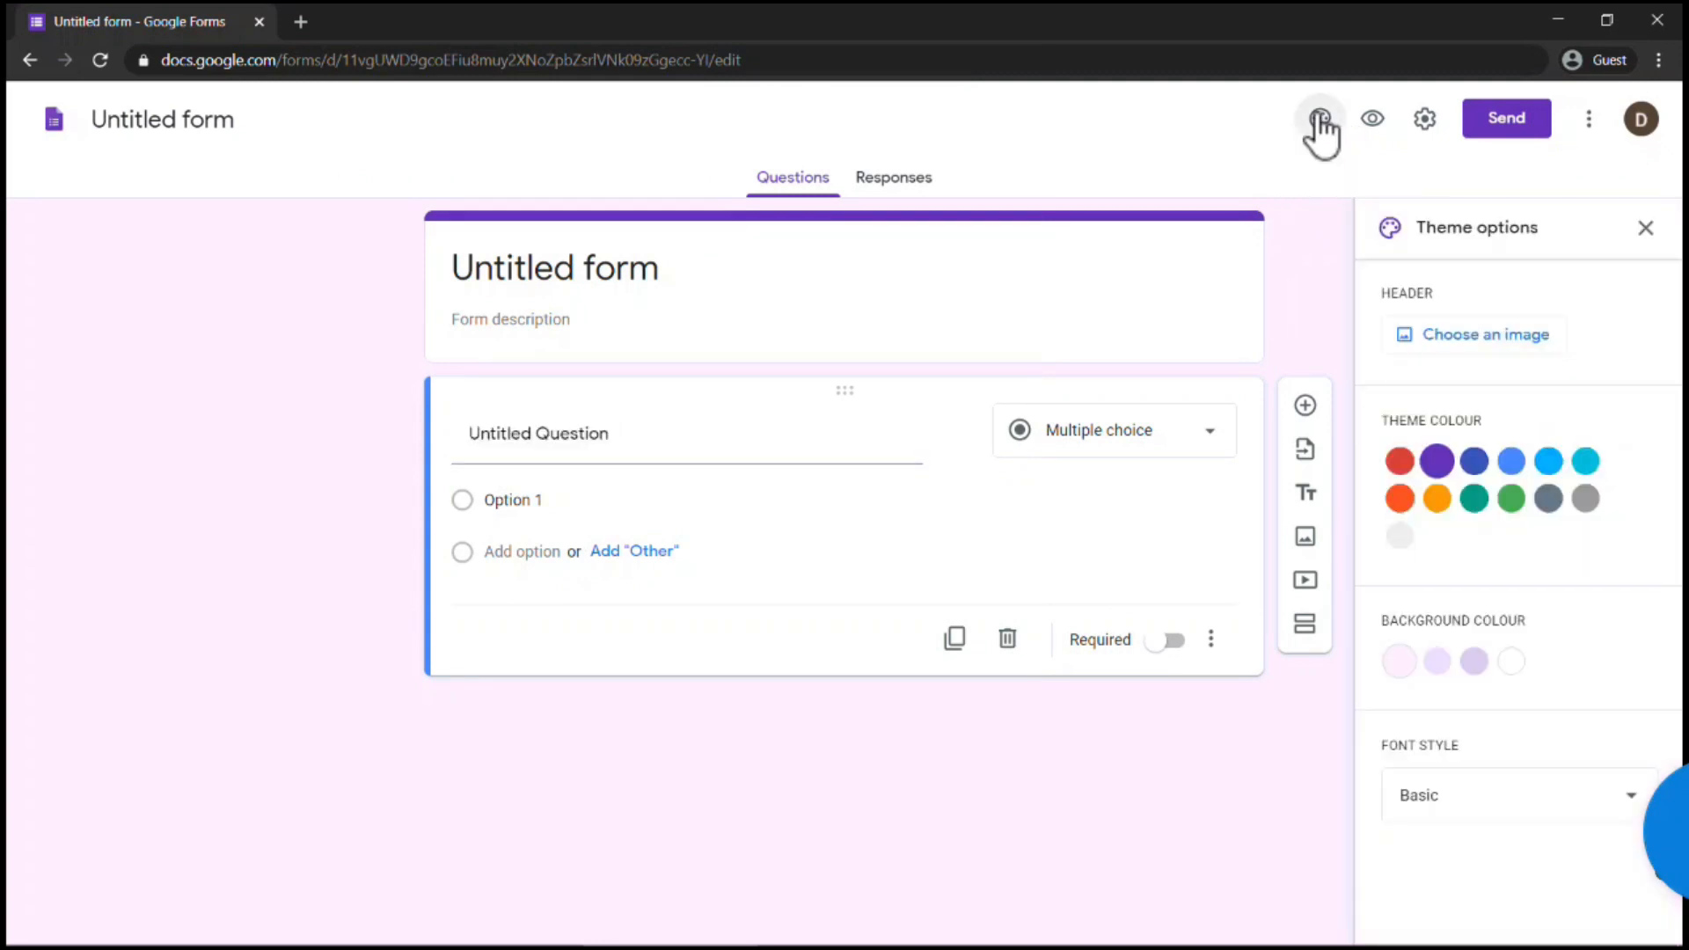
pyautogui.click(1320, 122)
pyautogui.click(1320, 121)
pyautogui.click(1506, 338)
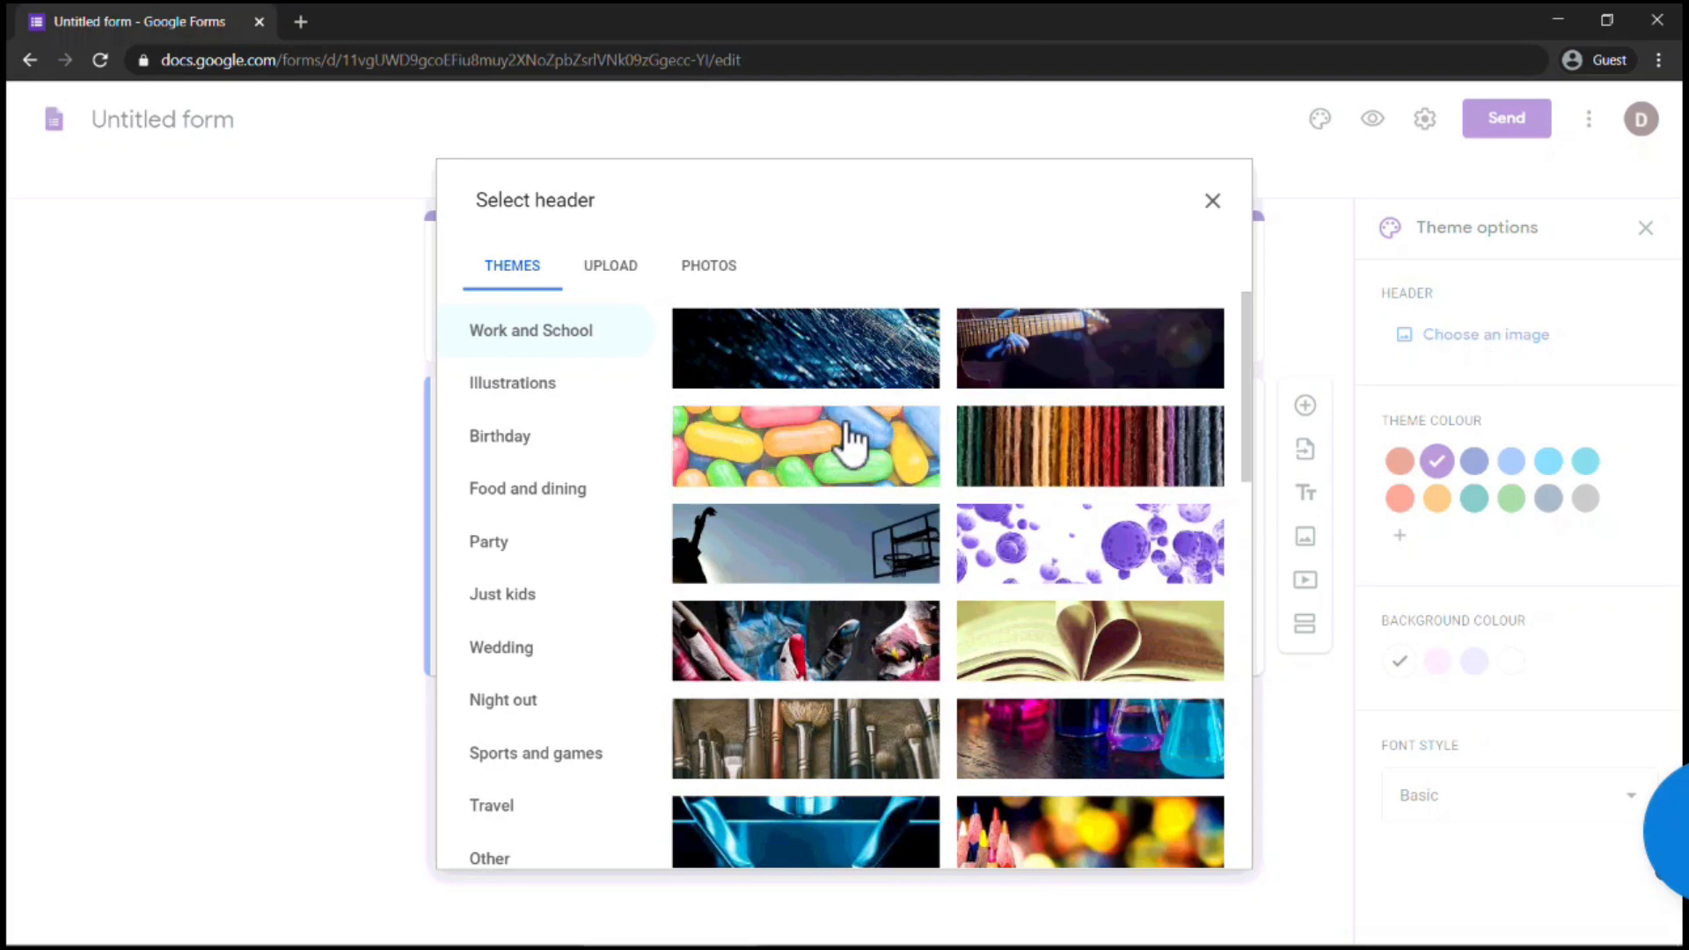
pyautogui.click(858, 649)
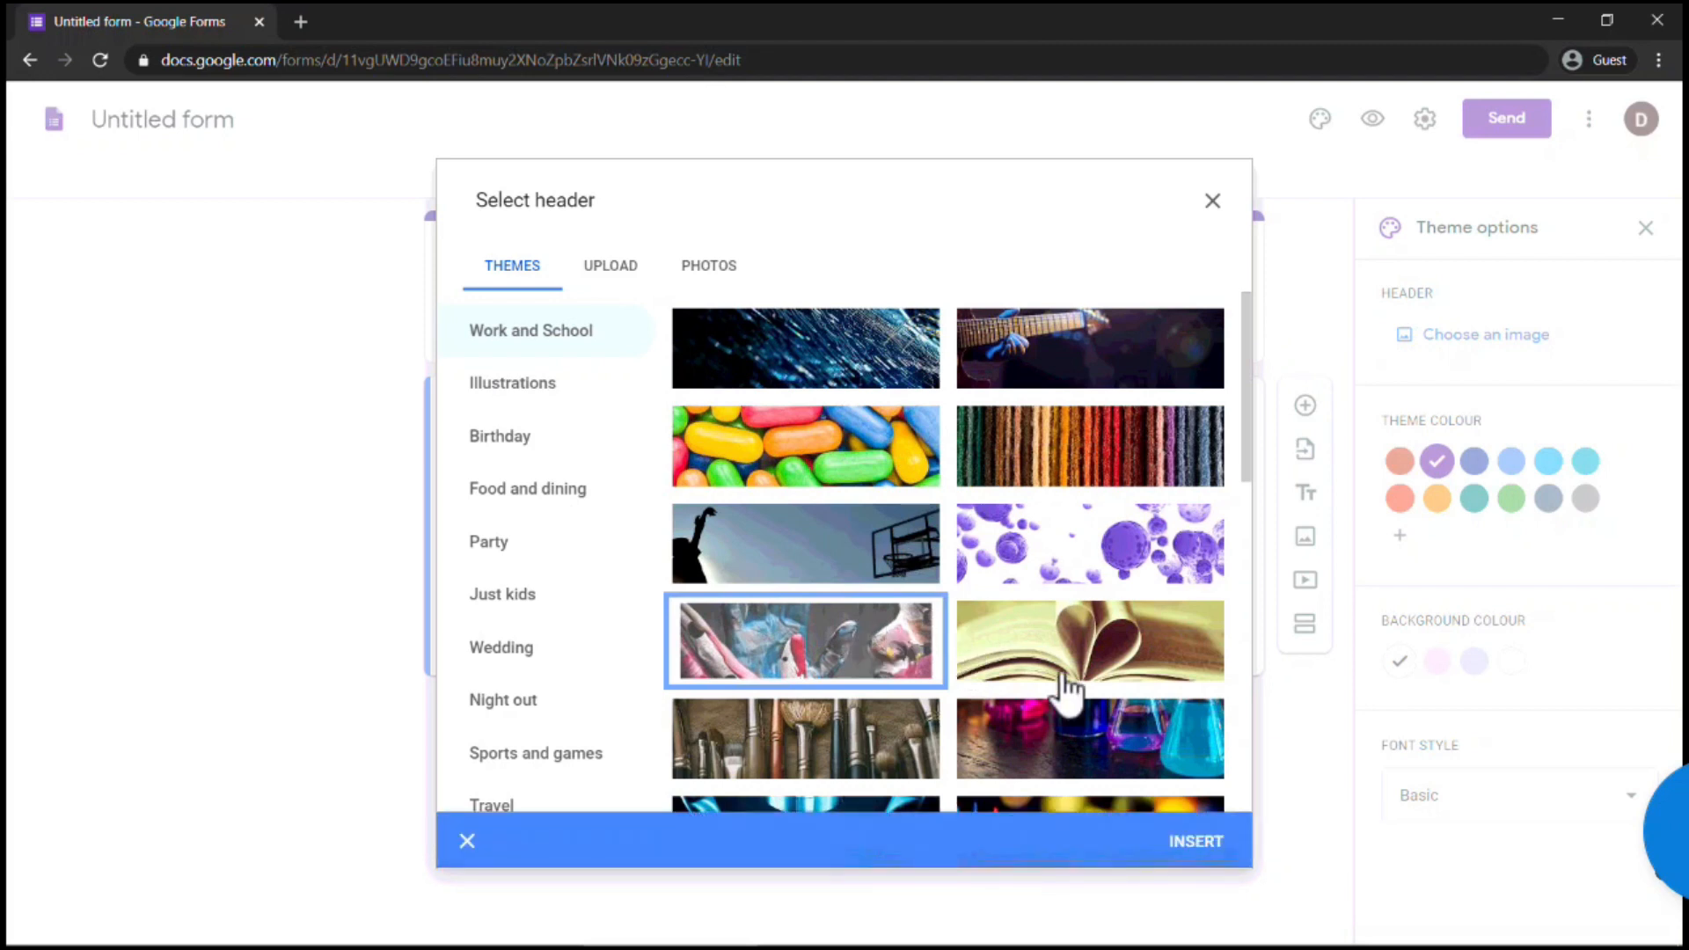
pyautogui.click(1195, 843)
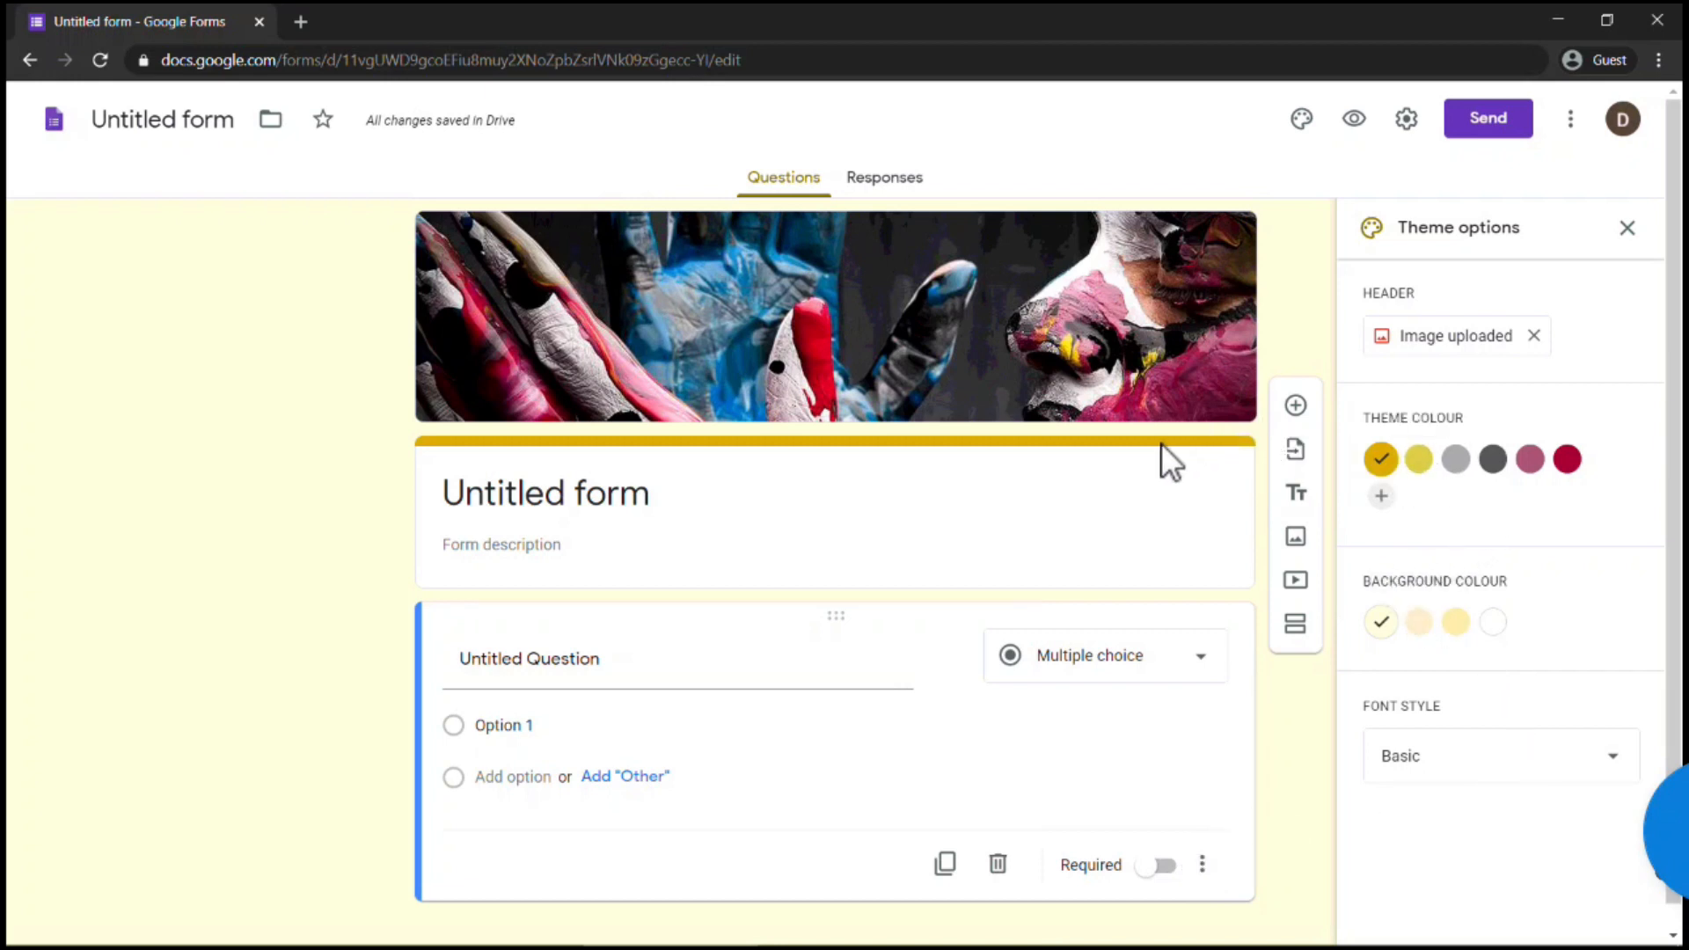
# Set the theme colour to mauve pink and the background to its Medium shade, keeping the Basic font style.
pyautogui.click(1456, 460)
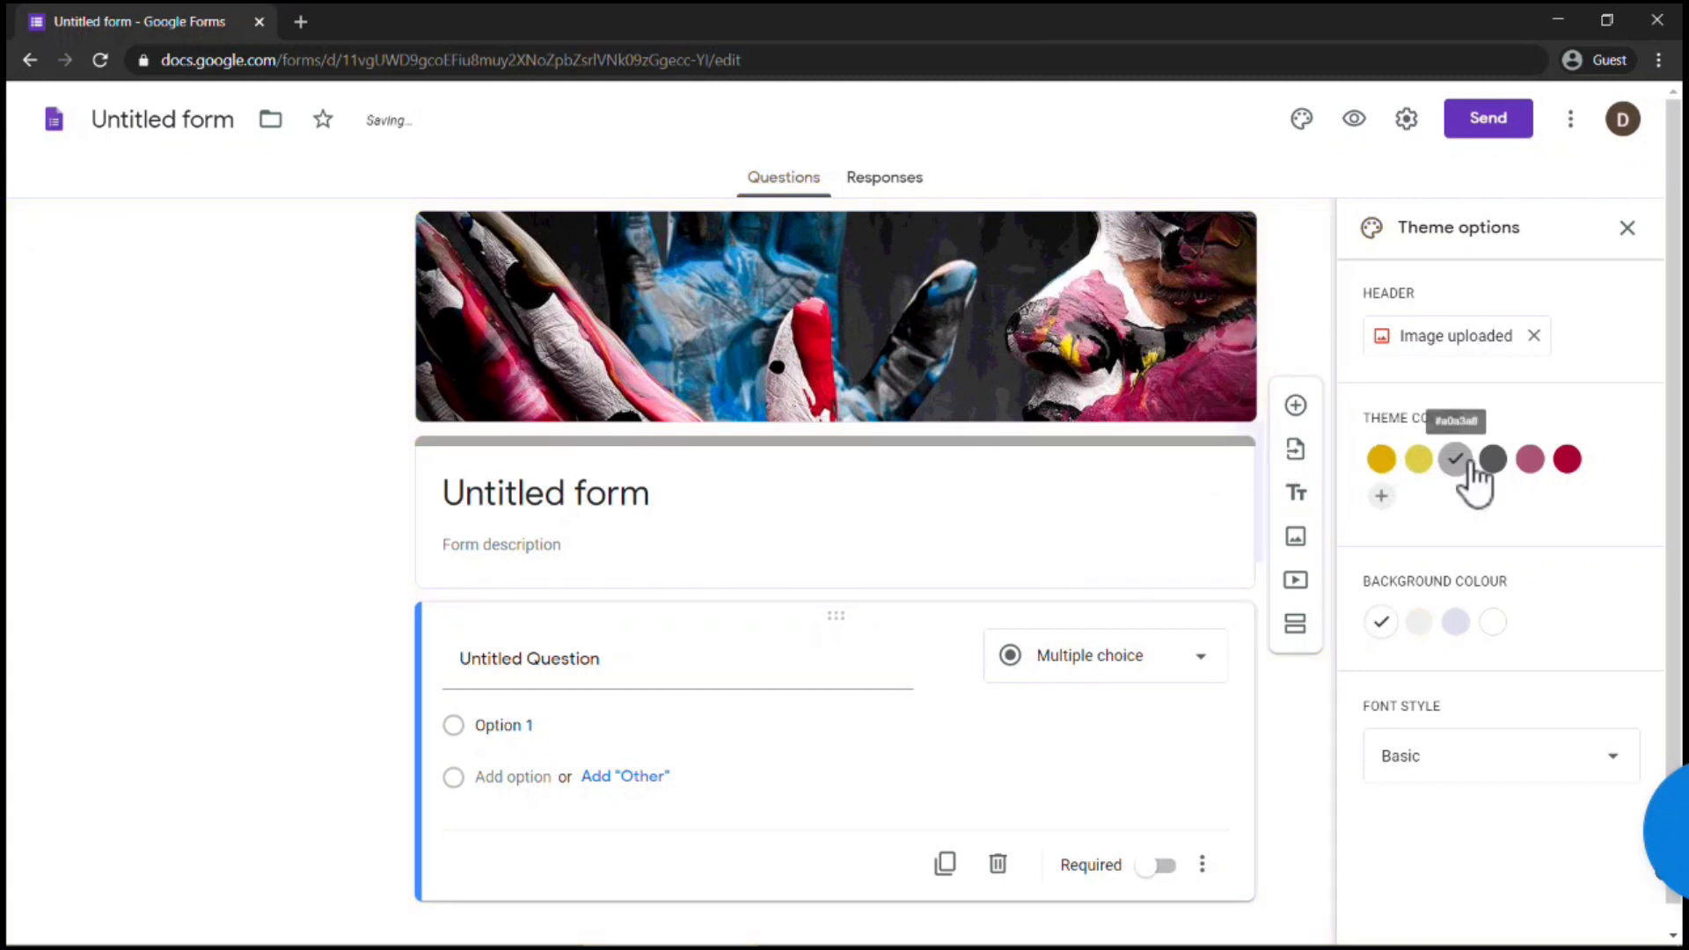
pyautogui.click(1533, 459)
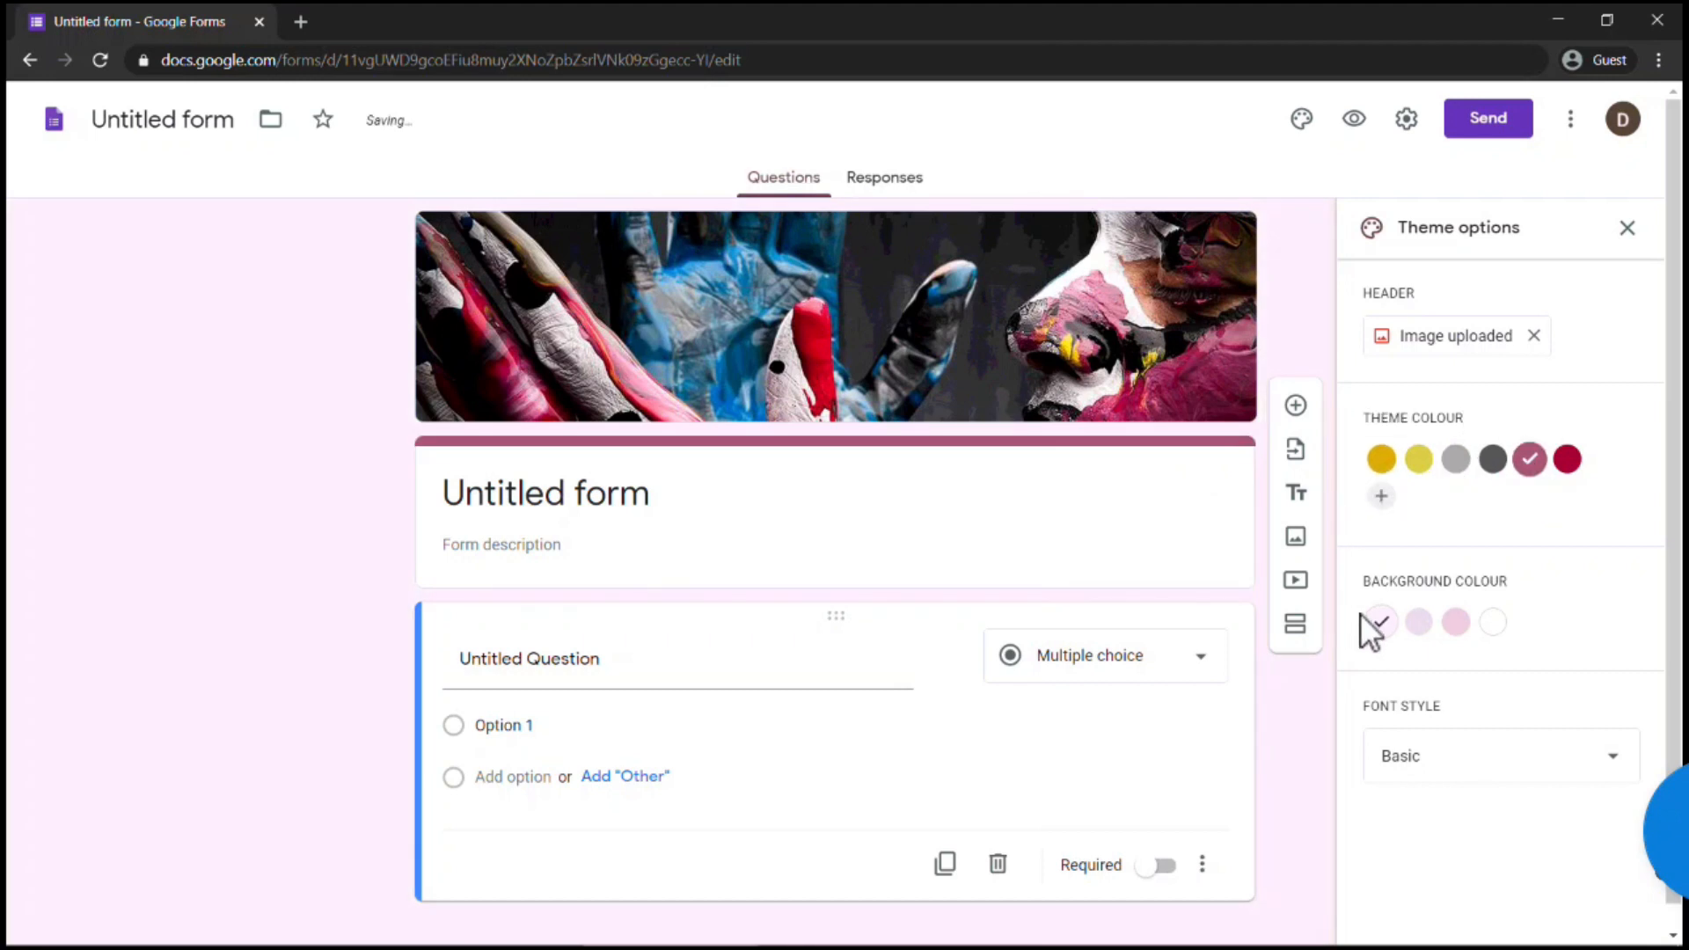
pyautogui.click(1419, 623)
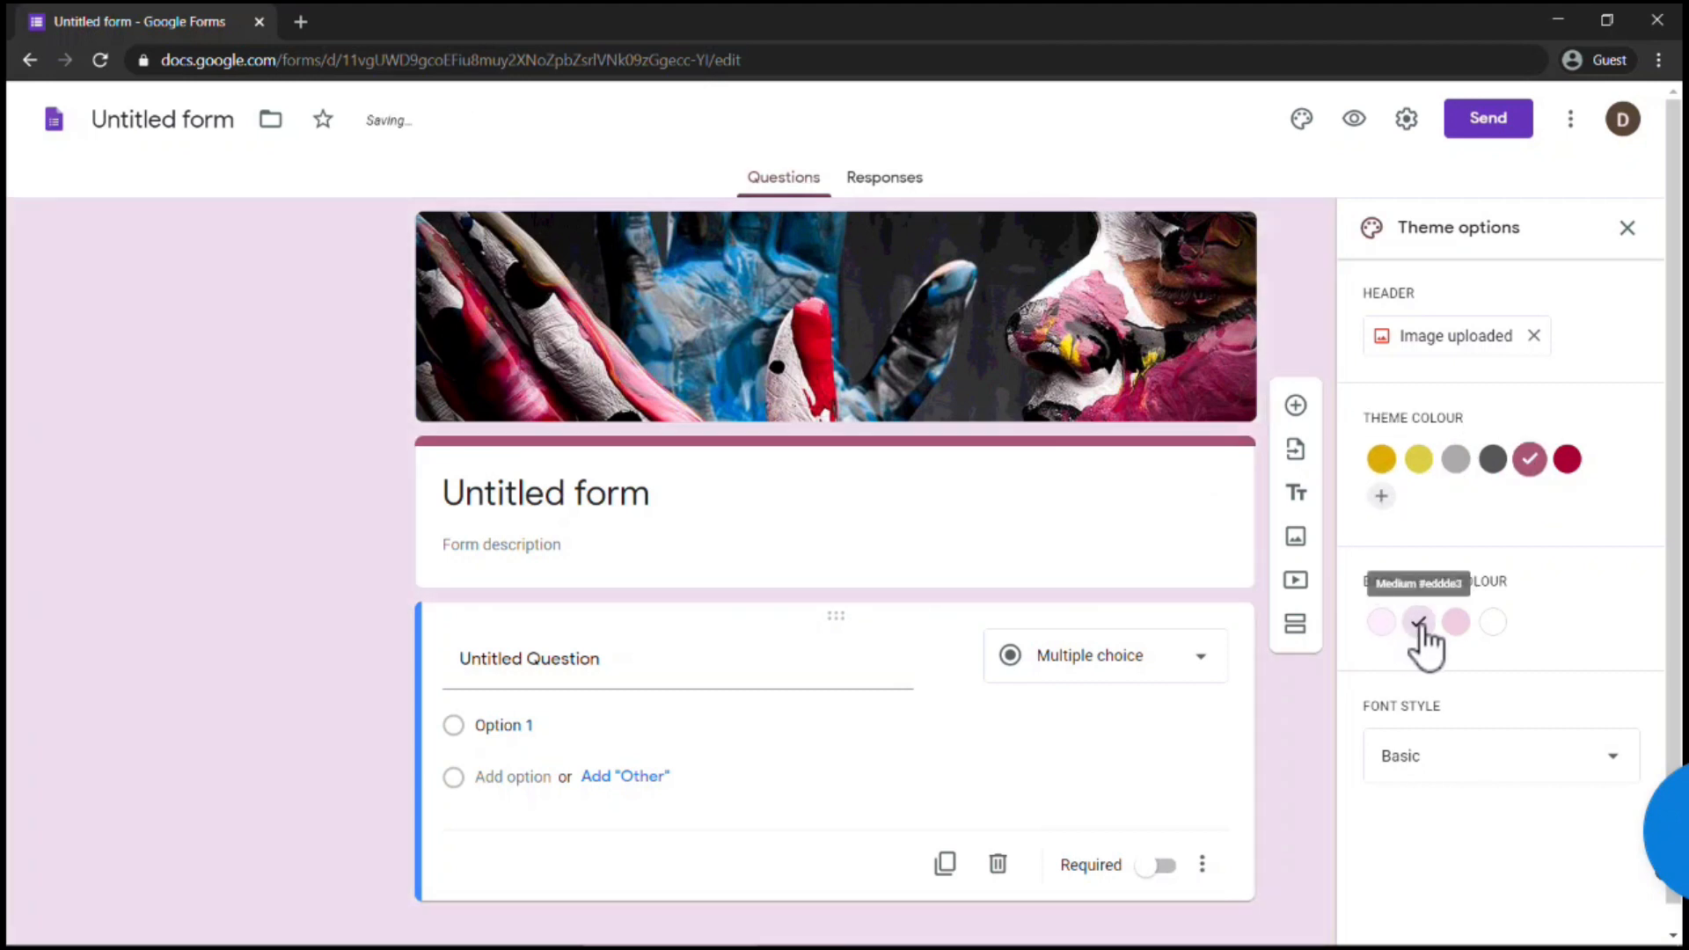
pyautogui.click(1460, 749)
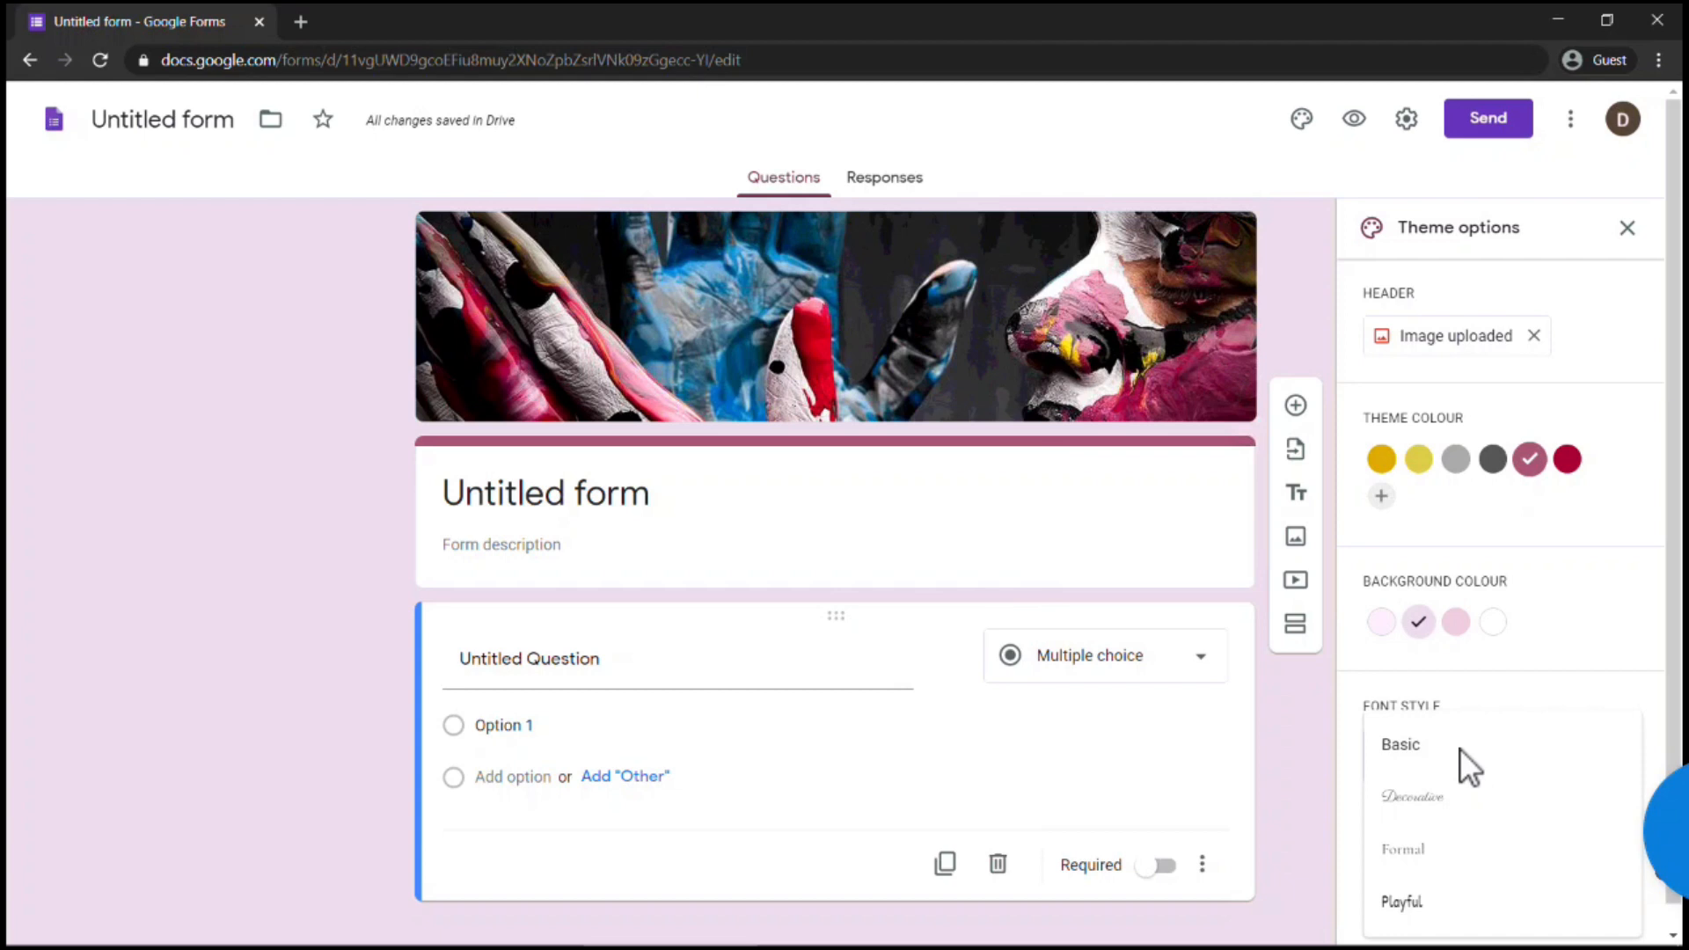
pyautogui.click(1628, 229)
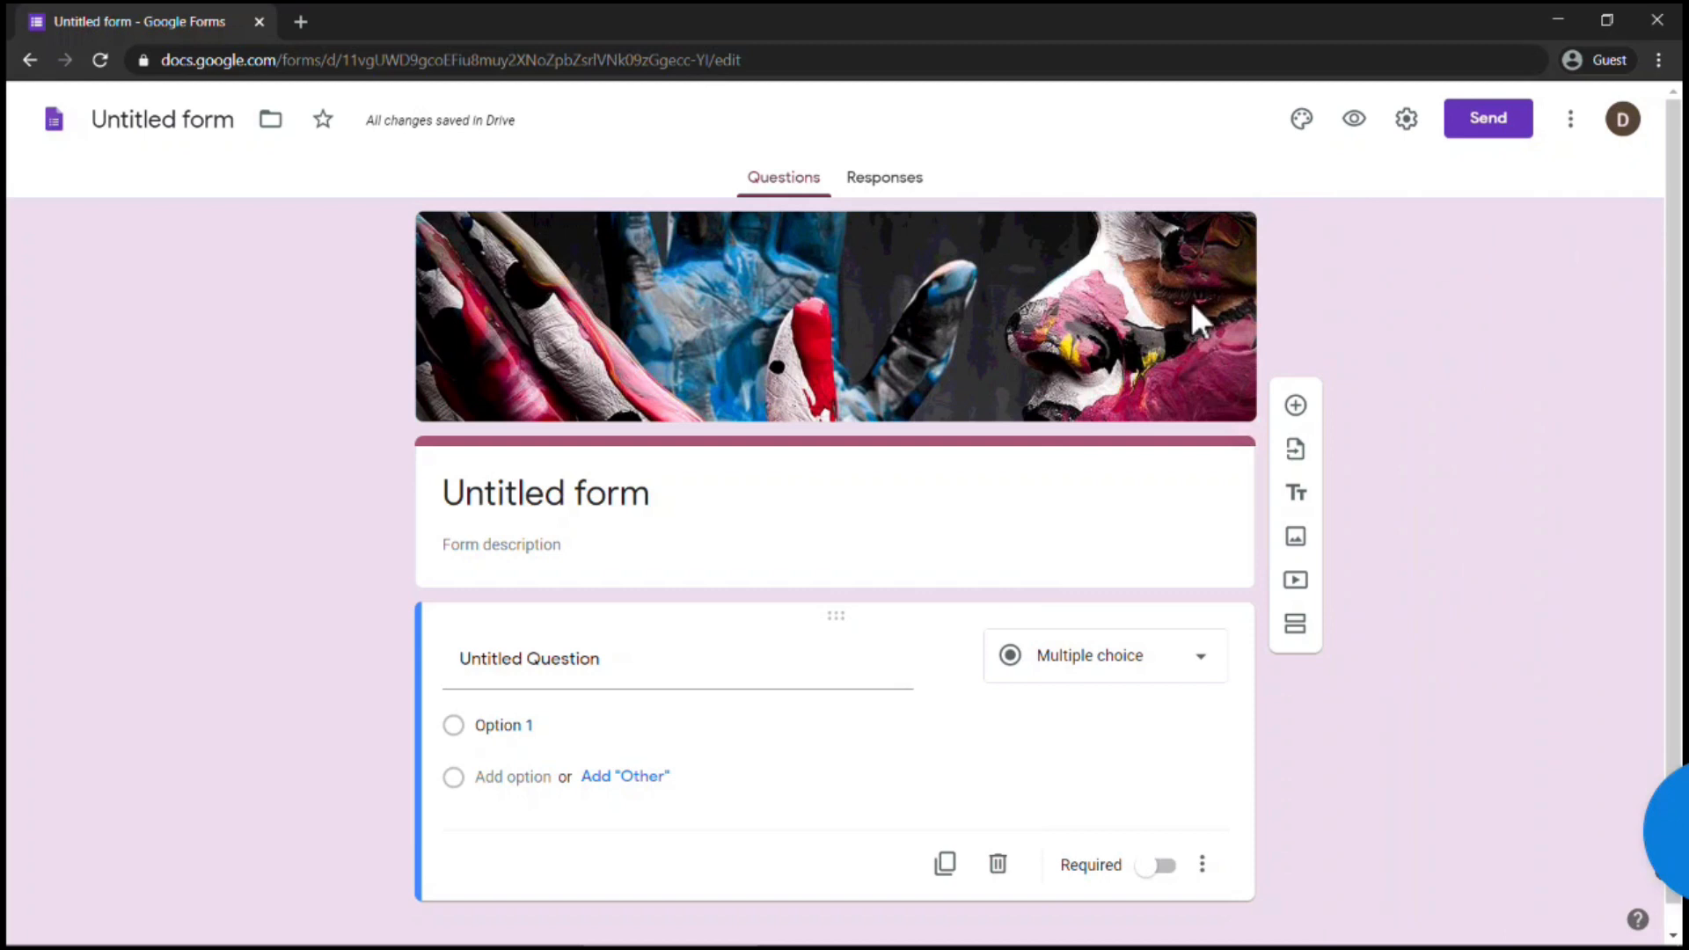
# Replace the form title with "Tutorial" and enter "Google Form" as the form description.
pyautogui.click(536, 490)
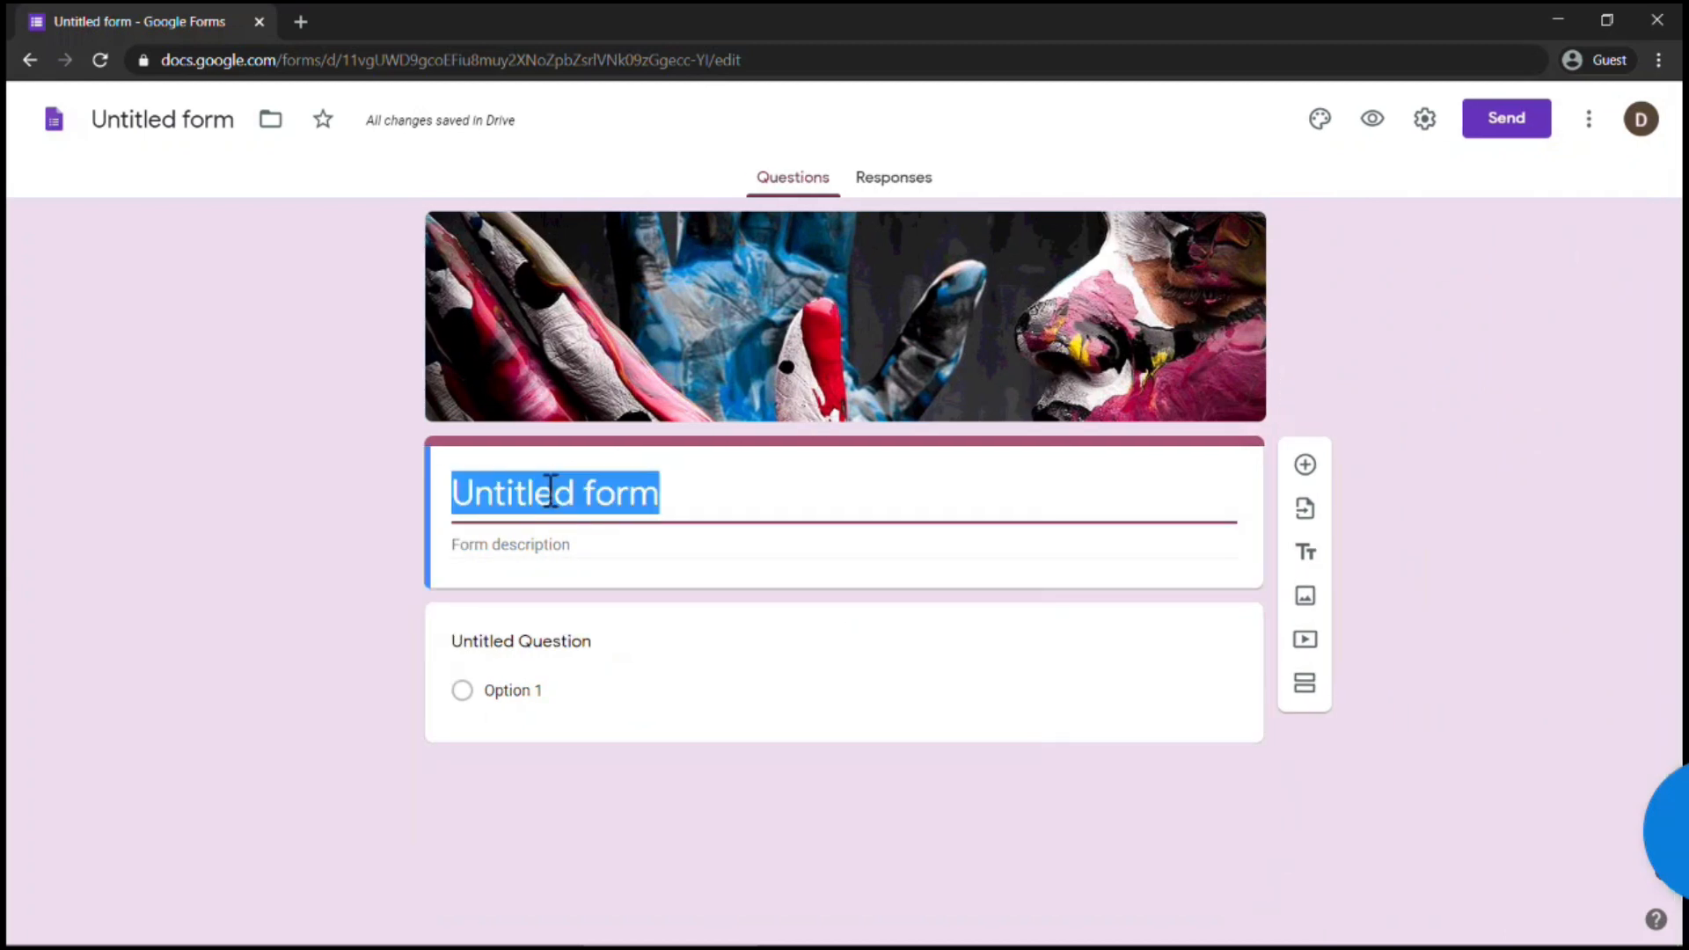
pyautogui.press('BackSpace')
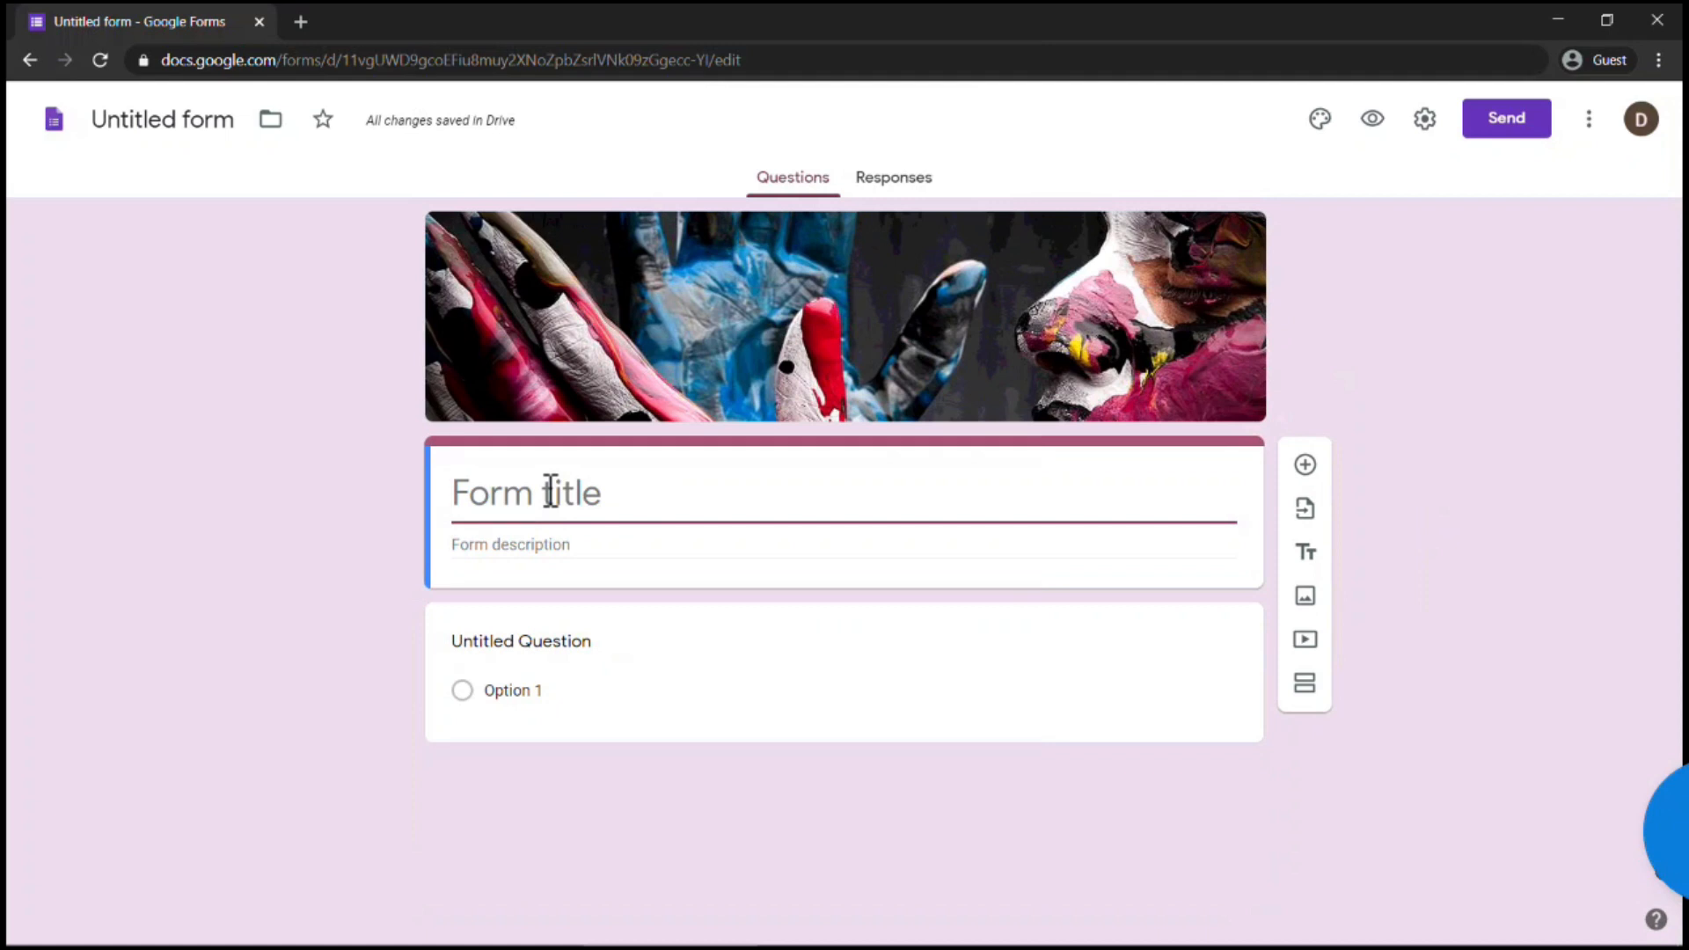
pyautogui.write('Tuto')
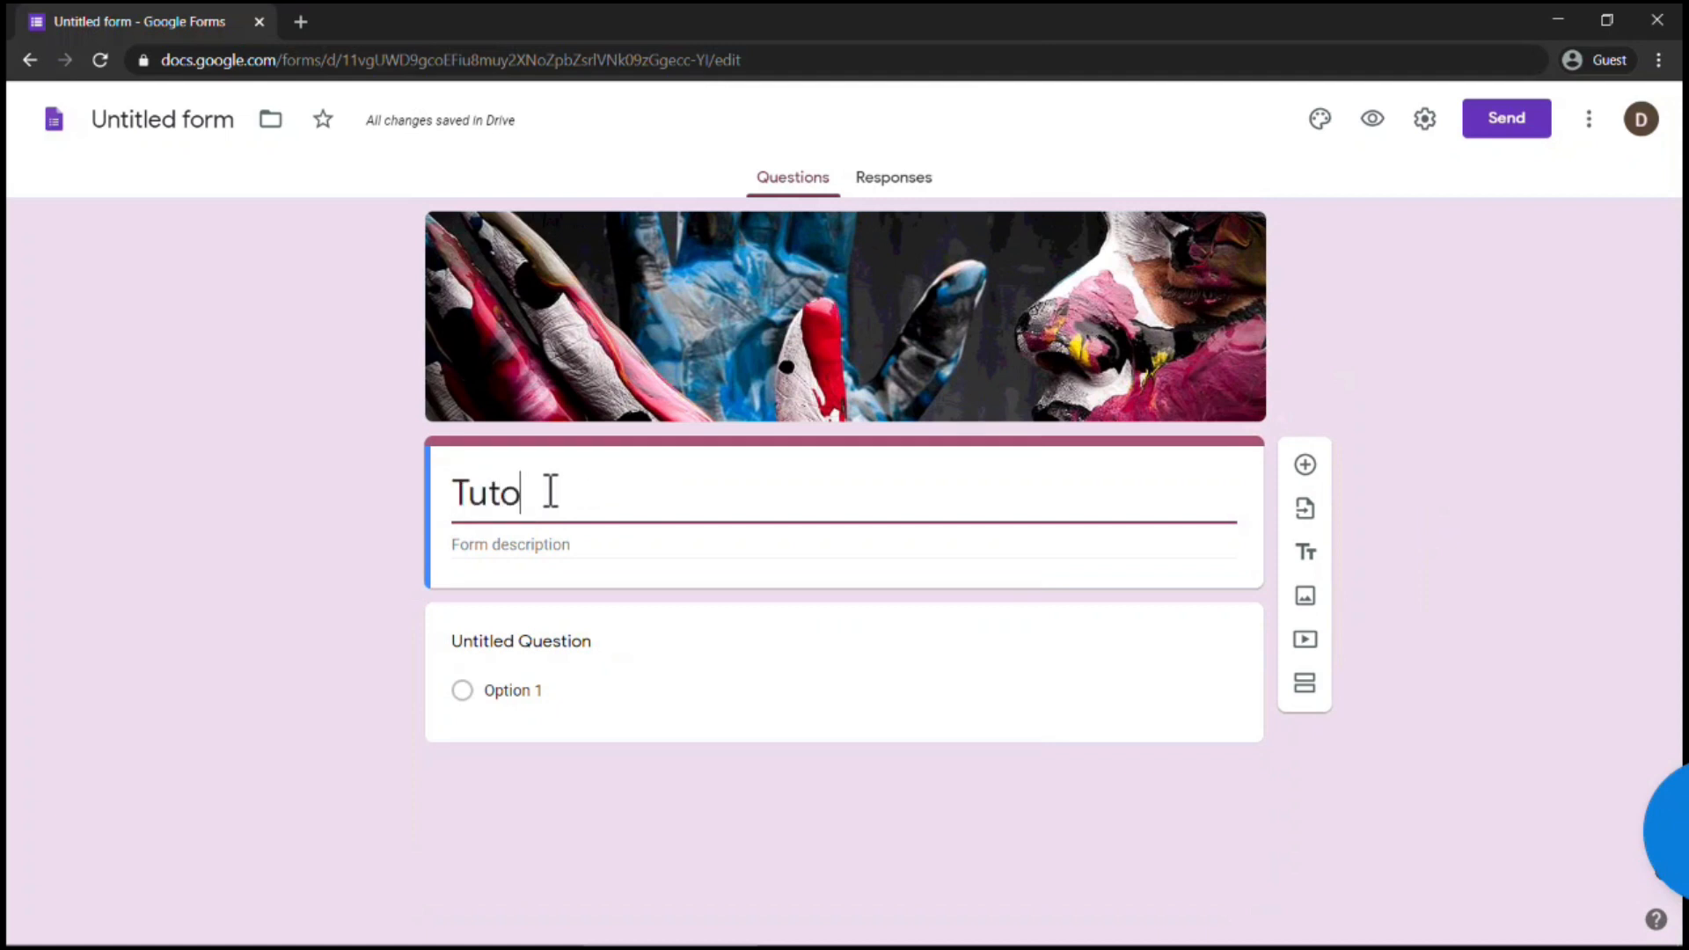
pyautogui.write('rial')
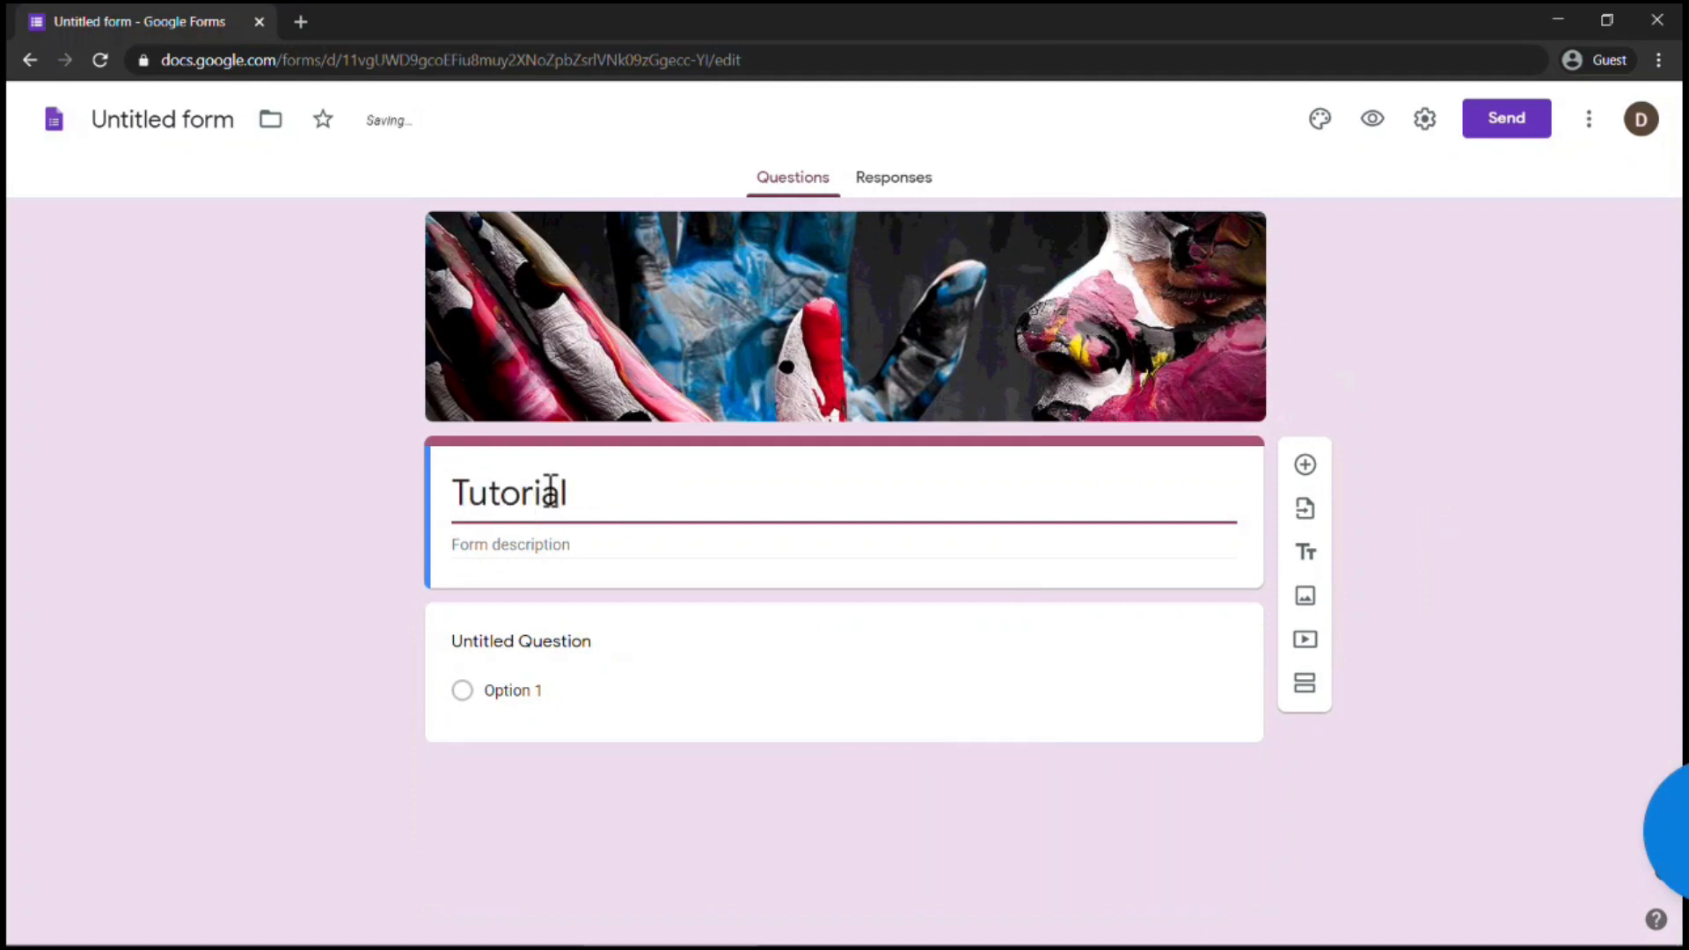
pyautogui.press('Tab')
pyautogui.write('G')
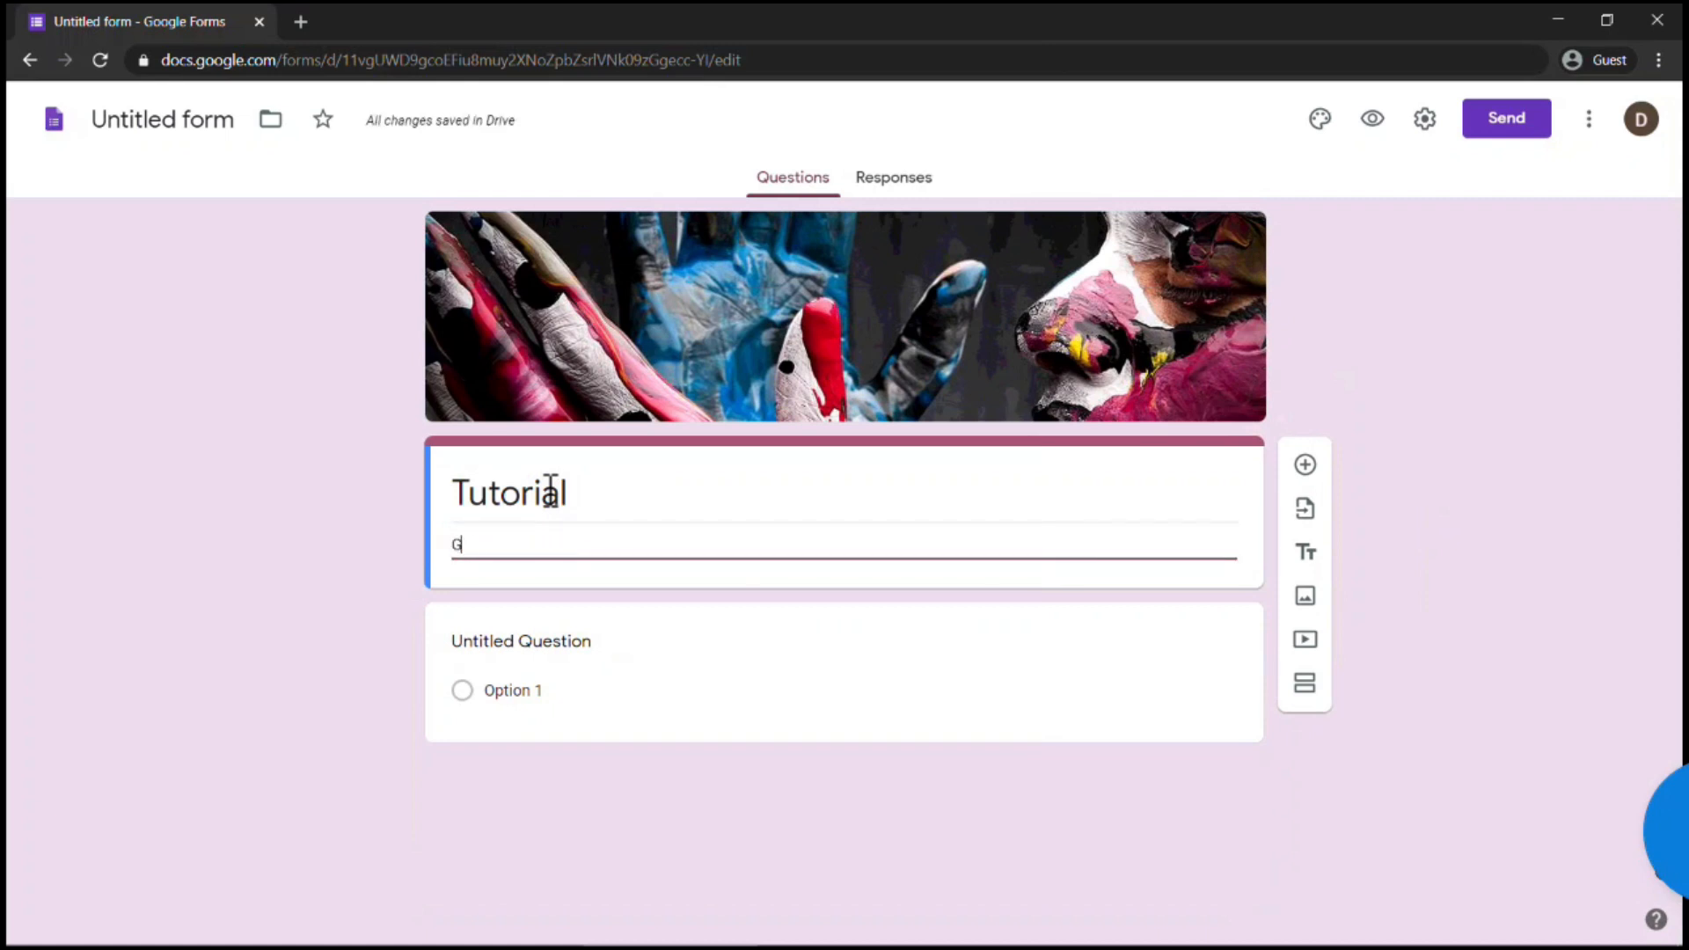
pyautogui.write('oogle Form')
# Rename the form document as "Google Form Tutorial".
pyautogui.click(208, 123)
pyautogui.write('U')
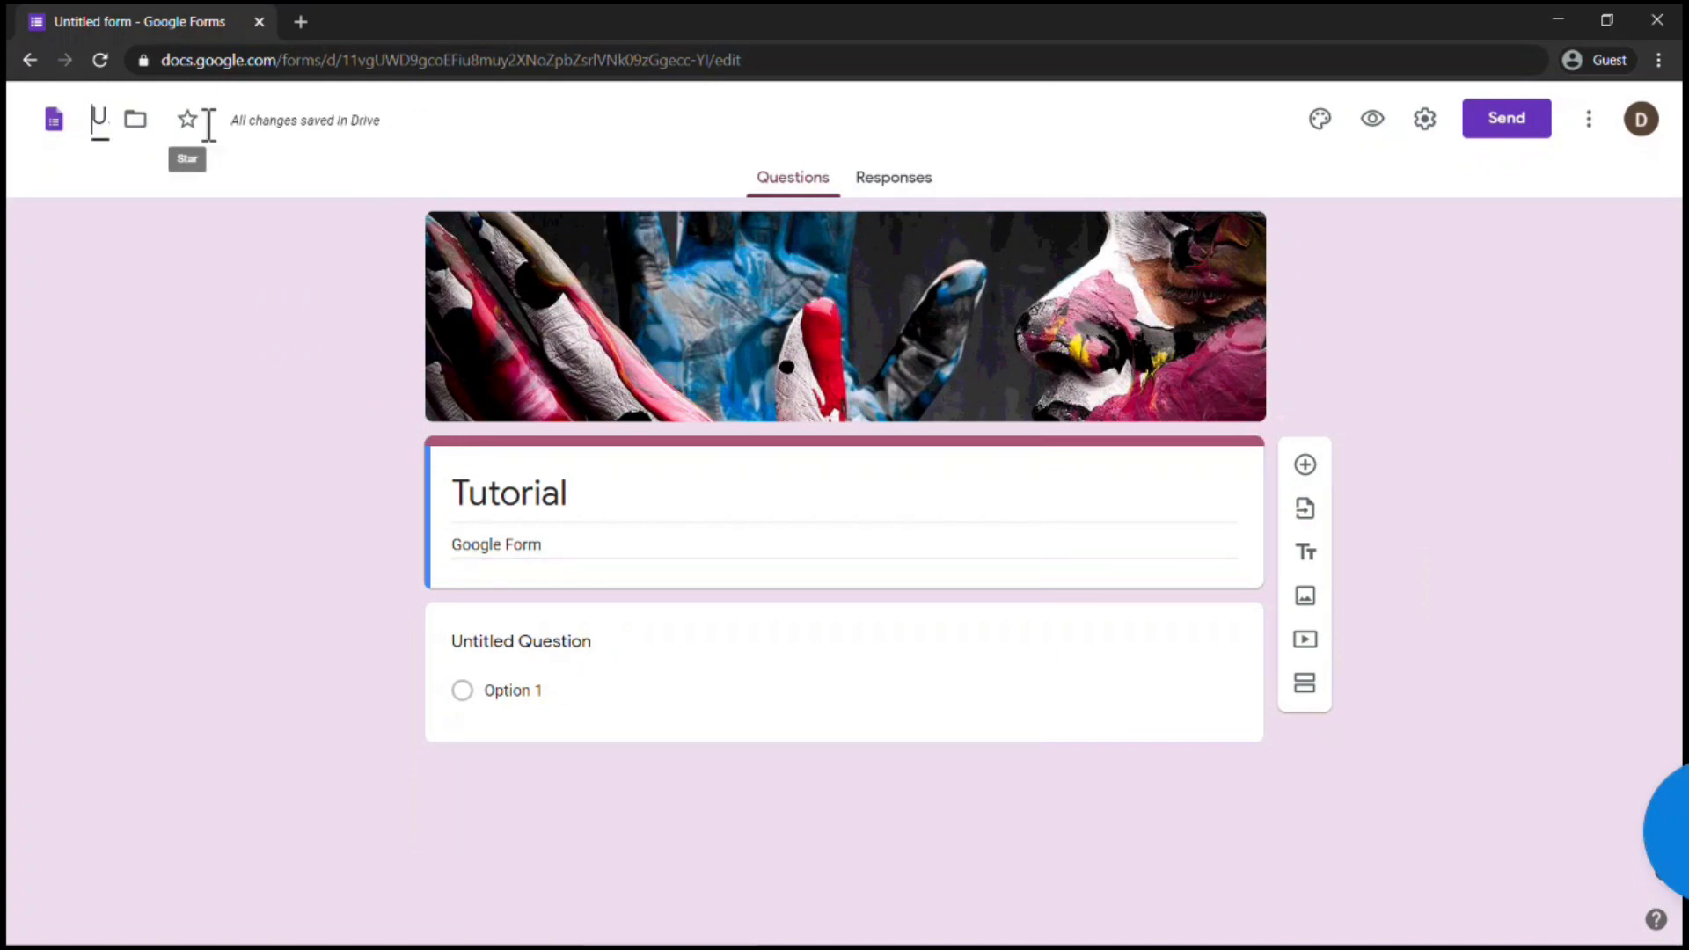
pyautogui.write('oogle F')
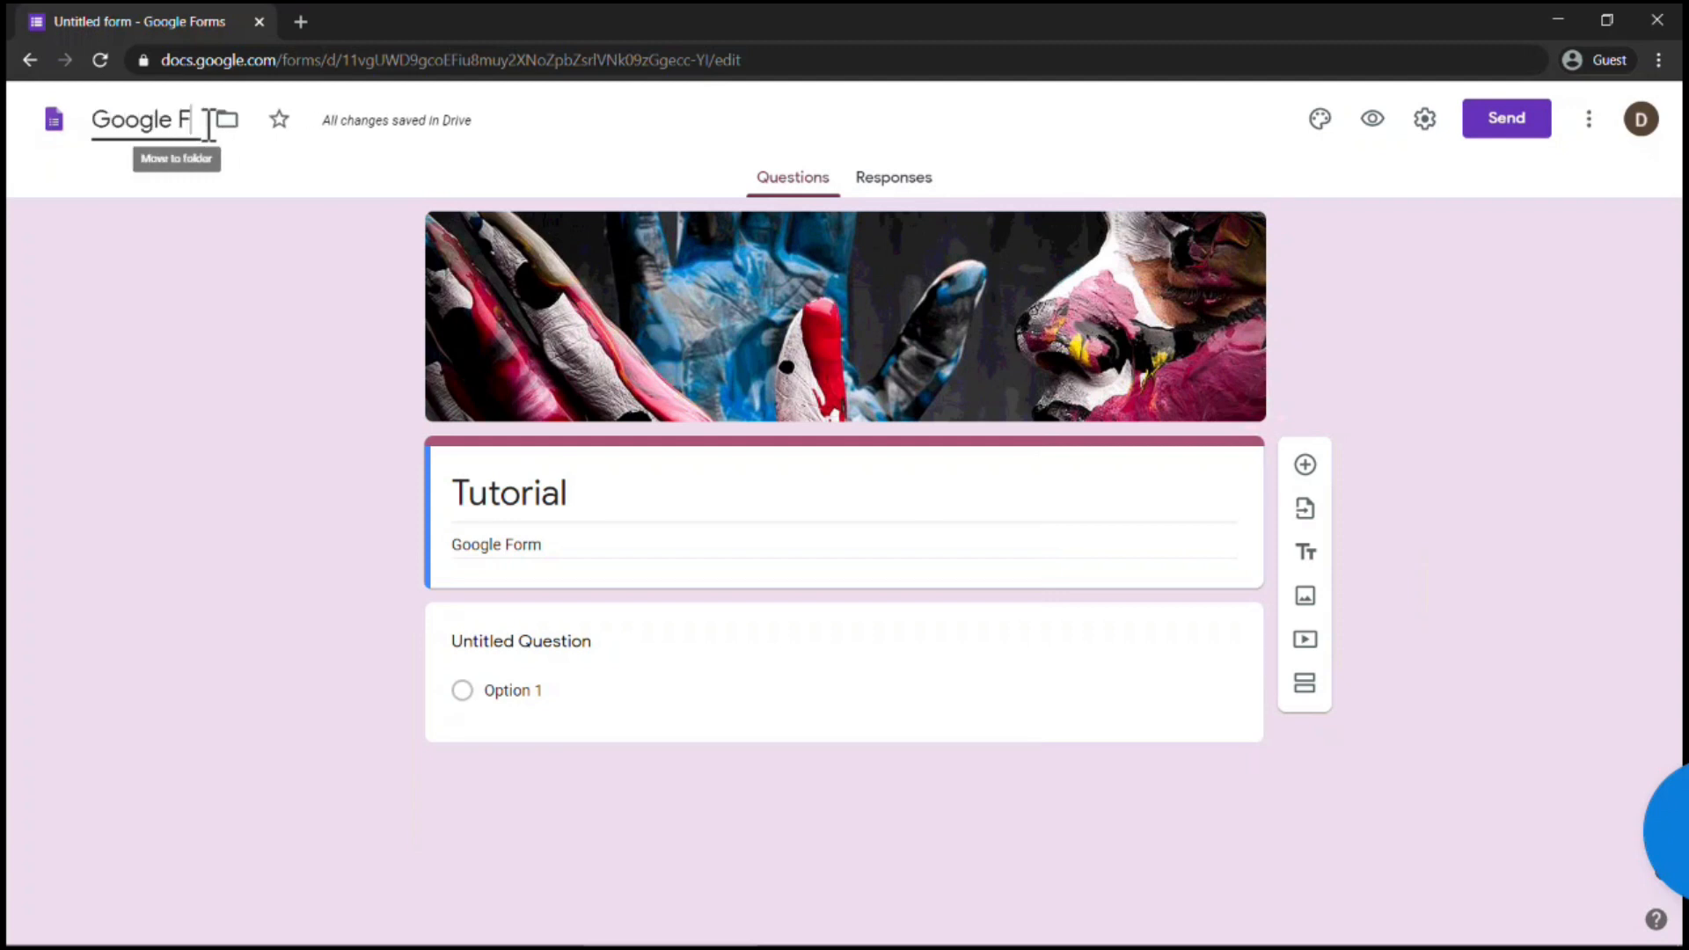
pyautogui.write('orm Tutorial')
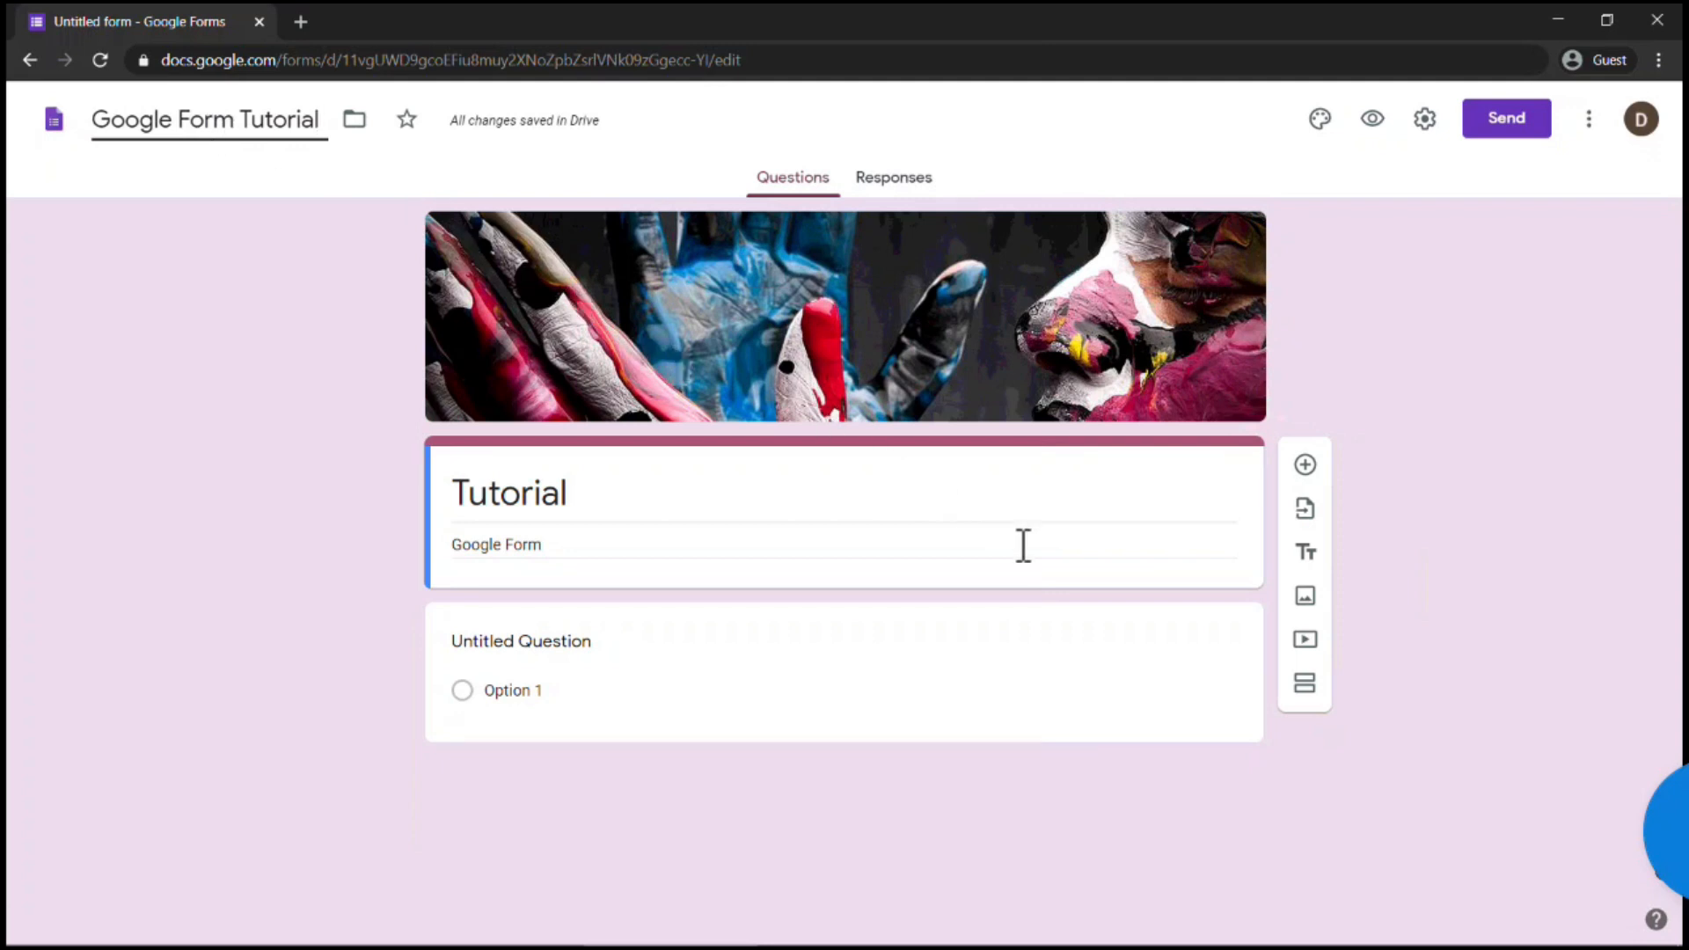
# Add a short-answer question and a date question below the untitled multiple-choice question.
pyautogui.click(1126, 662)
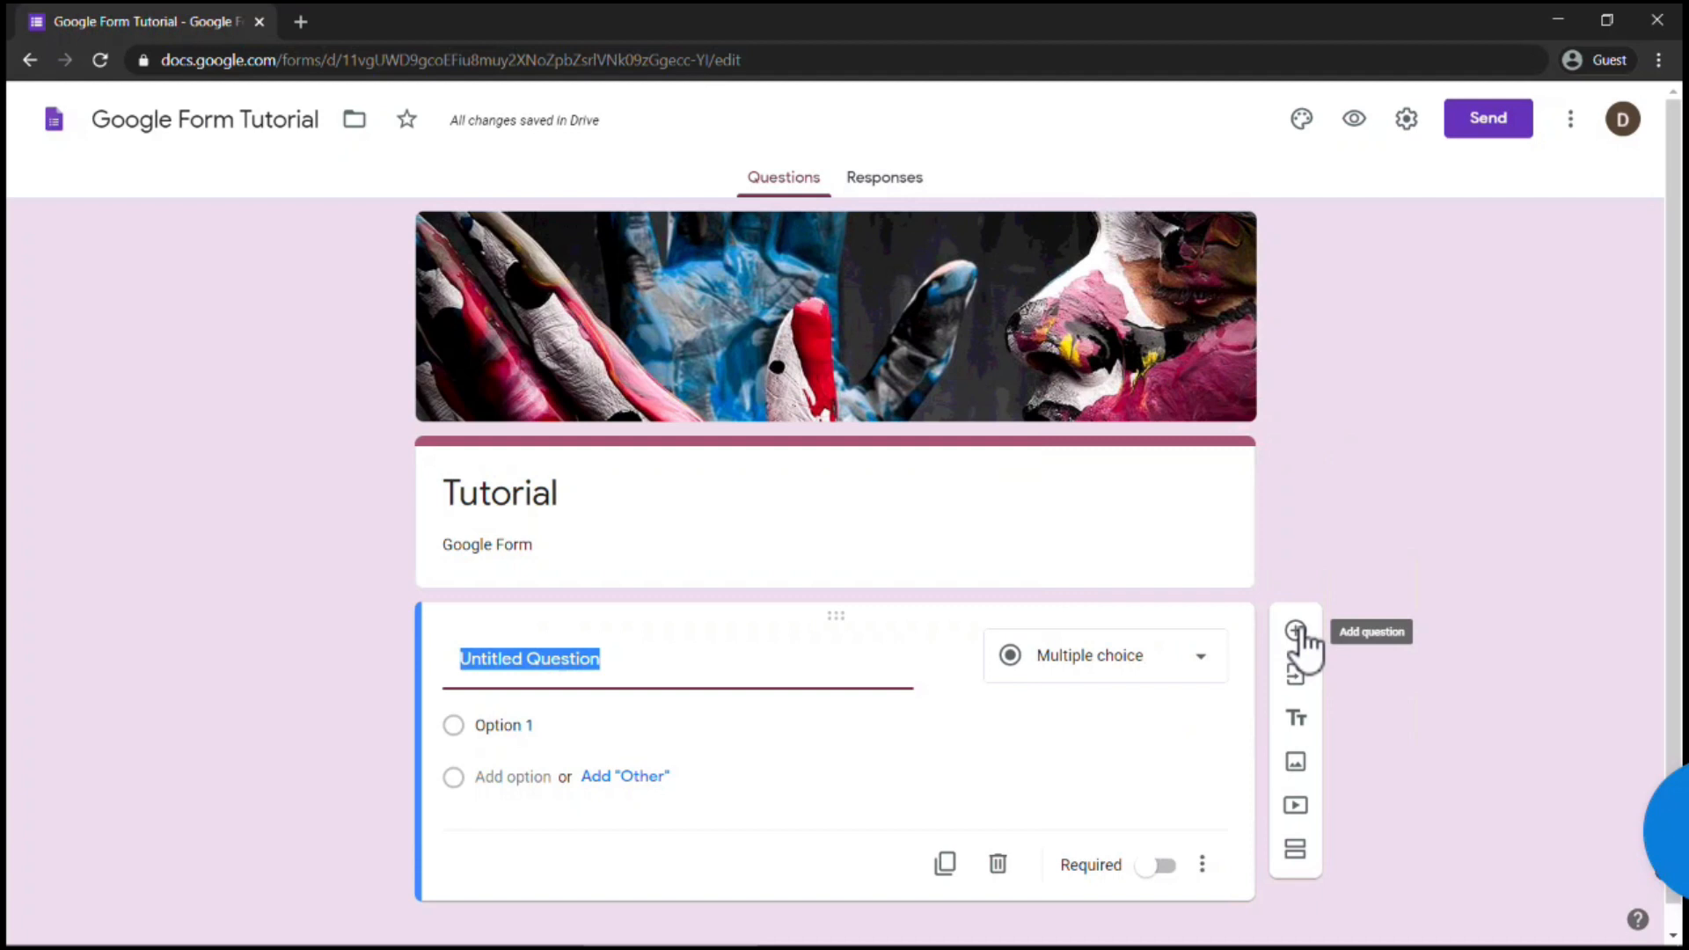
pyautogui.click(1296, 631)
pyautogui.click(1143, 831)
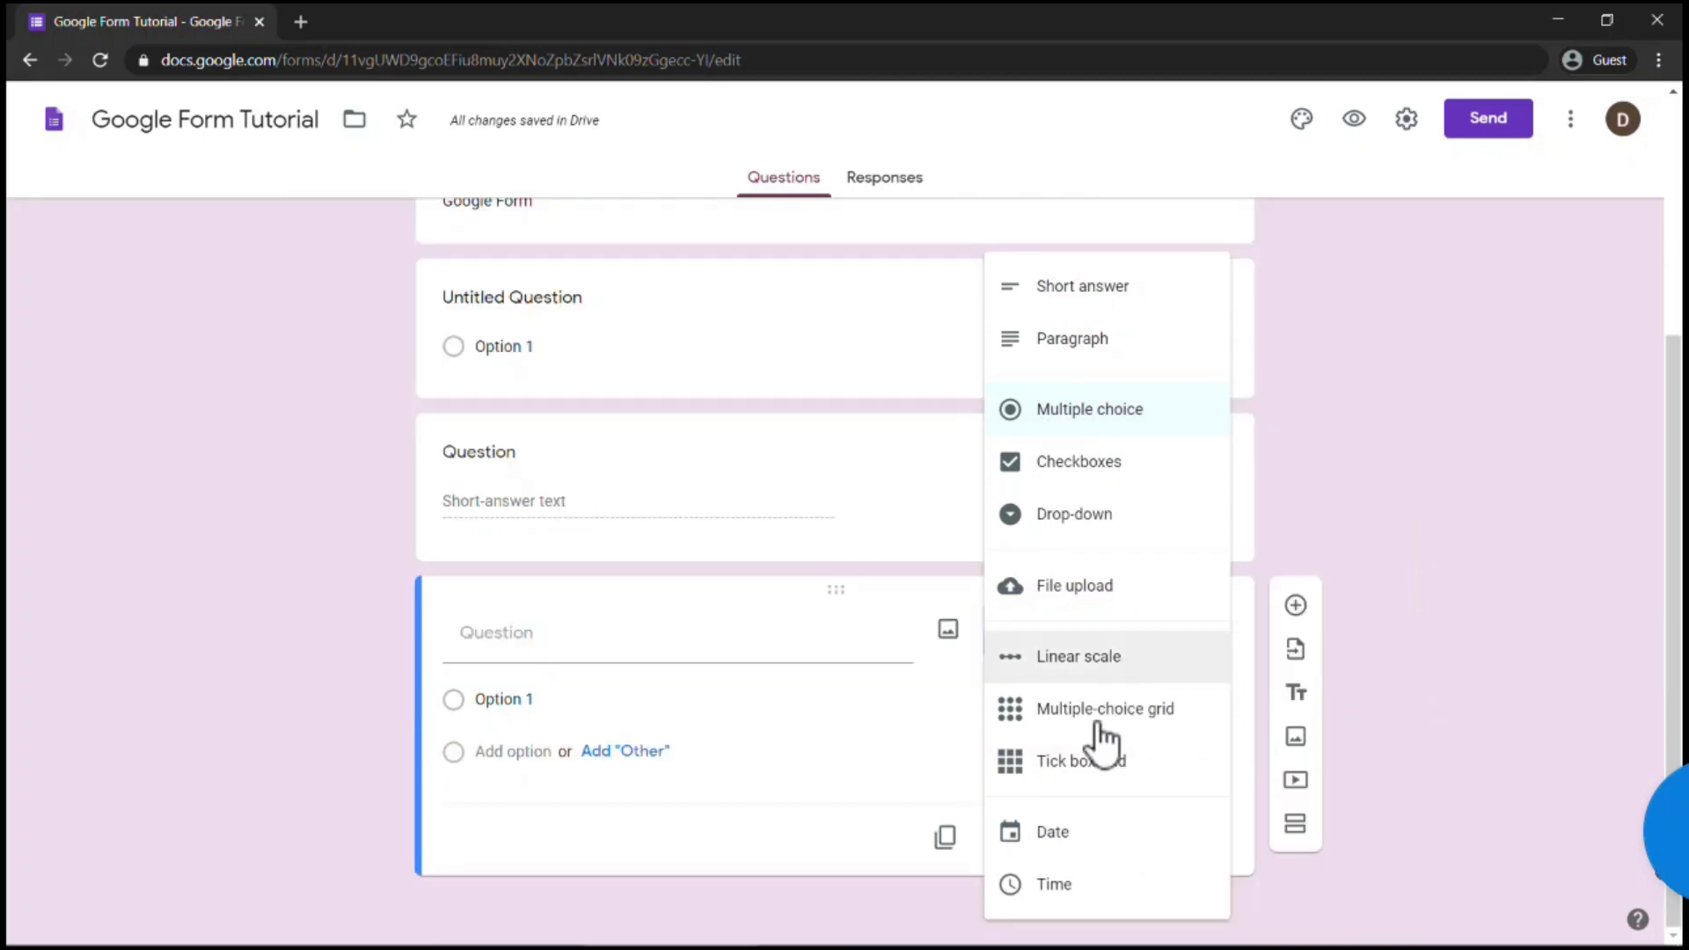
pyautogui.click(1100, 834)
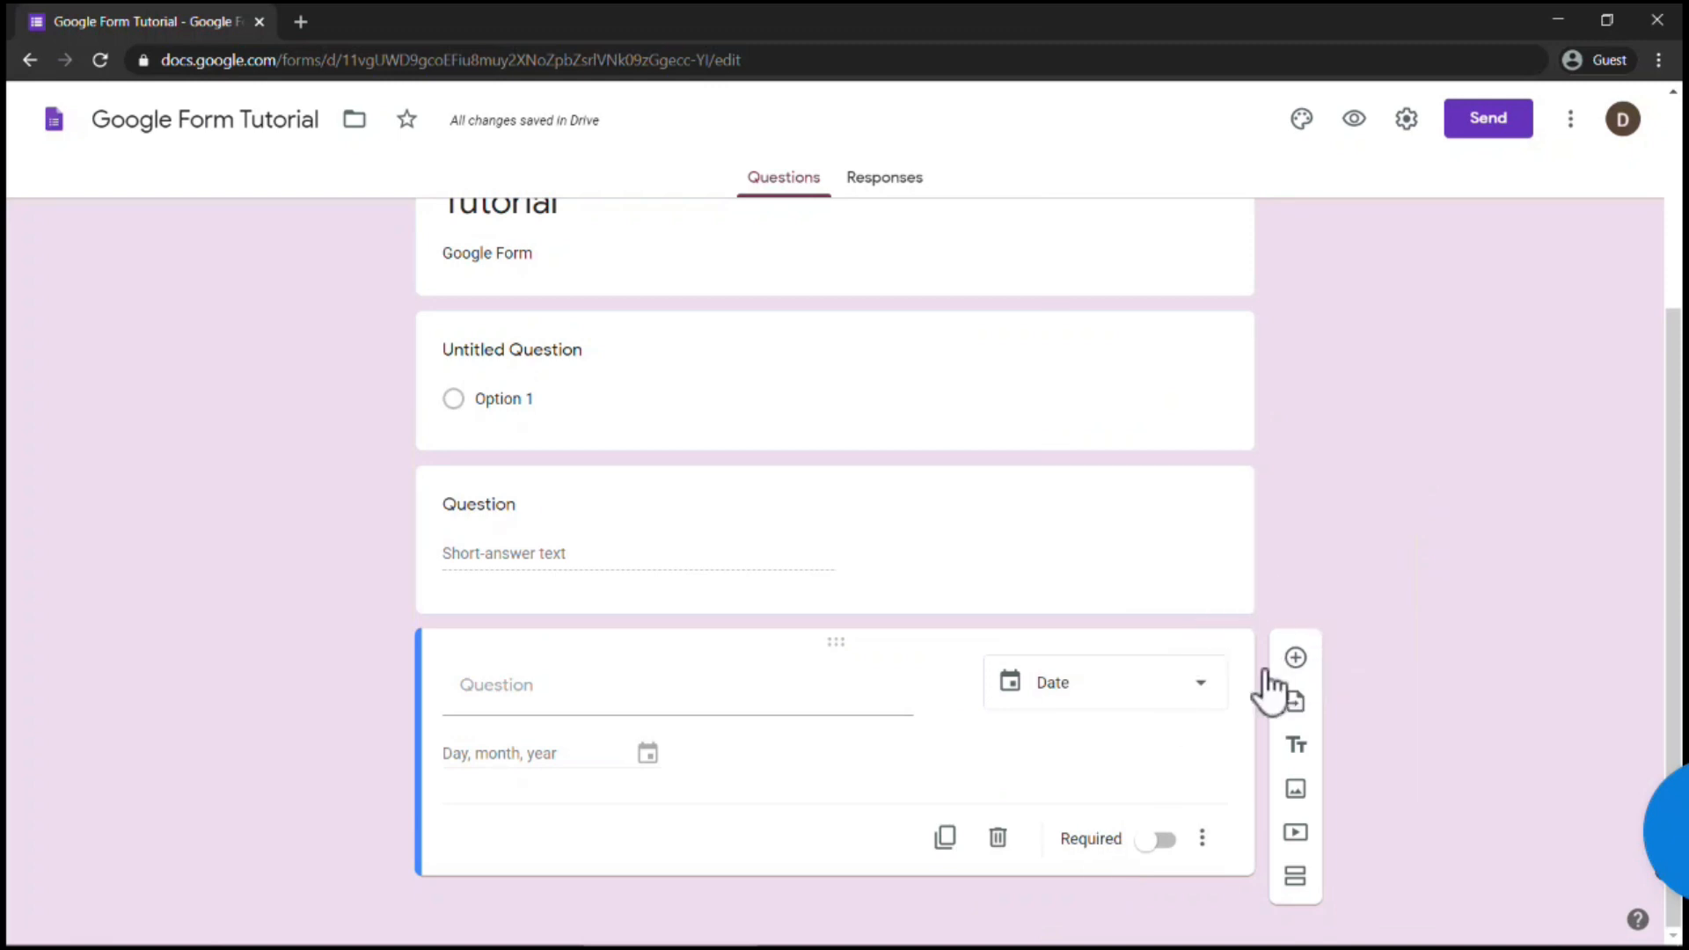
# Add a question below the date question and set its type to Paragraph.
pyautogui.click(1289, 652)
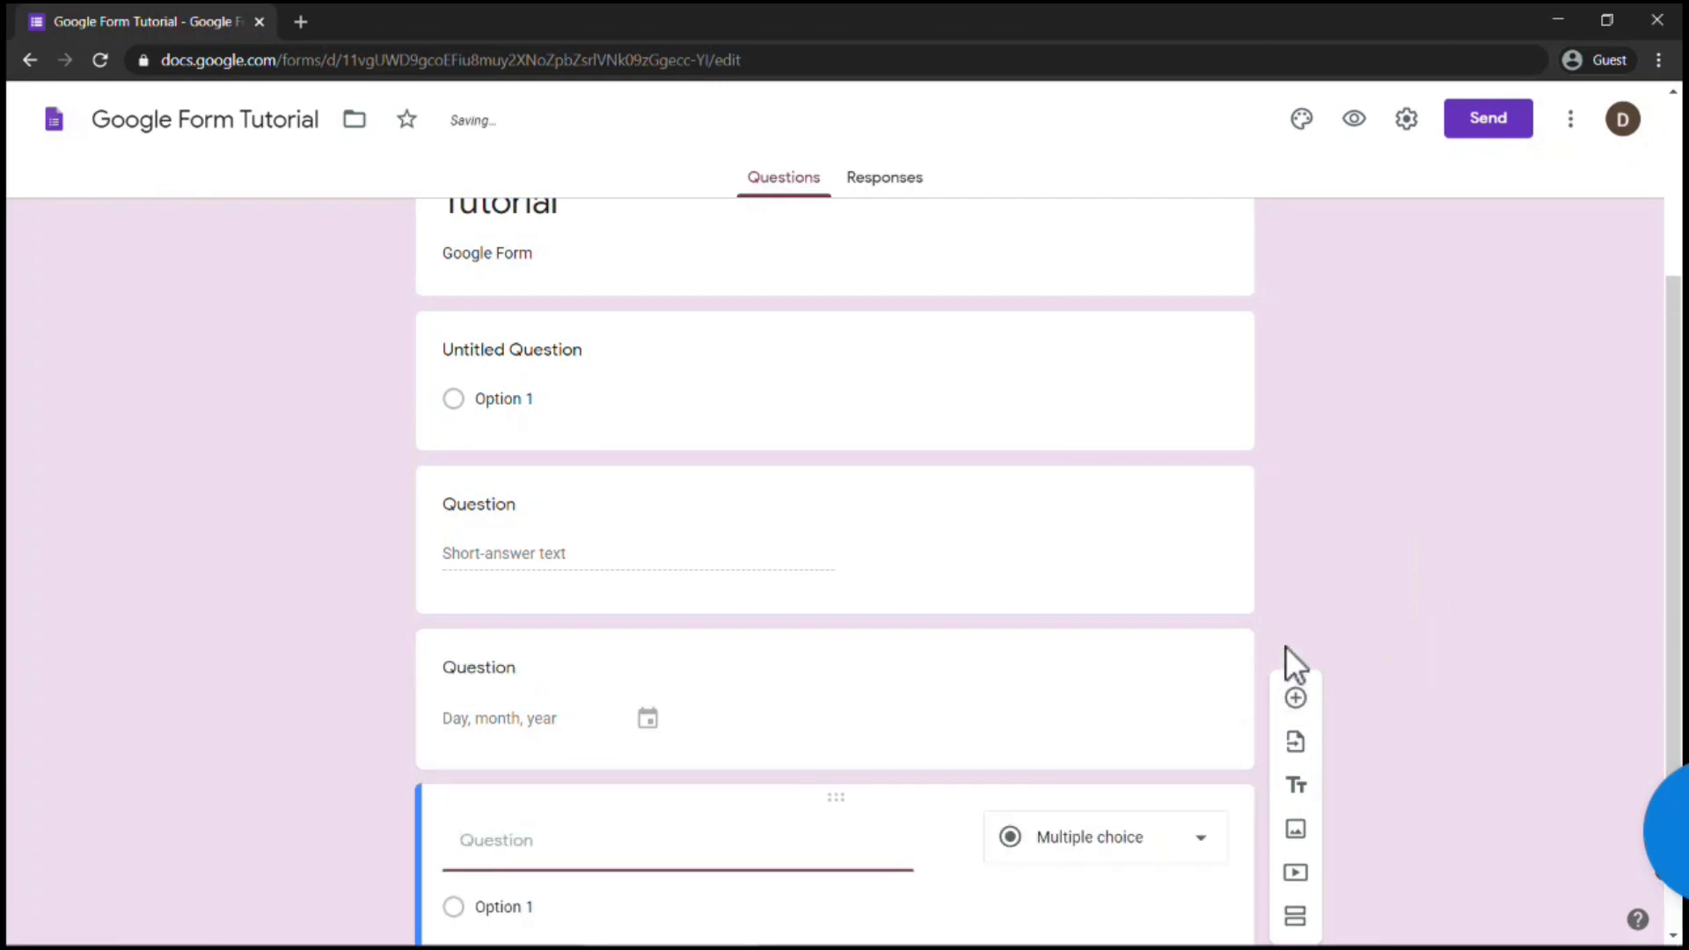
pyautogui.click(1152, 844)
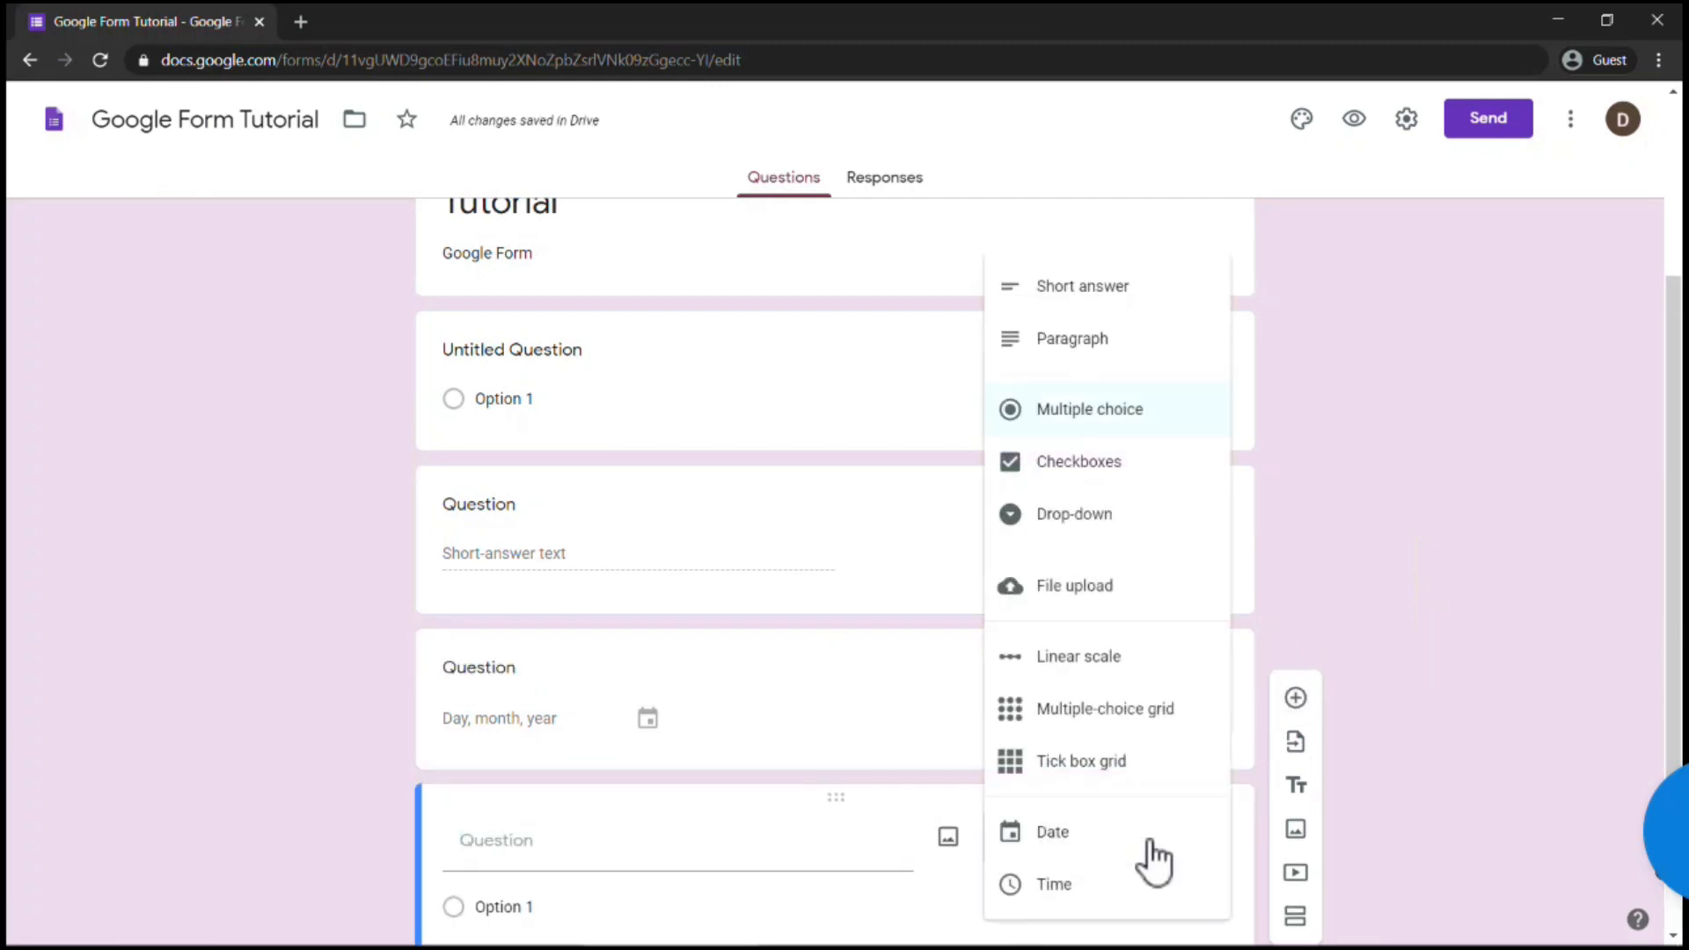
pyautogui.click(1099, 368)
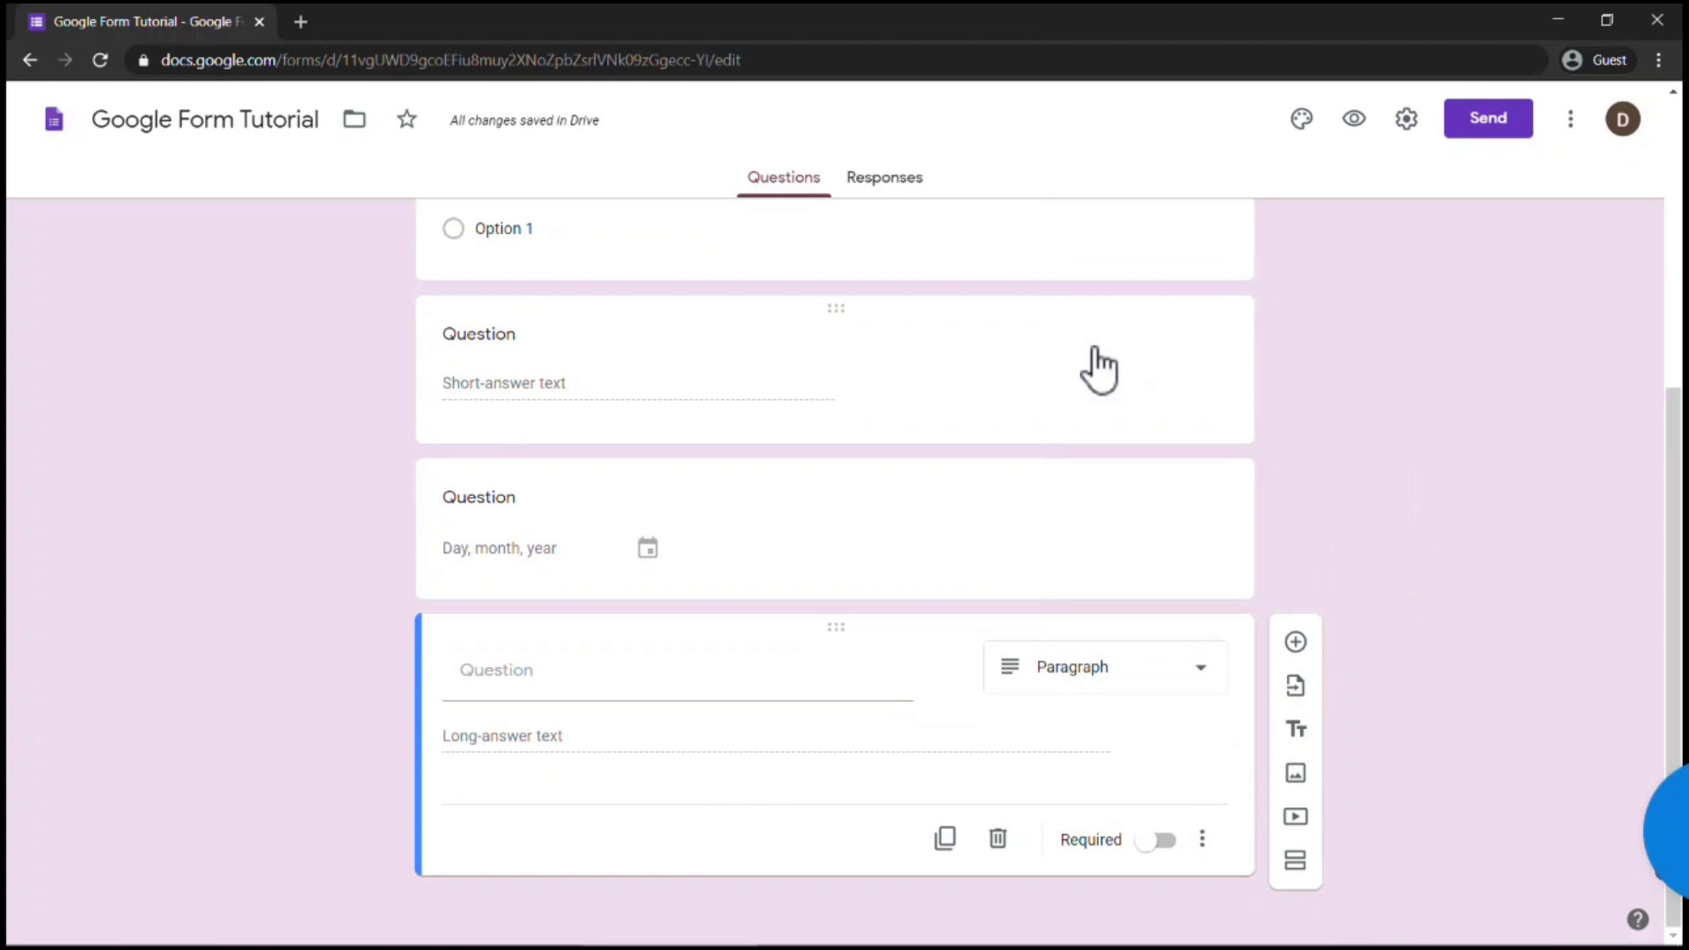
# Add a multiple-choice question and a checkboxes question below the paragraph question.
pyautogui.click(1304, 639)
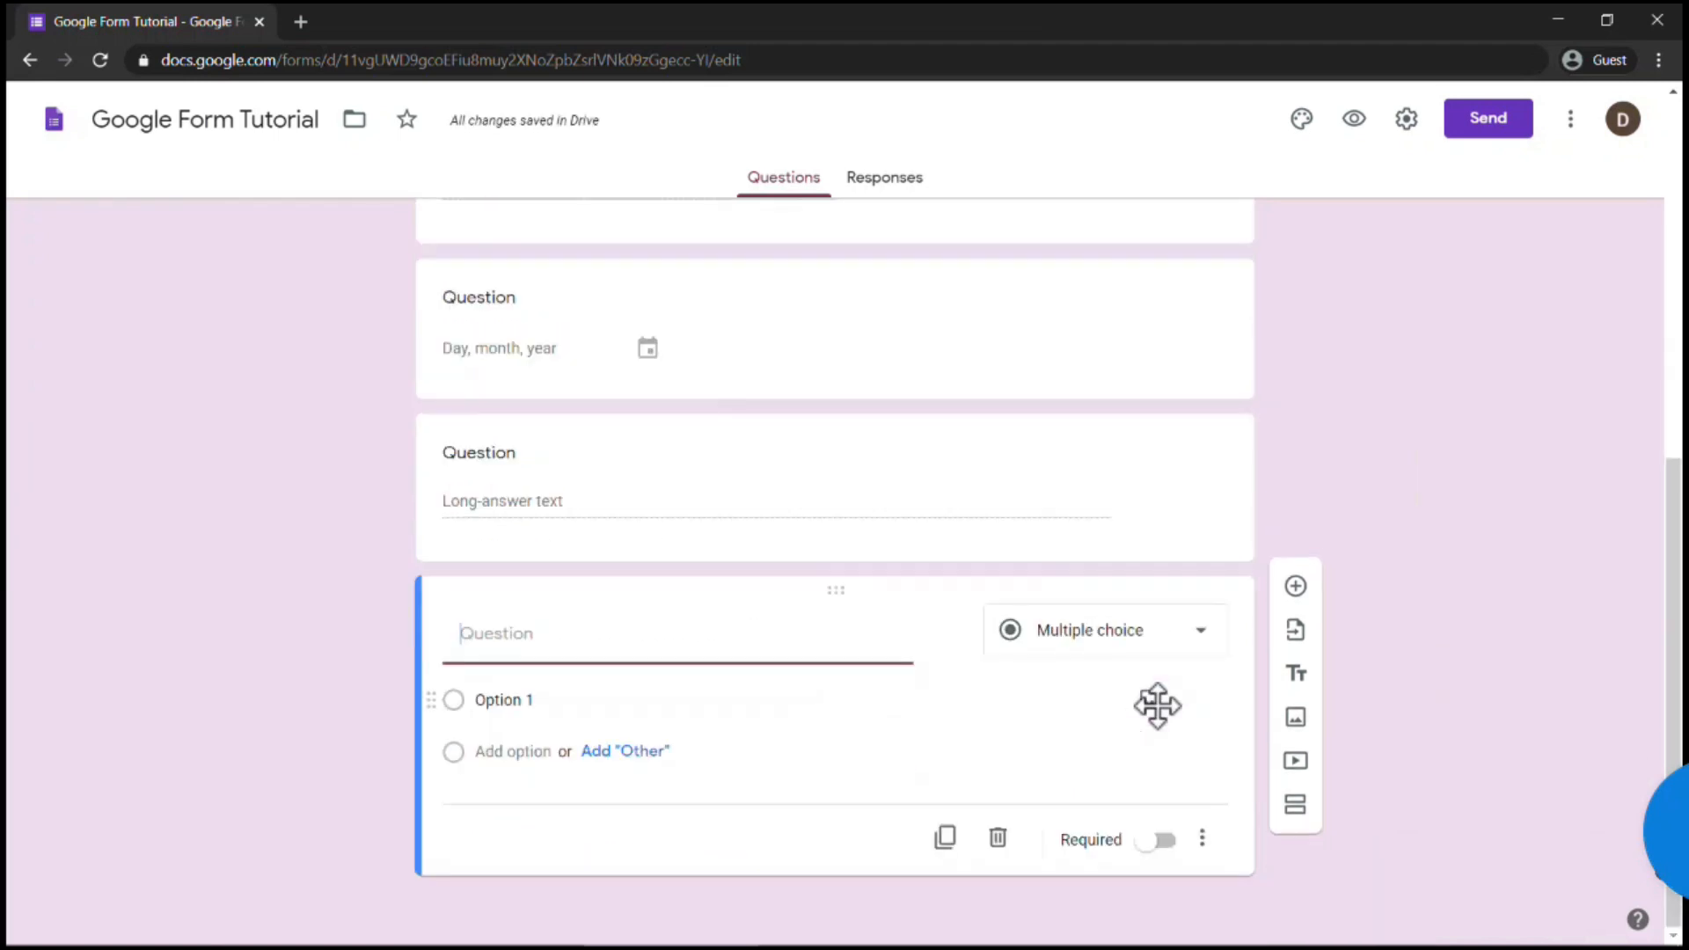
pyautogui.click(1144, 630)
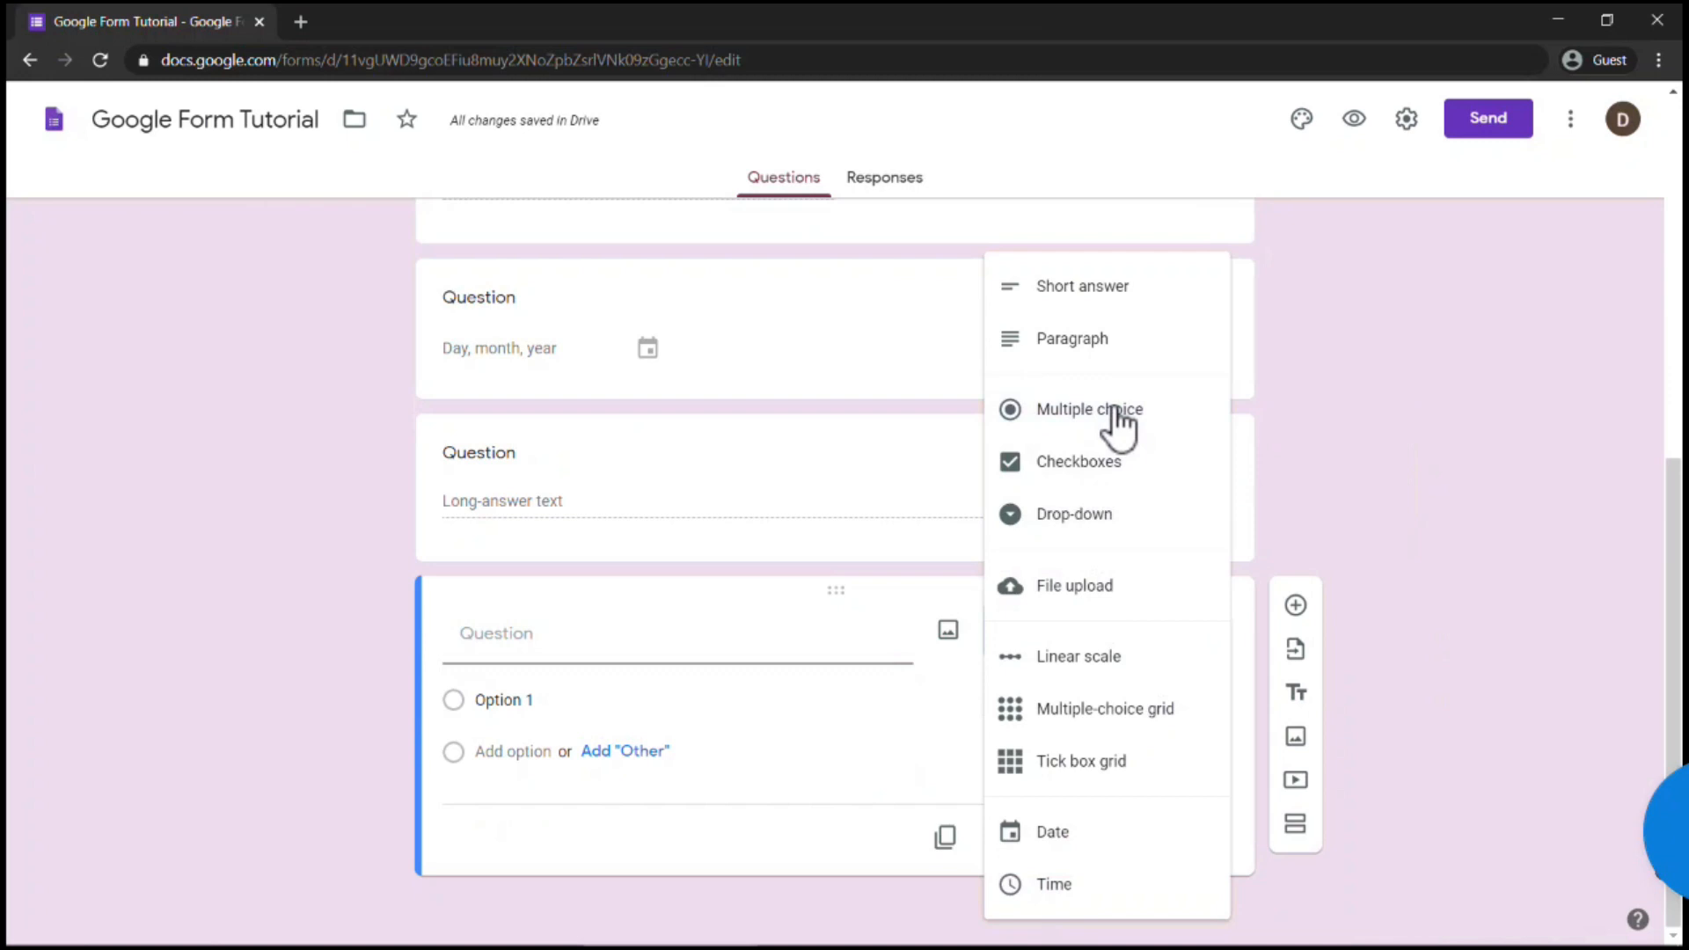
pyautogui.click(1118, 414)
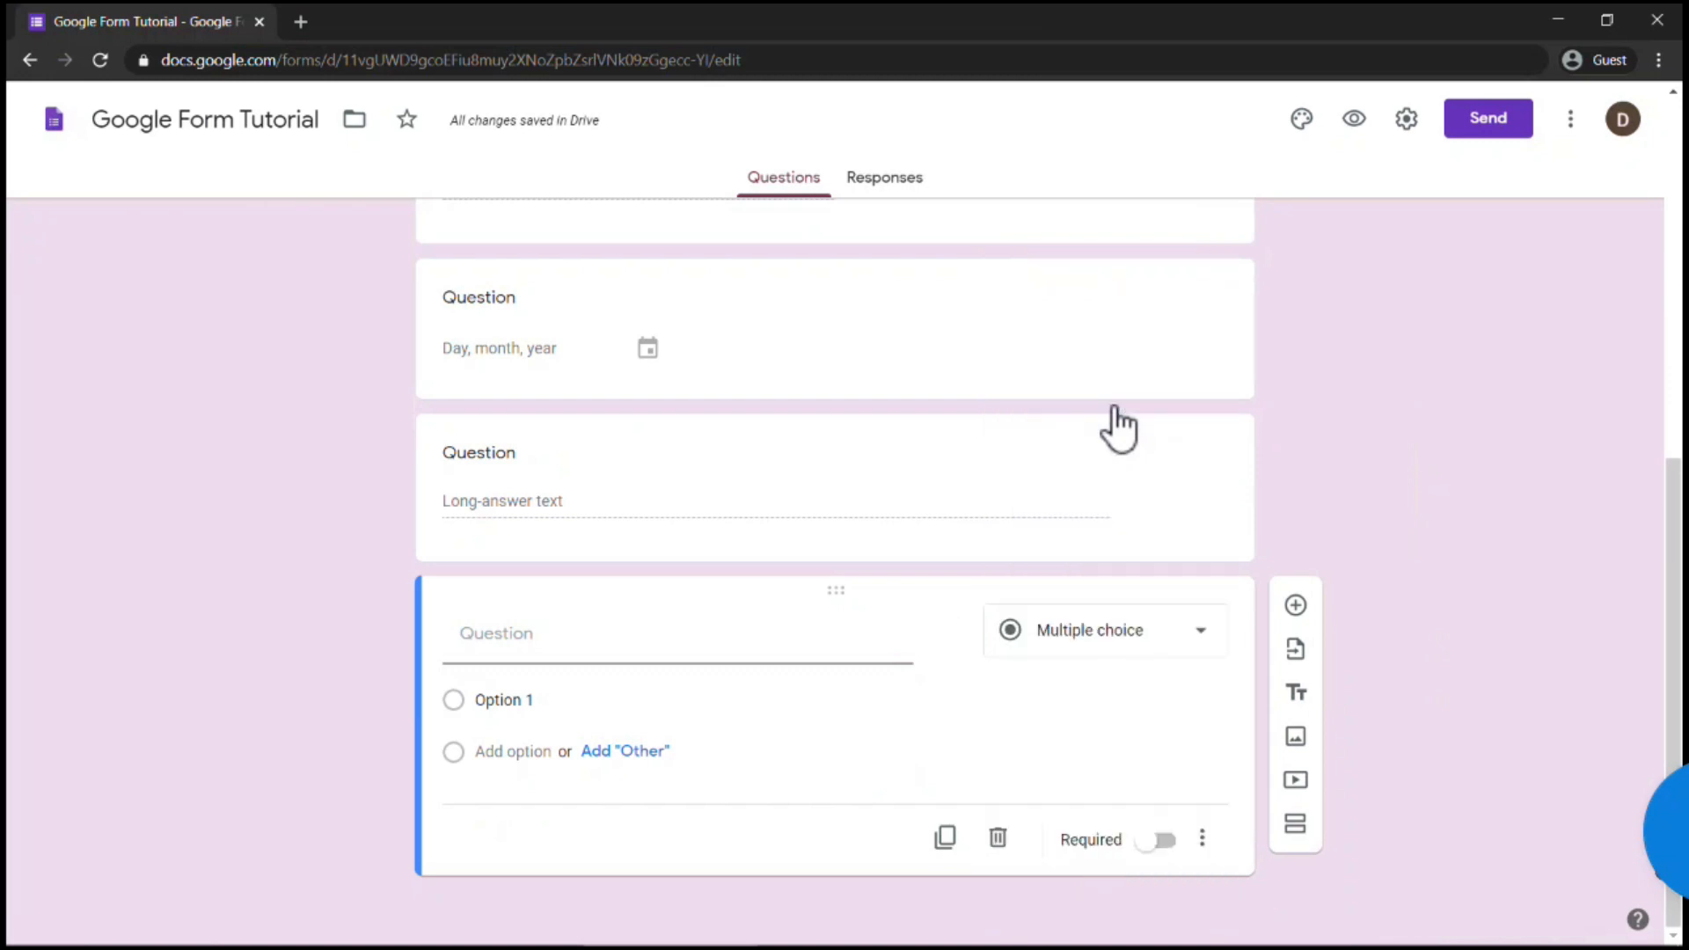
pyautogui.click(1296, 607)
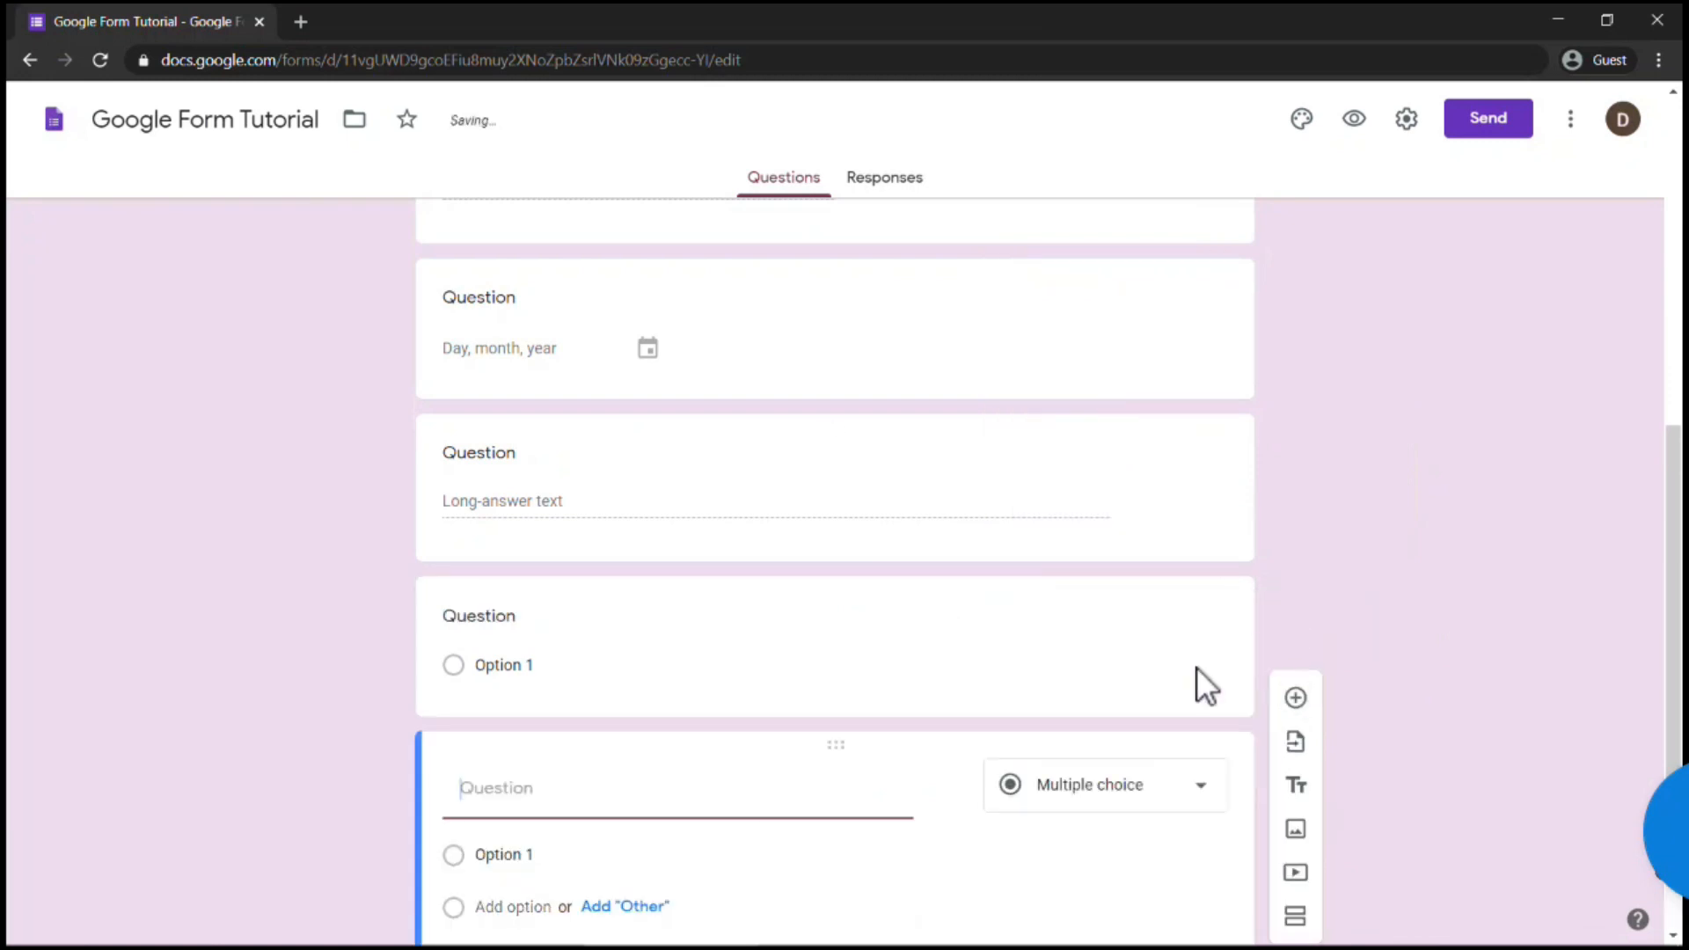
pyautogui.click(1152, 779)
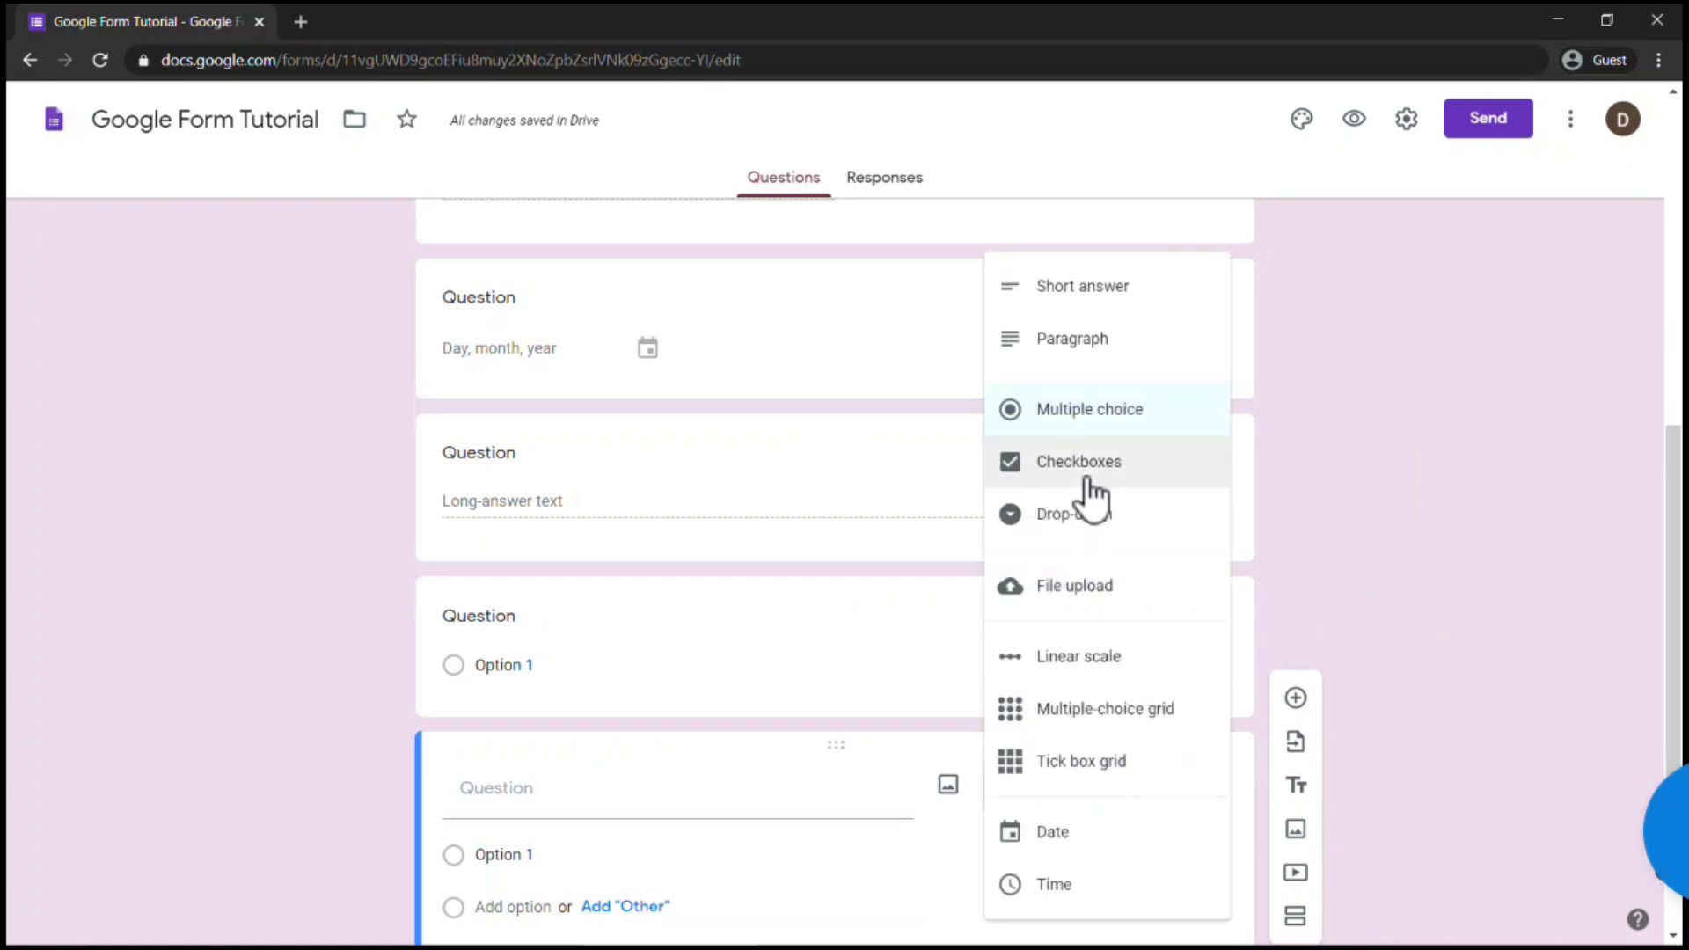
pyautogui.click(1091, 499)
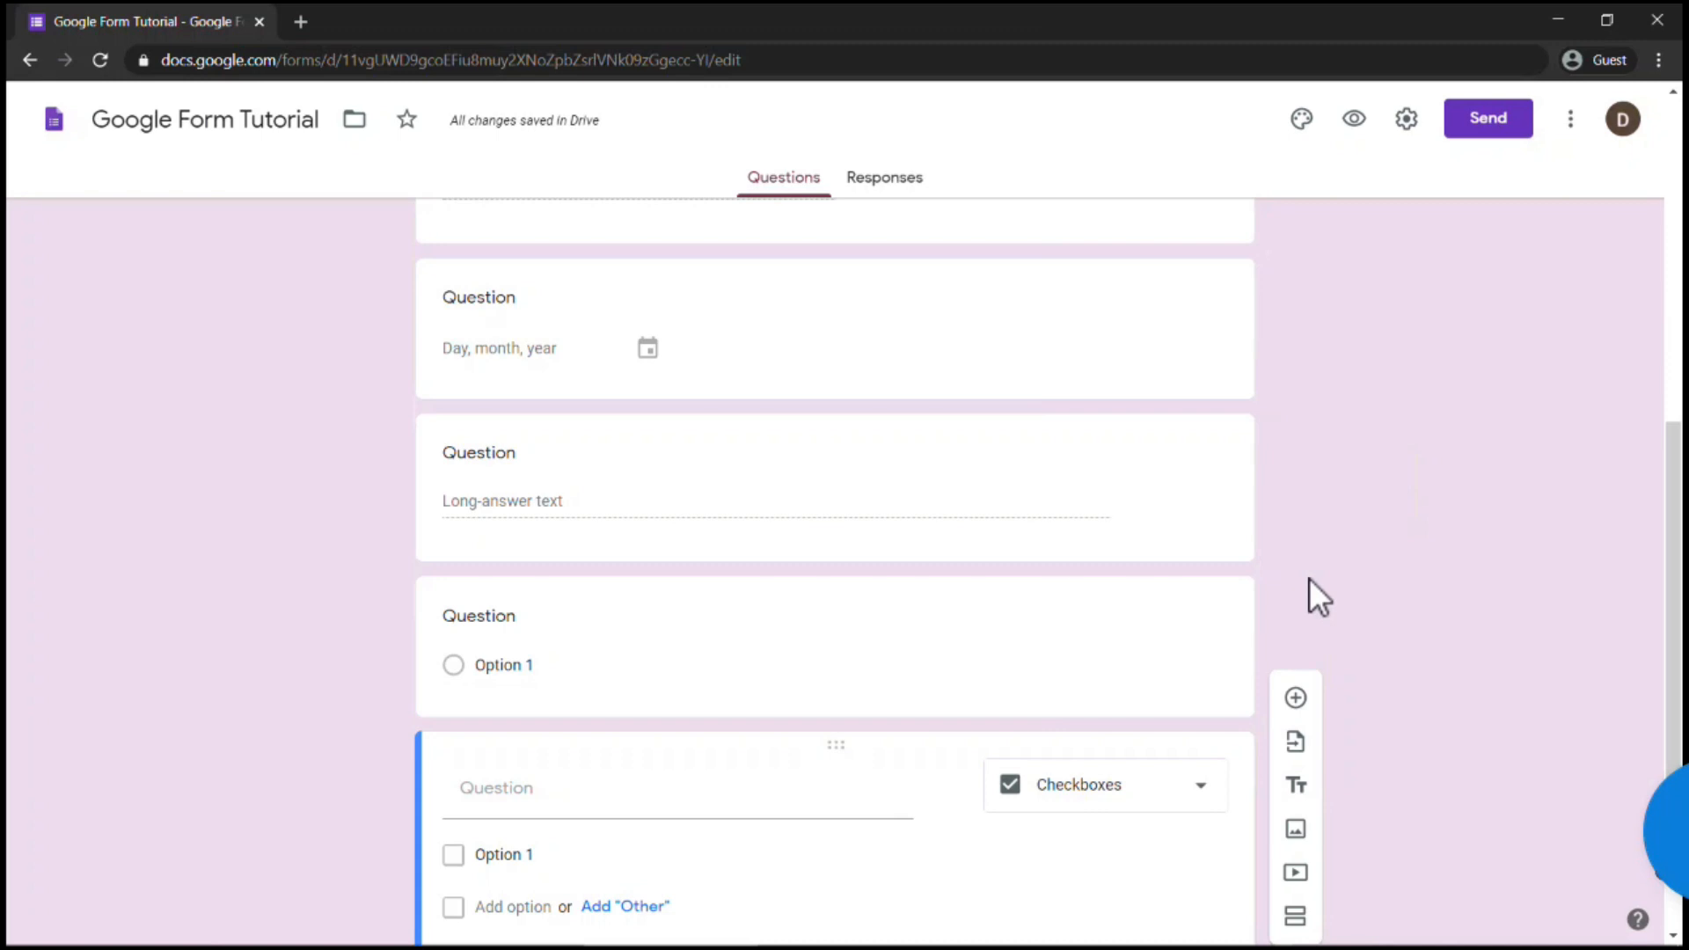
# Add a drop-down question and a file upload question below the checkboxes question, allowing respondents to upload files to Drive.
pyautogui.scroll(-2, 1309, 578)
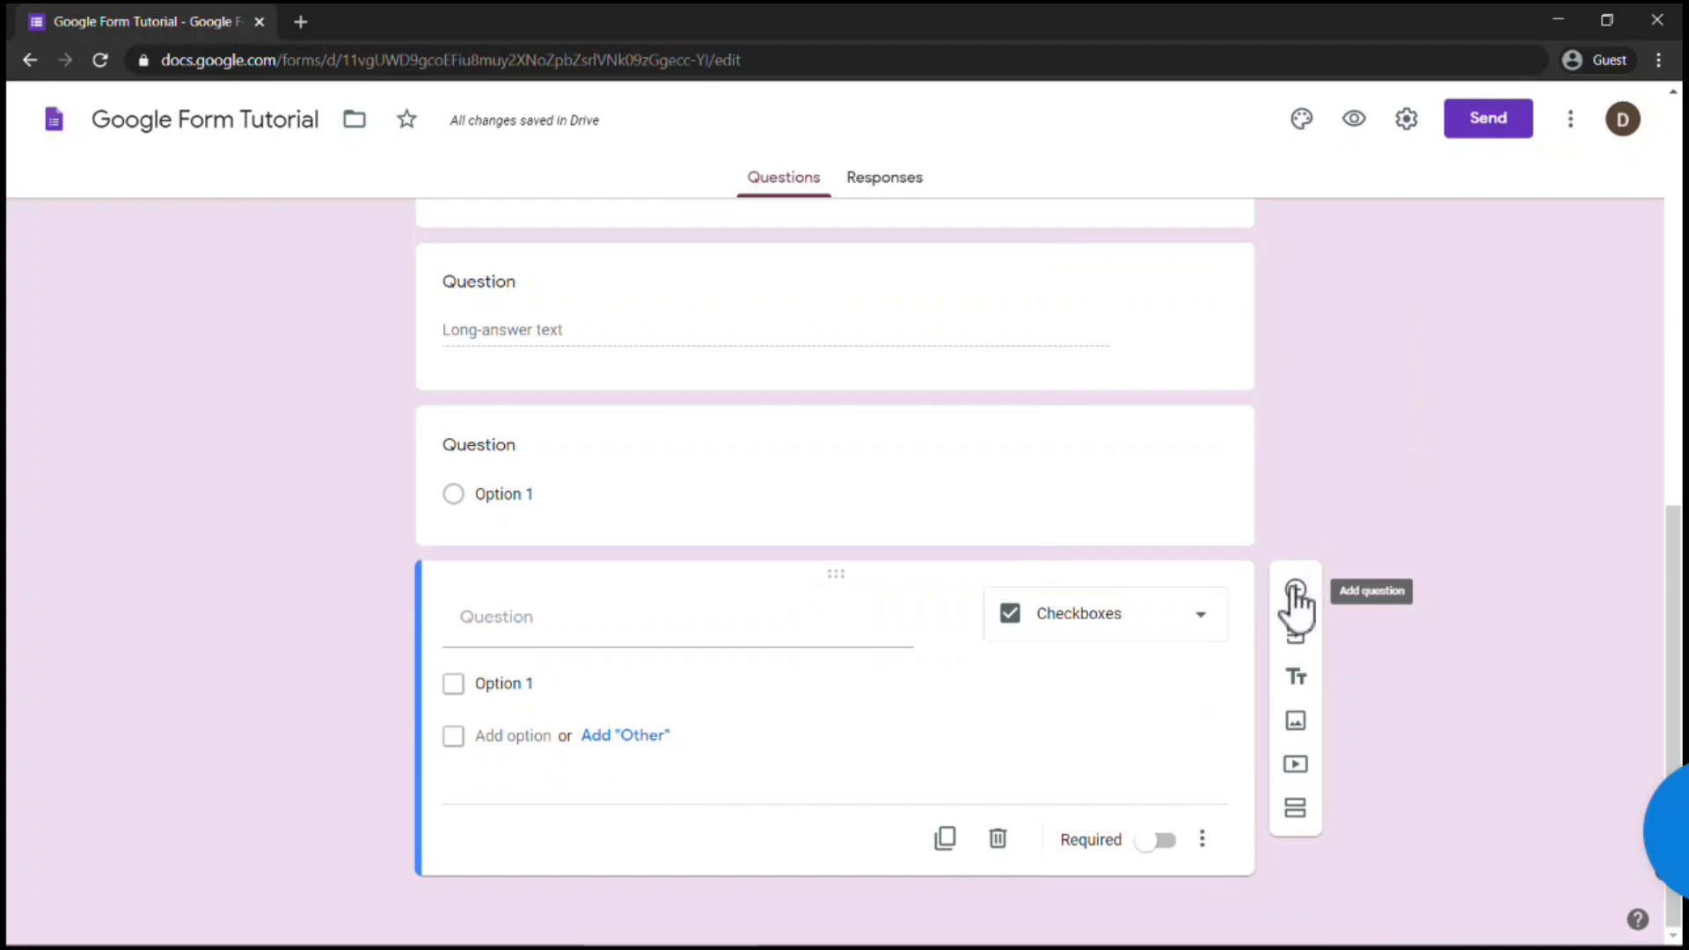
pyautogui.click(1294, 589)
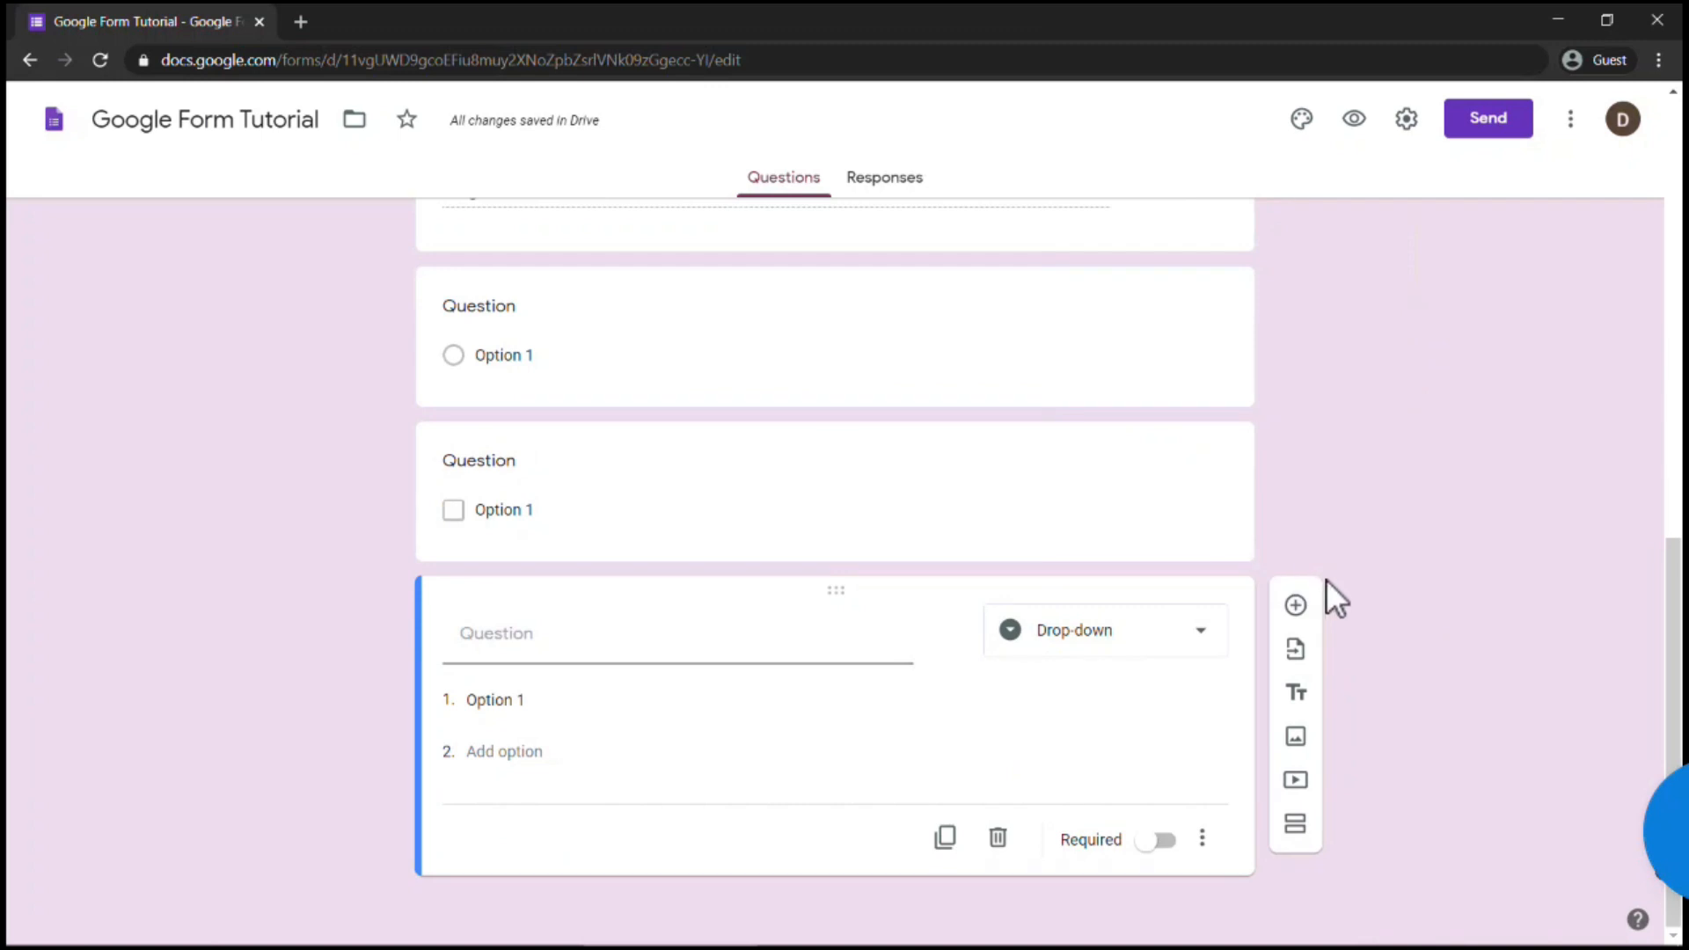
pyautogui.click(1302, 608)
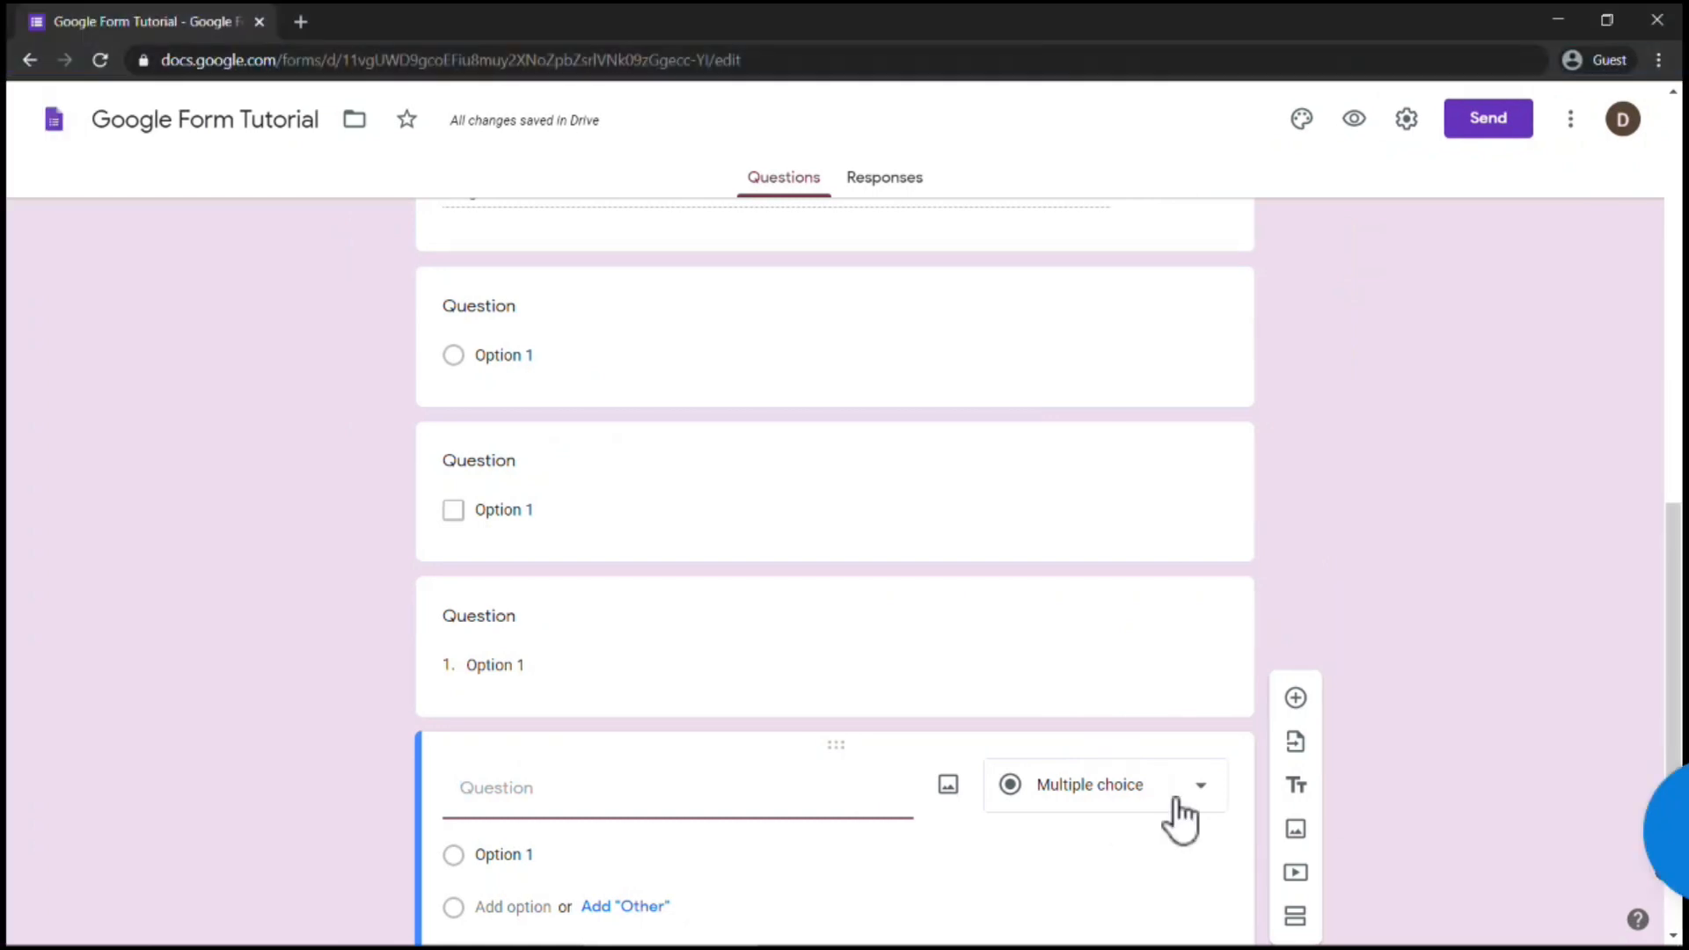
pyautogui.click(1179, 817)
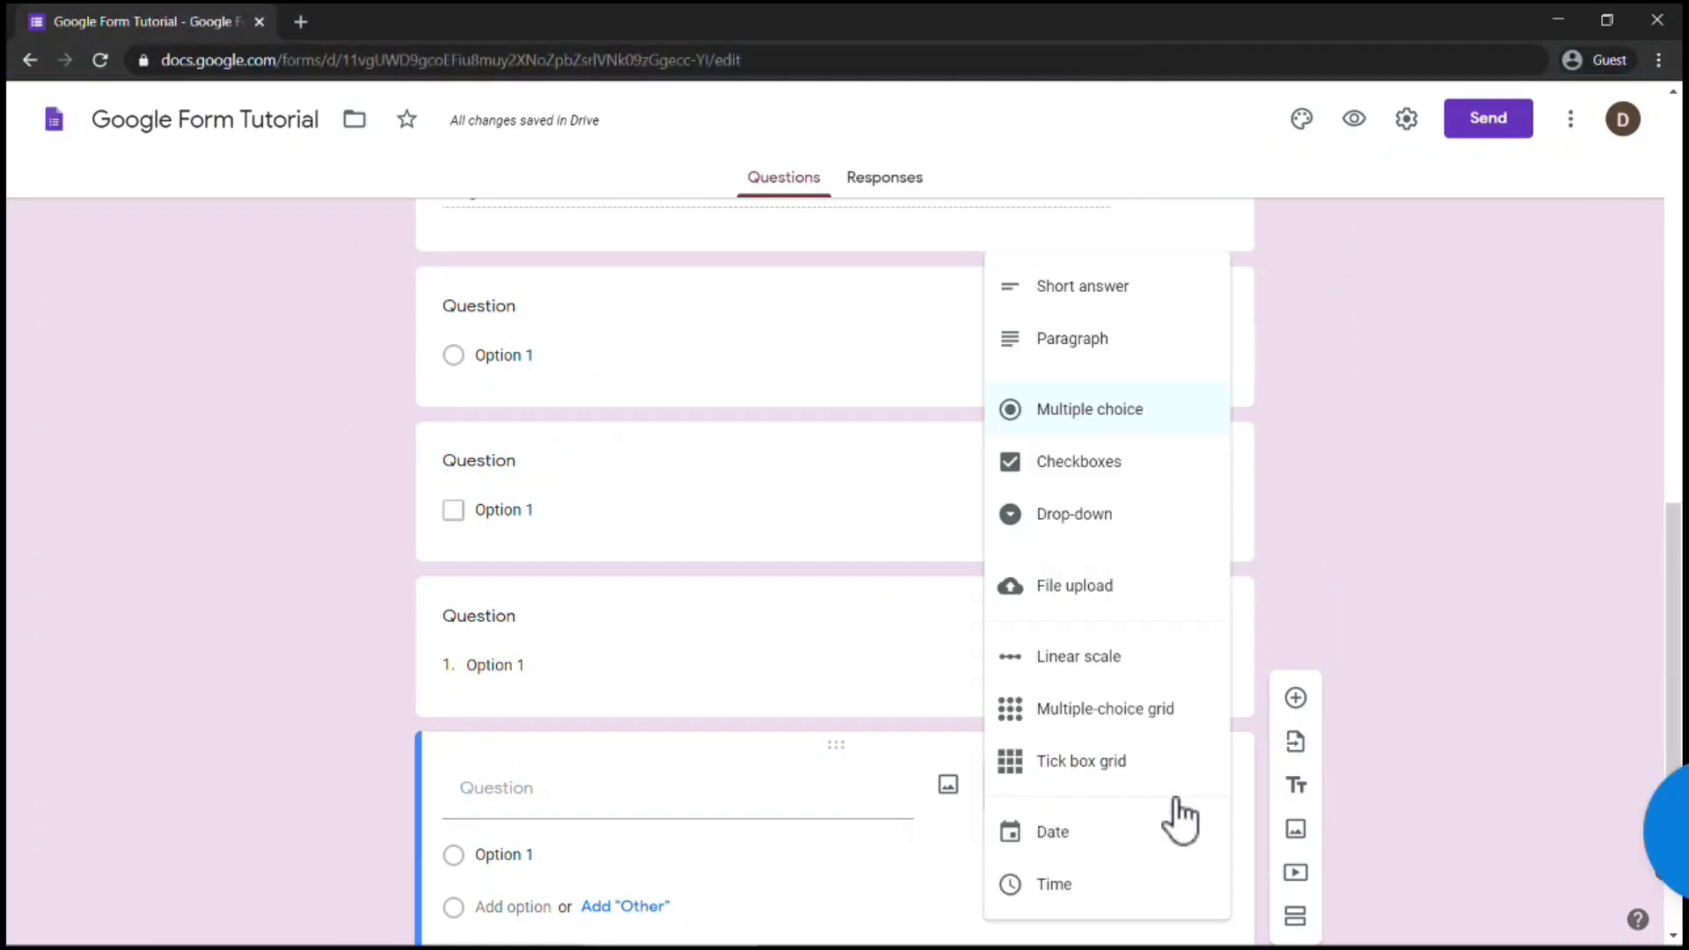
pyautogui.click(1095, 589)
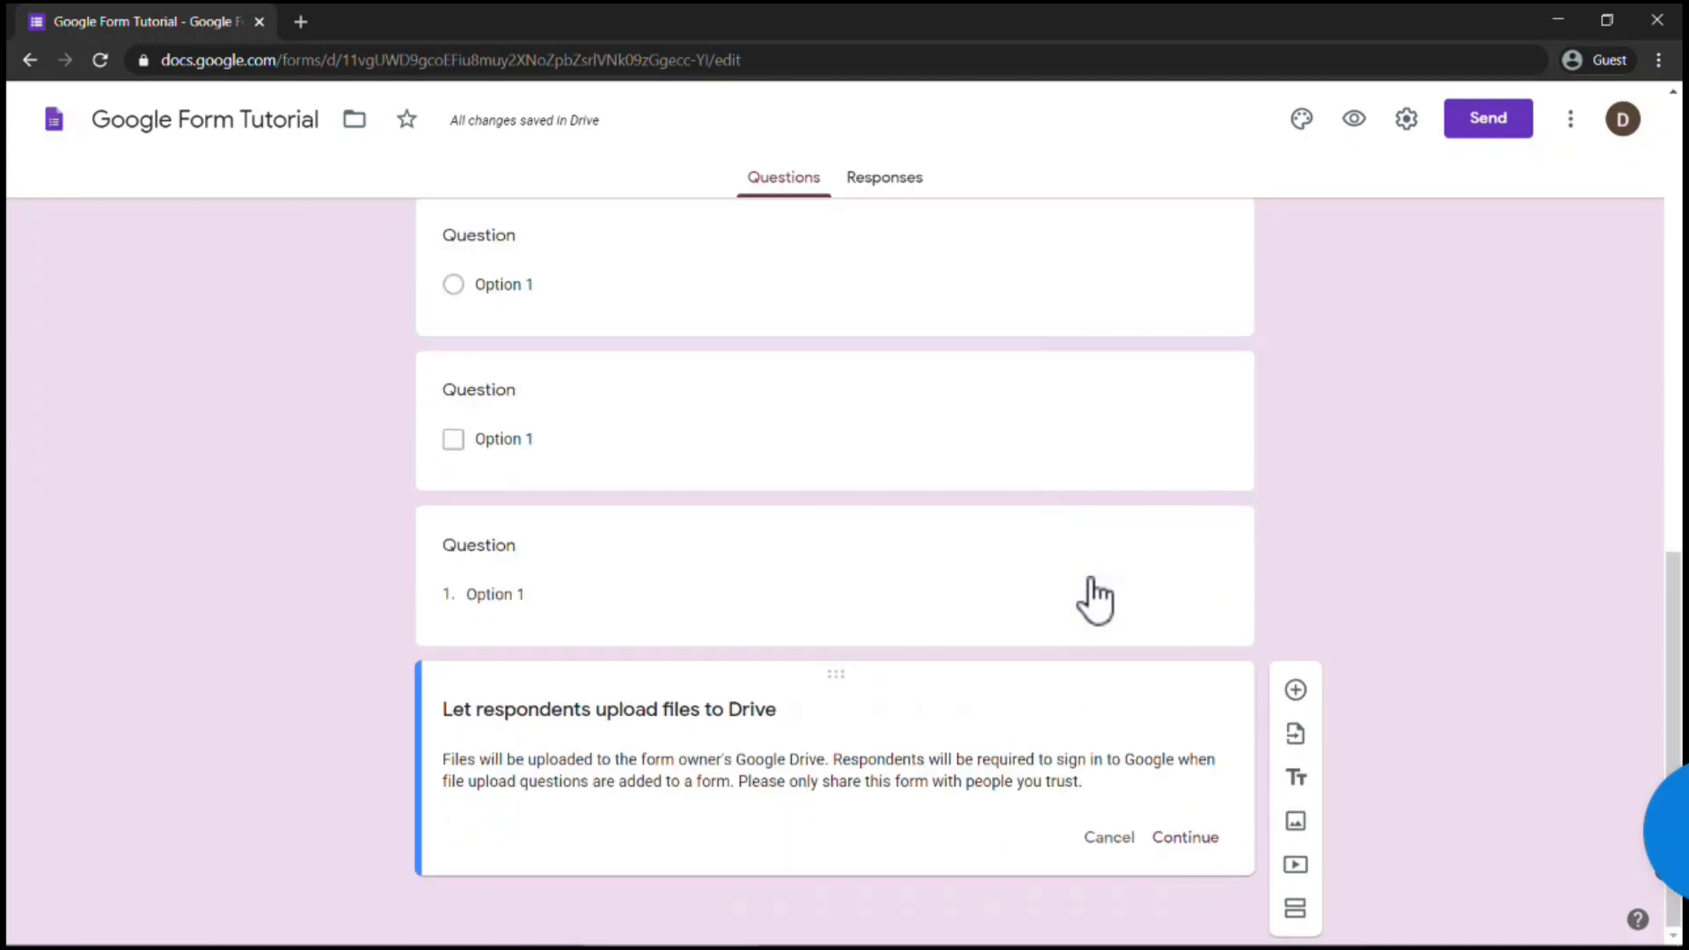
pyautogui.press('Return')
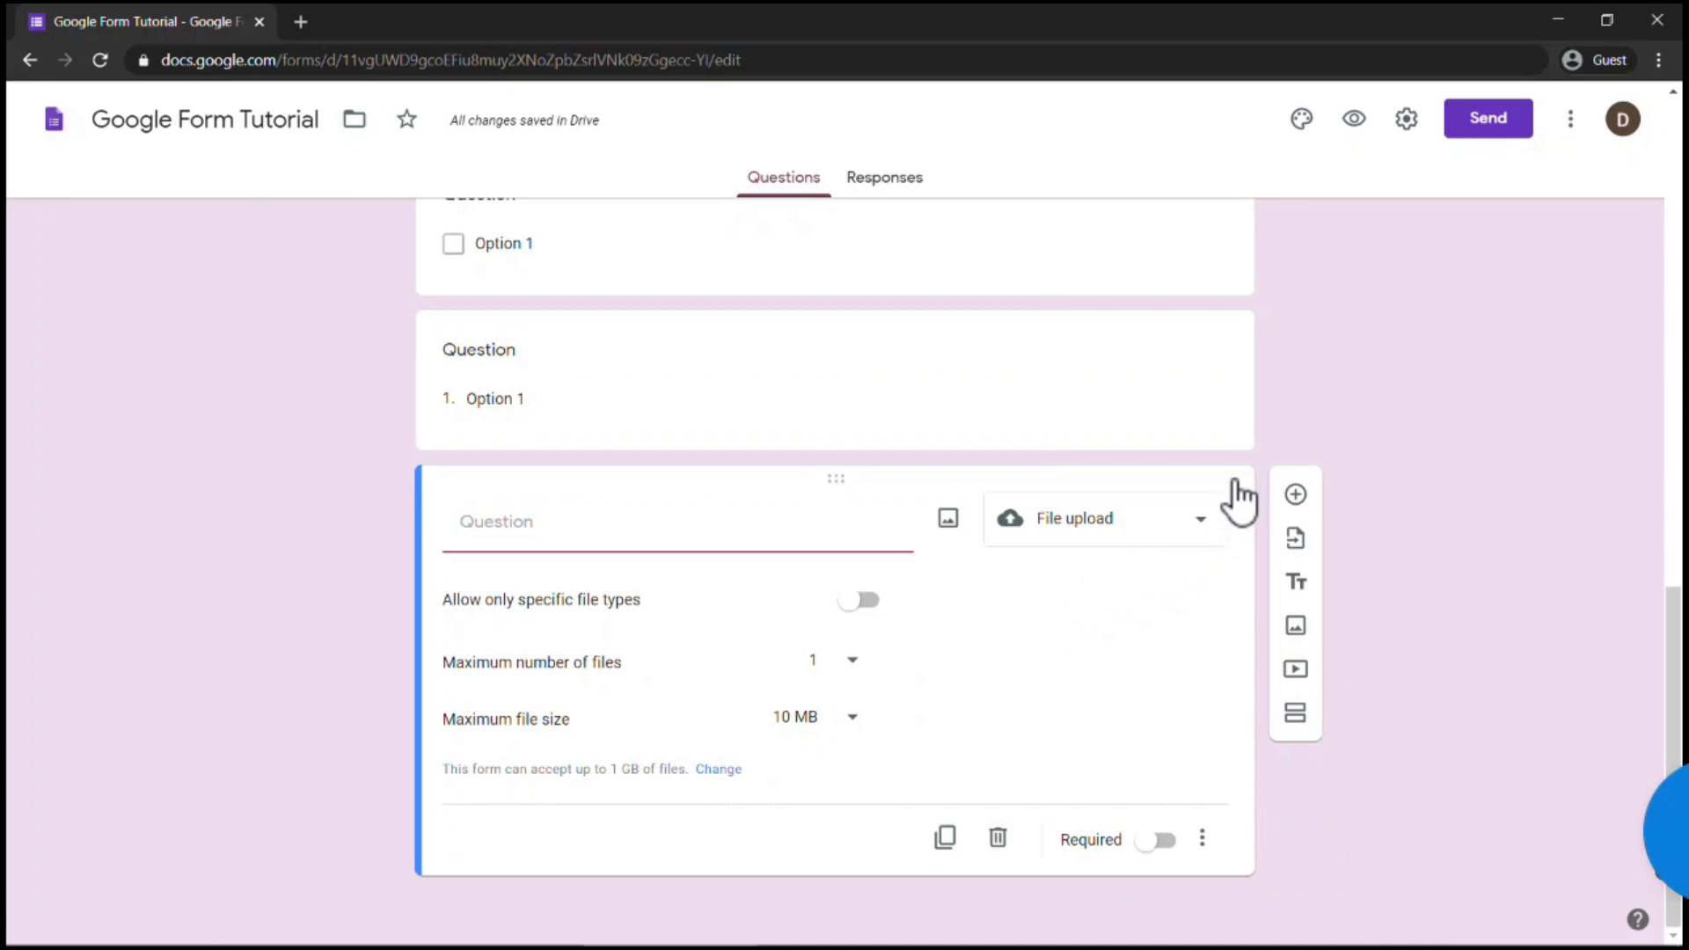
# Add a linear scale question and a multiple-choice grid question below the file upload question.
pyautogui.click(1294, 496)
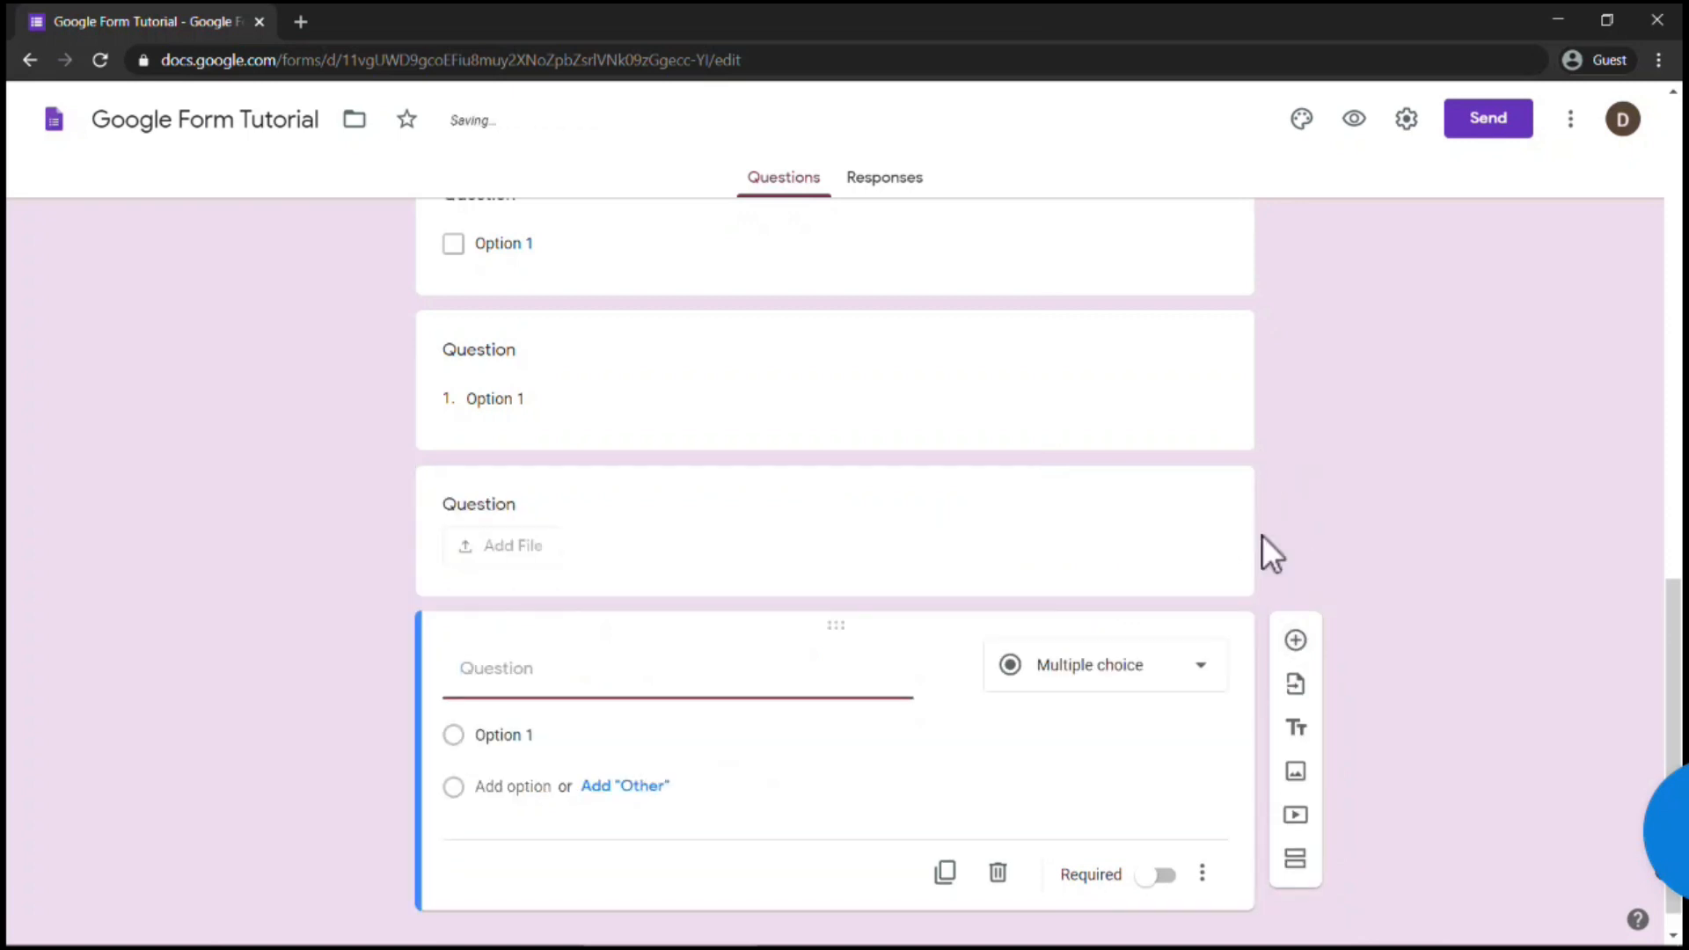
pyautogui.click(1166, 668)
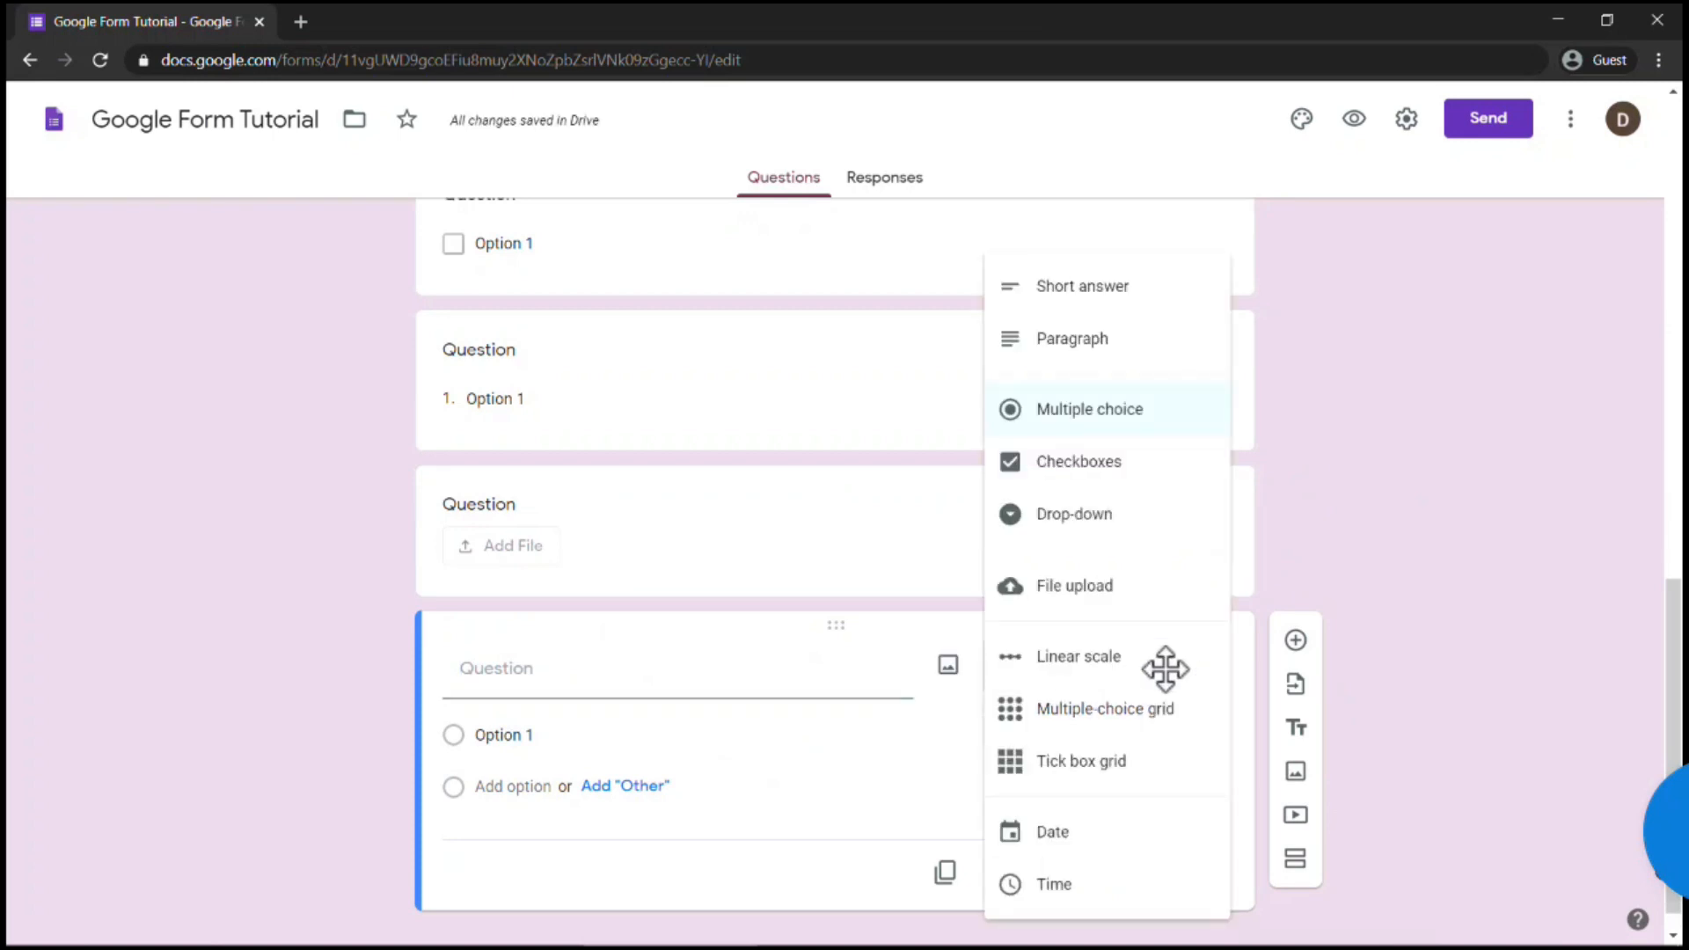
pyautogui.click(1135, 683)
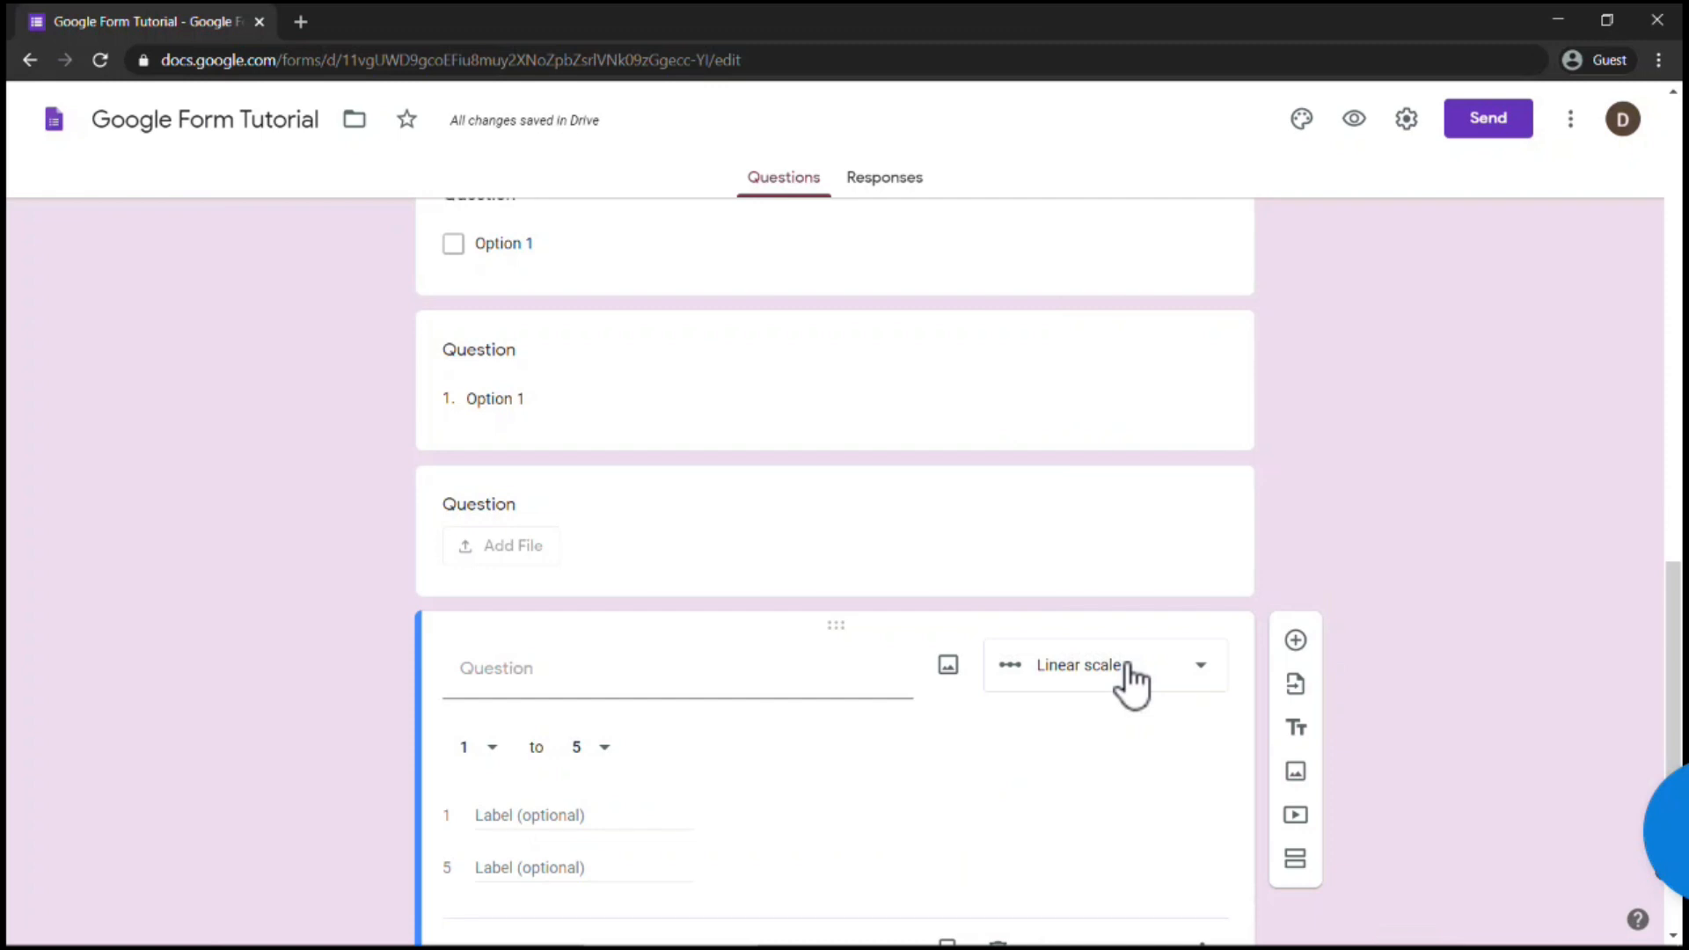
pyautogui.scroll(-2, 1131, 683)
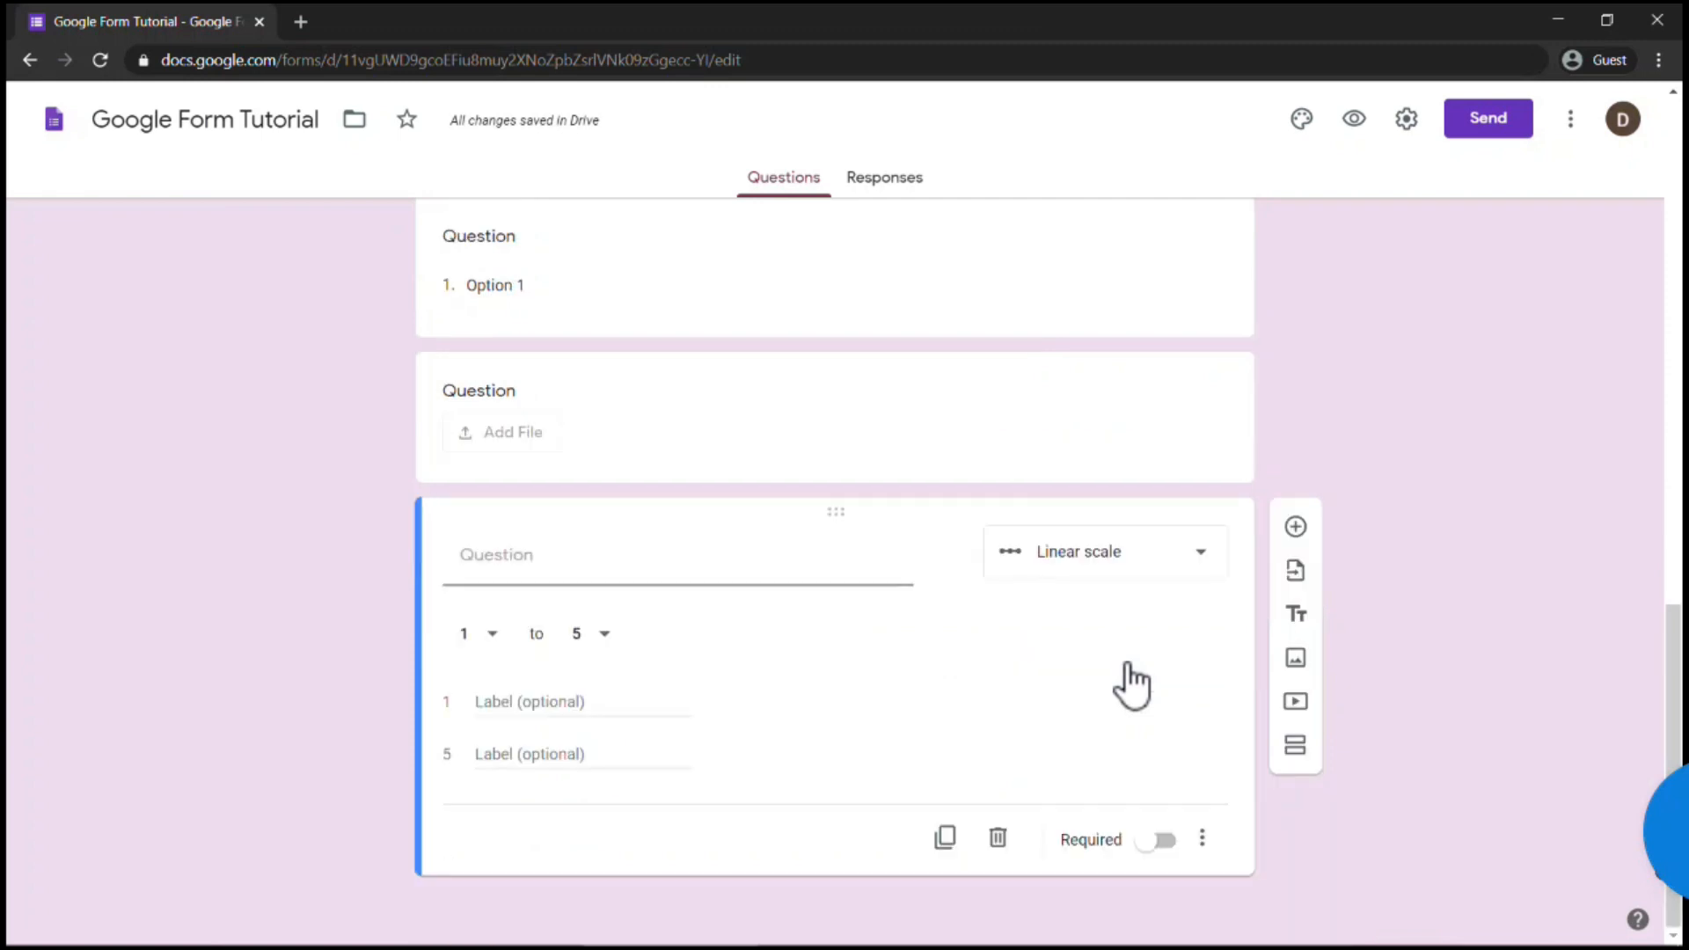
pyautogui.click(1296, 528)
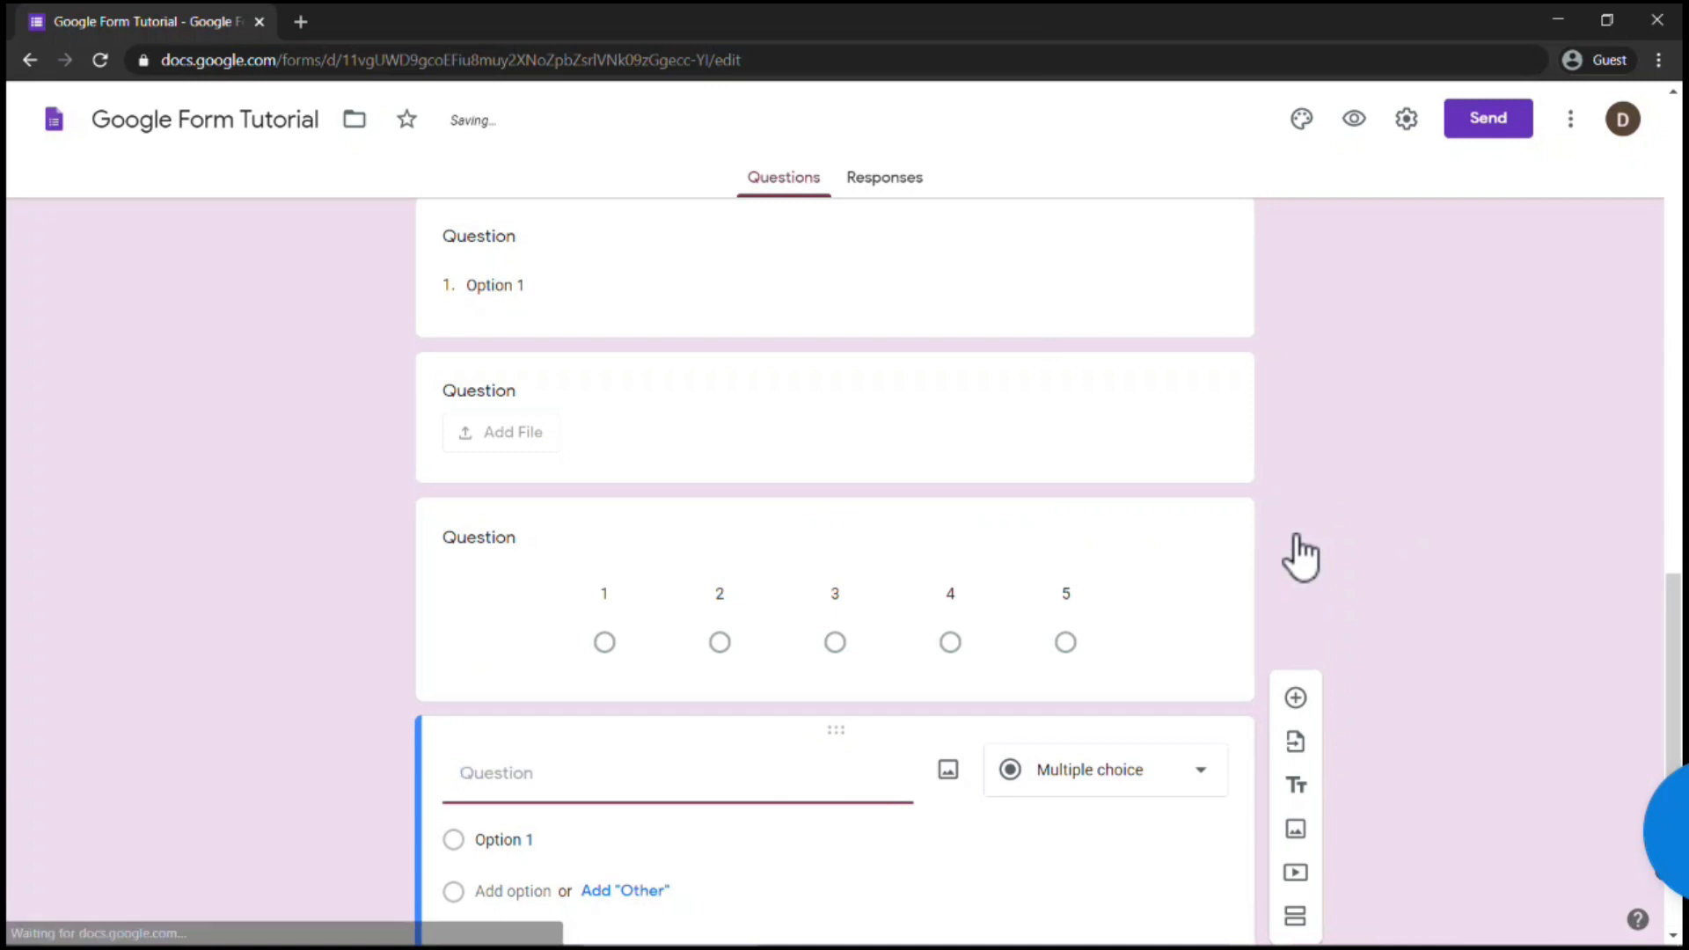
pyautogui.click(1105, 770)
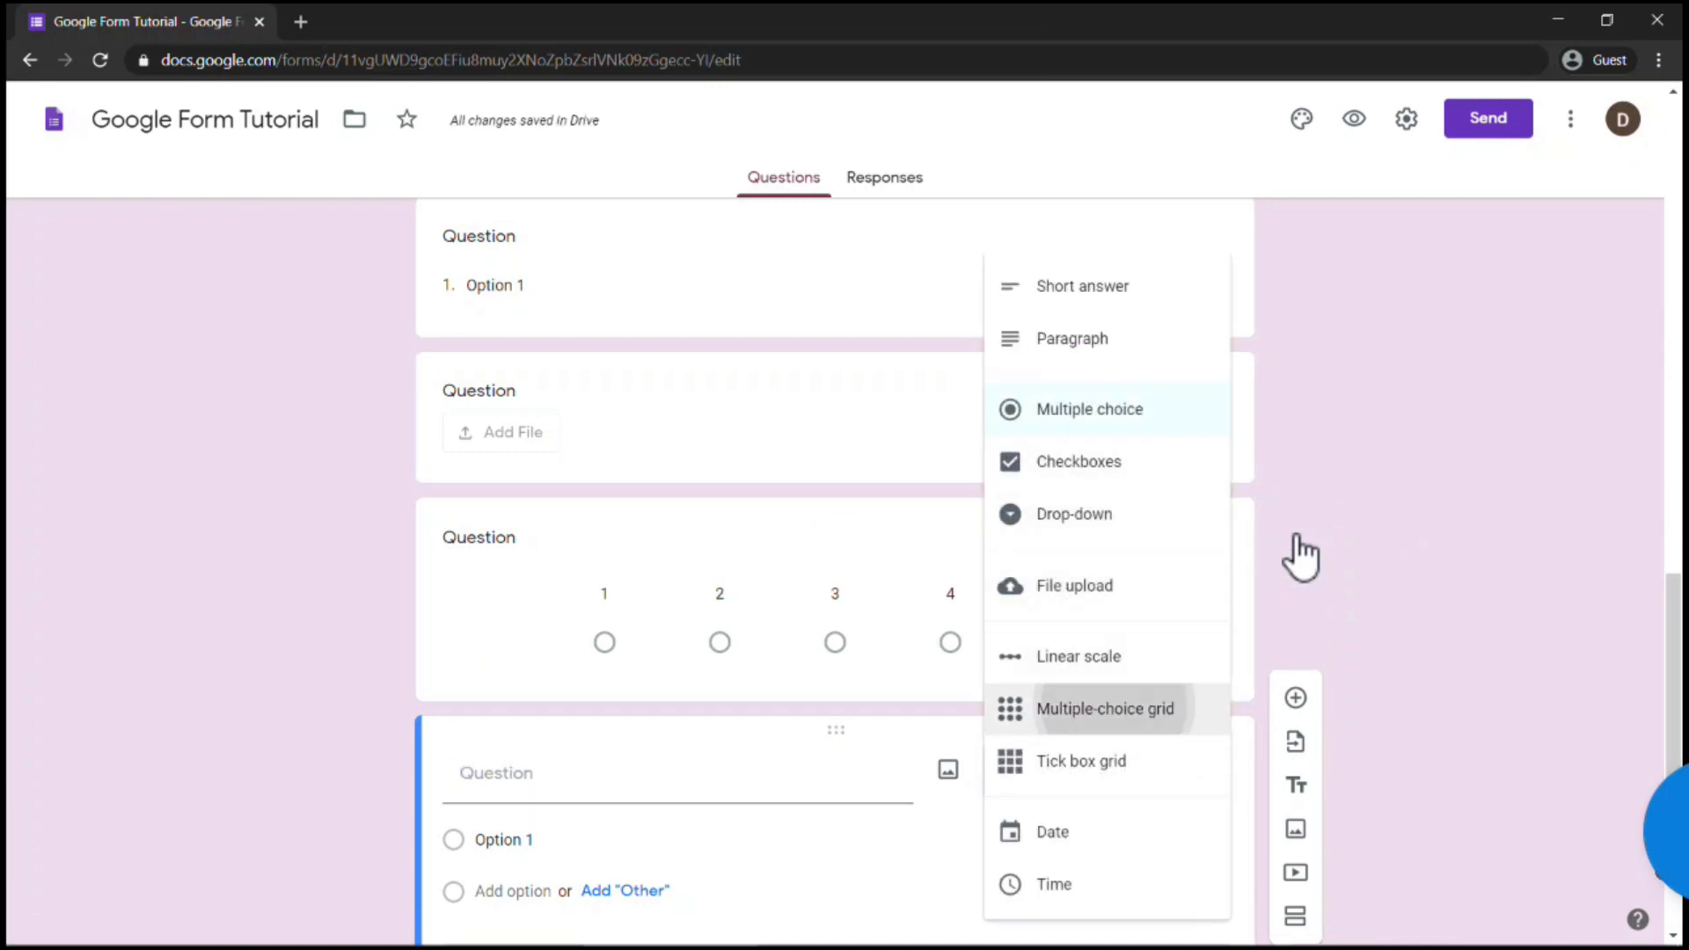
pyautogui.click(1106, 708)
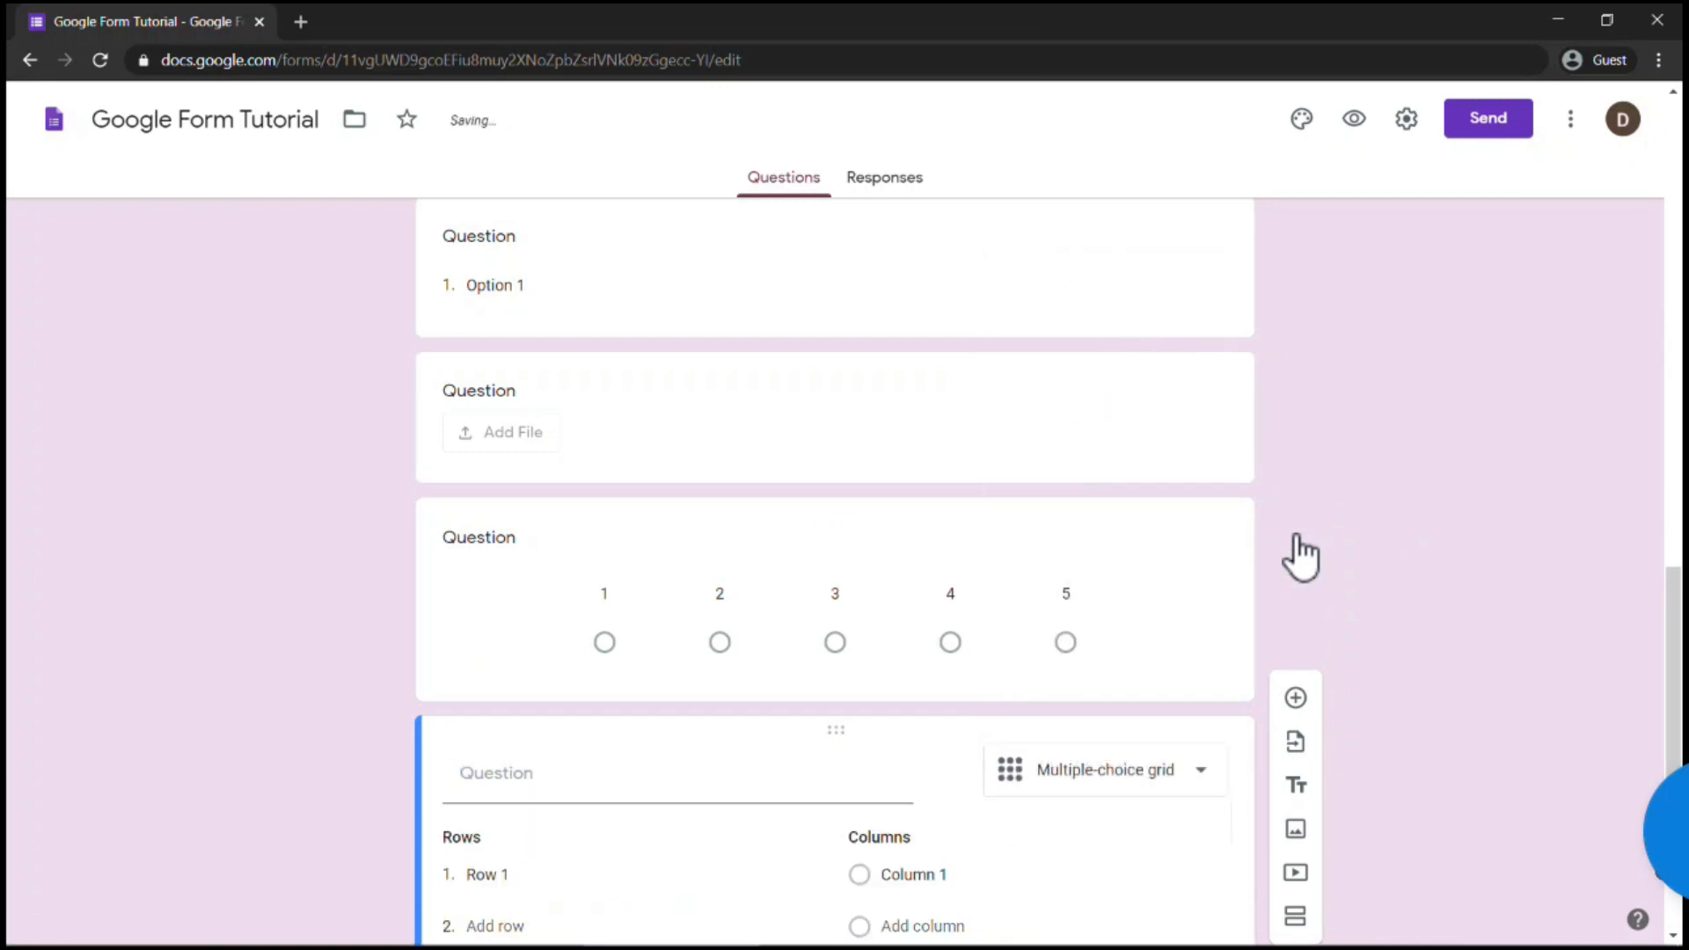
# Add a question below the multiple-choice grid and set its type to Tick box grid.
pyautogui.scroll(-2, 1300, 556)
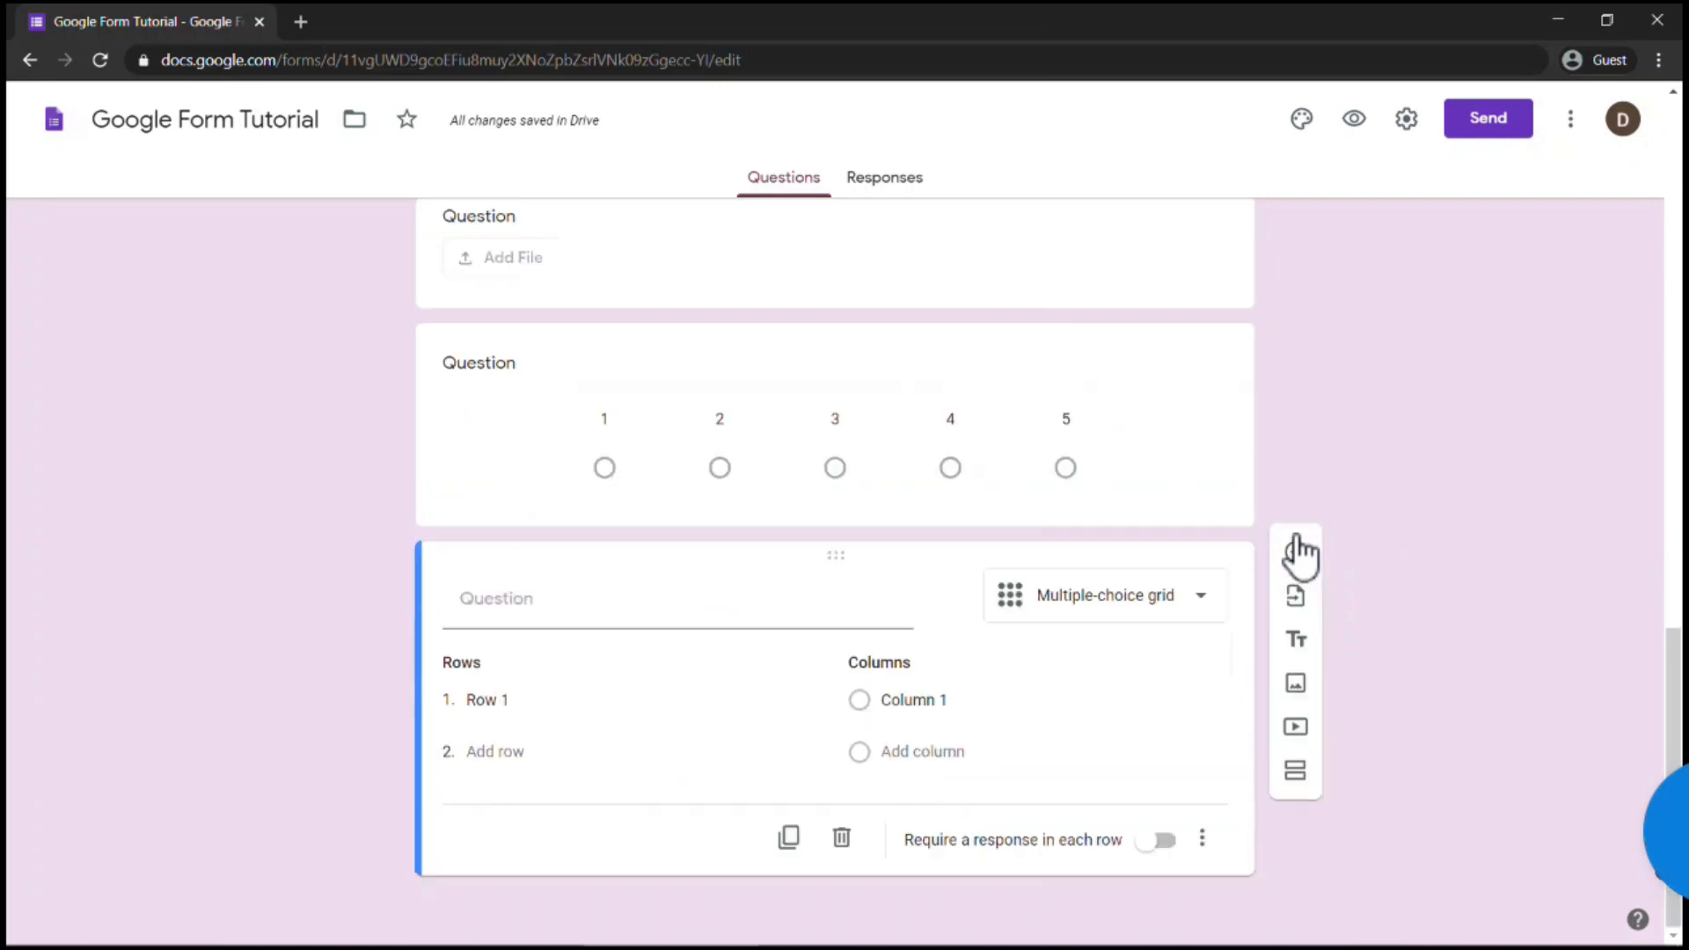
pyautogui.click(1298, 554)
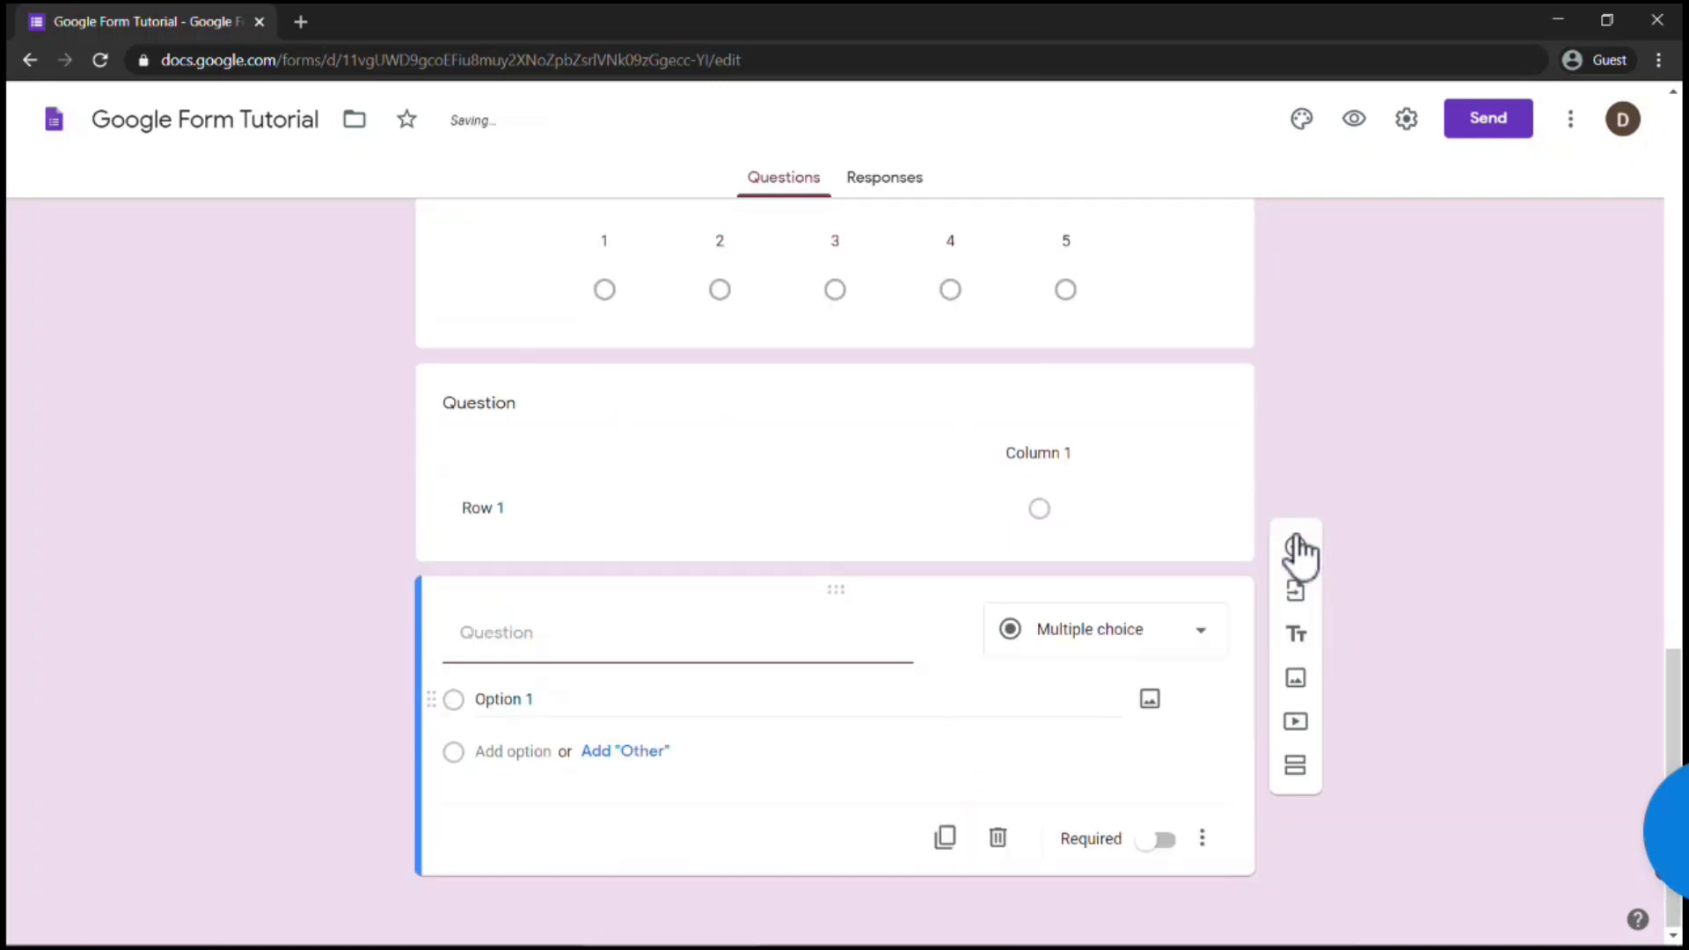
pyautogui.click(1105, 630)
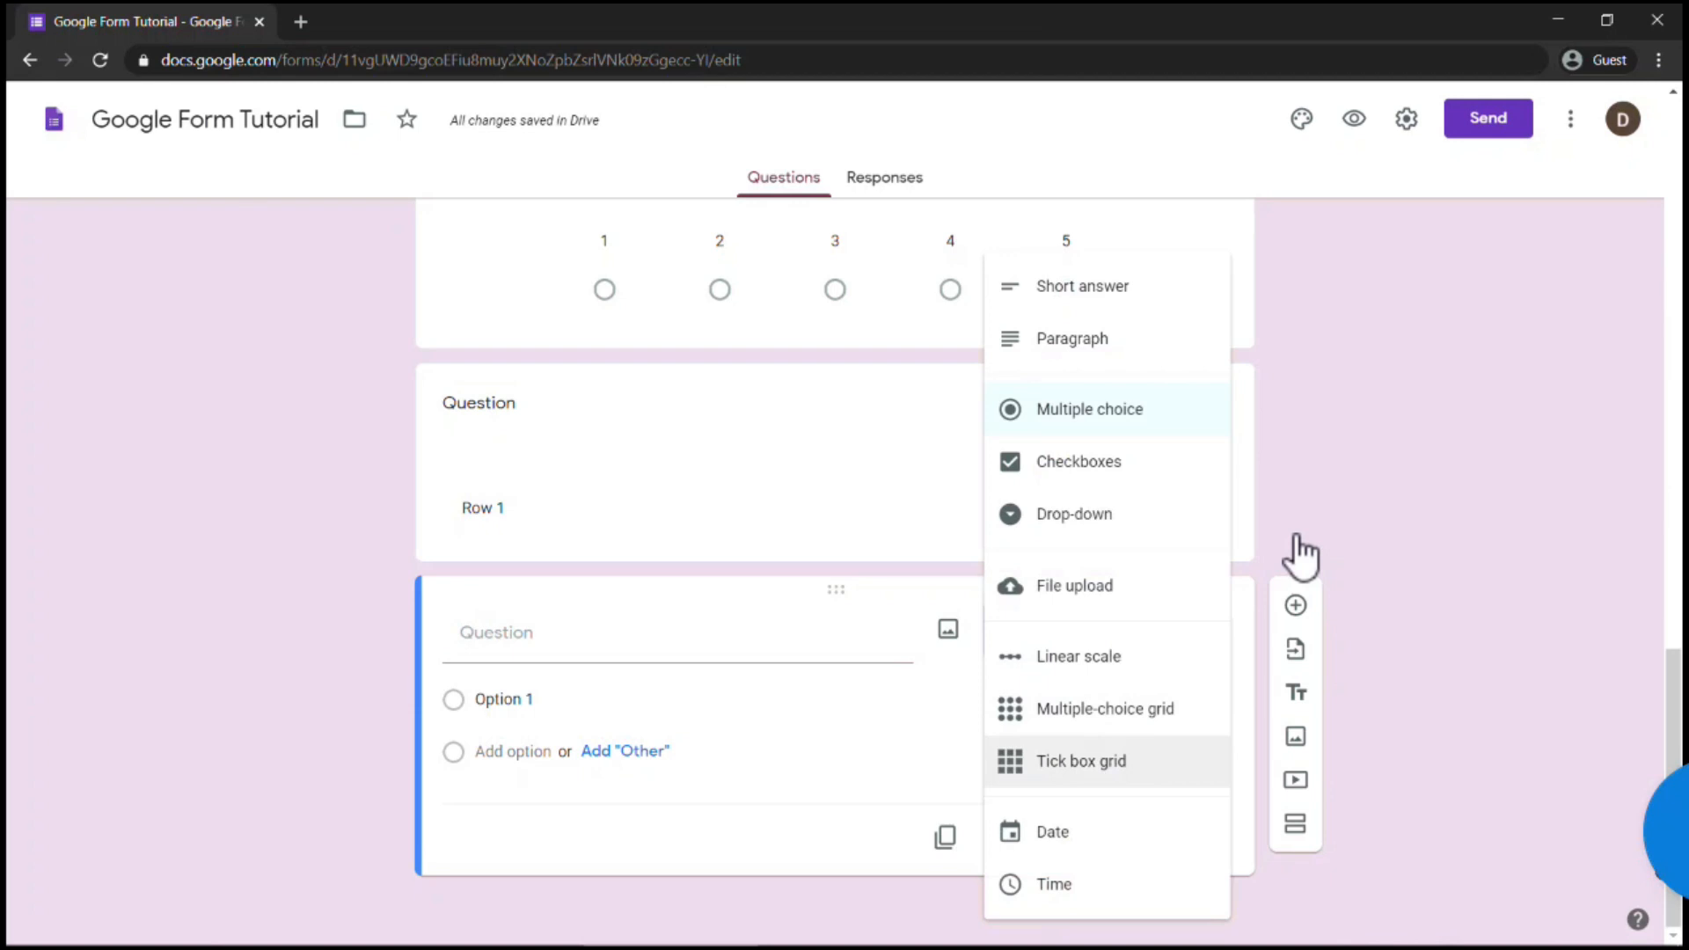
pyautogui.click(1081, 761)
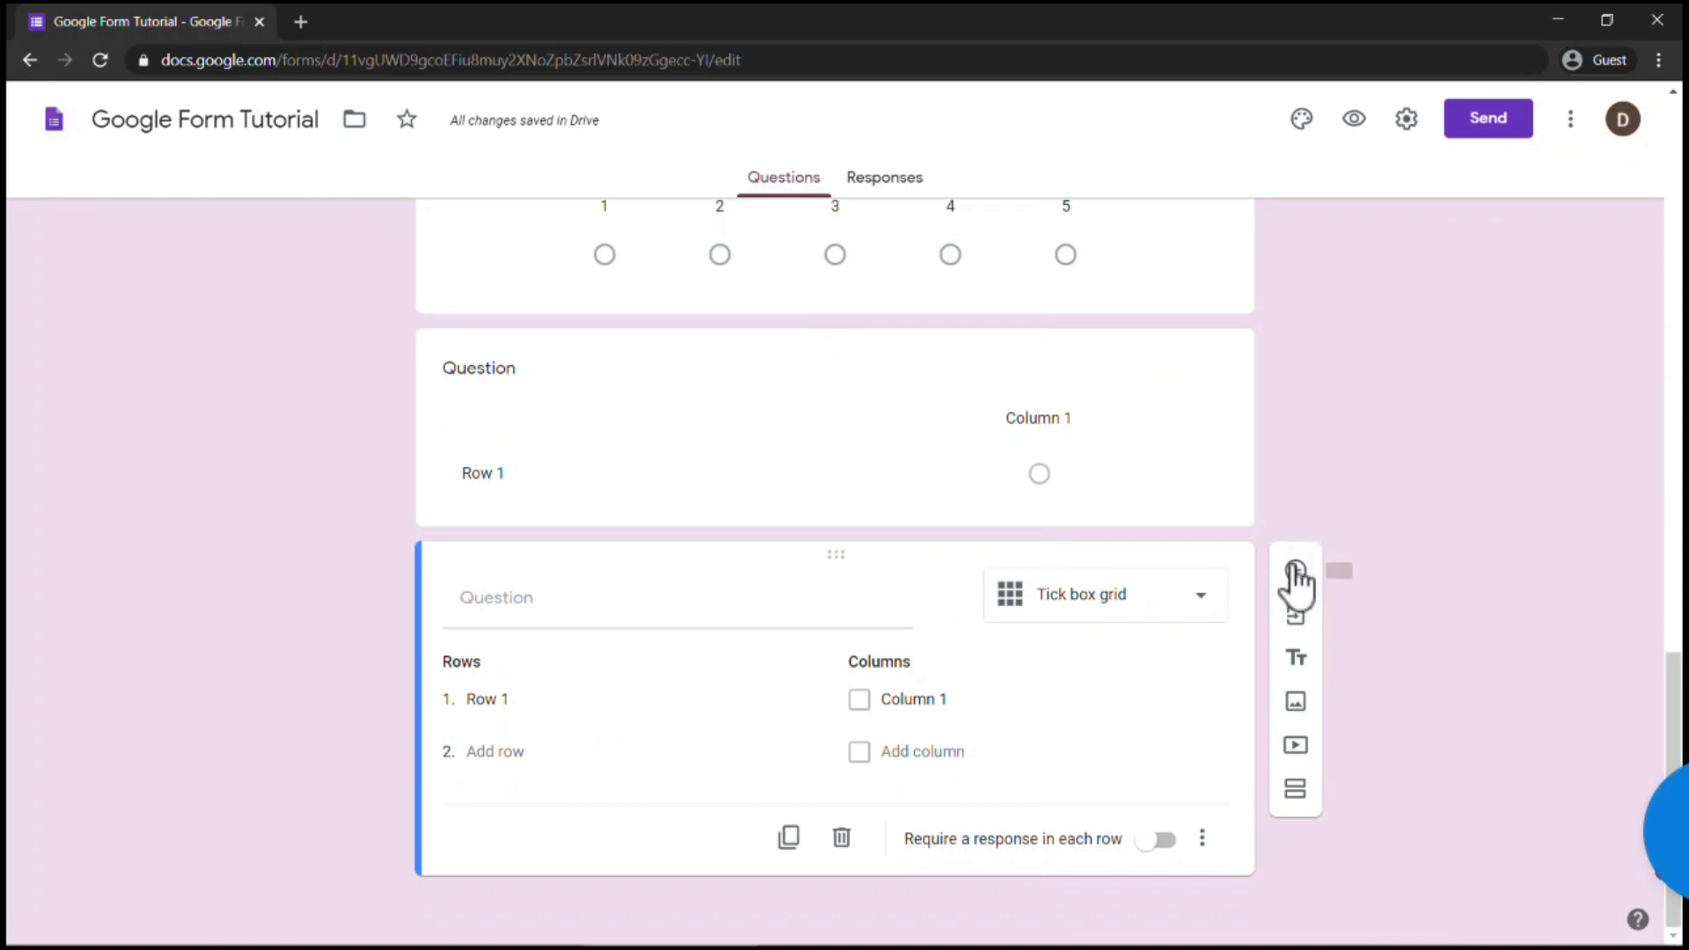
# Add a time question below the tick box grid, followed by a title and description block.
pyautogui.click(1296, 572)
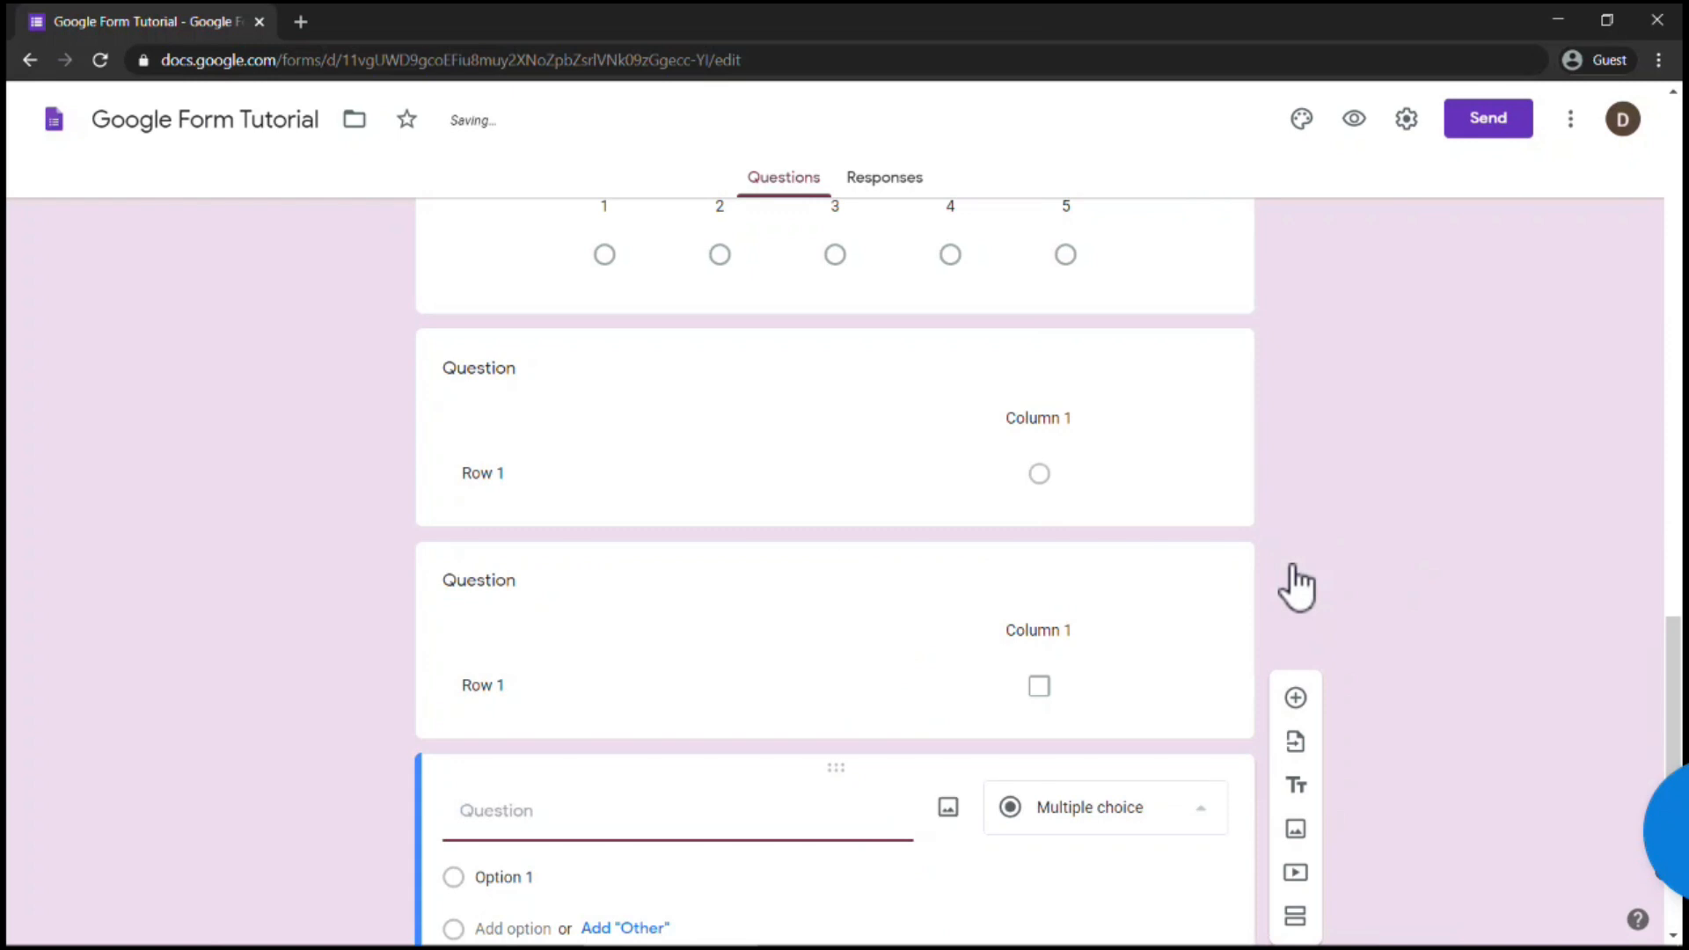
pyautogui.click(1105, 810)
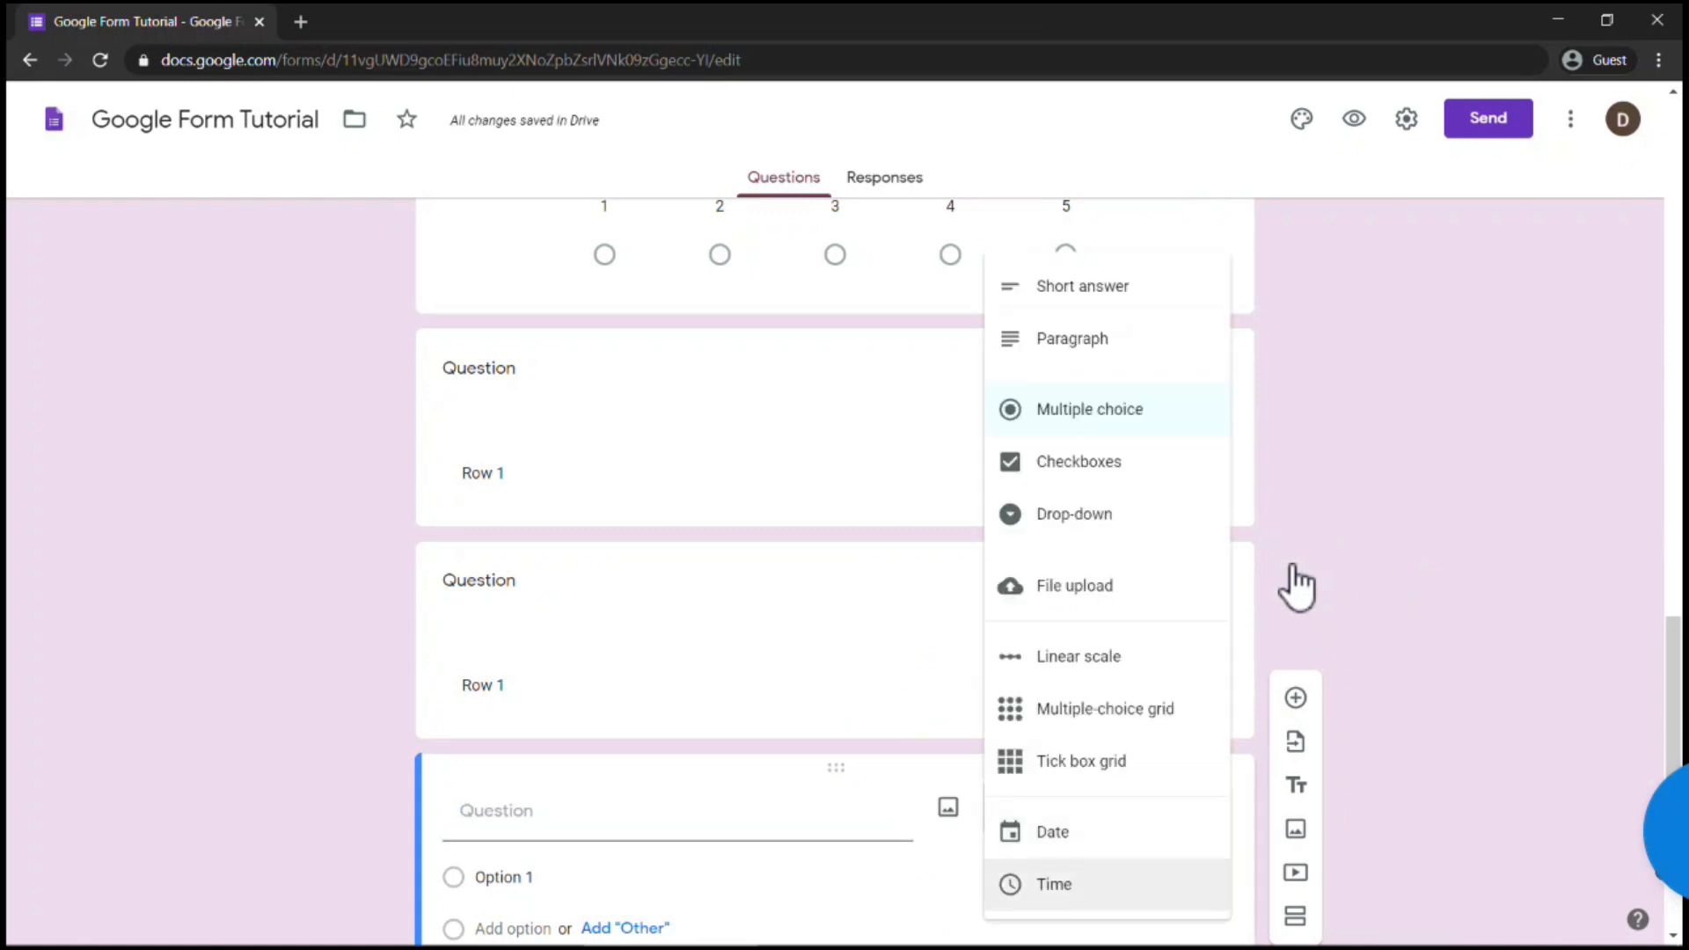
pyautogui.click(1054, 885)
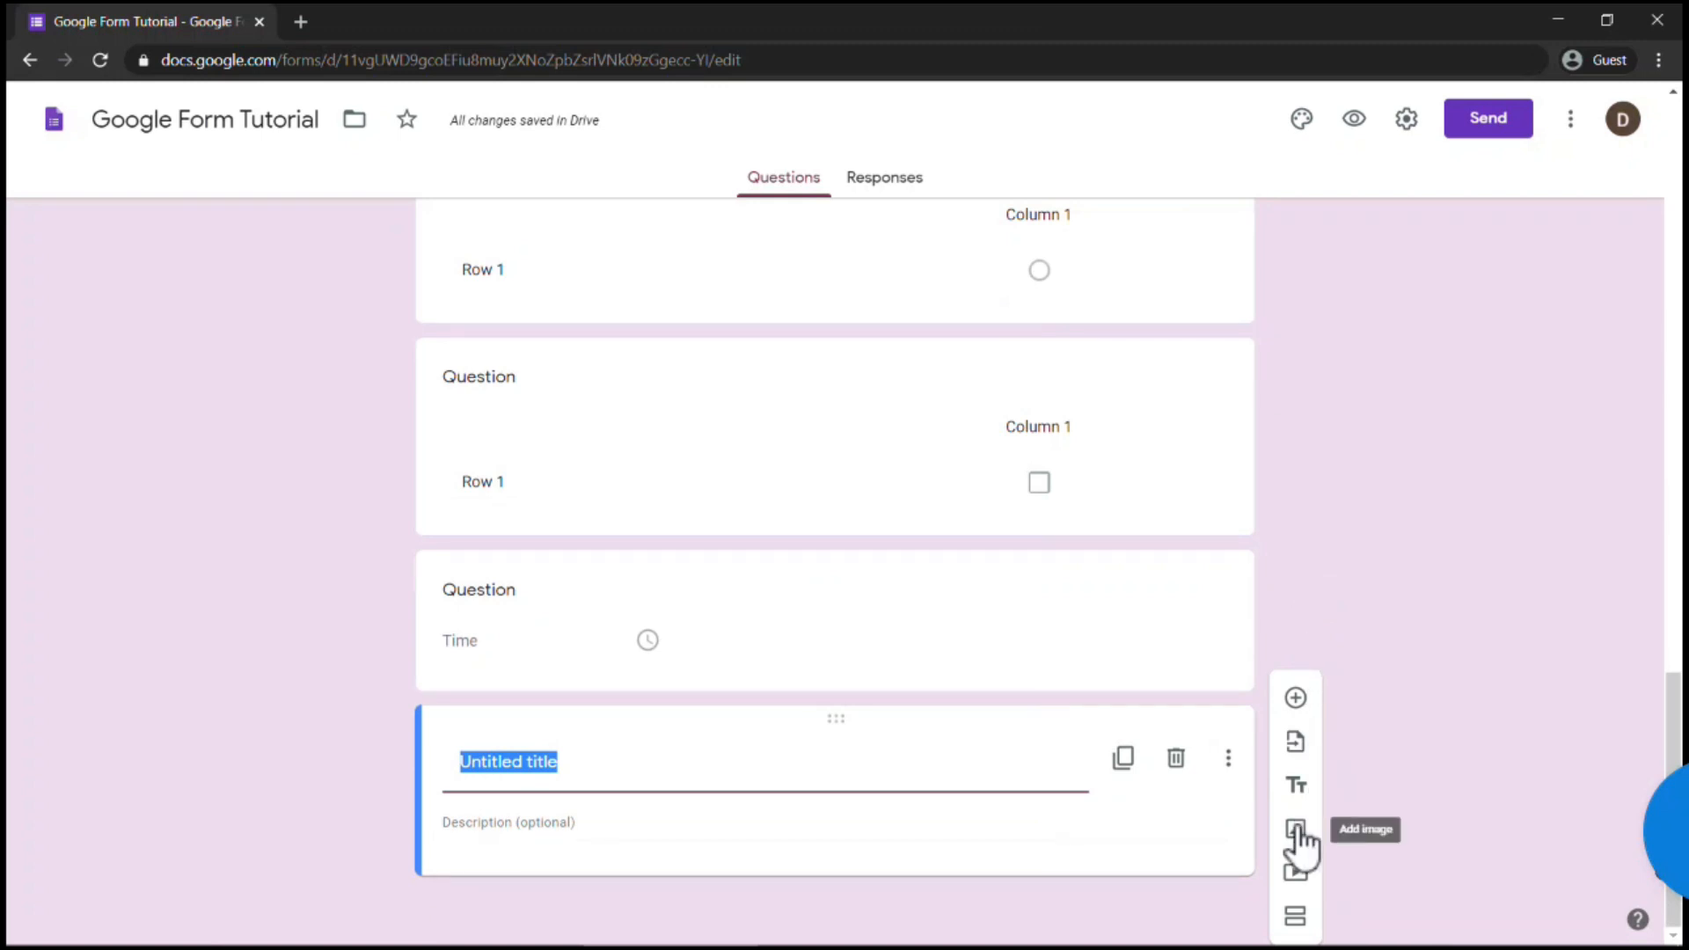
# Look at the image insertion options, and insert the StreamYard live-streaming tutorial video by searching YouTube for its creator's name.
pyautogui.click(1296, 829)
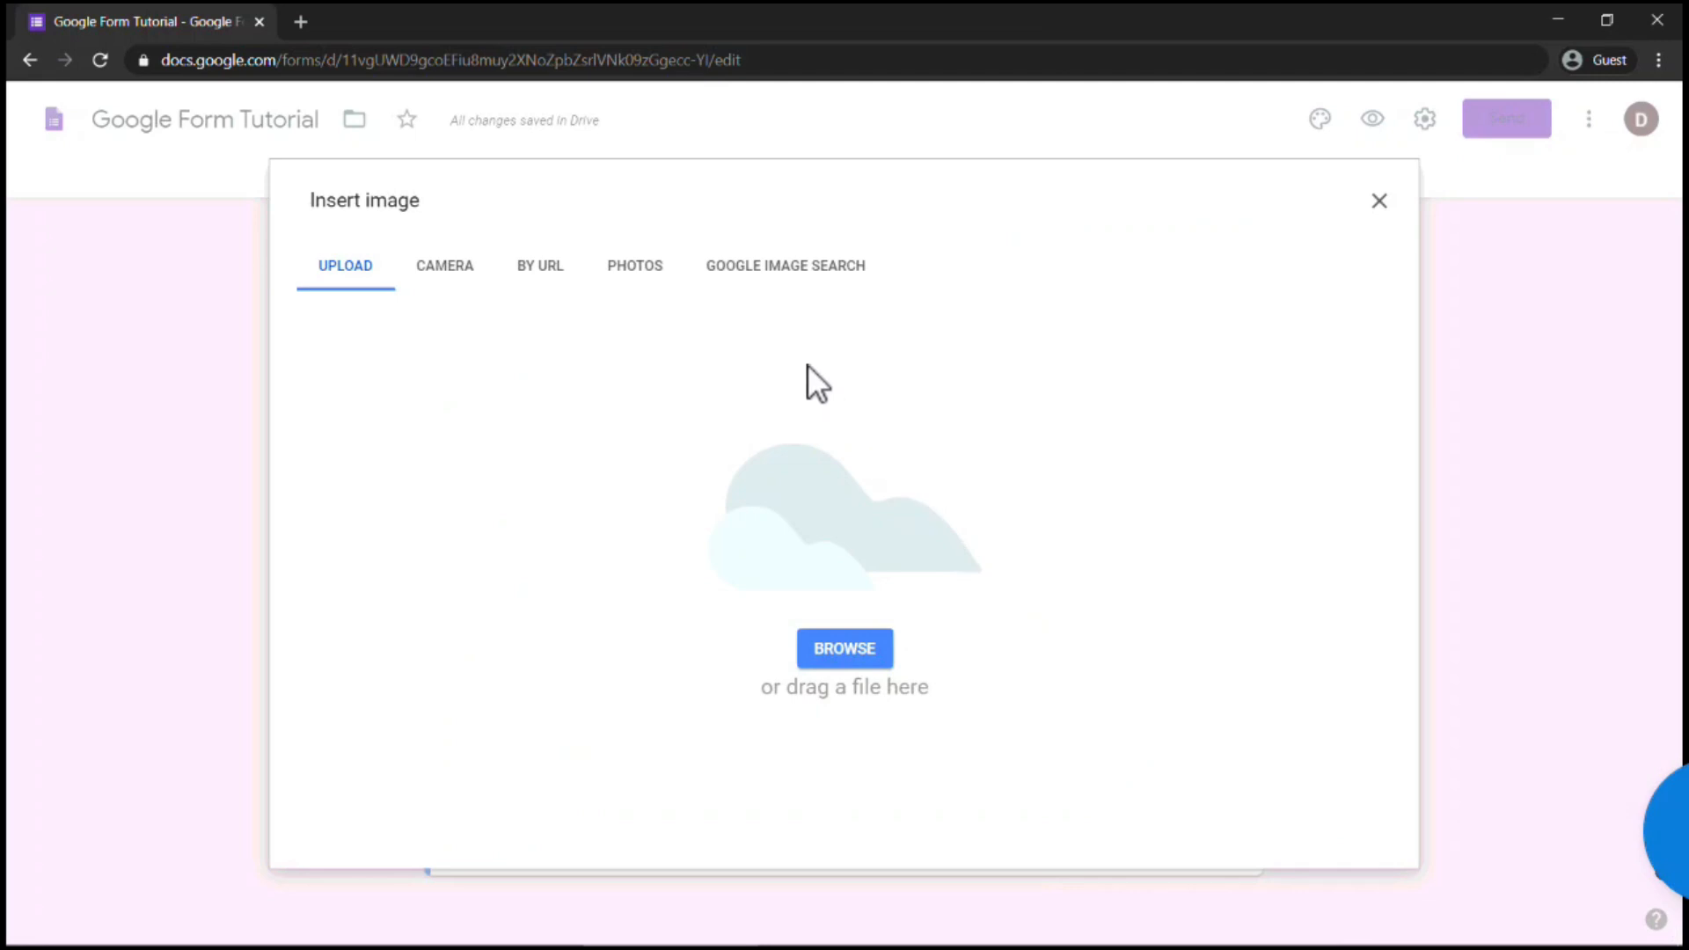
pyautogui.click(1379, 202)
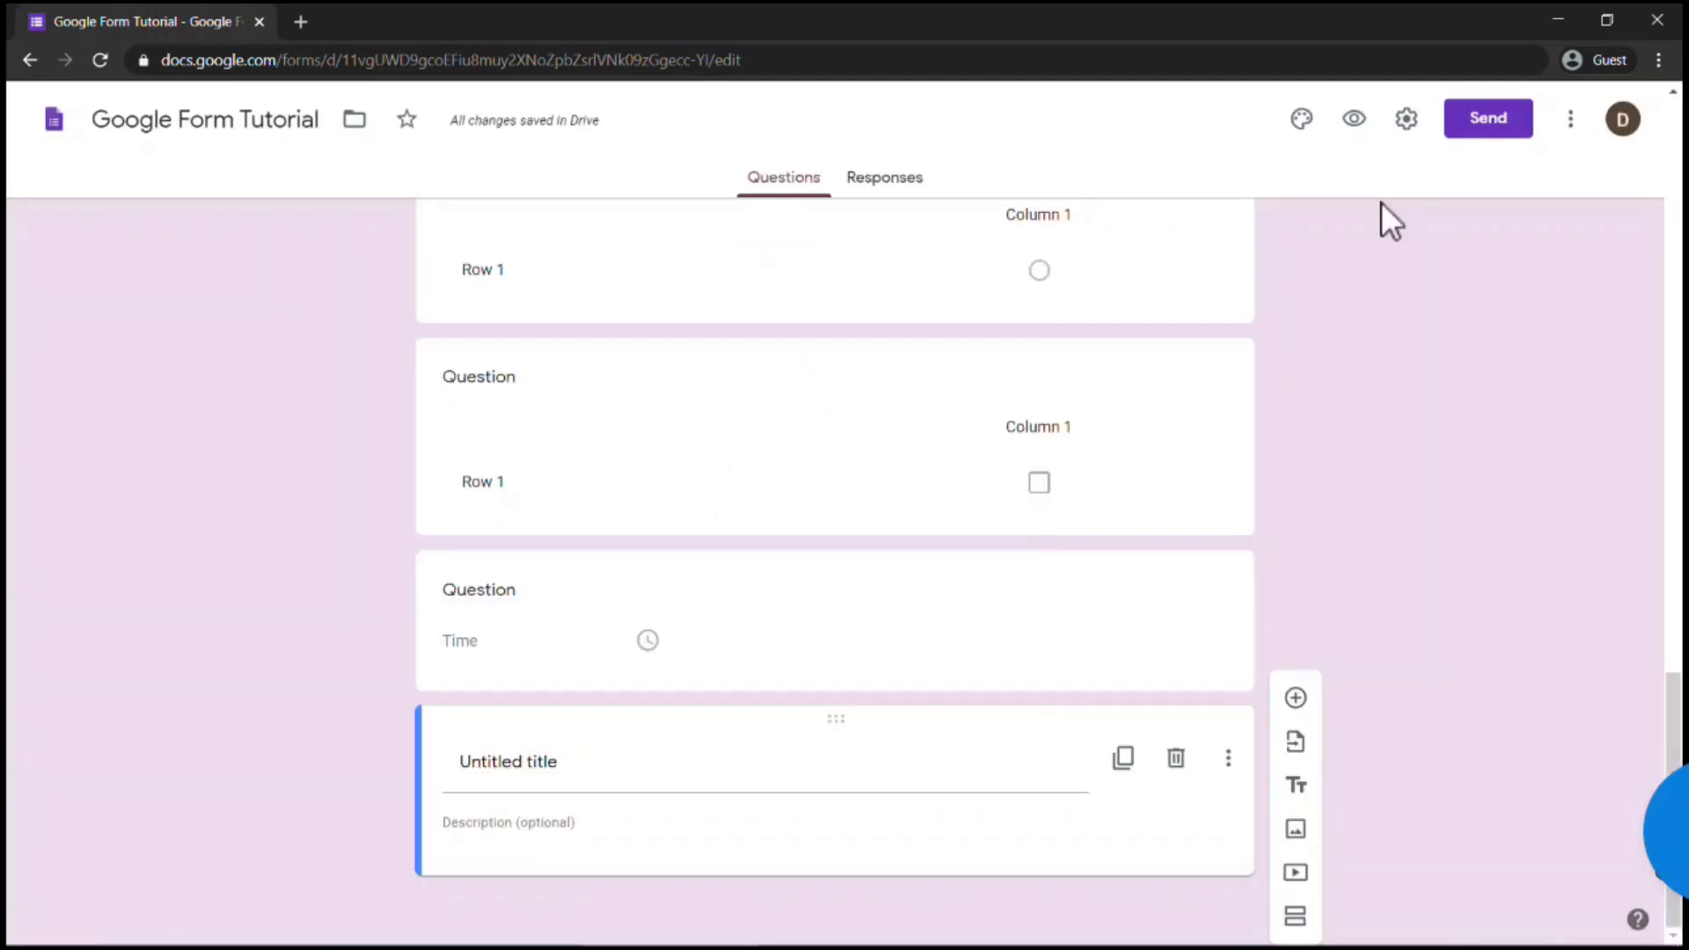
pyautogui.click(1295, 874)
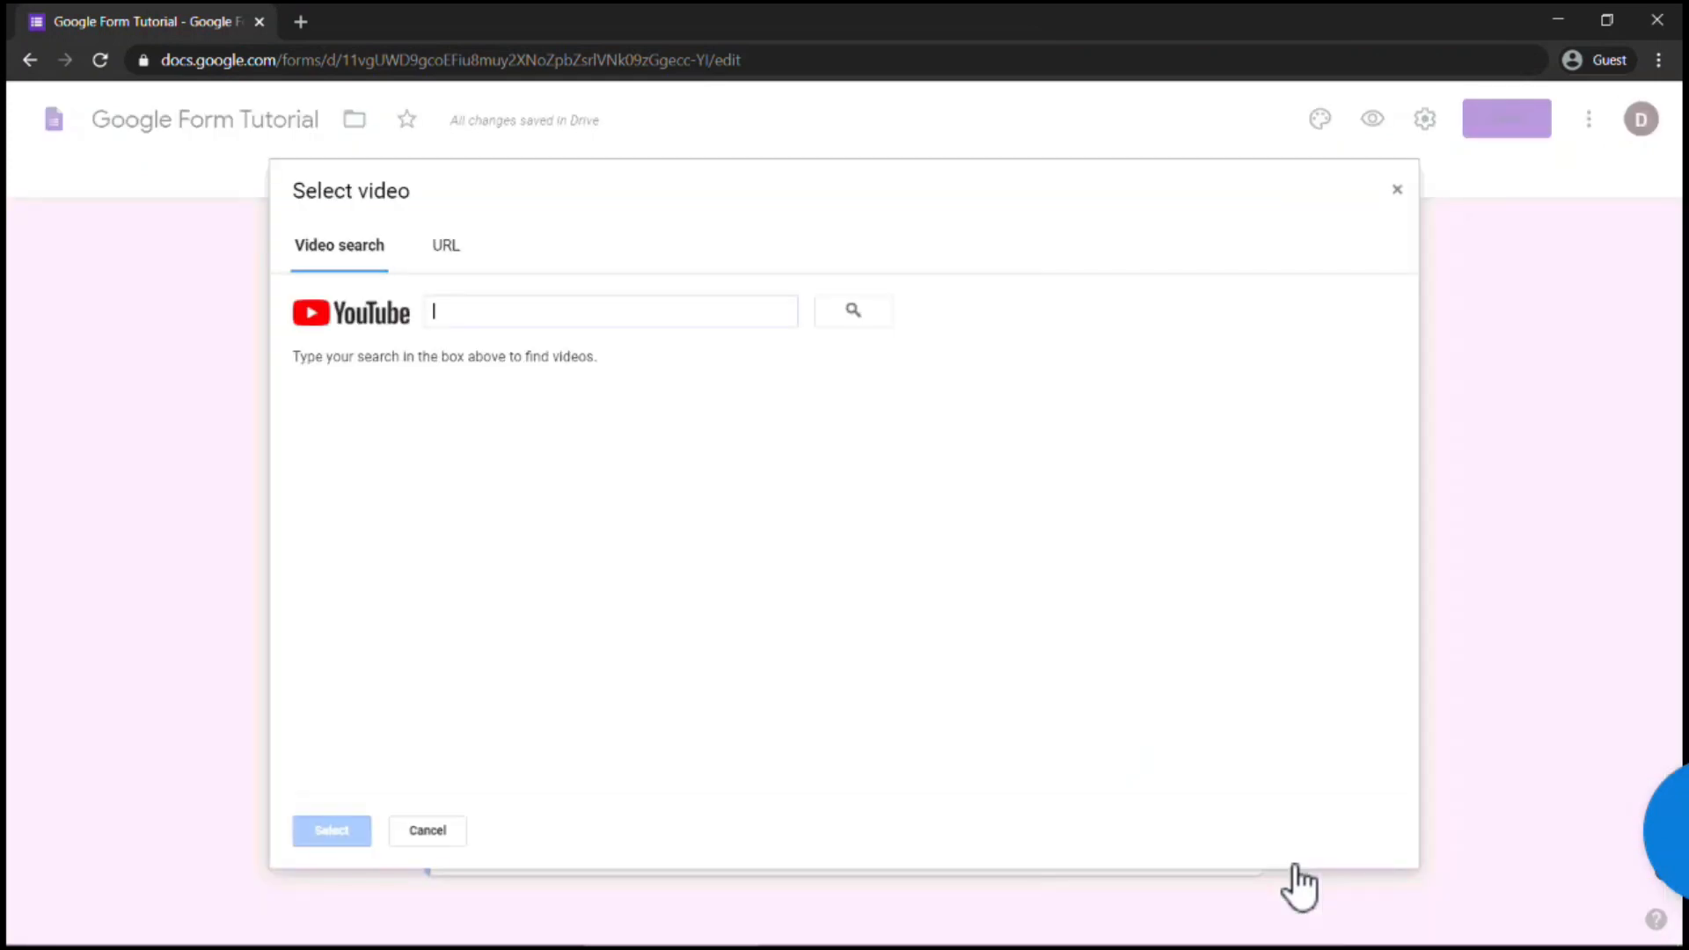
pyautogui.write('daksh ')
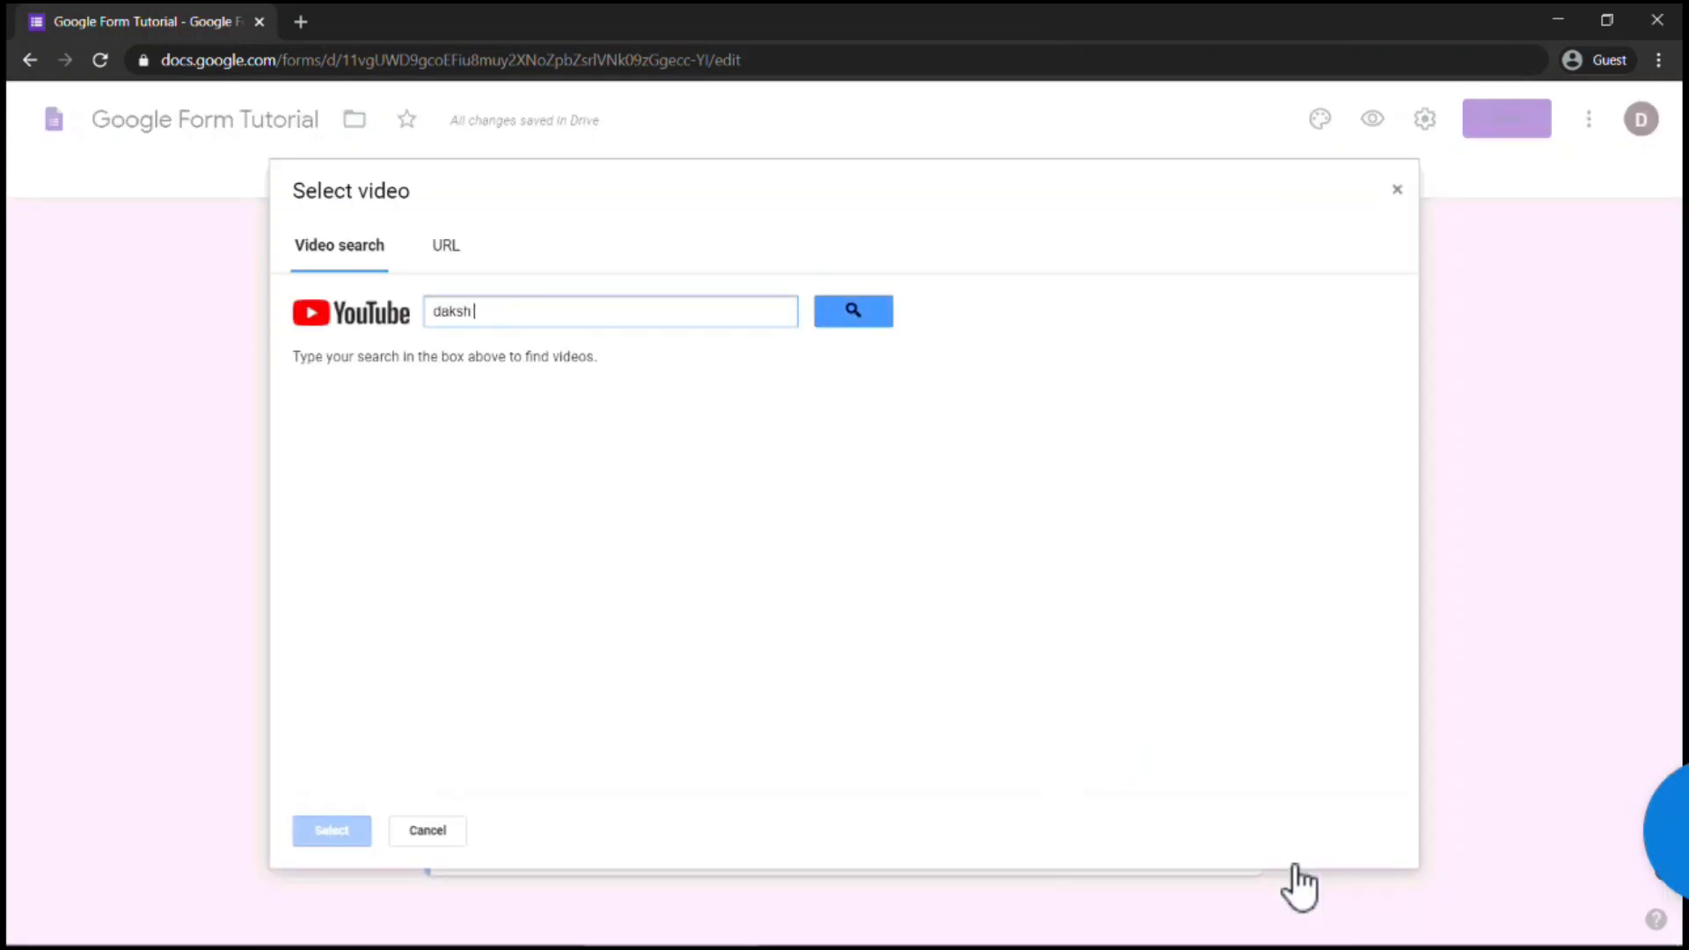
pyautogui.write('vyas')
pyautogui.press('Return')
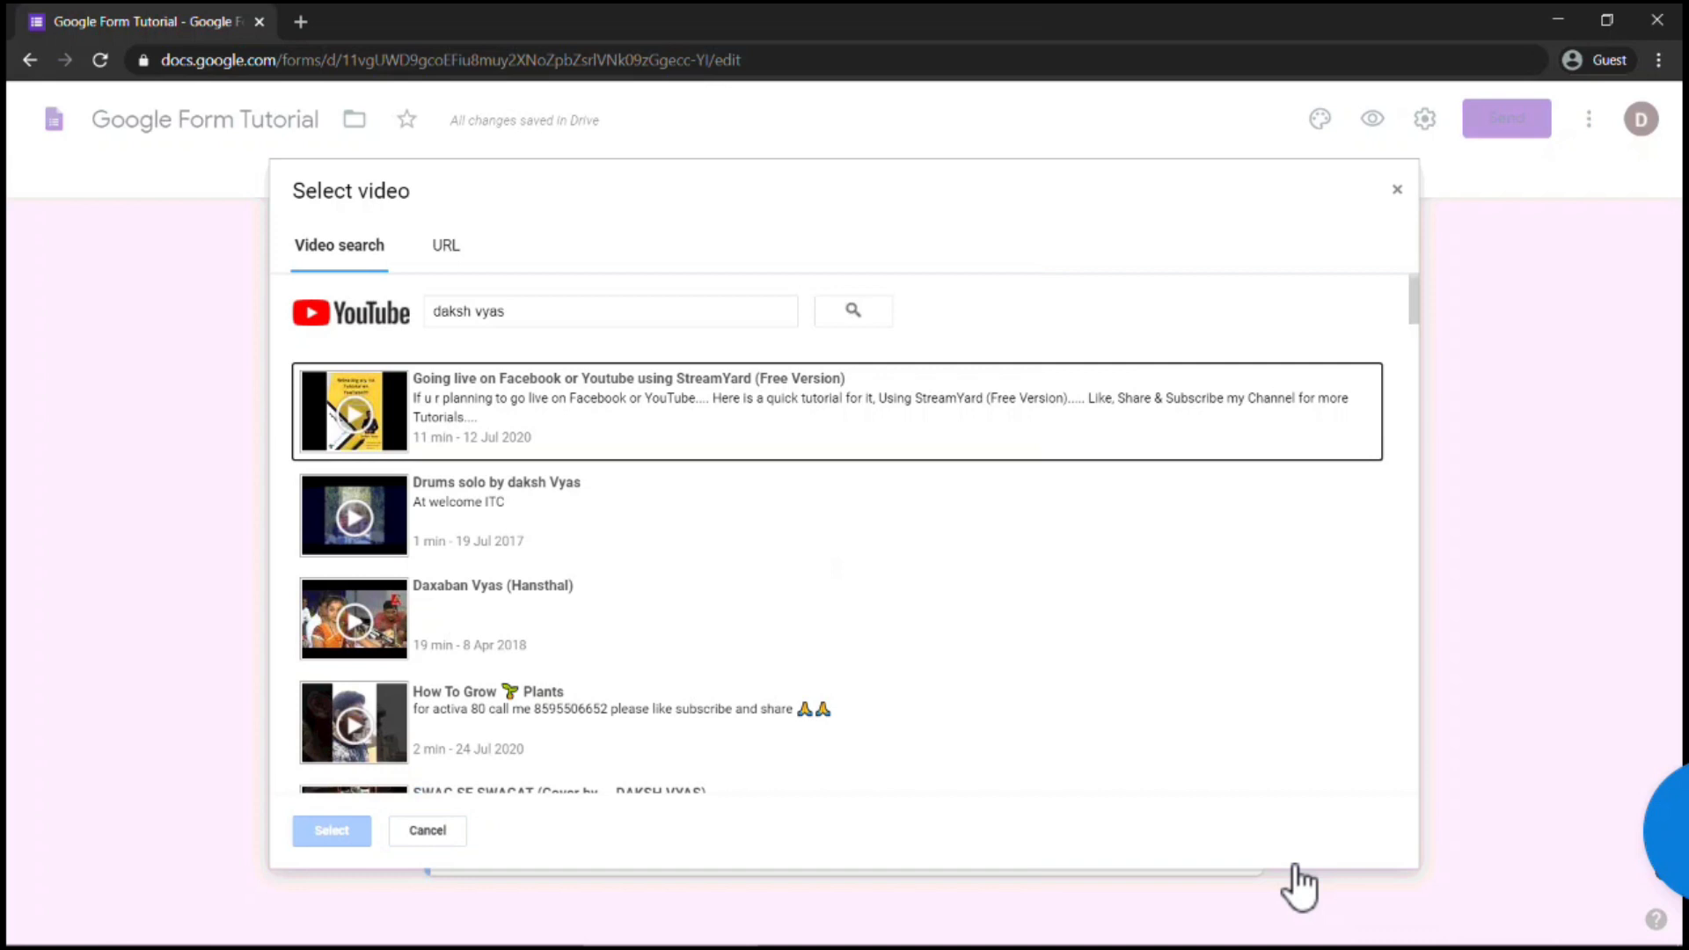
pyautogui.press('Return')
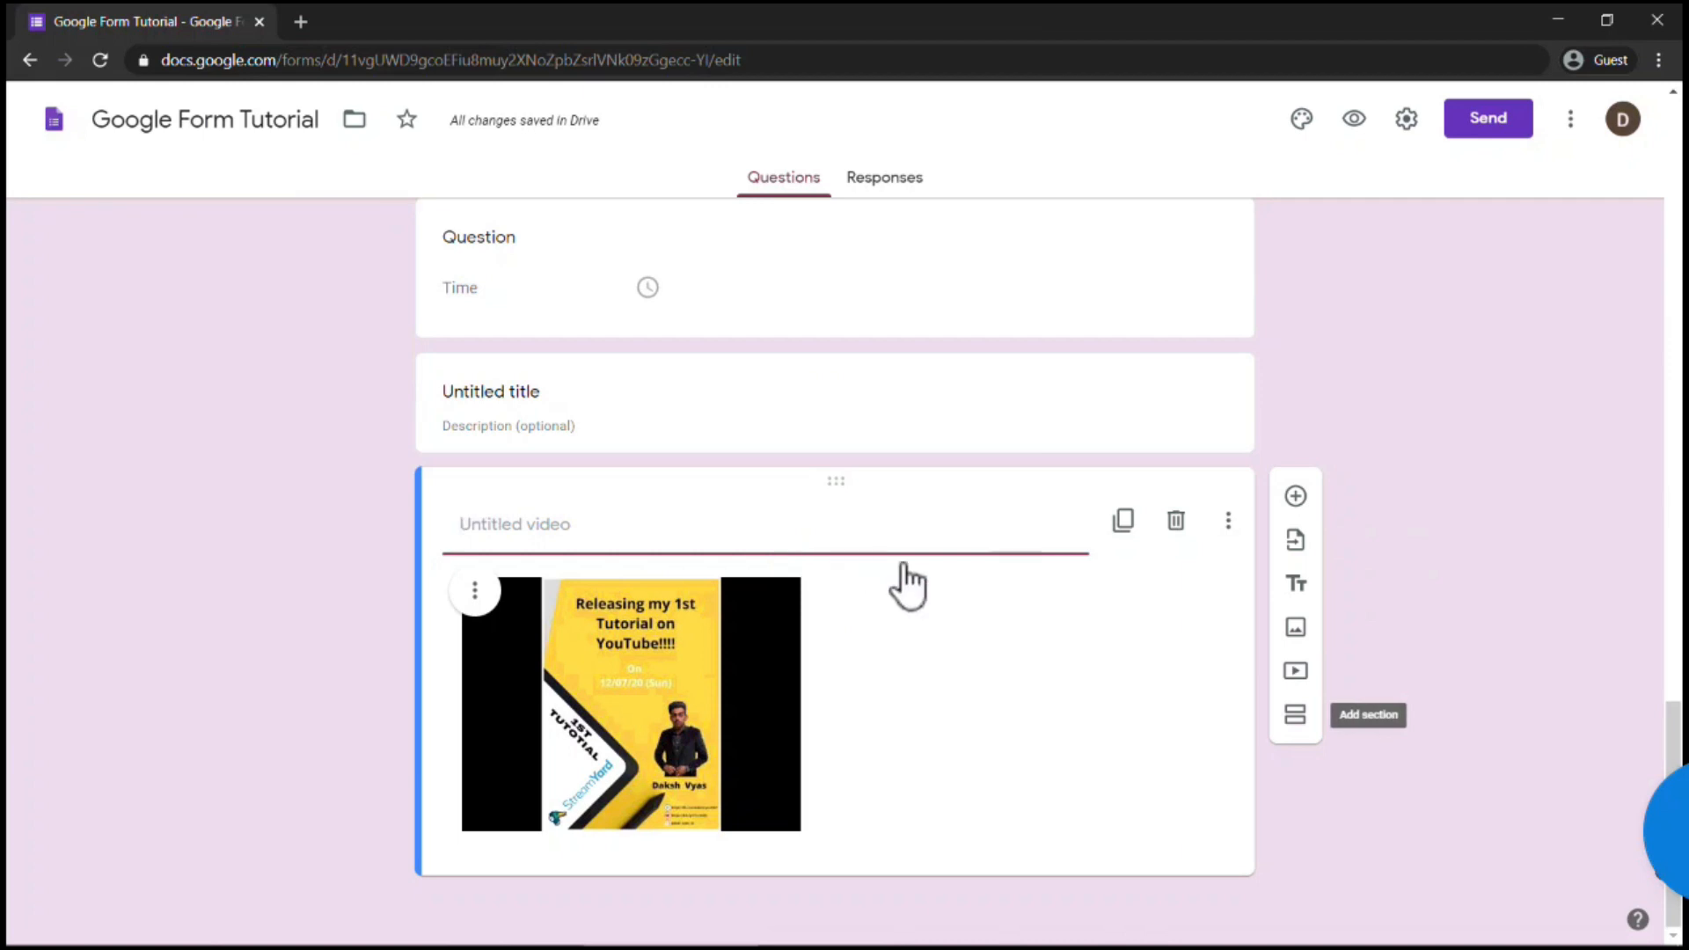
# Add a section below the video and try moving it above the Tutorial section in the section order.
pyautogui.click(1294, 717)
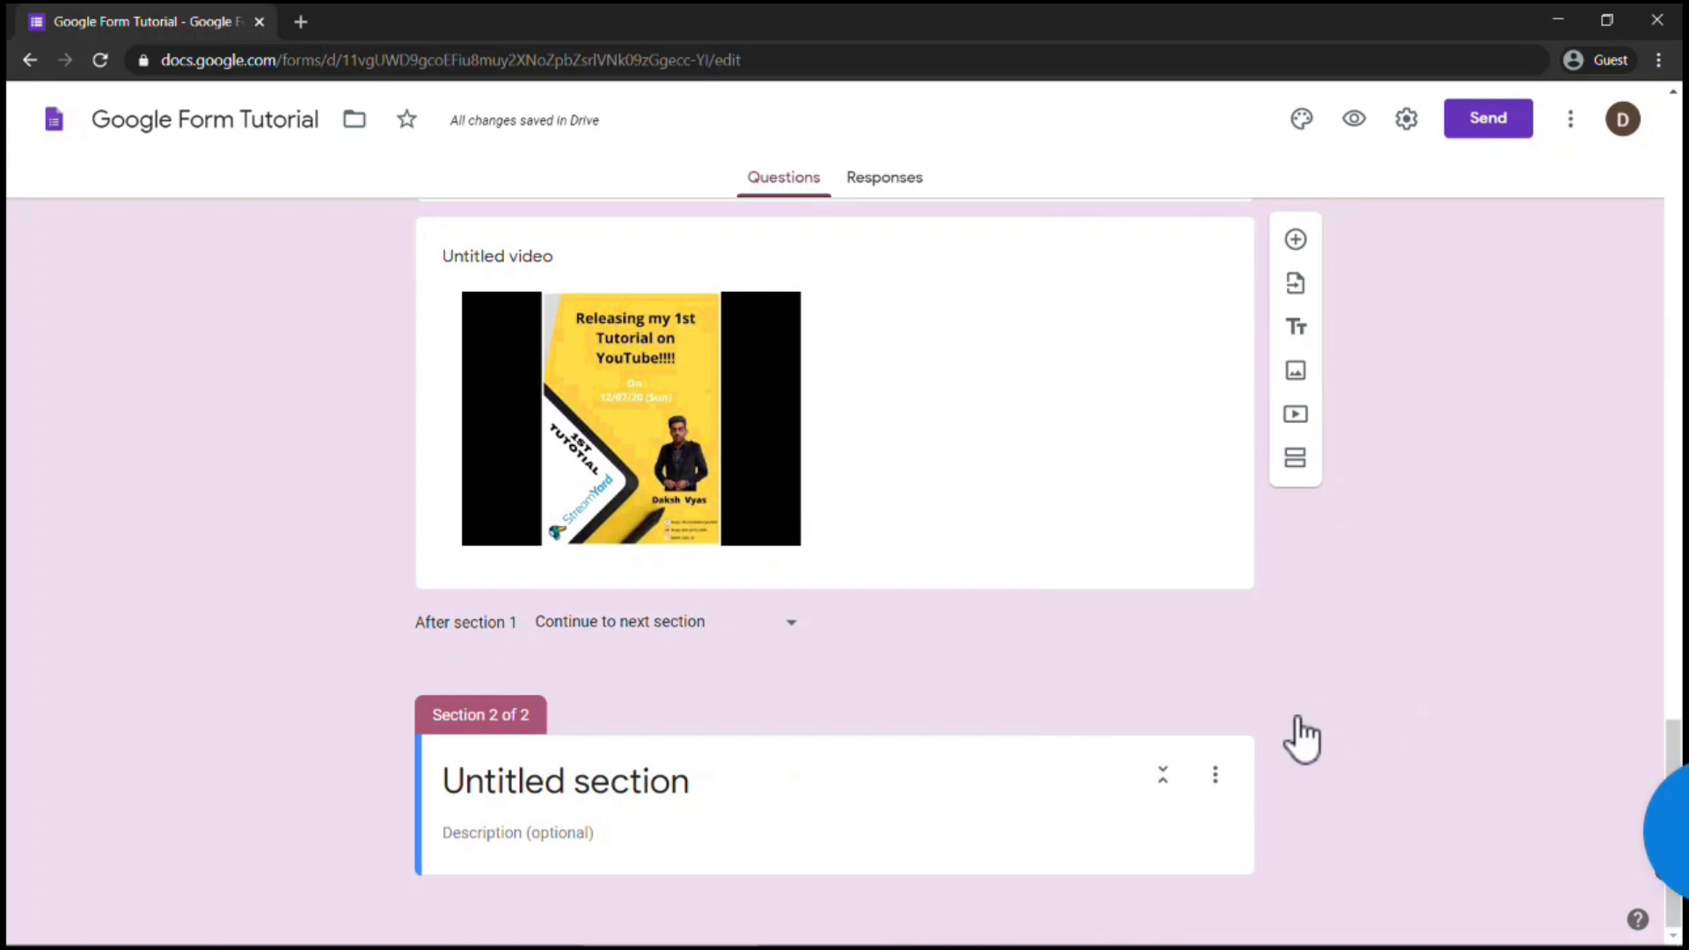
pyautogui.click(1215, 775)
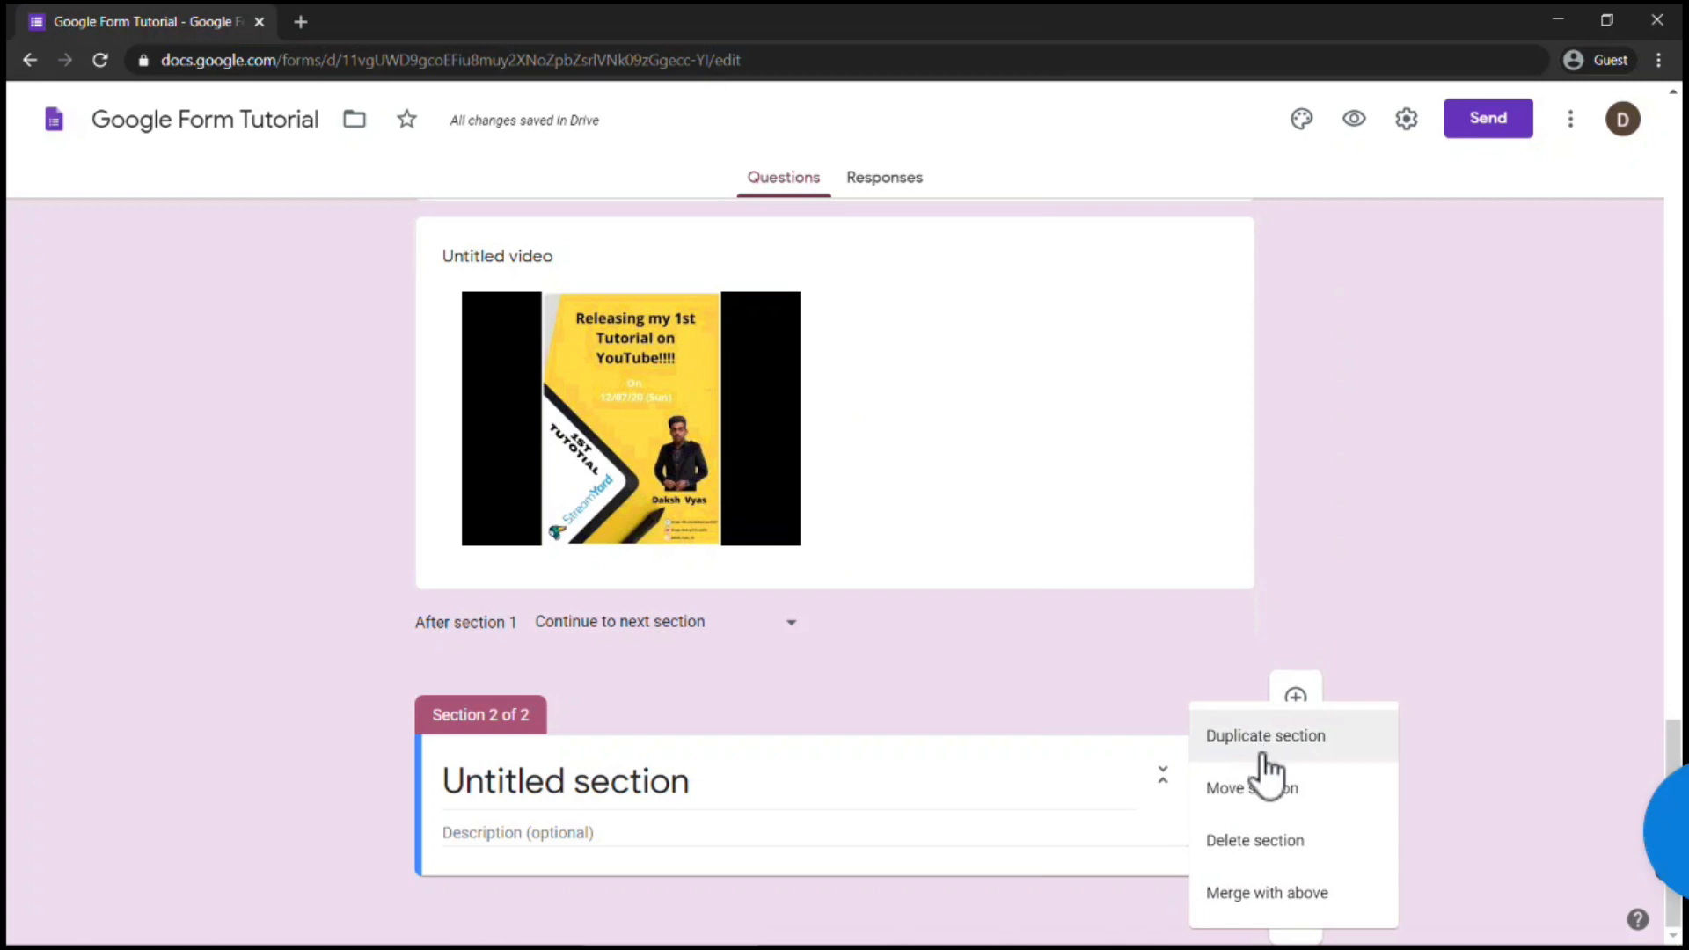
pyautogui.click(1274, 799)
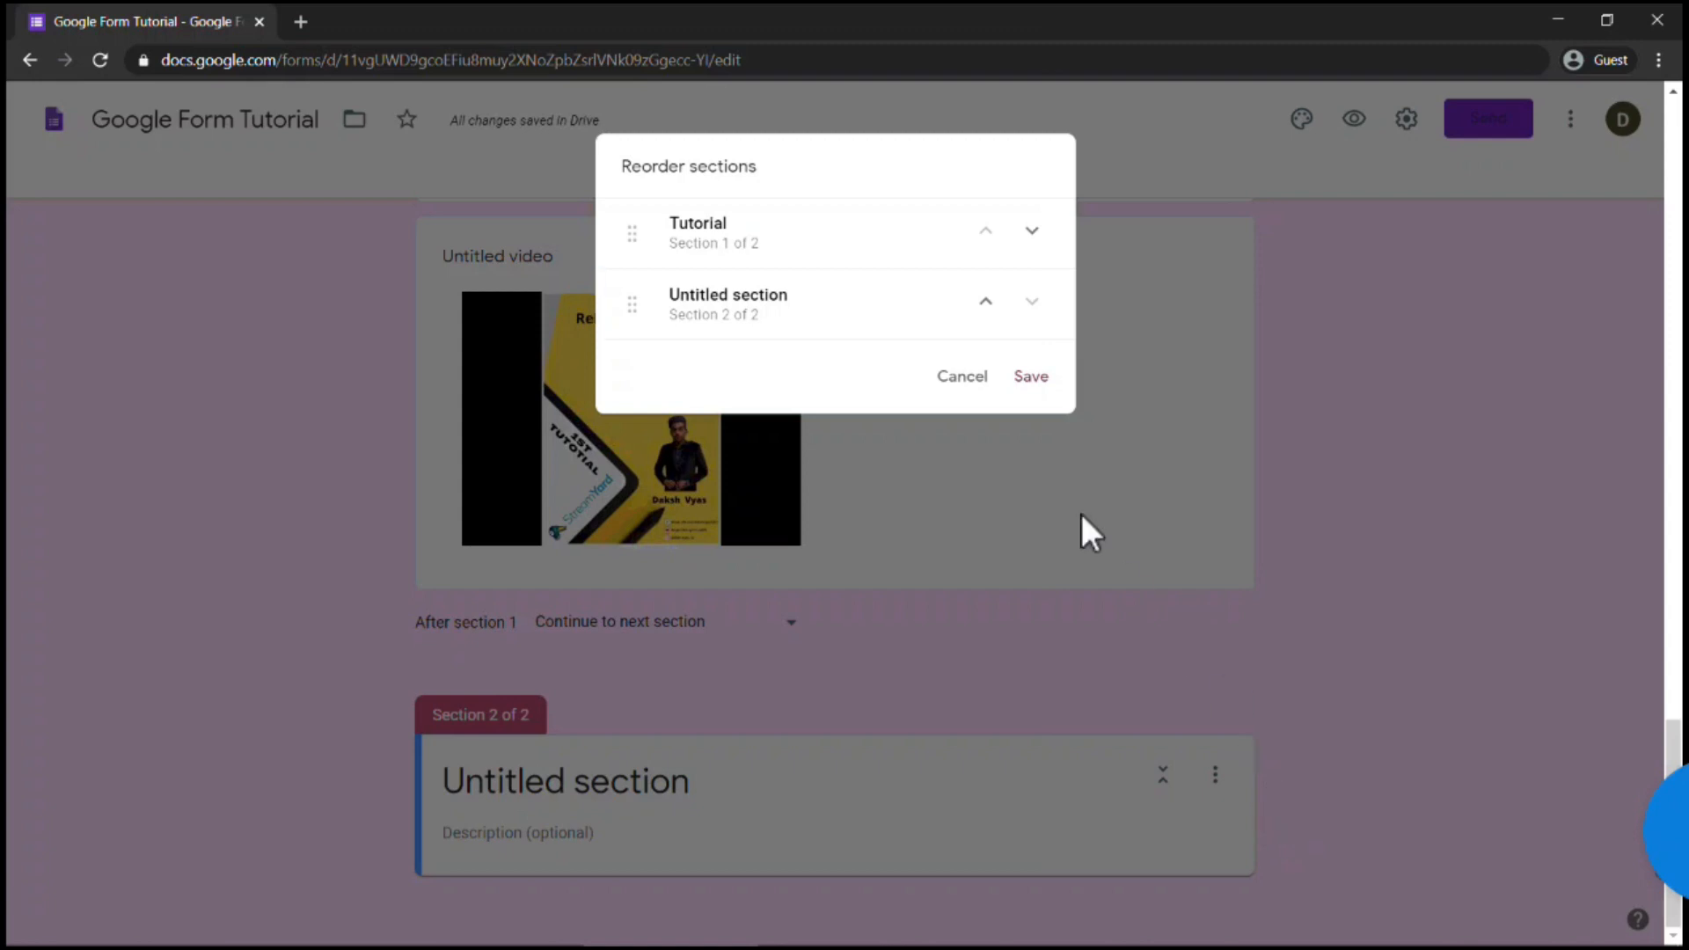
pyautogui.click(986, 302)
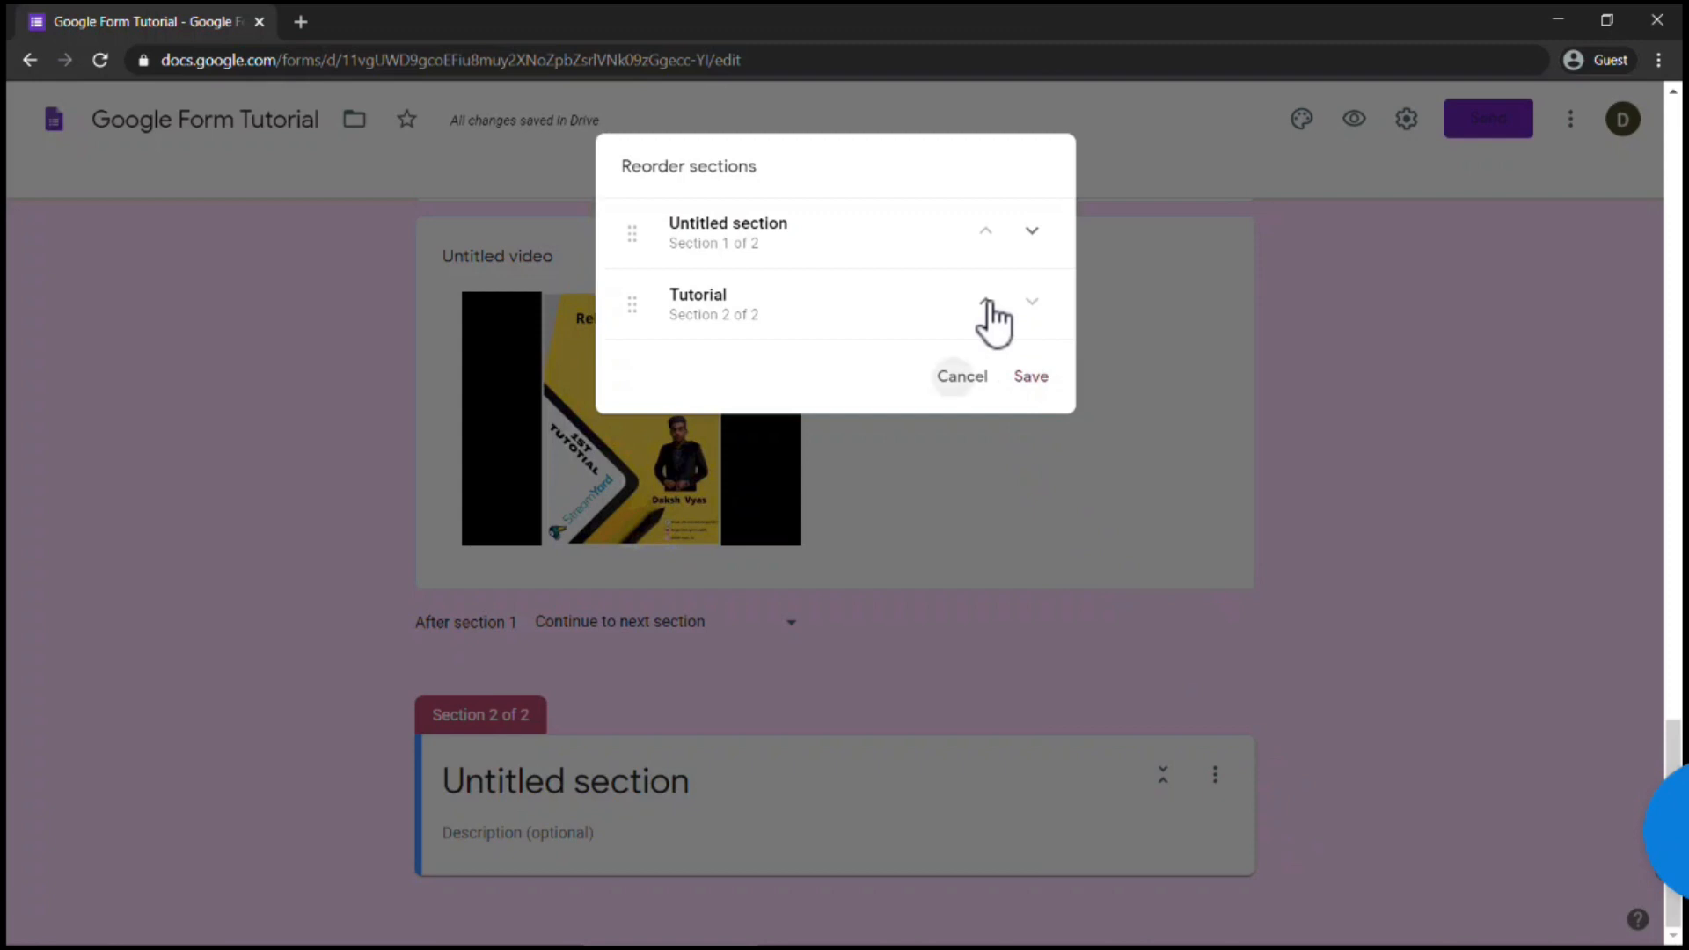
pyautogui.press('Escape')
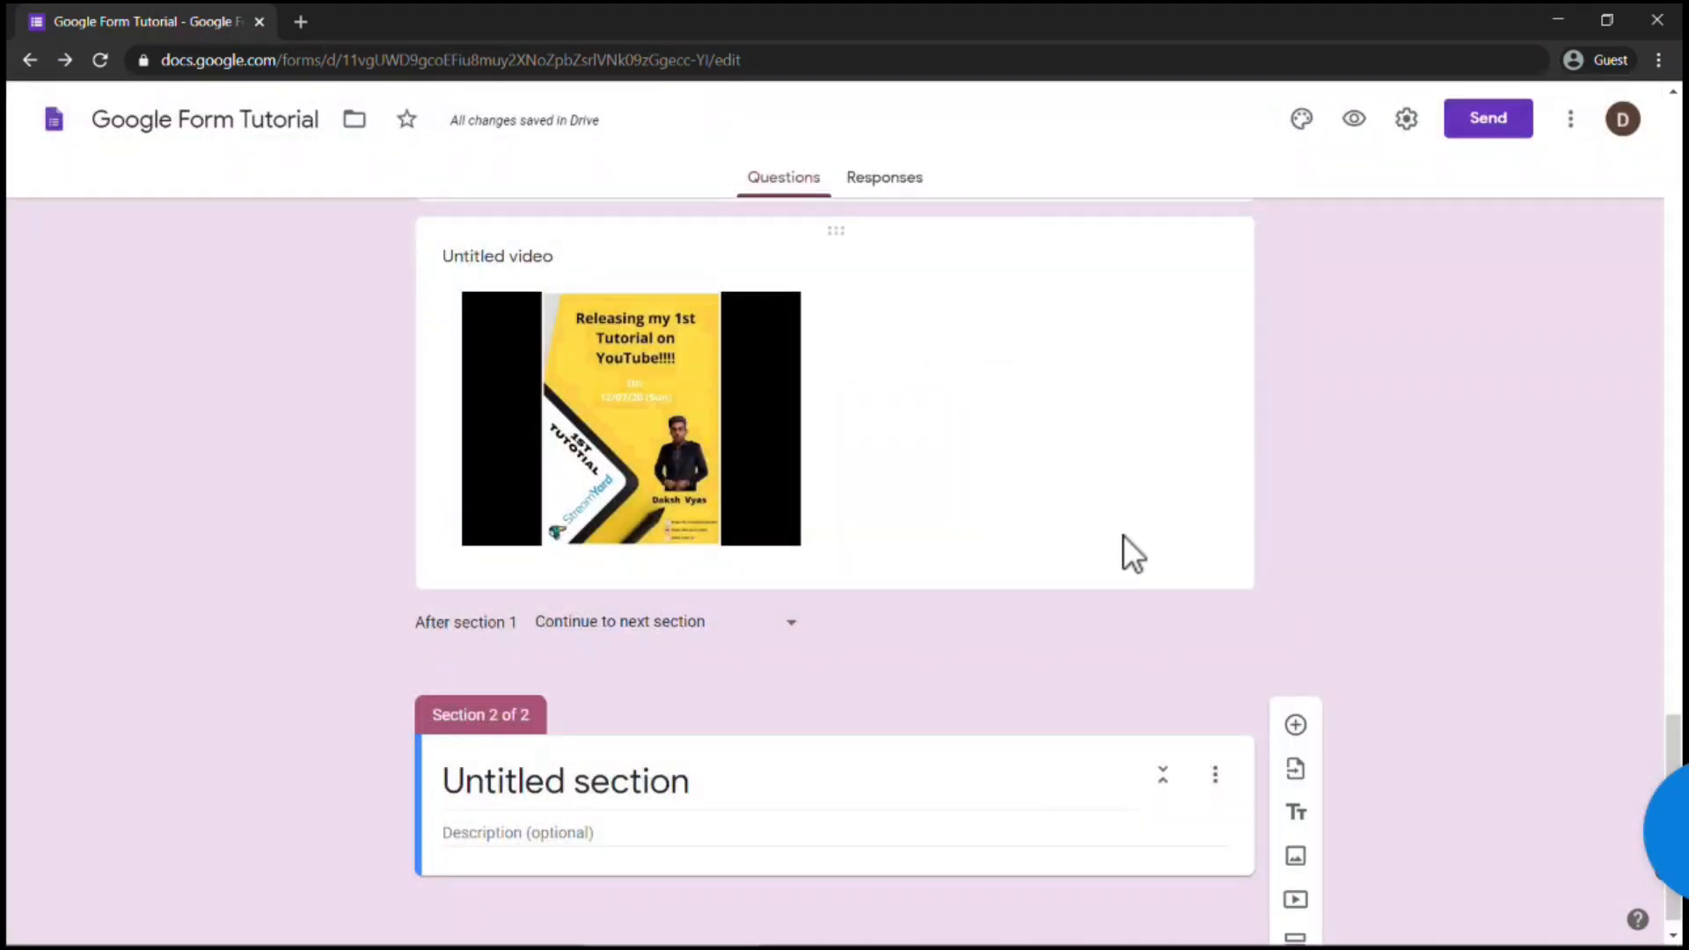
# Merge the untitled section with the one above it.
pyautogui.click(1215, 786)
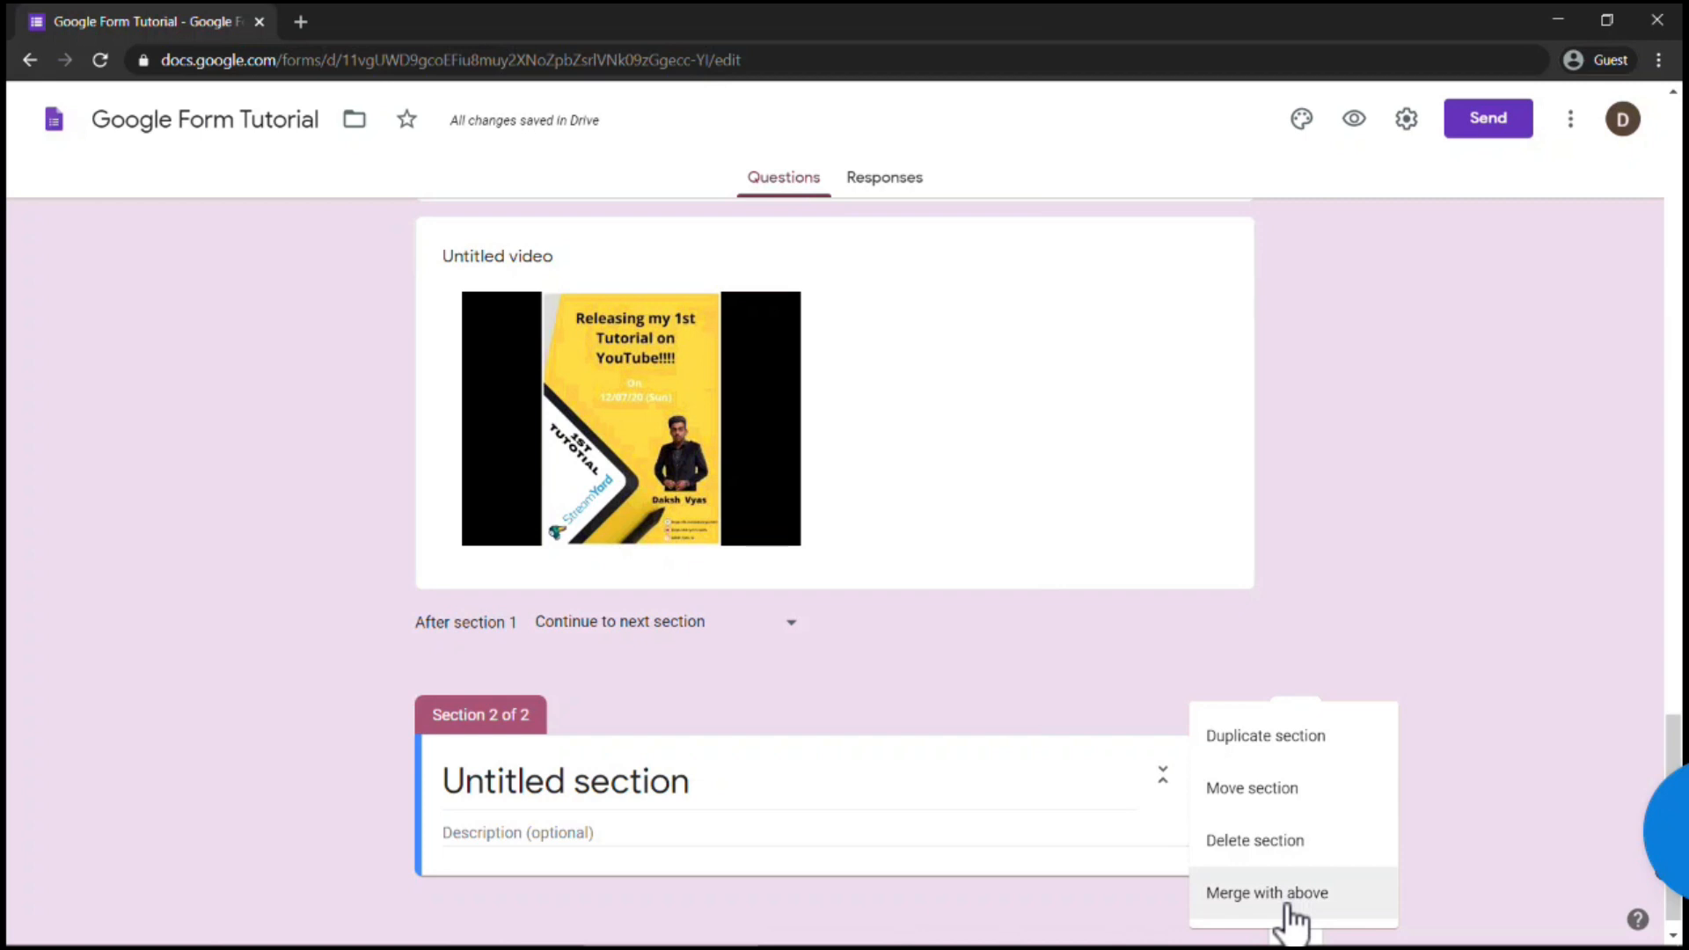
pyautogui.click(1291, 893)
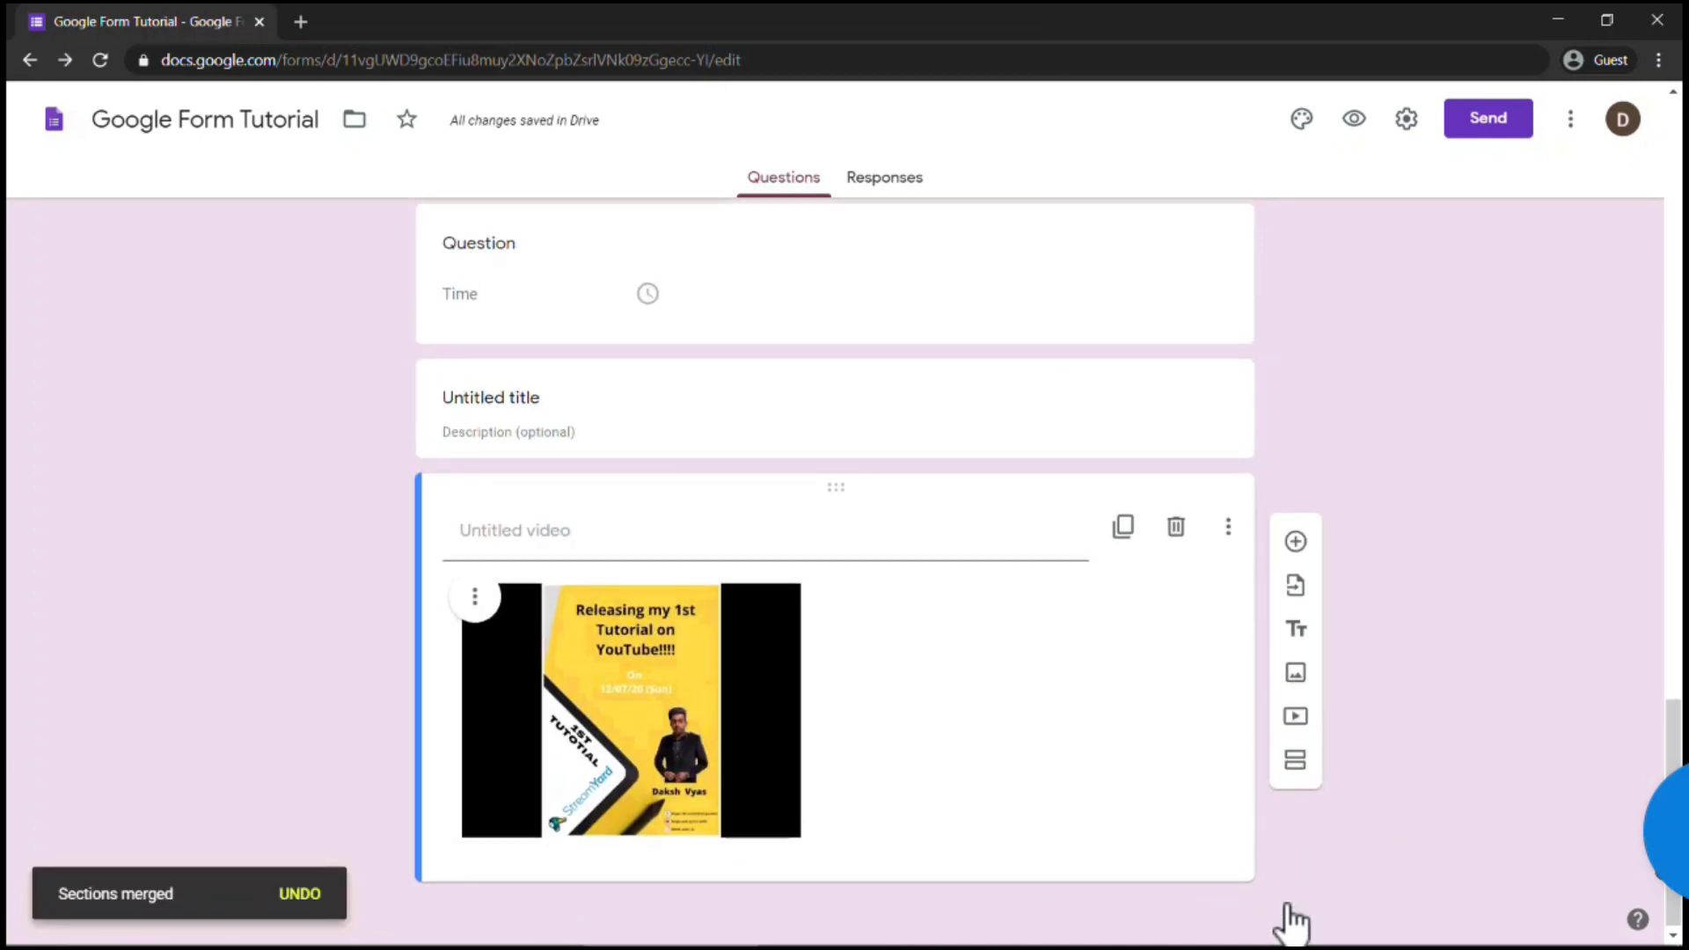
pyautogui.scroll(15, 1291, 922)
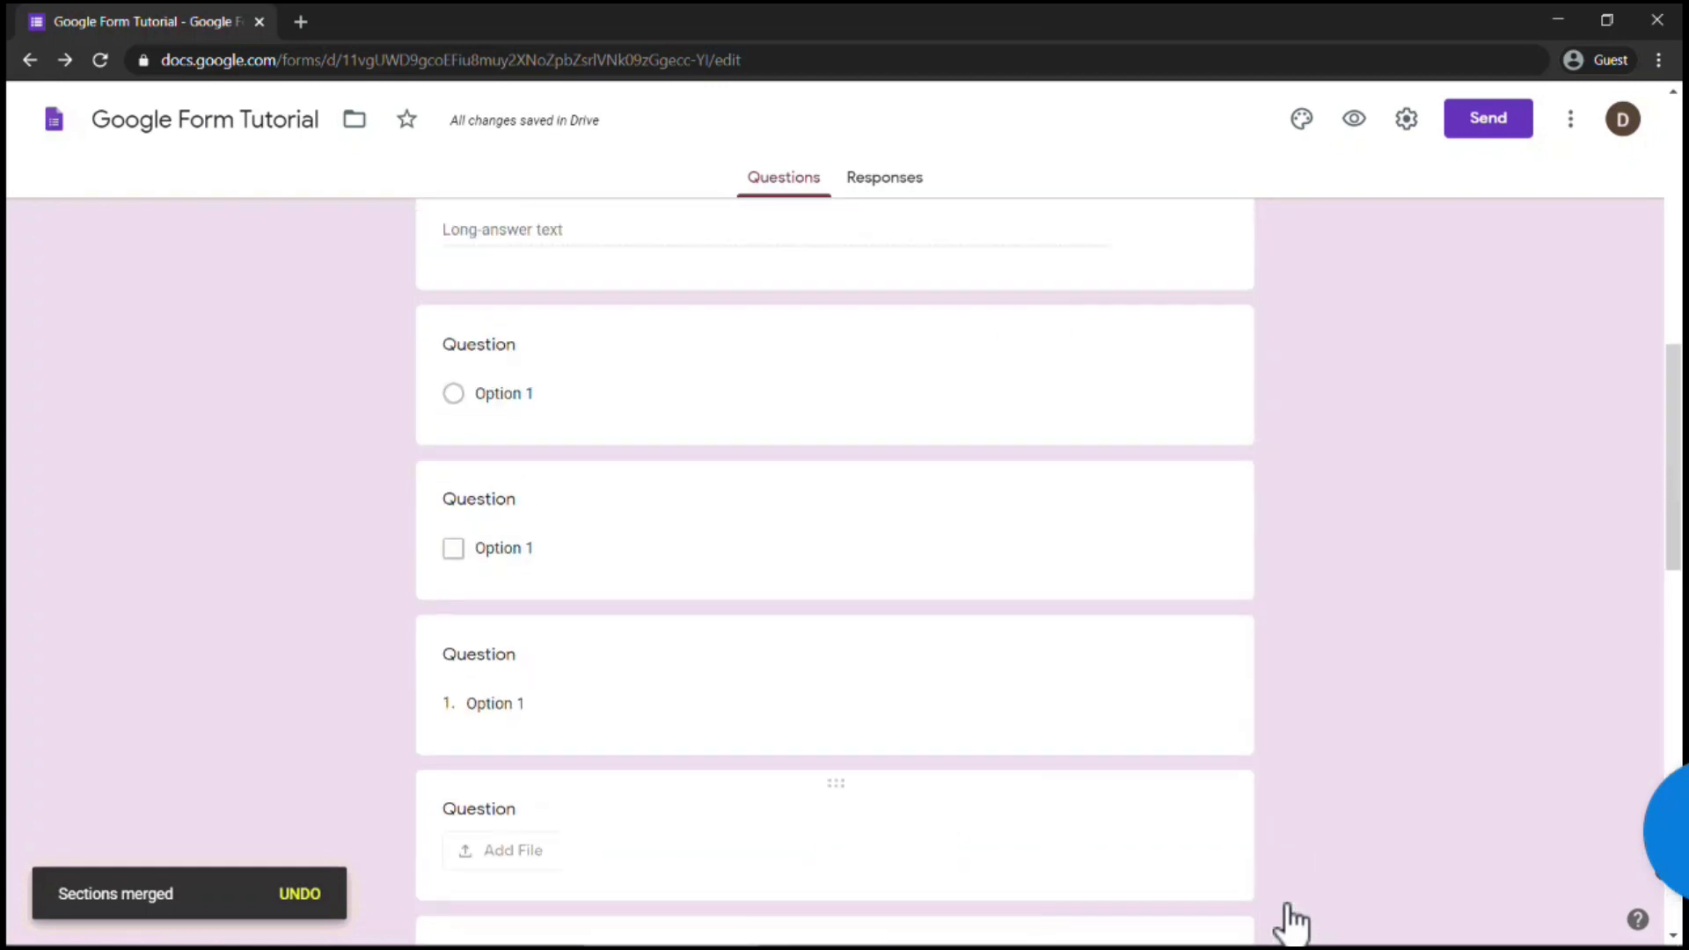
pyautogui.scroll(2, 1291, 922)
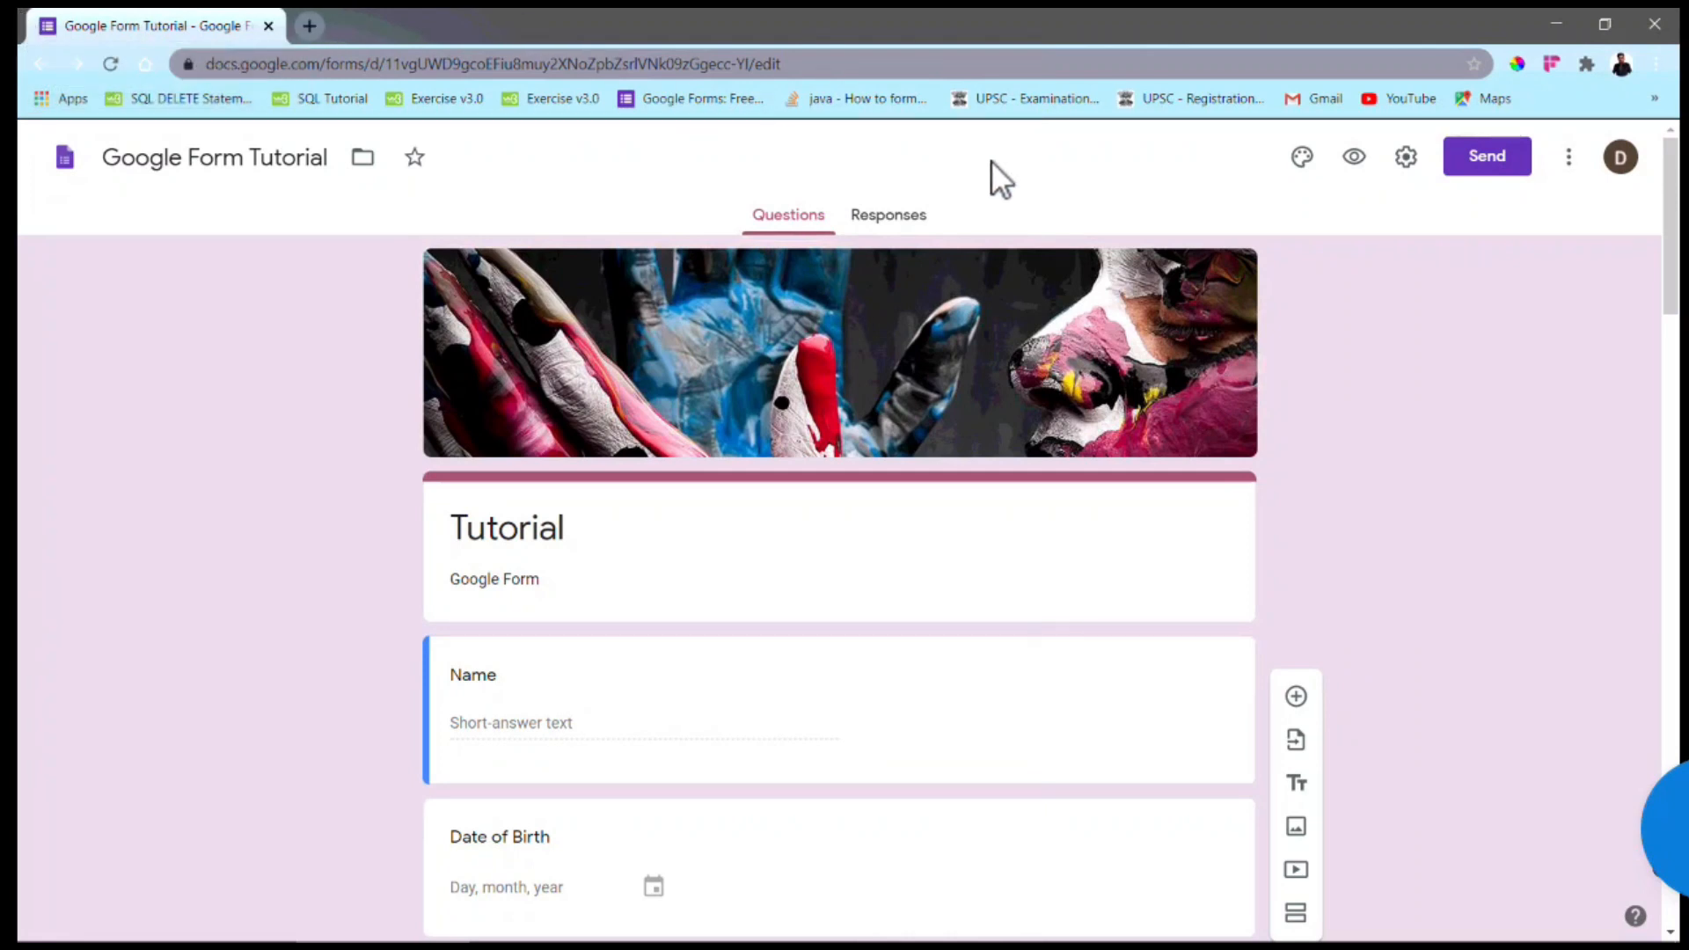
# Preview the form and examine its opening questions, including the calendar of the Date of Birth question.
pyautogui.click(1355, 158)
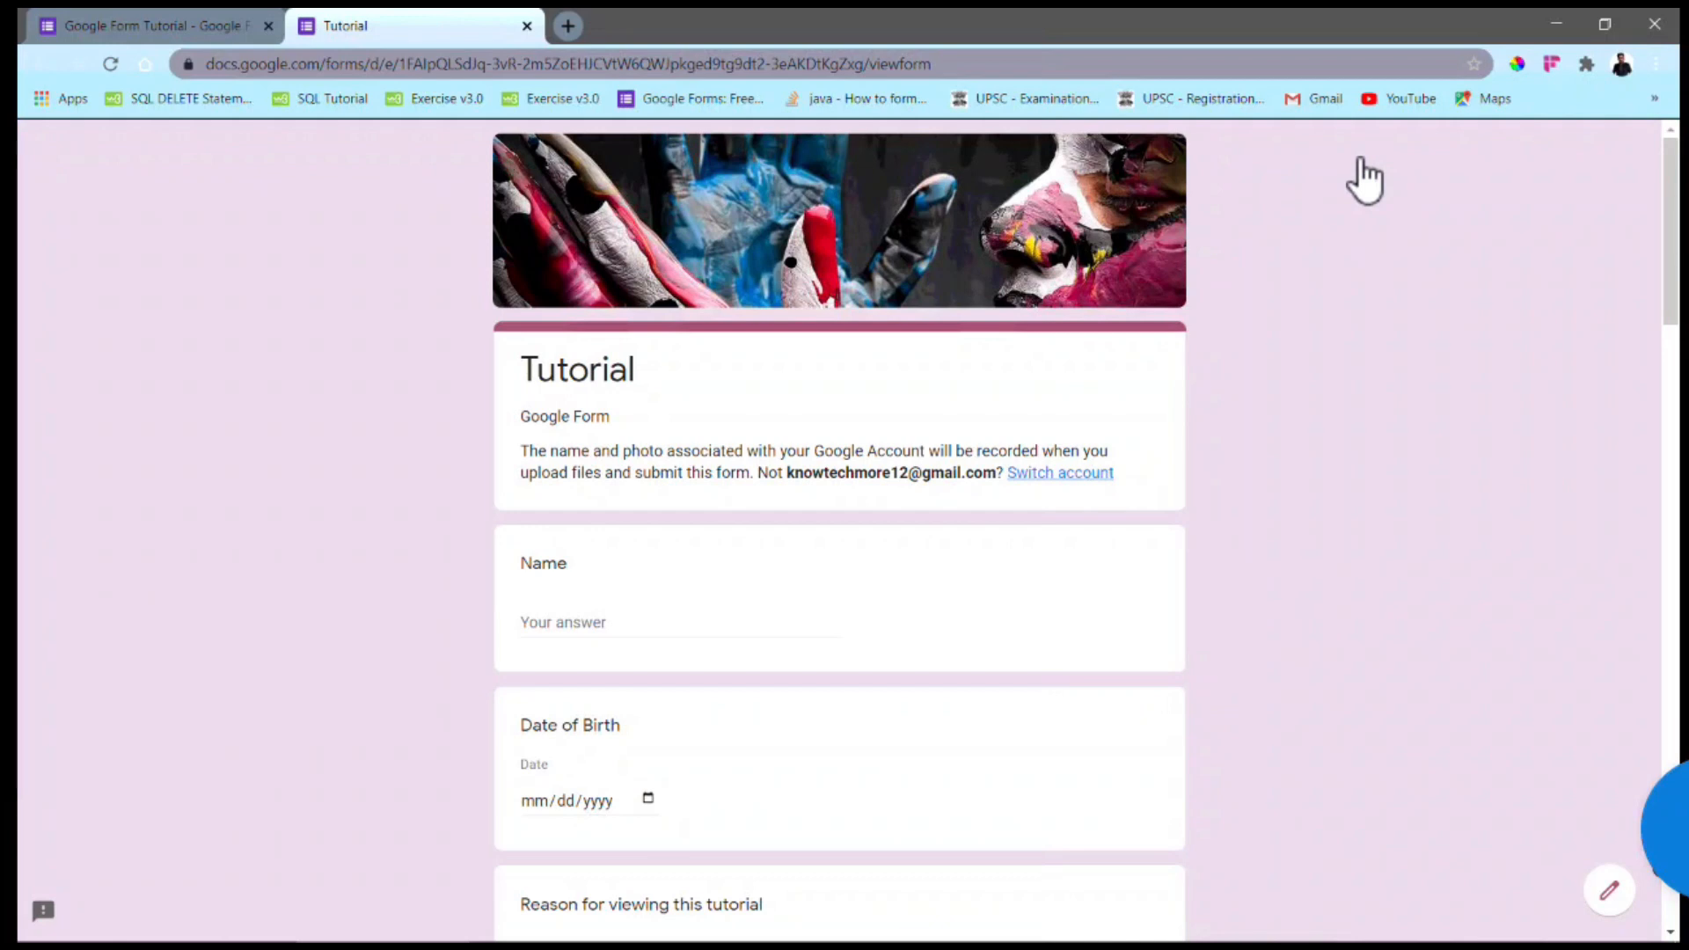
pyautogui.scroll(-1, 1363, 163)
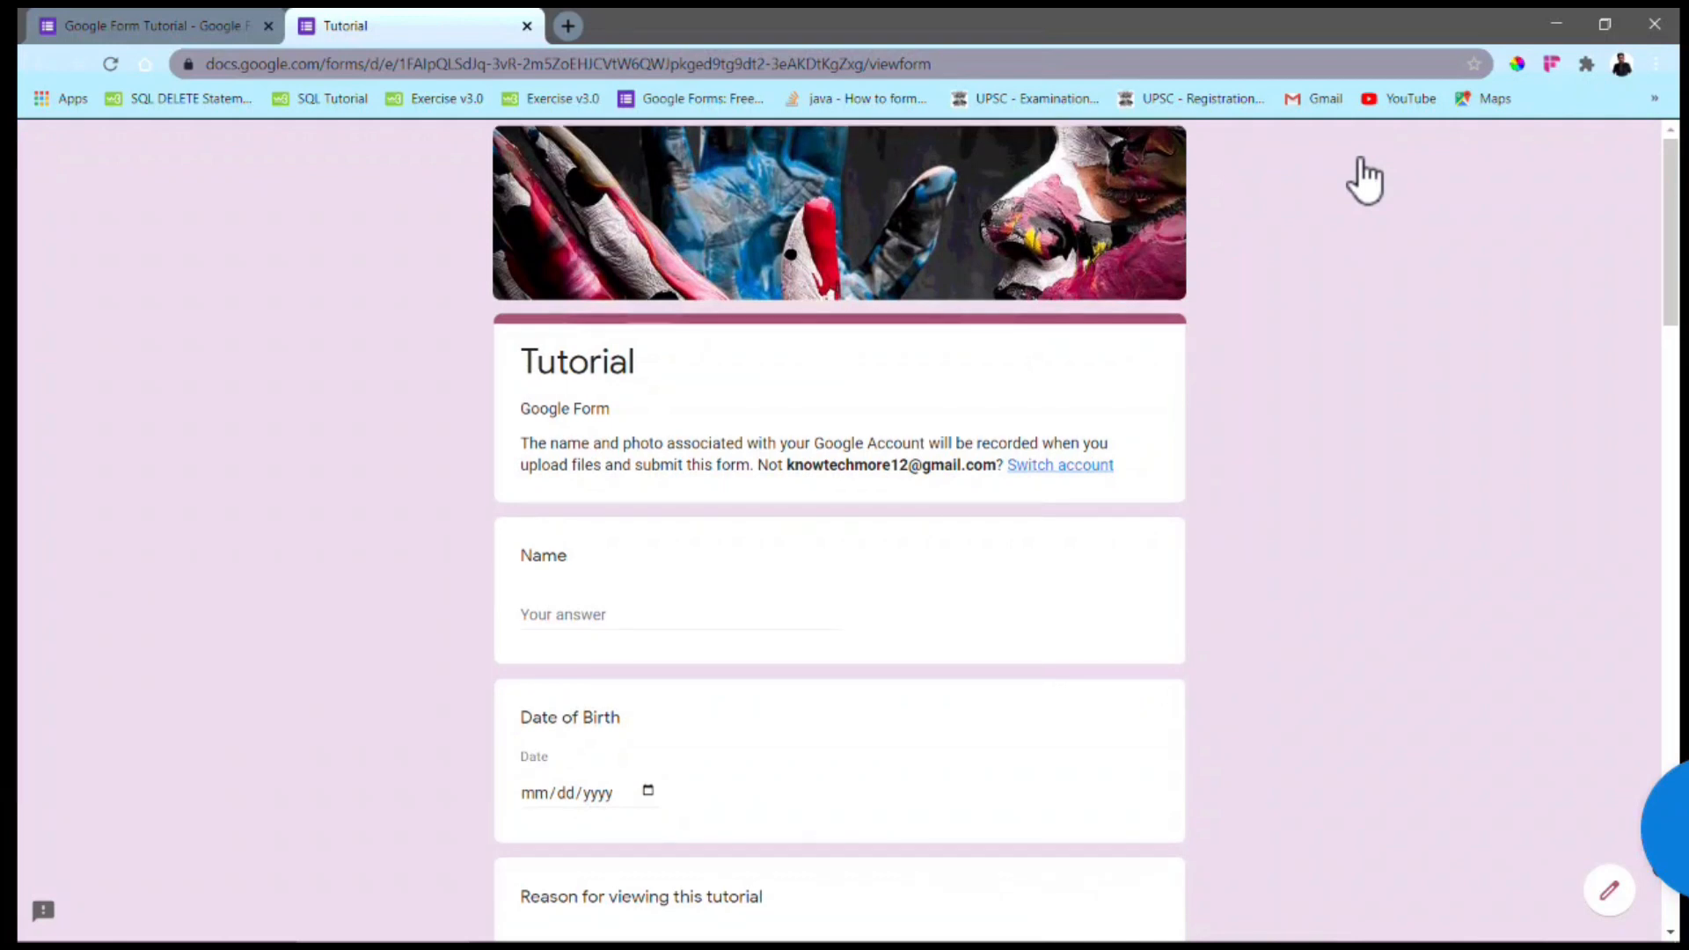
pyautogui.scroll(-2, 1364, 181)
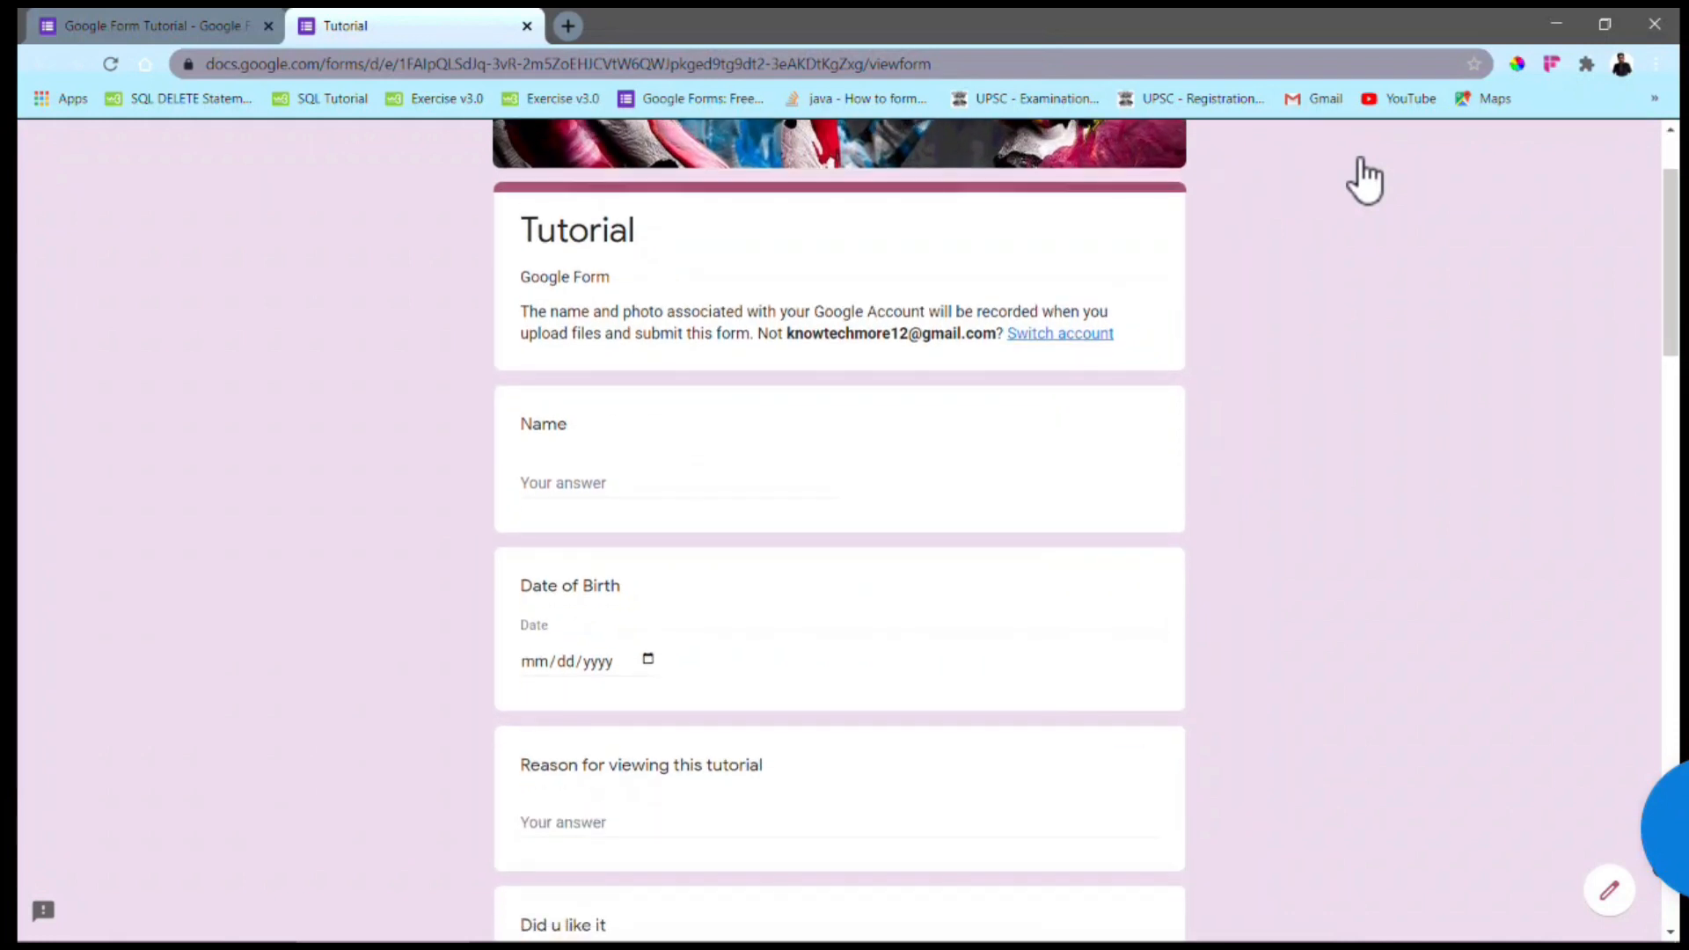
pyautogui.scroll(-1, 1364, 181)
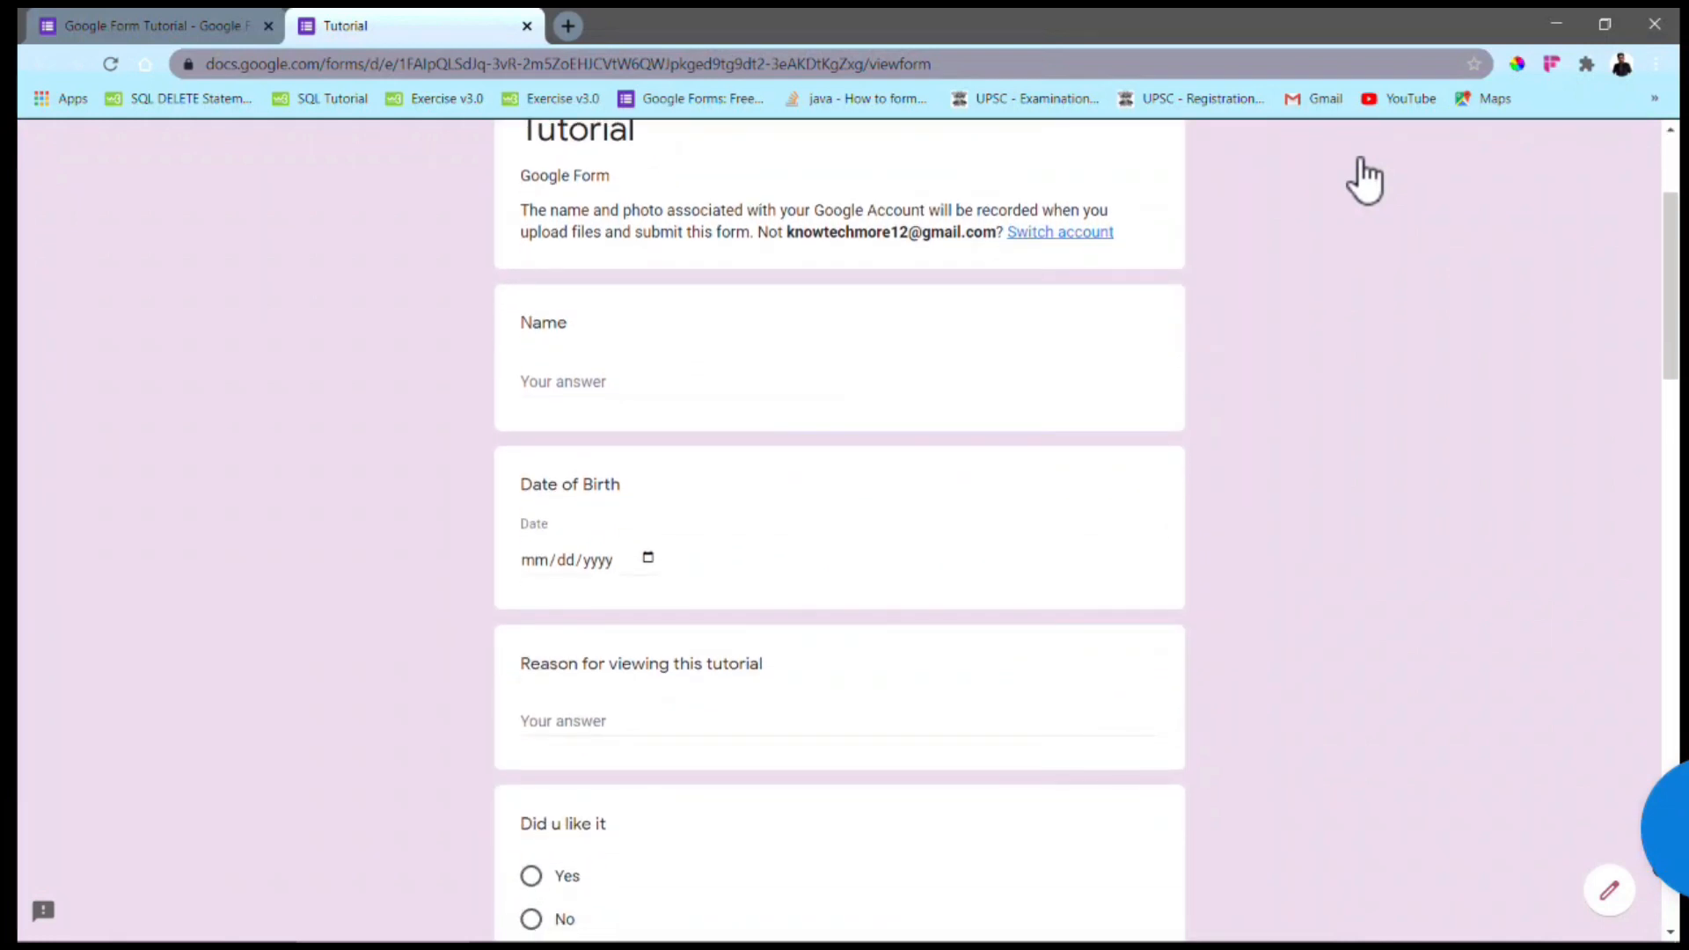
pyautogui.click(648, 558)
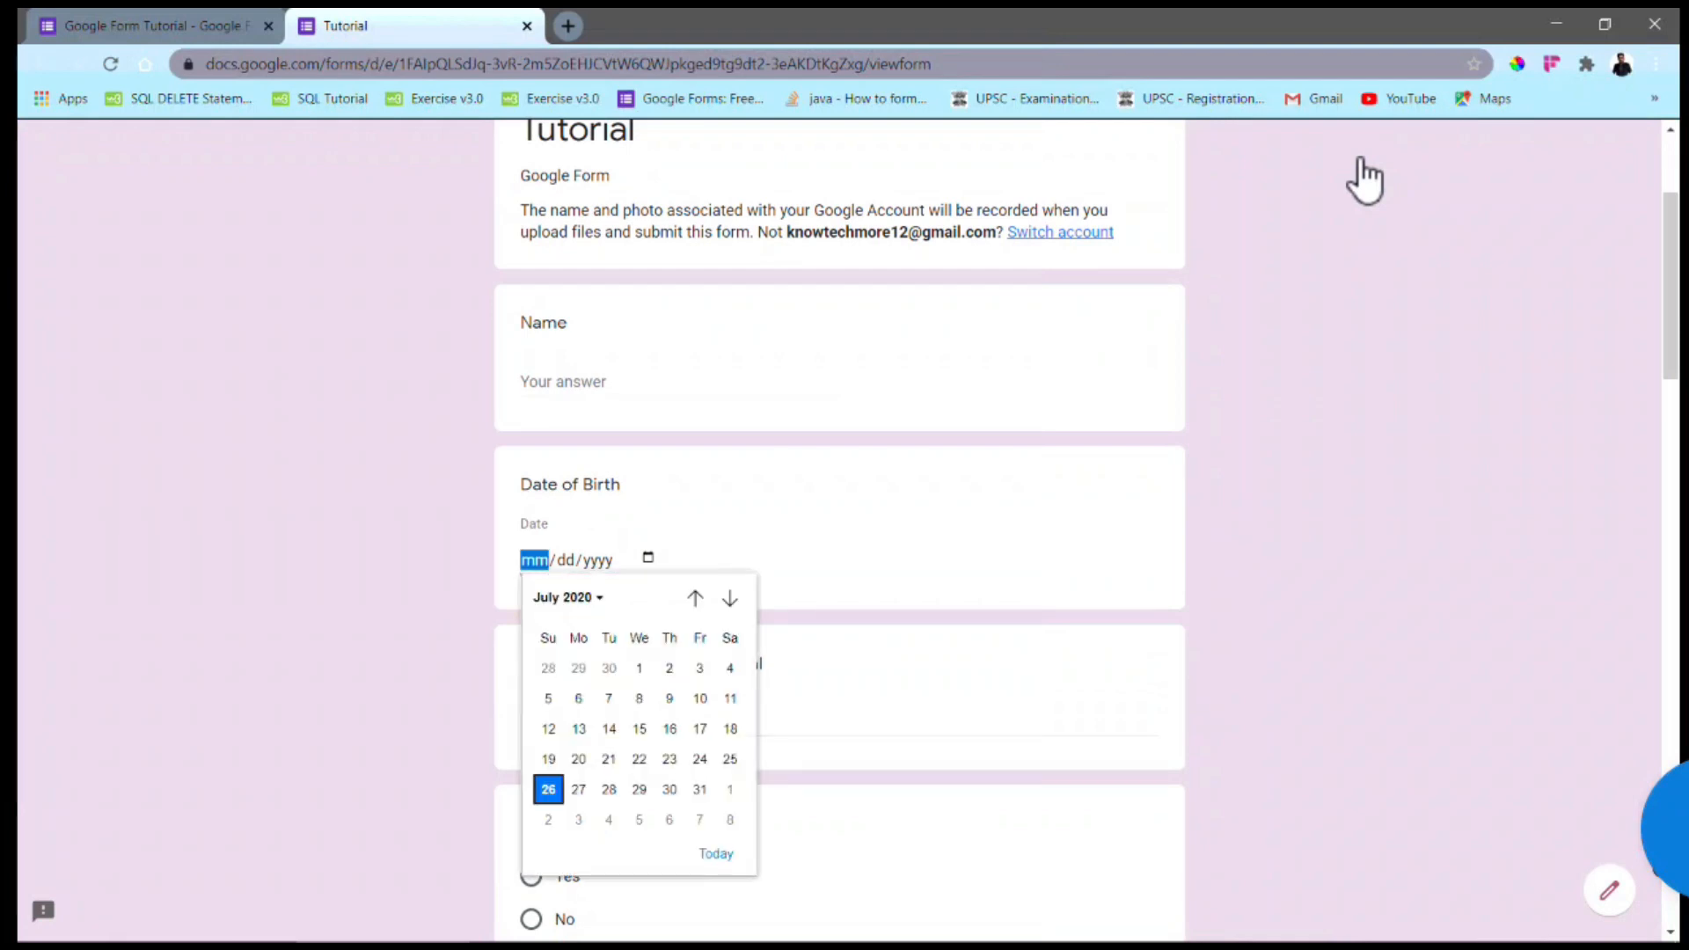
pyautogui.click(1360, 163)
pyautogui.click(1361, 163)
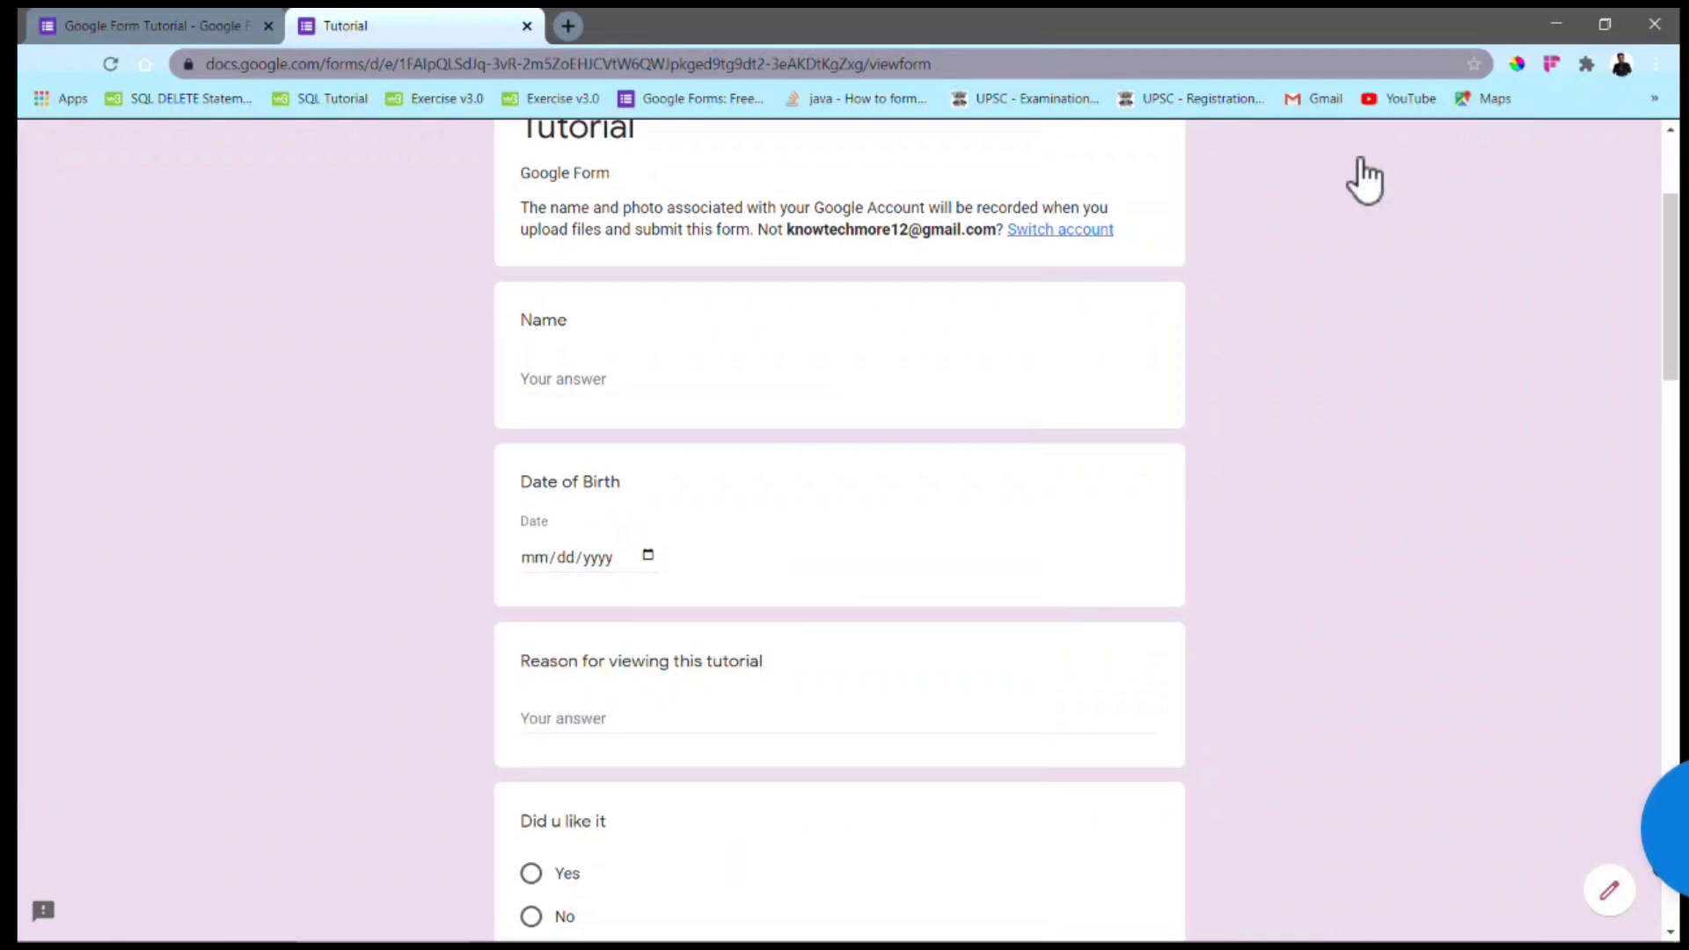
# Answer No to "Did u like it" and tick Like and Subscribe under "Would you".
pyautogui.scroll(-2, 1365, 181)
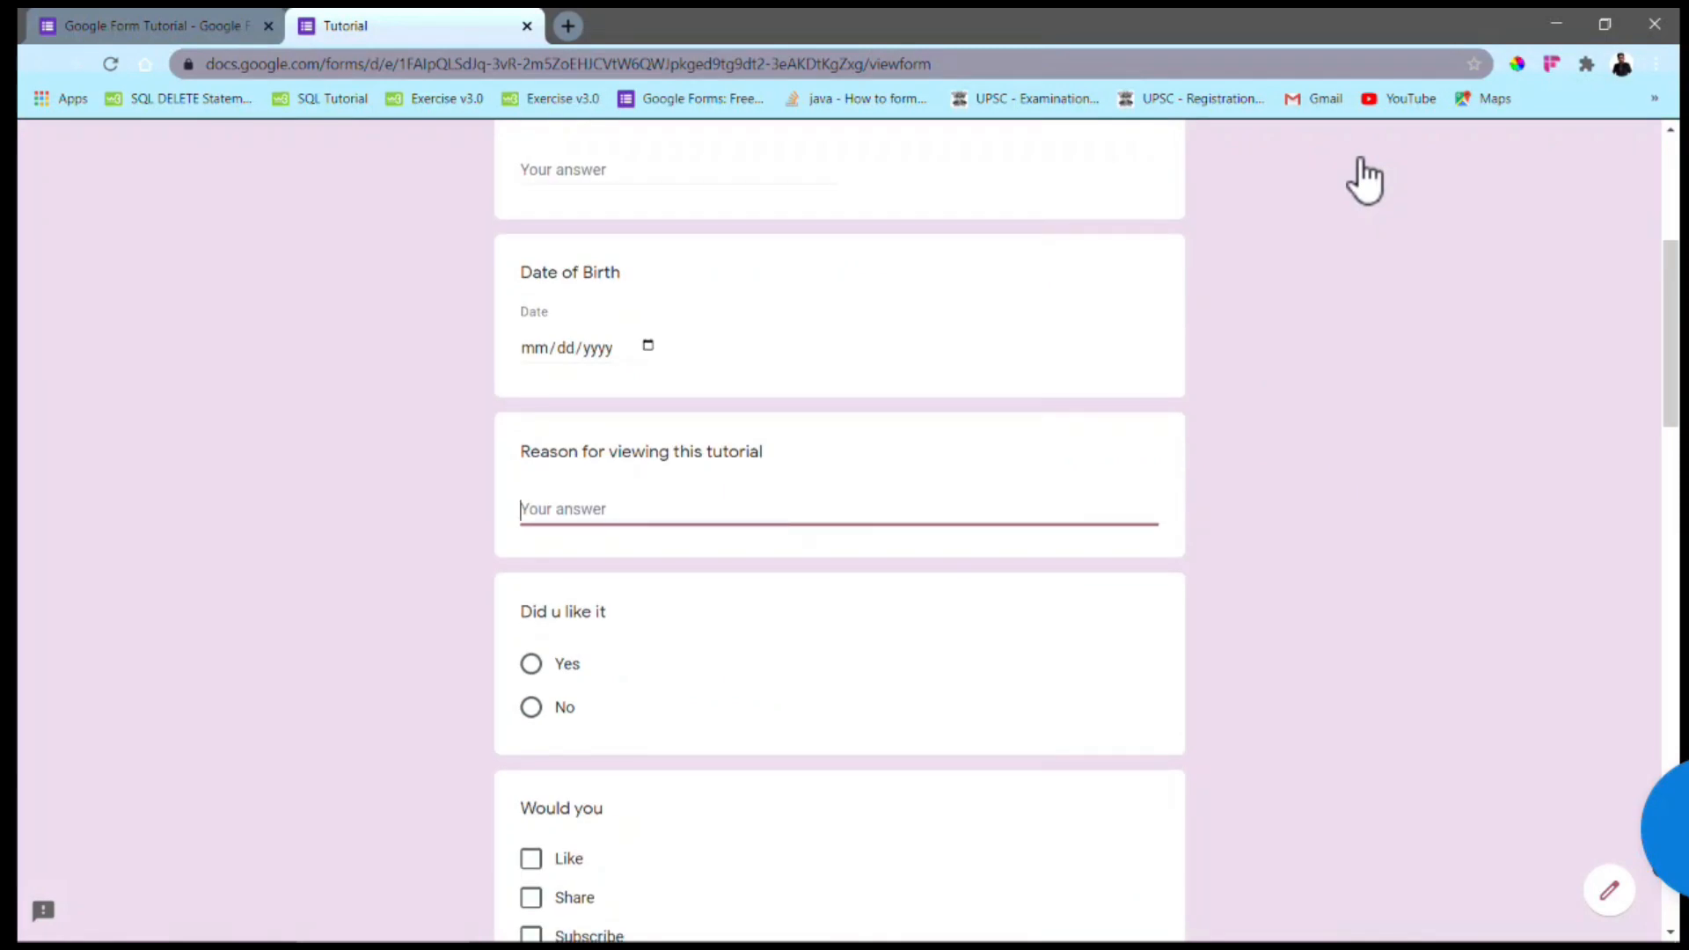
pyautogui.scroll(-1, 1365, 181)
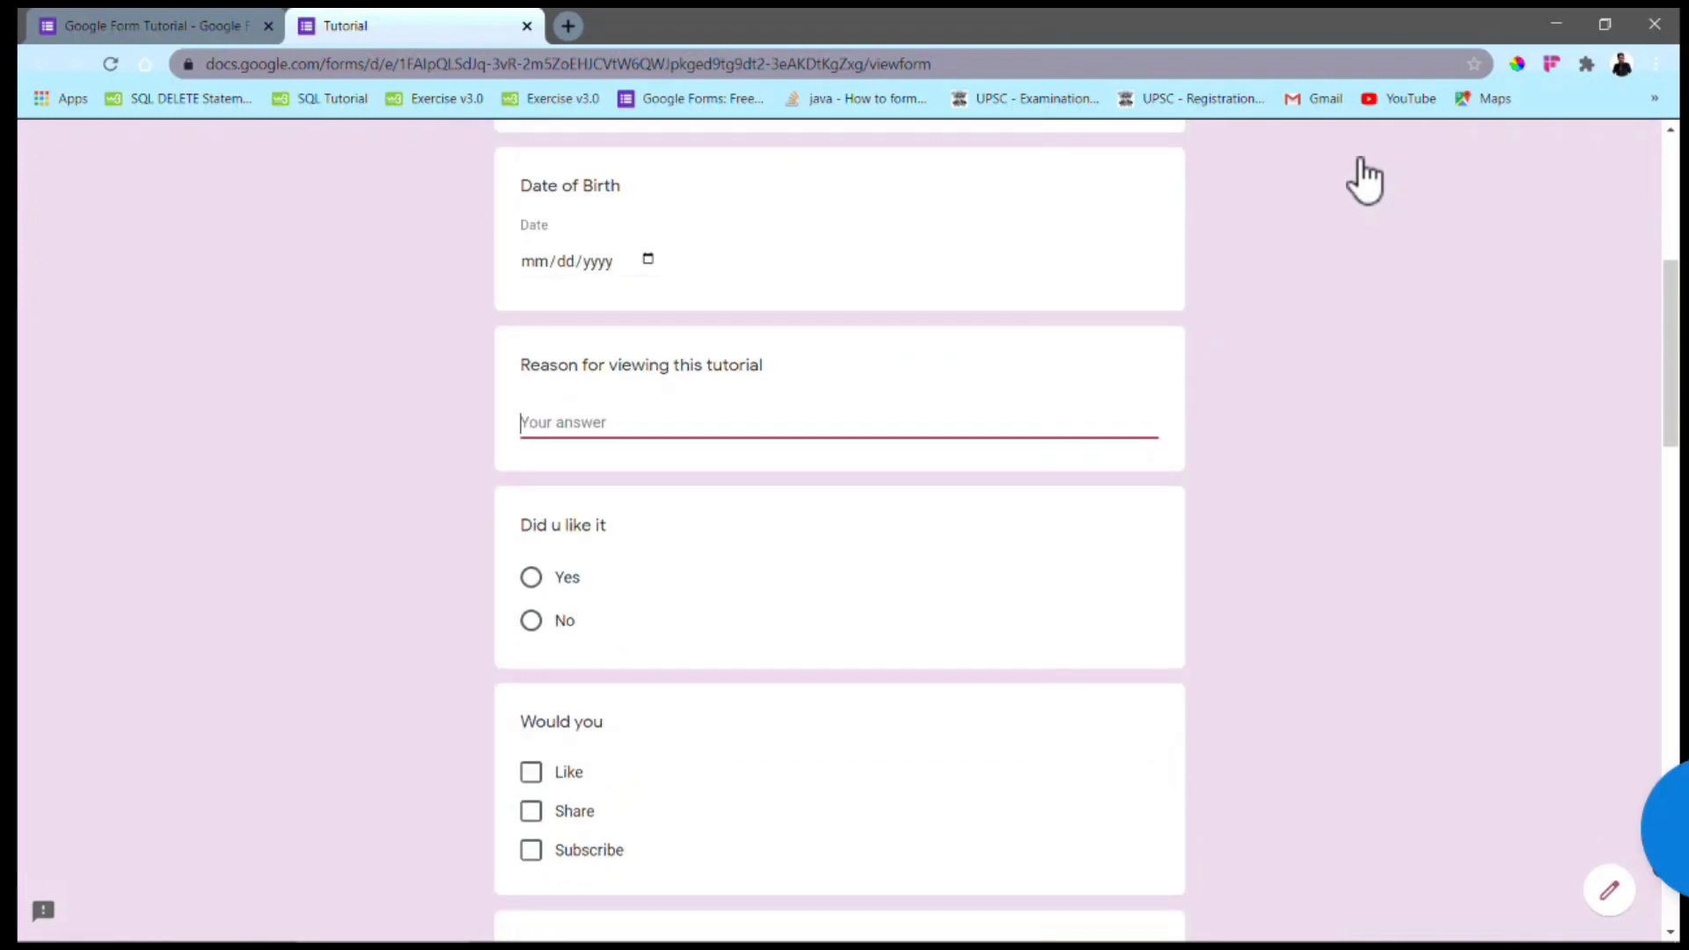
pyautogui.click(531, 578)
pyautogui.click(531, 621)
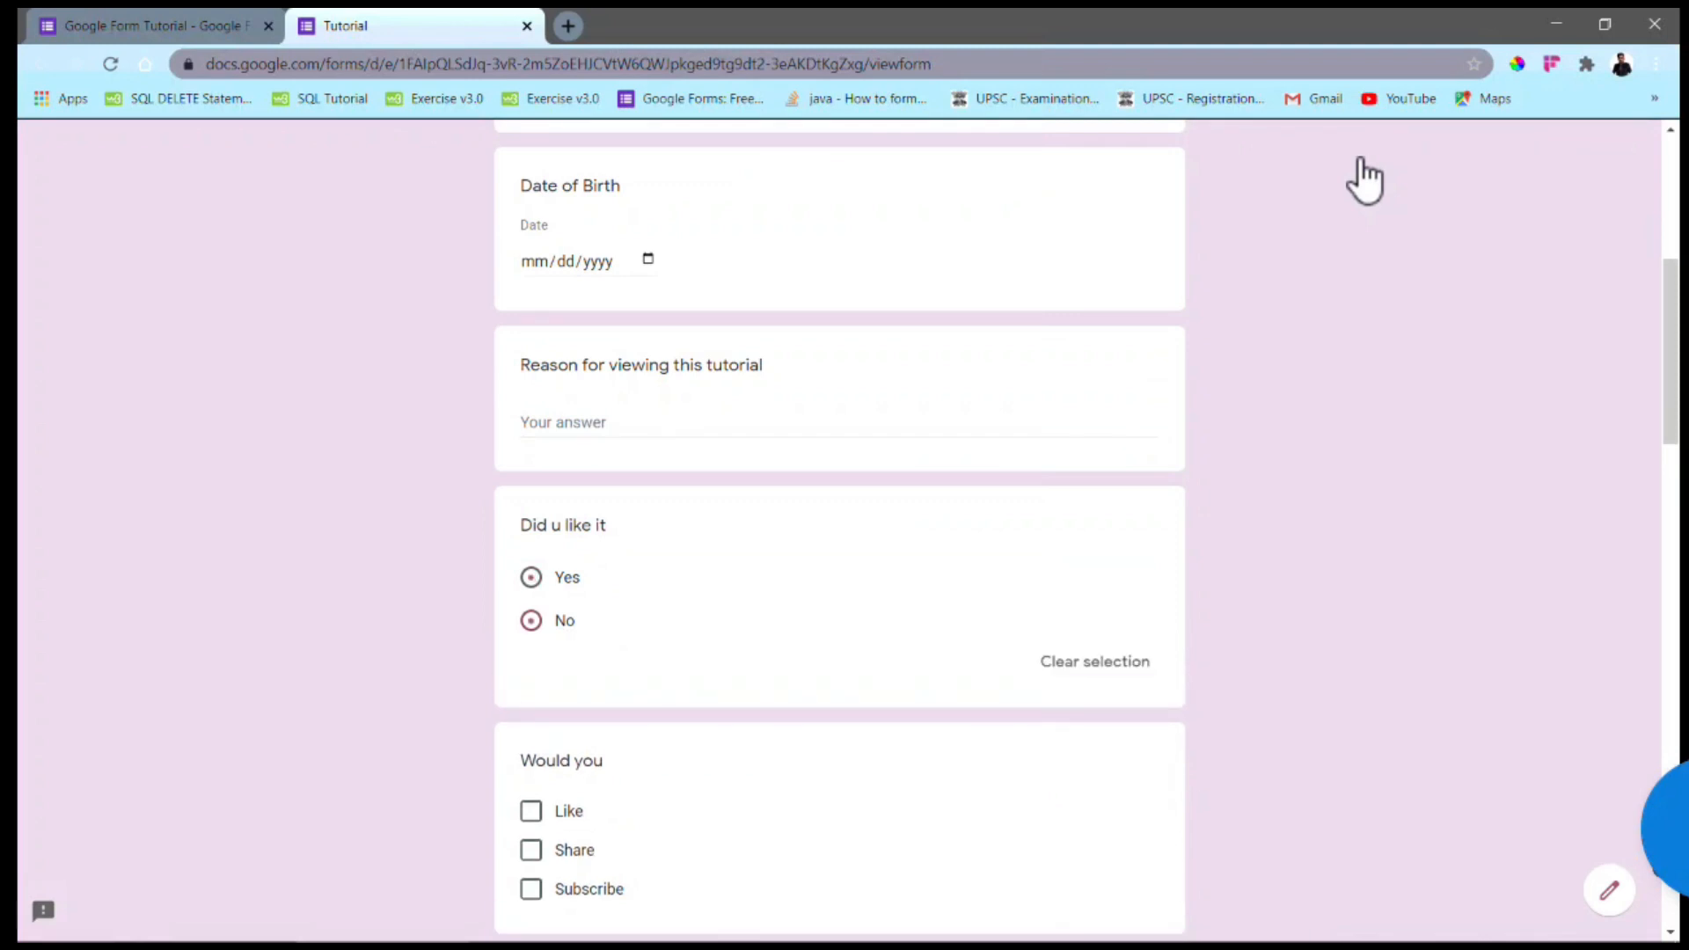
pyautogui.scroll(-1, 1365, 180)
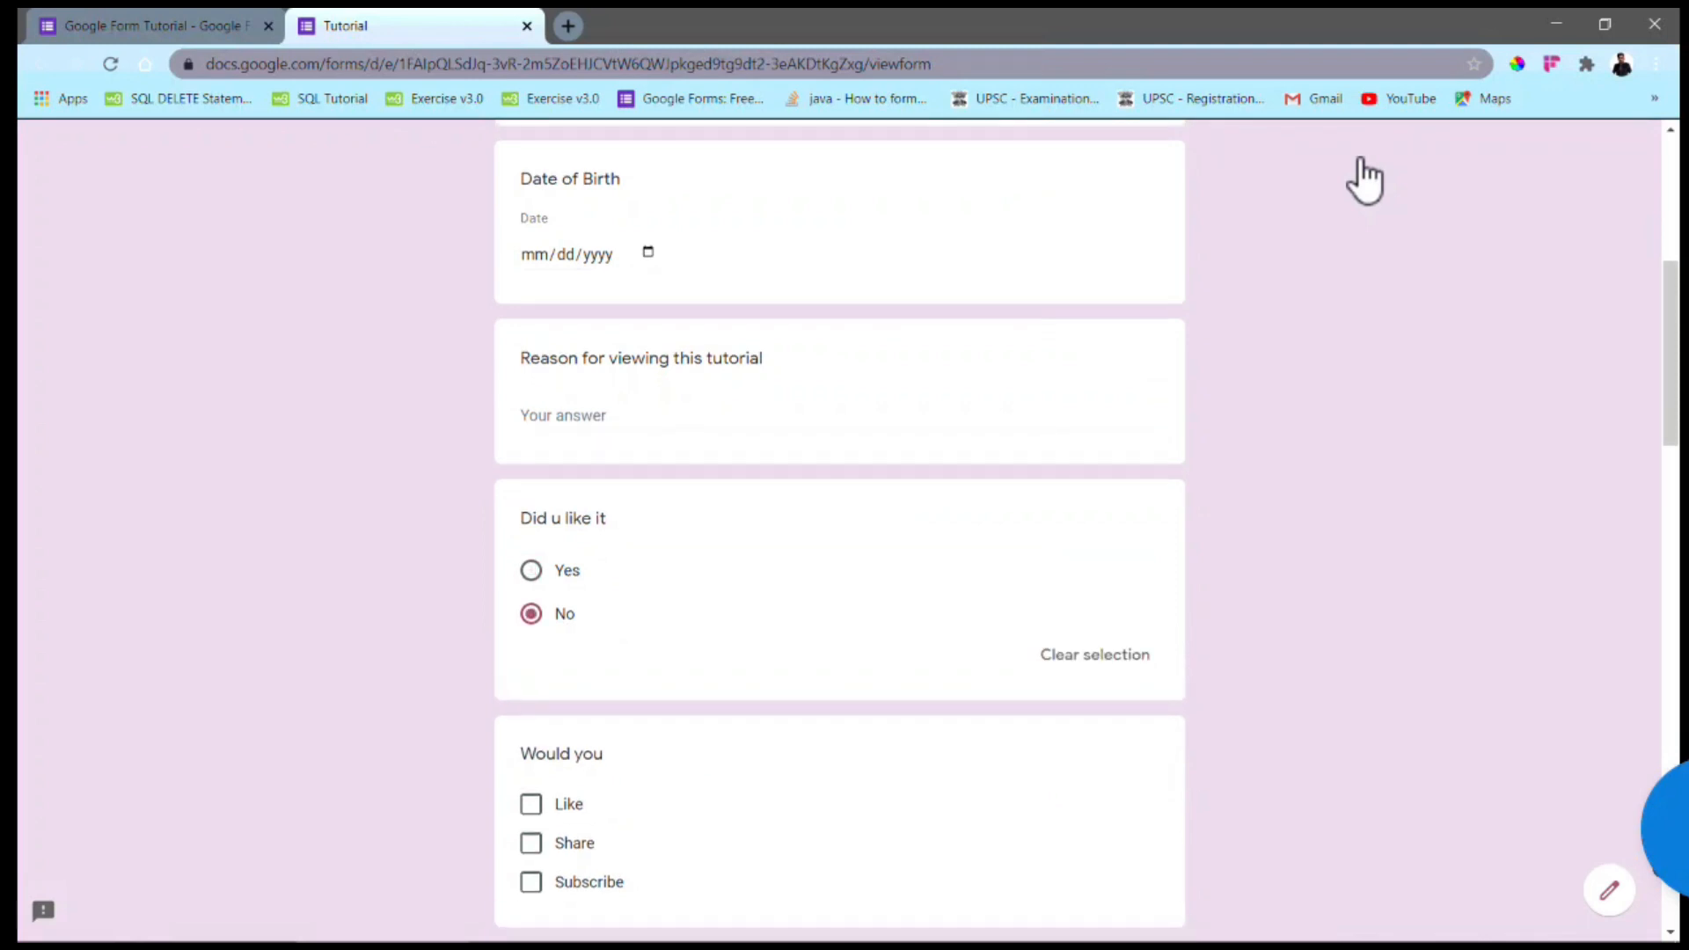
pyautogui.scroll(-2, 1365, 180)
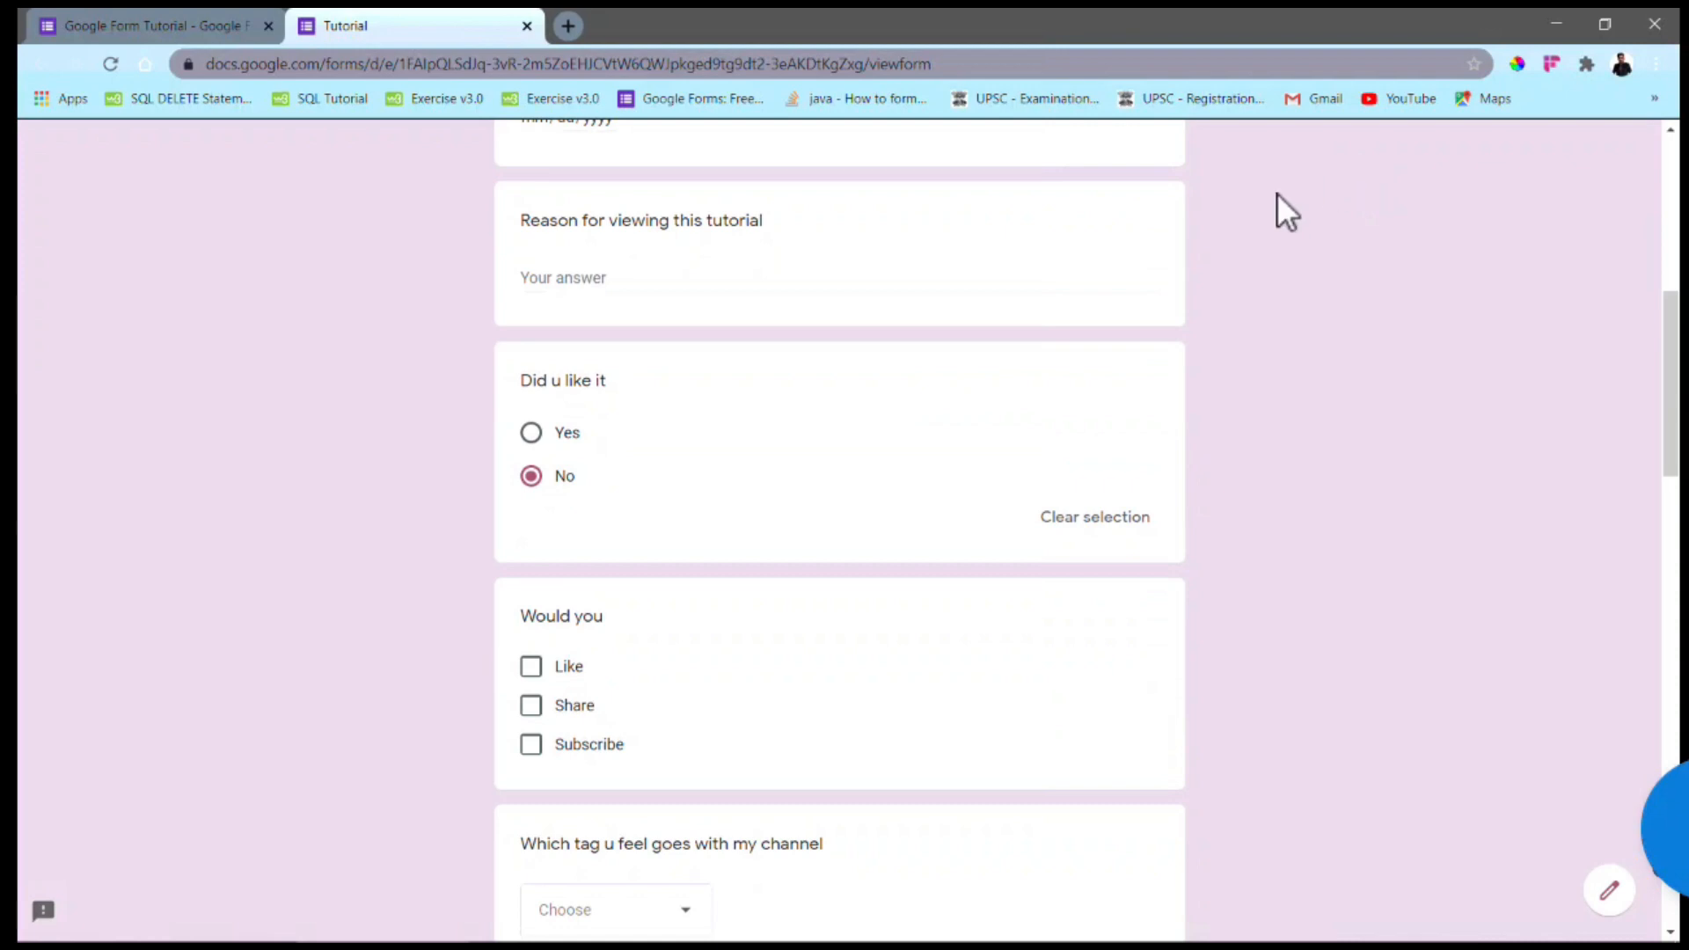
pyautogui.click(532, 667)
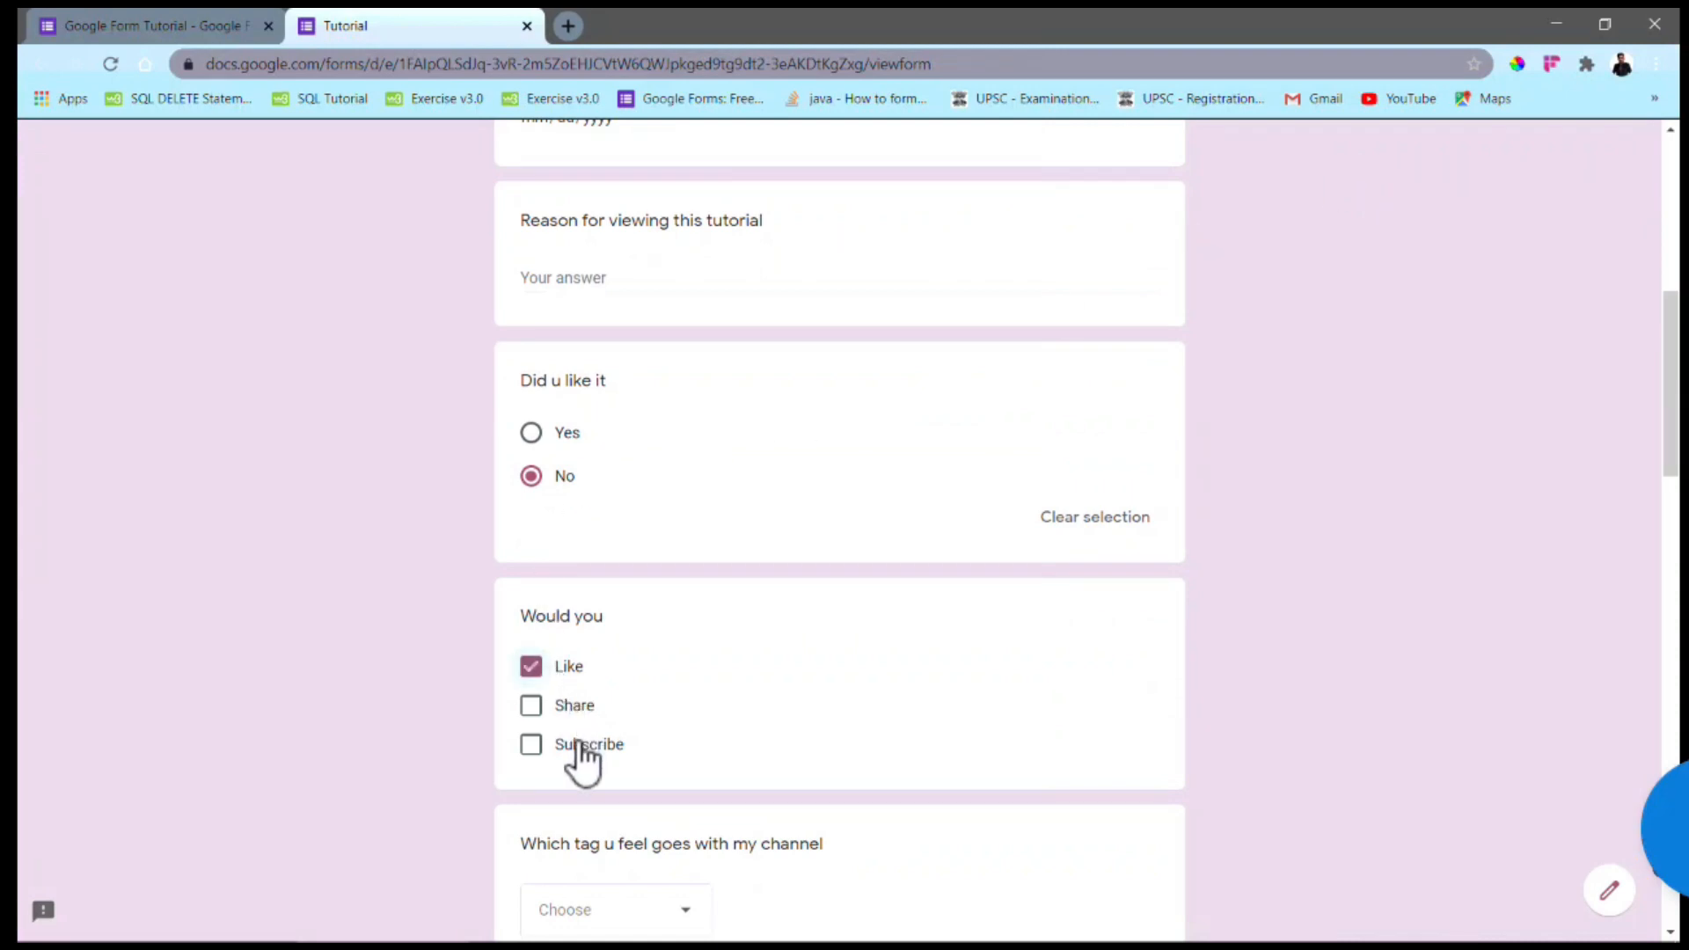
pyautogui.click(538, 745)
# Choose Knowledgeable as the channel's tag, and look at the file upload options of the screenshot question.
pyautogui.scroll(-1, 518, 704)
pyautogui.scroll(-3, 515, 689)
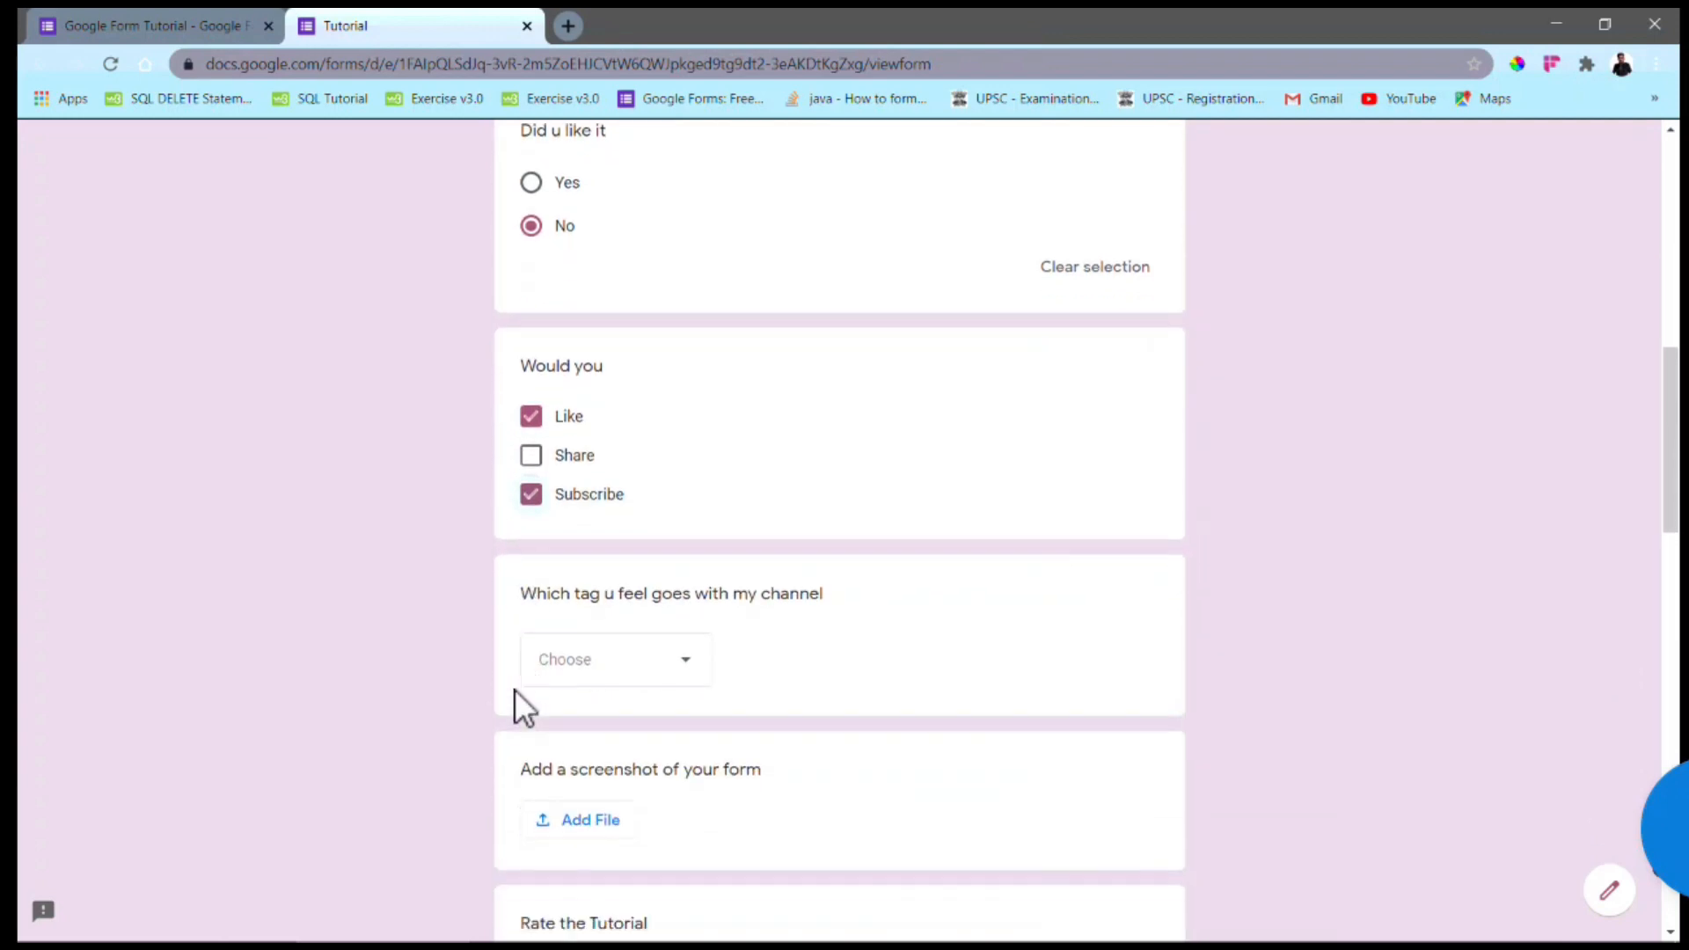
pyautogui.click(688, 647)
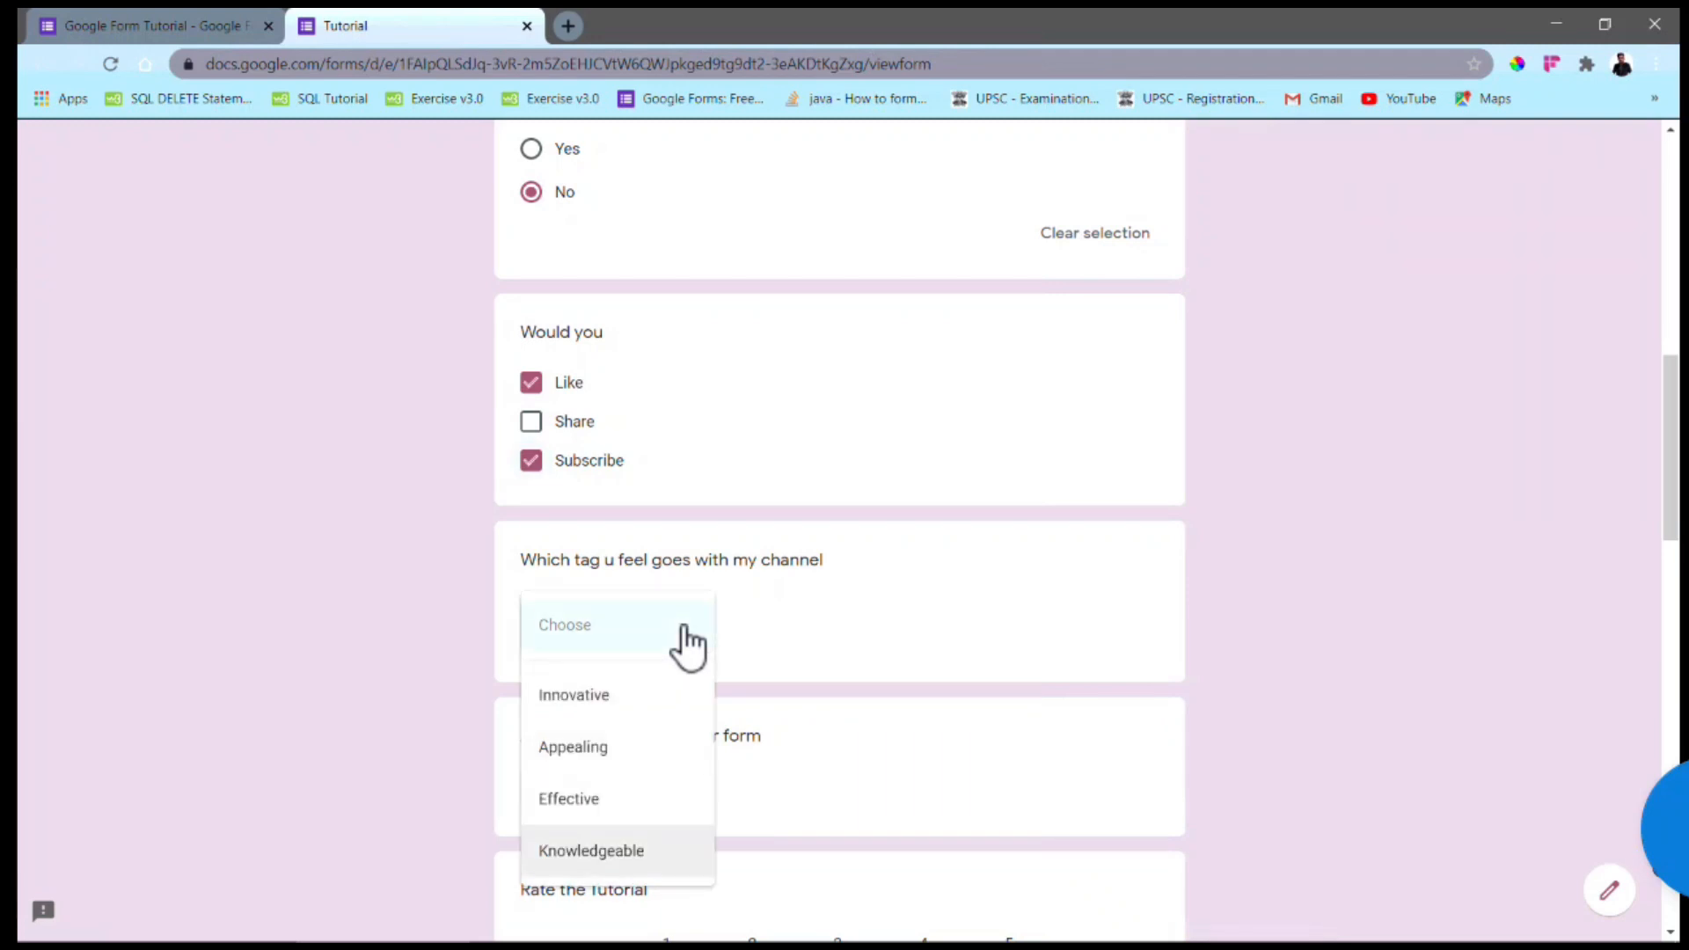
pyautogui.press('Return')
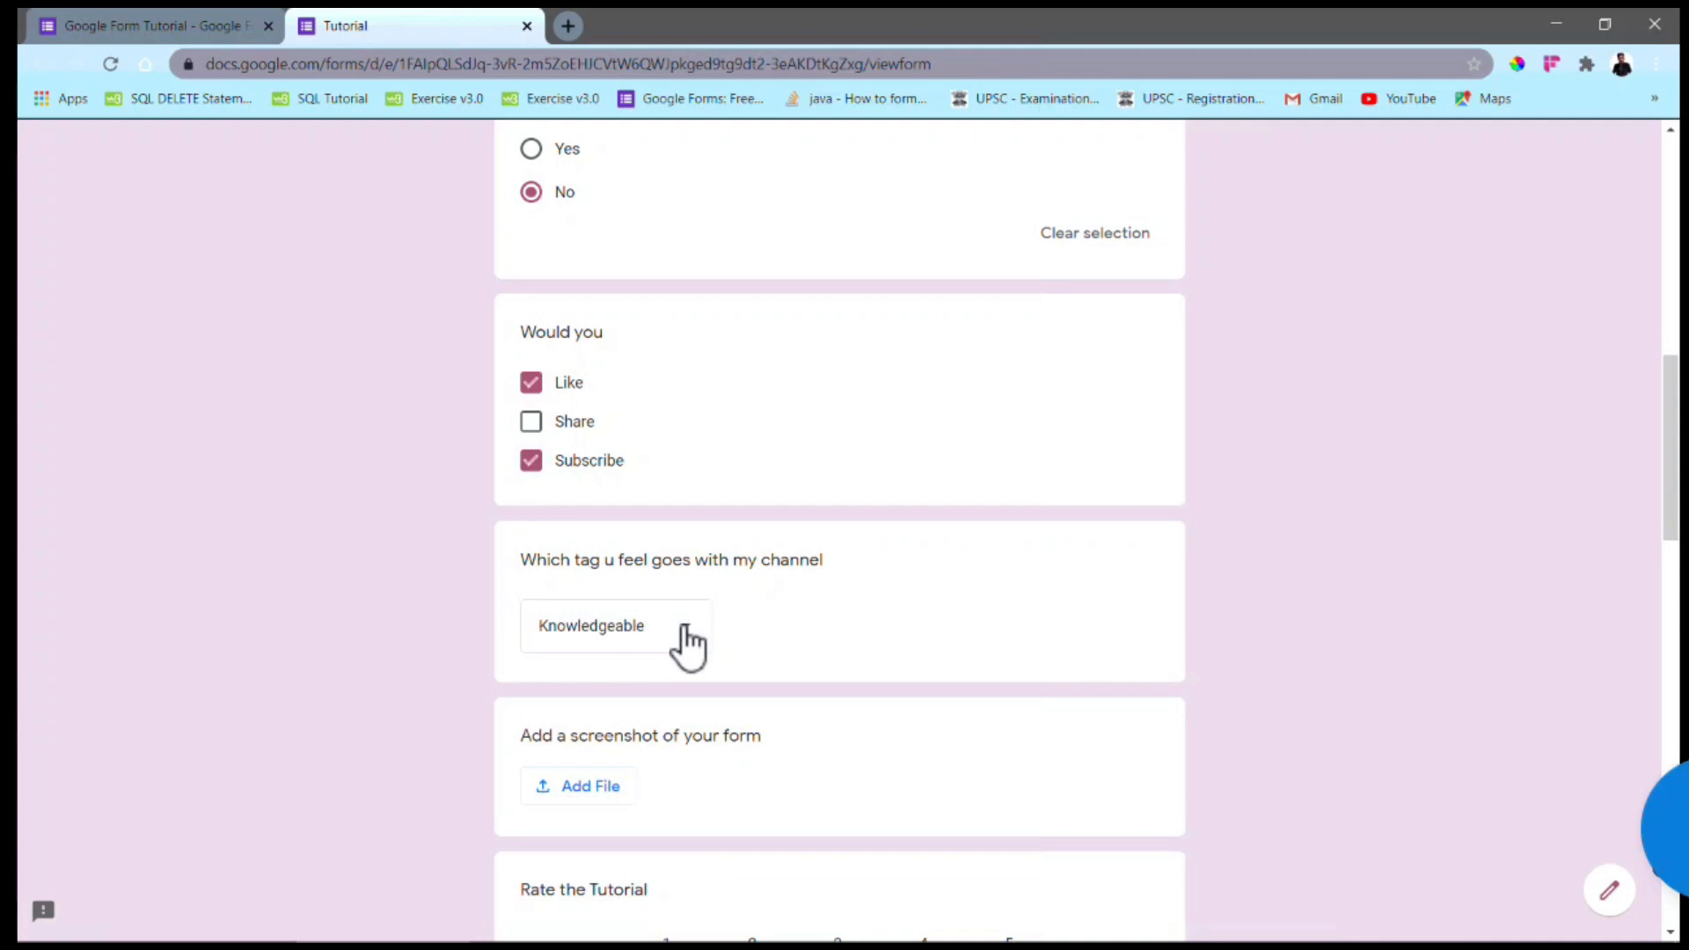
pyautogui.click(599, 768)
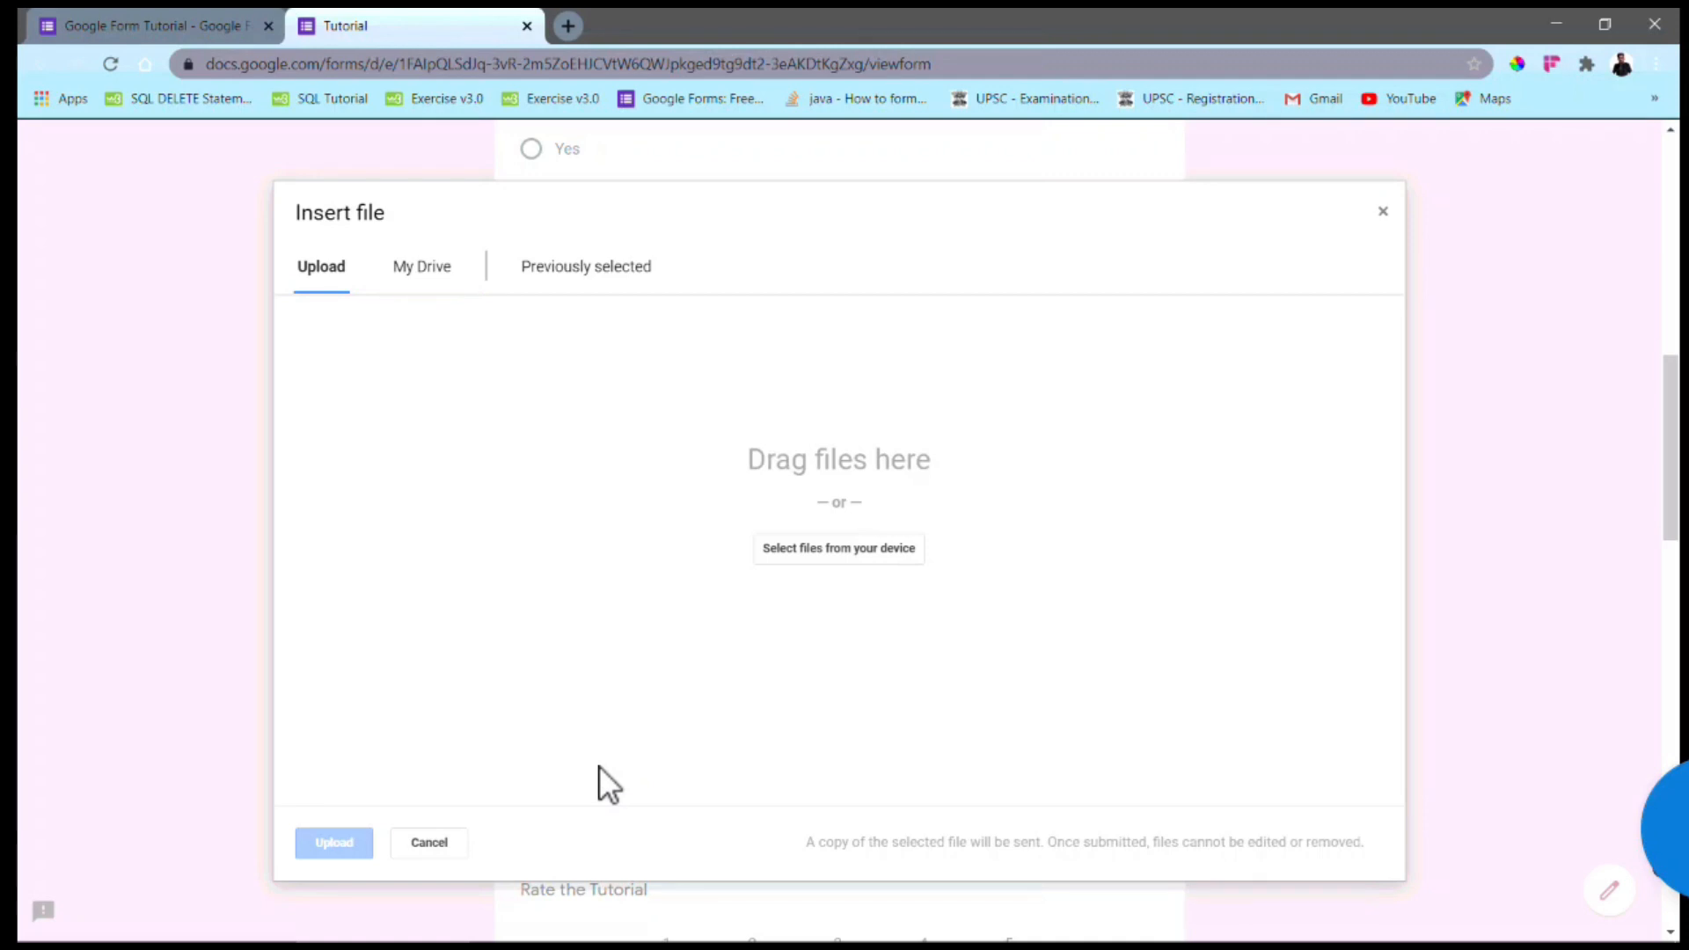
pyautogui.press('Escape')
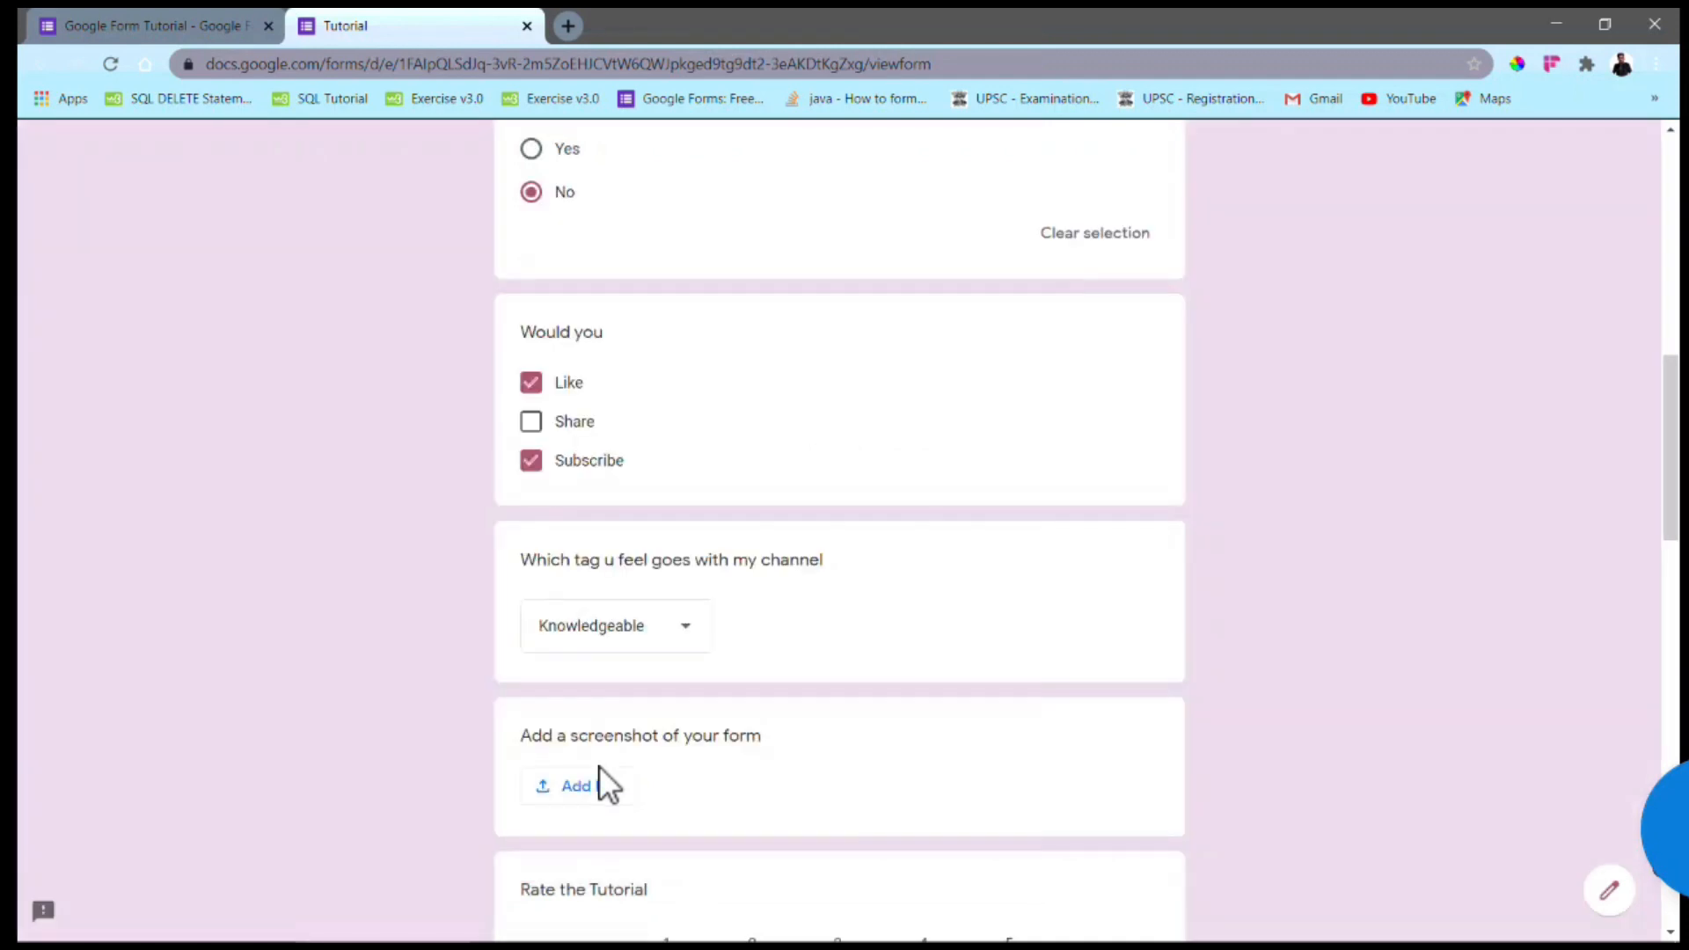
# Give a rating of 5 in the "Rate the Tutorial" question.
pyautogui.scroll(-2, 600, 766)
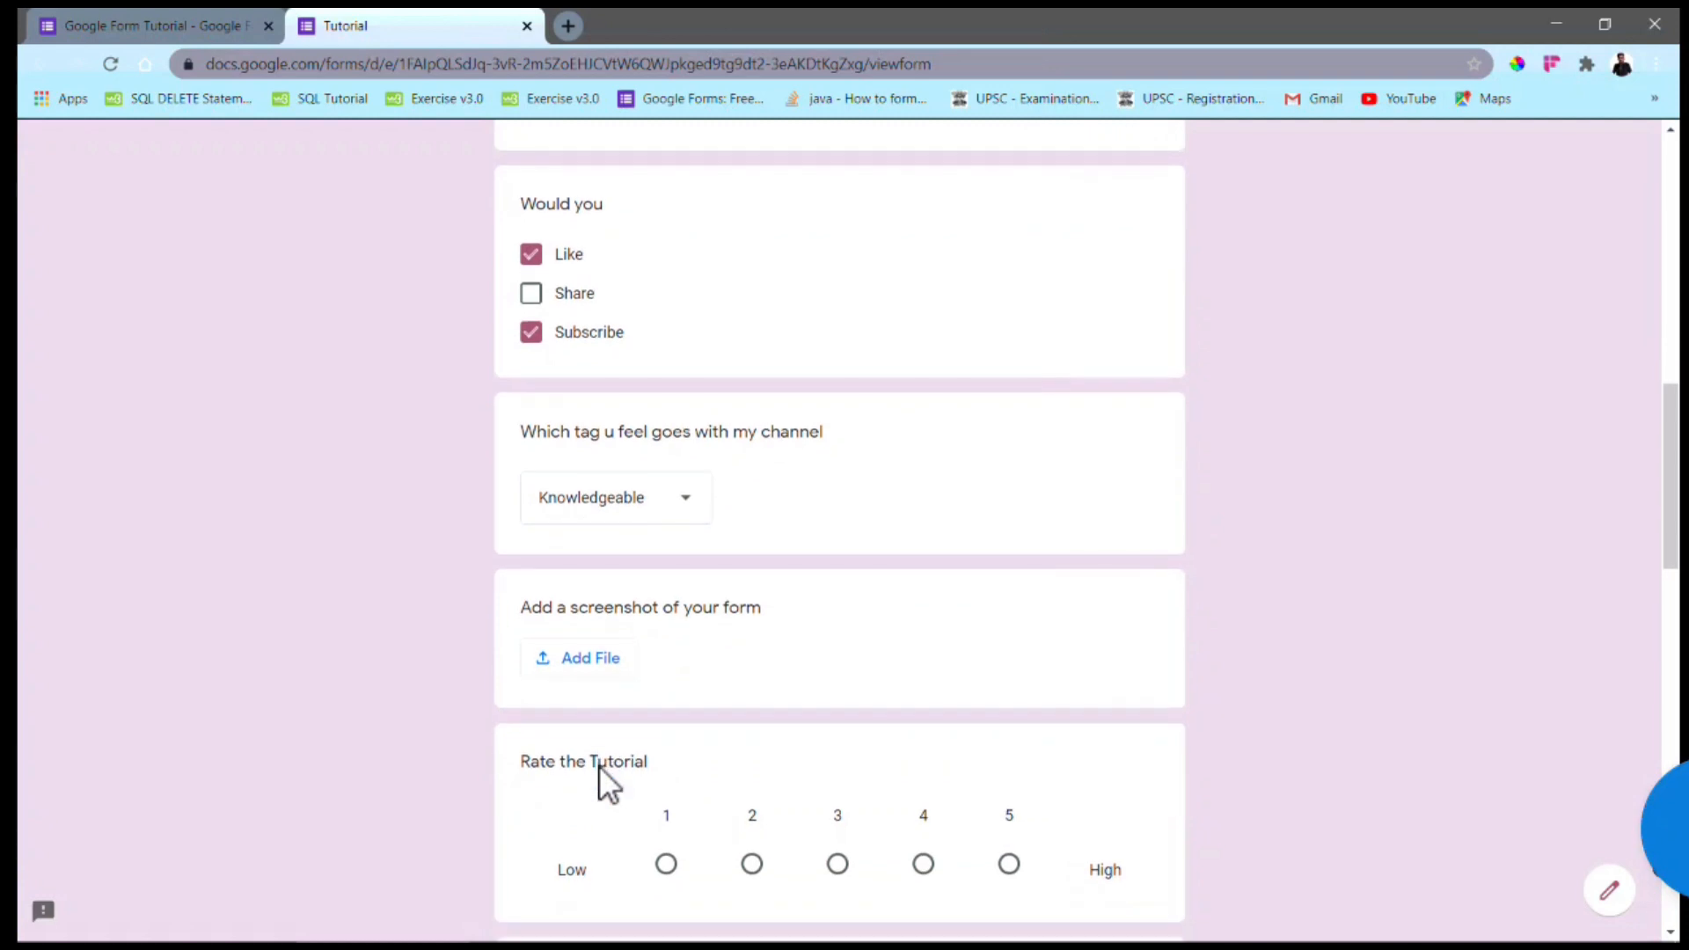
pyautogui.scroll(-1, 600, 765)
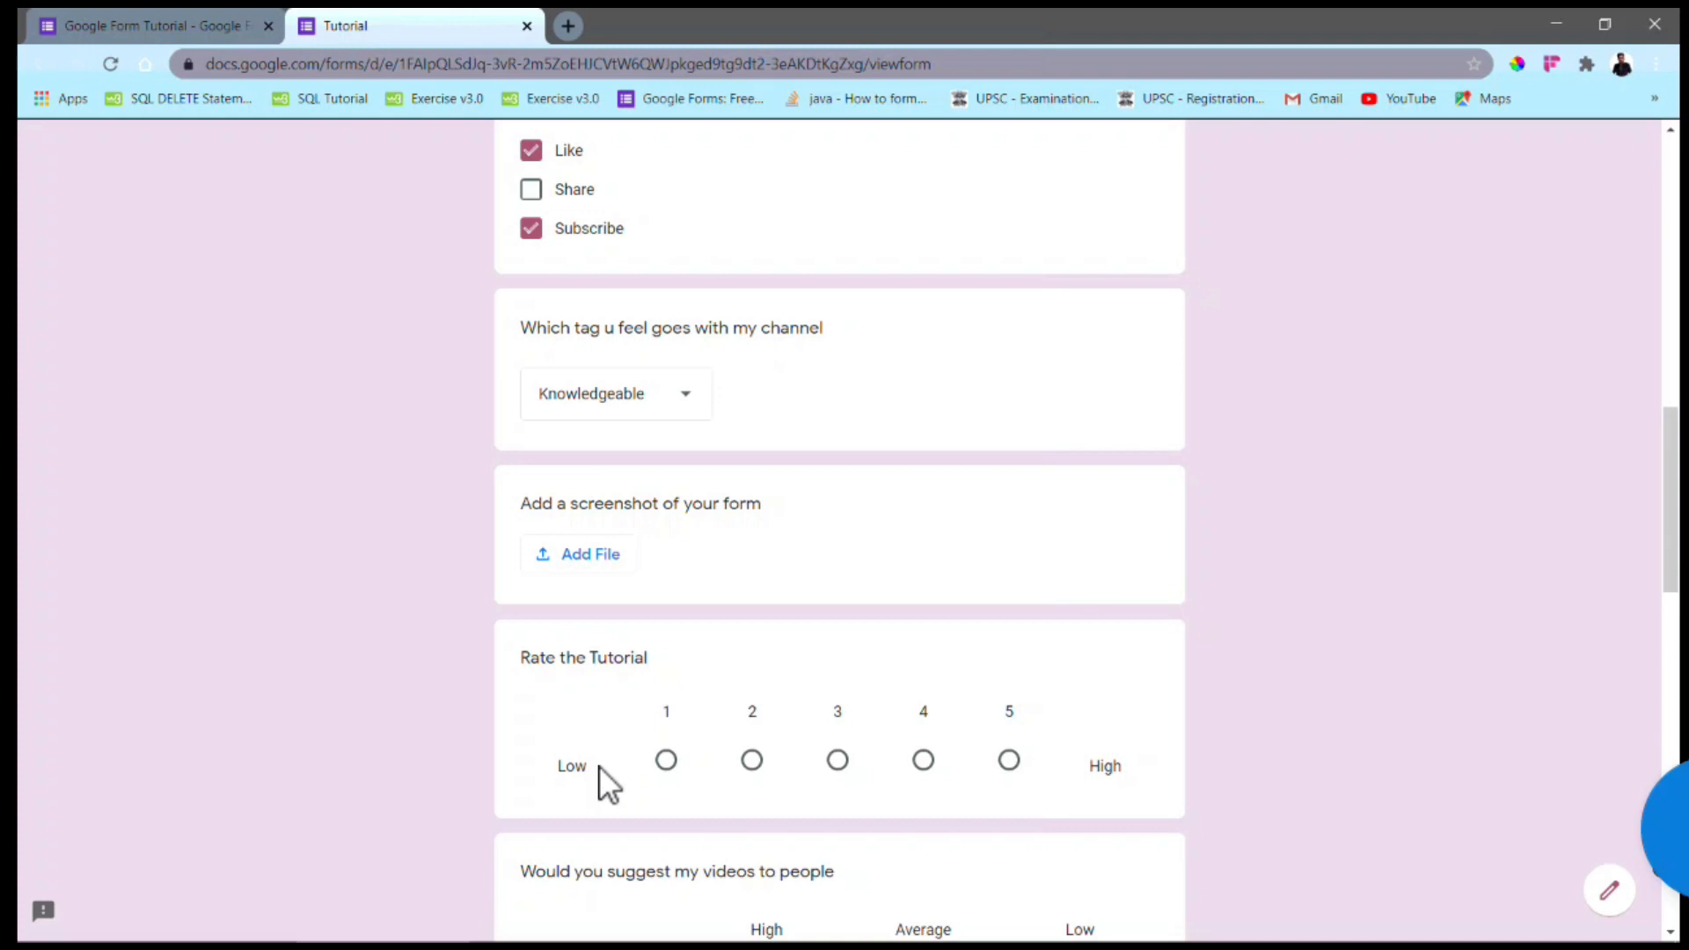
pyautogui.click(1009, 761)
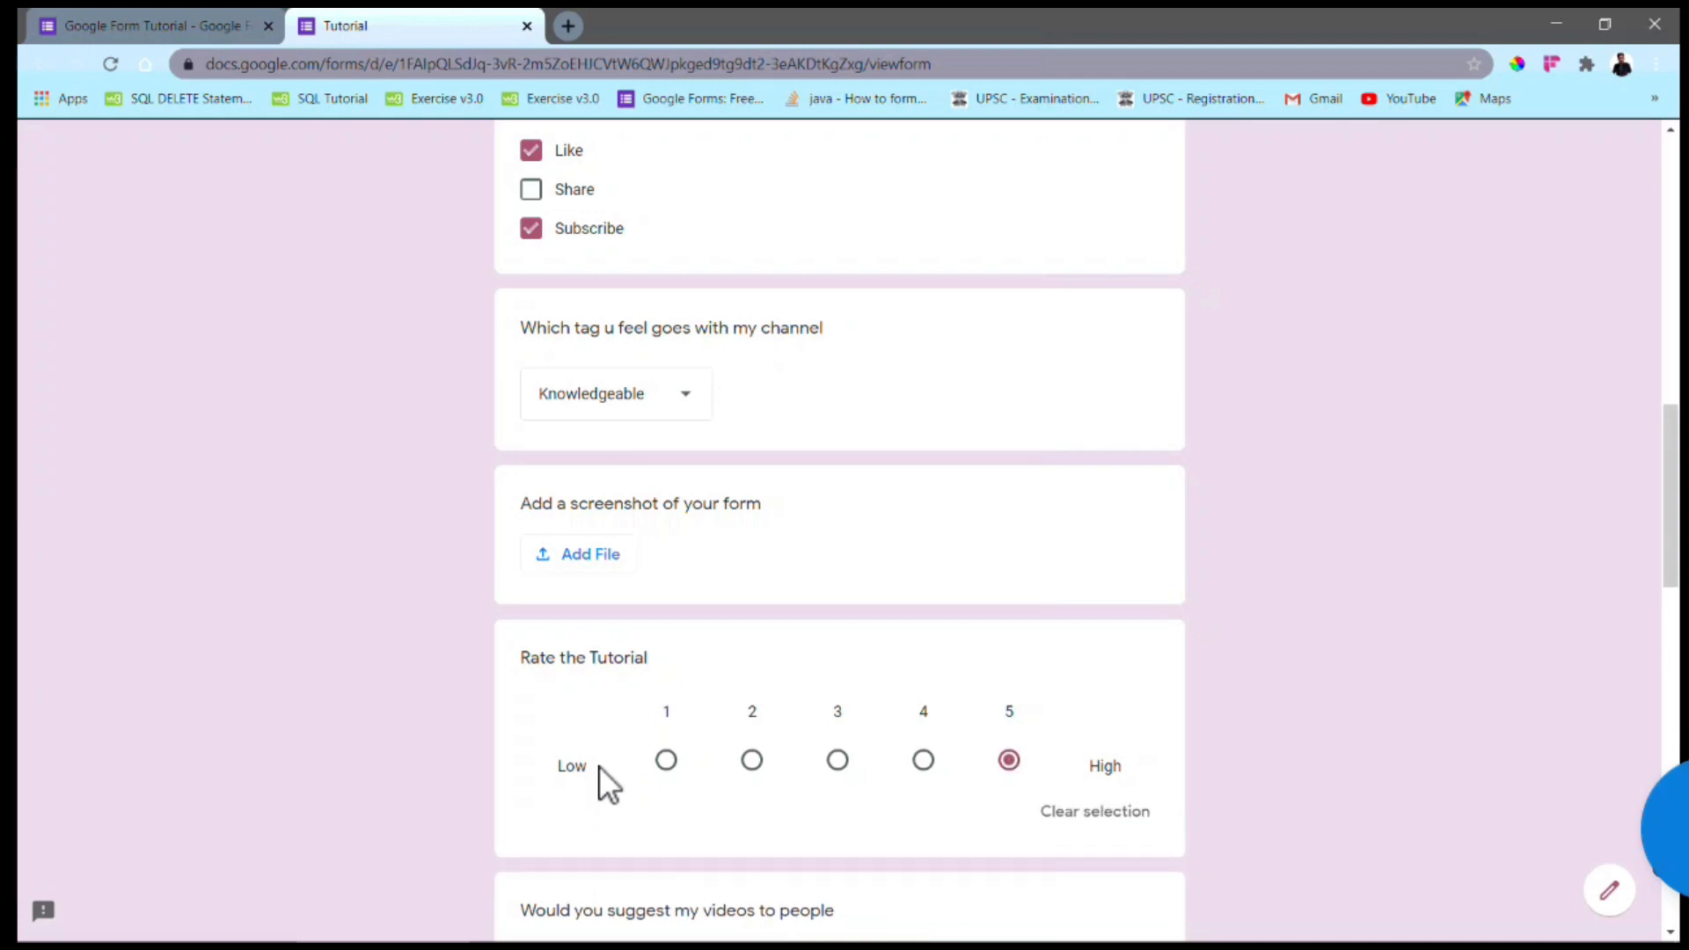
# Try different ratings for Streamyard in the "Would you suggest my videos to people" grid, ending with High.
pyautogui.scroll(-4, 599, 765)
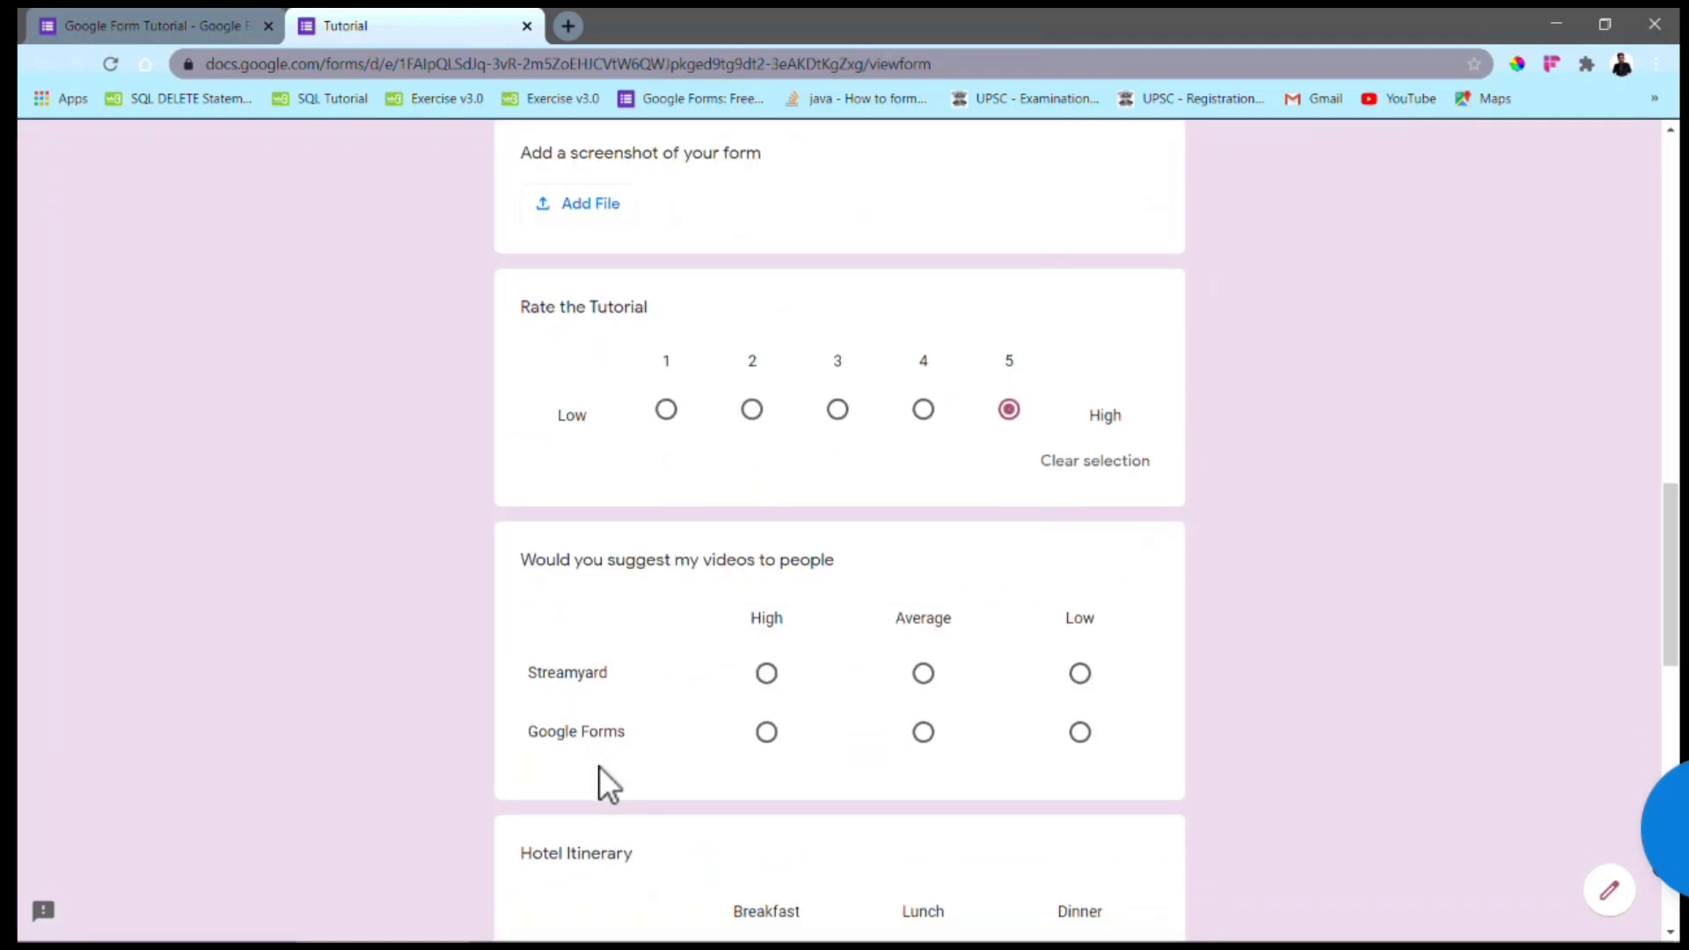
pyautogui.scroll(-1, 599, 766)
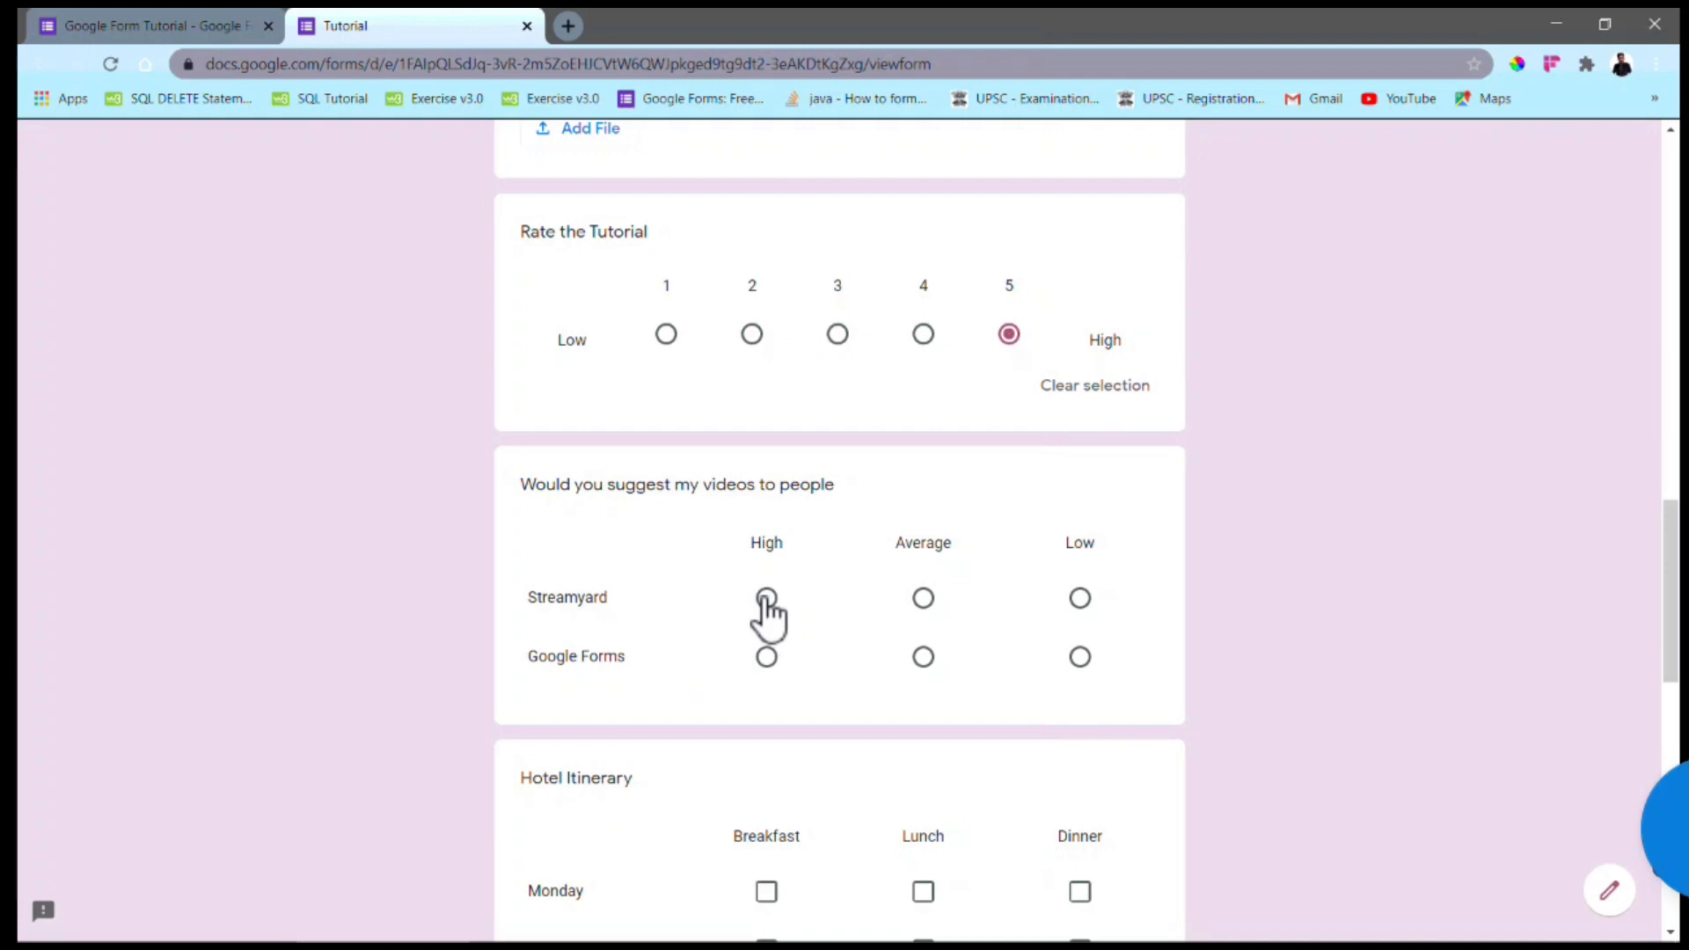
pyautogui.click(1090, 594)
pyautogui.click(1089, 594)
pyautogui.click(922, 613)
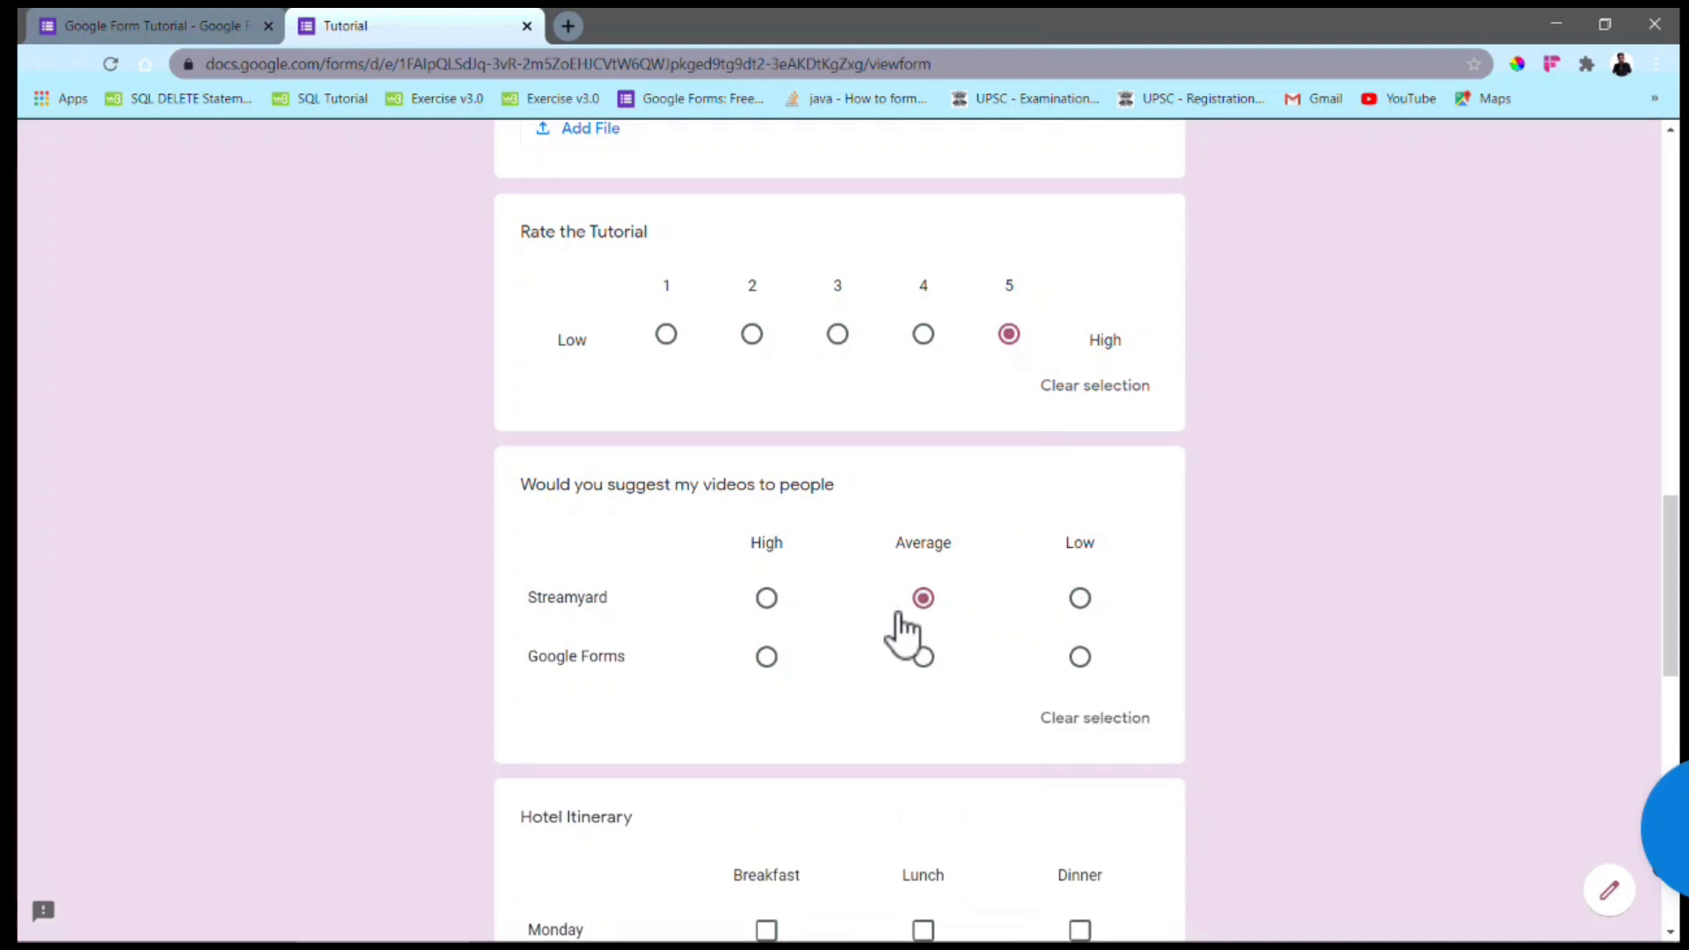
pyautogui.click(766, 602)
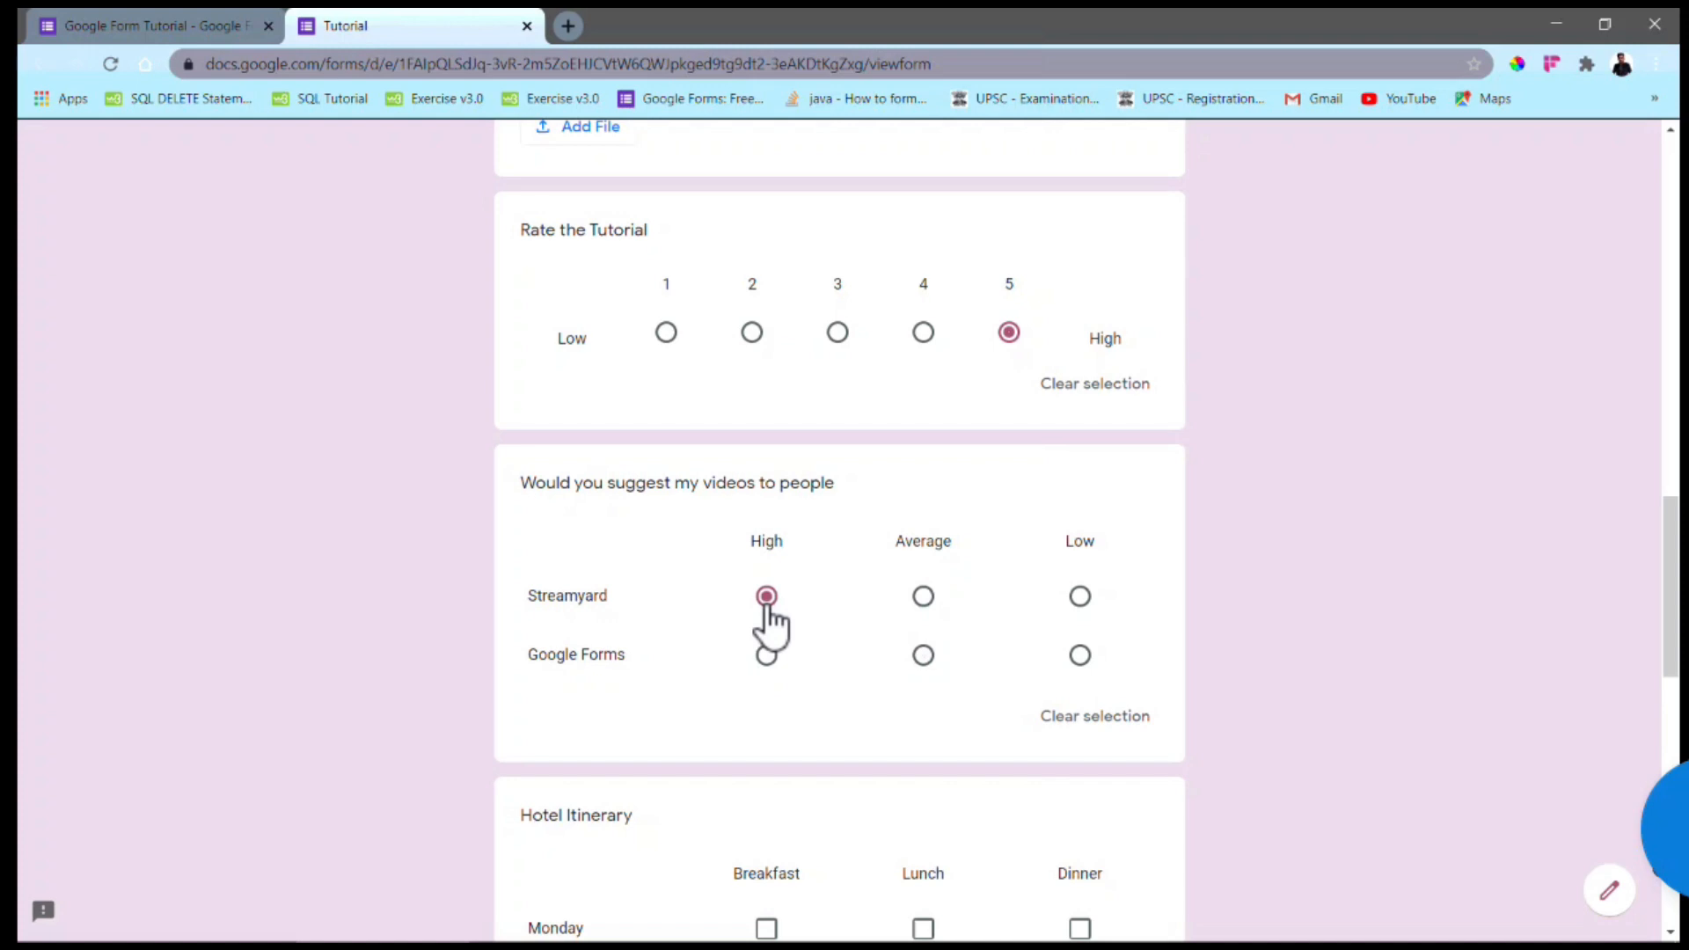
# Tick Breakfast, Lunch and Dinner for Monday in the Hotel Itinerary grid.
pyautogui.scroll(-4, 772, 625)
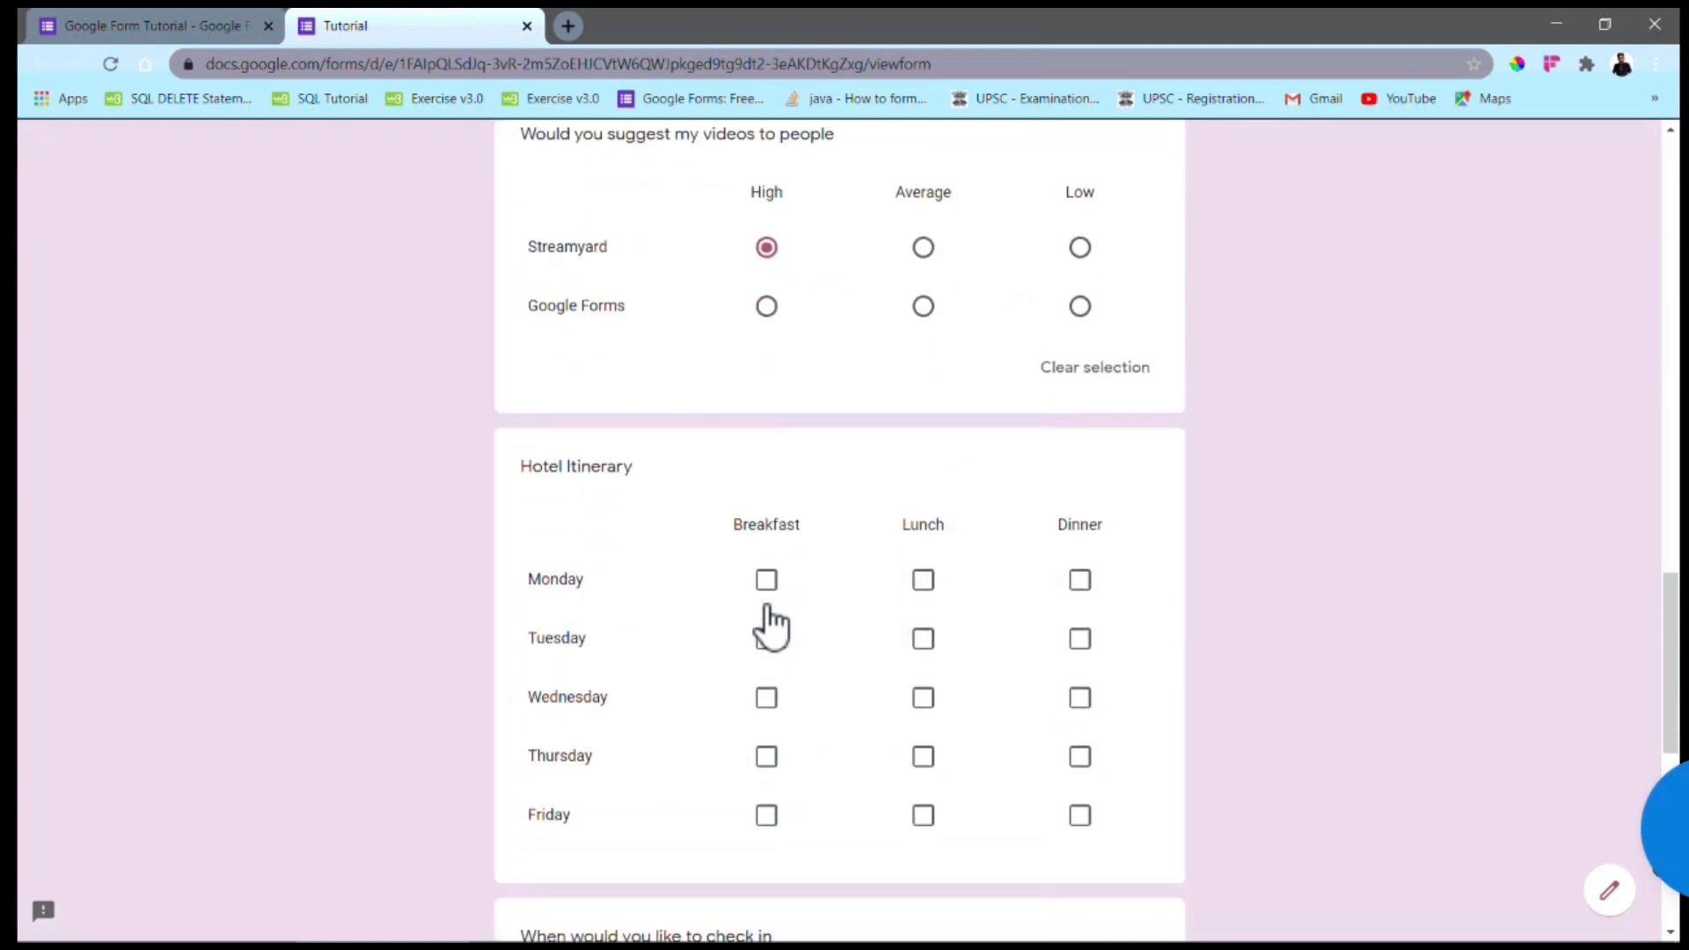
pyautogui.click(768, 607)
pyautogui.press('Tab')
pyautogui.press('space')
pyautogui.press('Tab')
pyautogui.press('space')
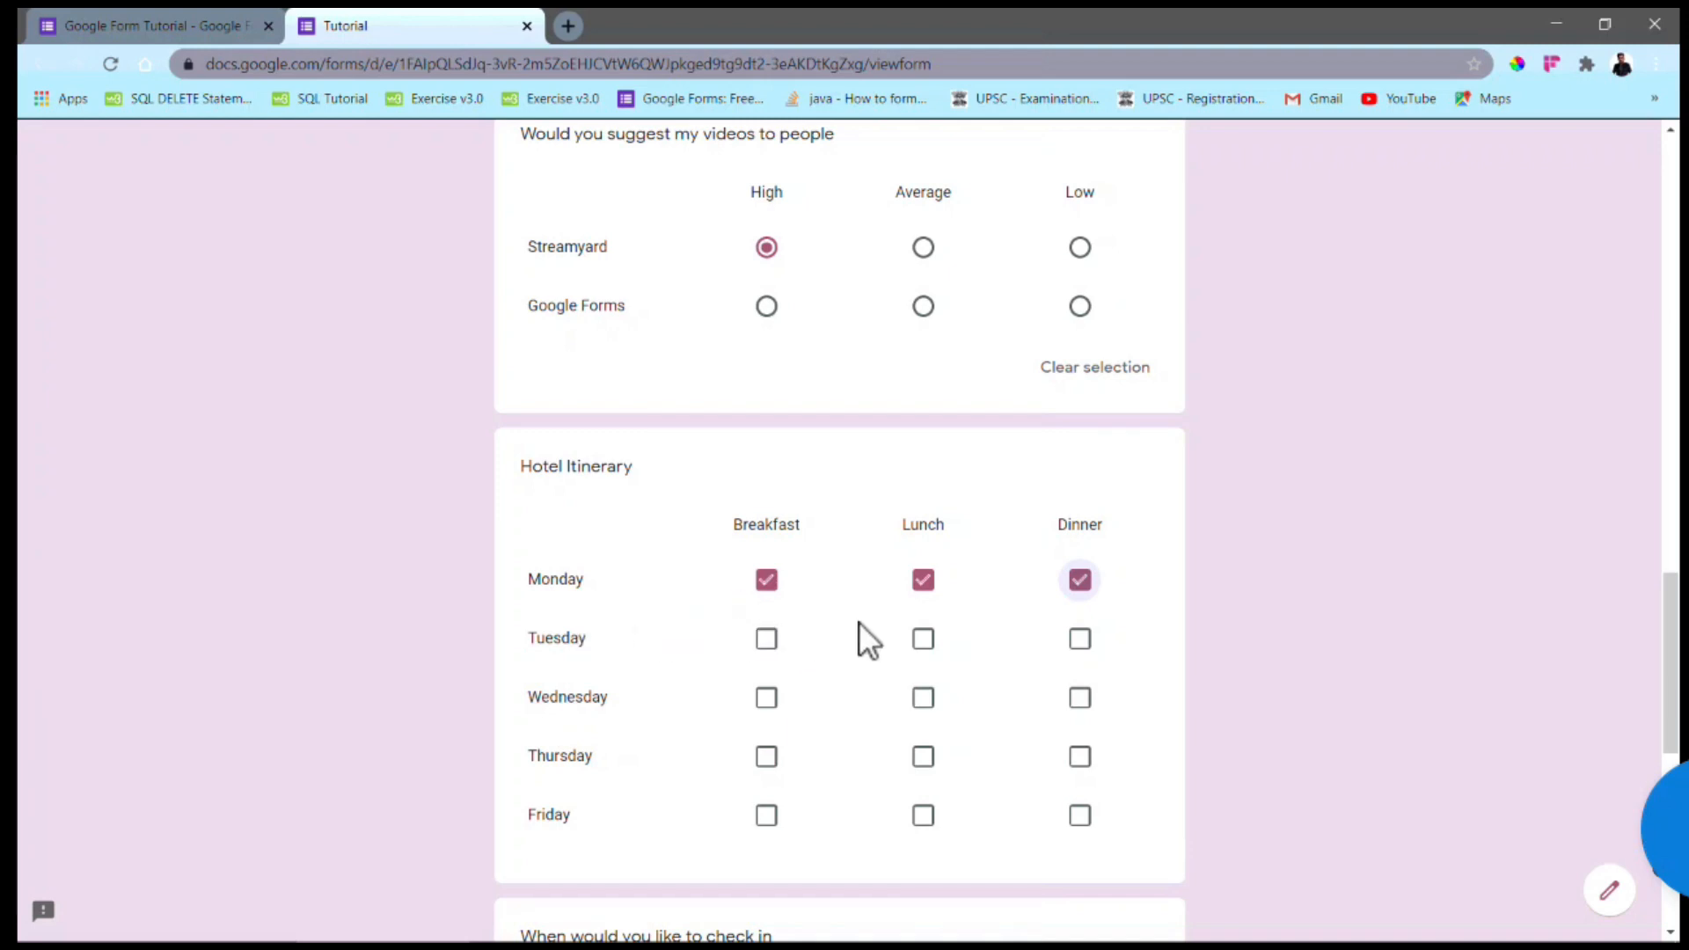
# Tick Lunch and Dinner for Tuesday and Dinner for Wednesday in the Hotel Itinerary grid.
pyautogui.click(924, 637)
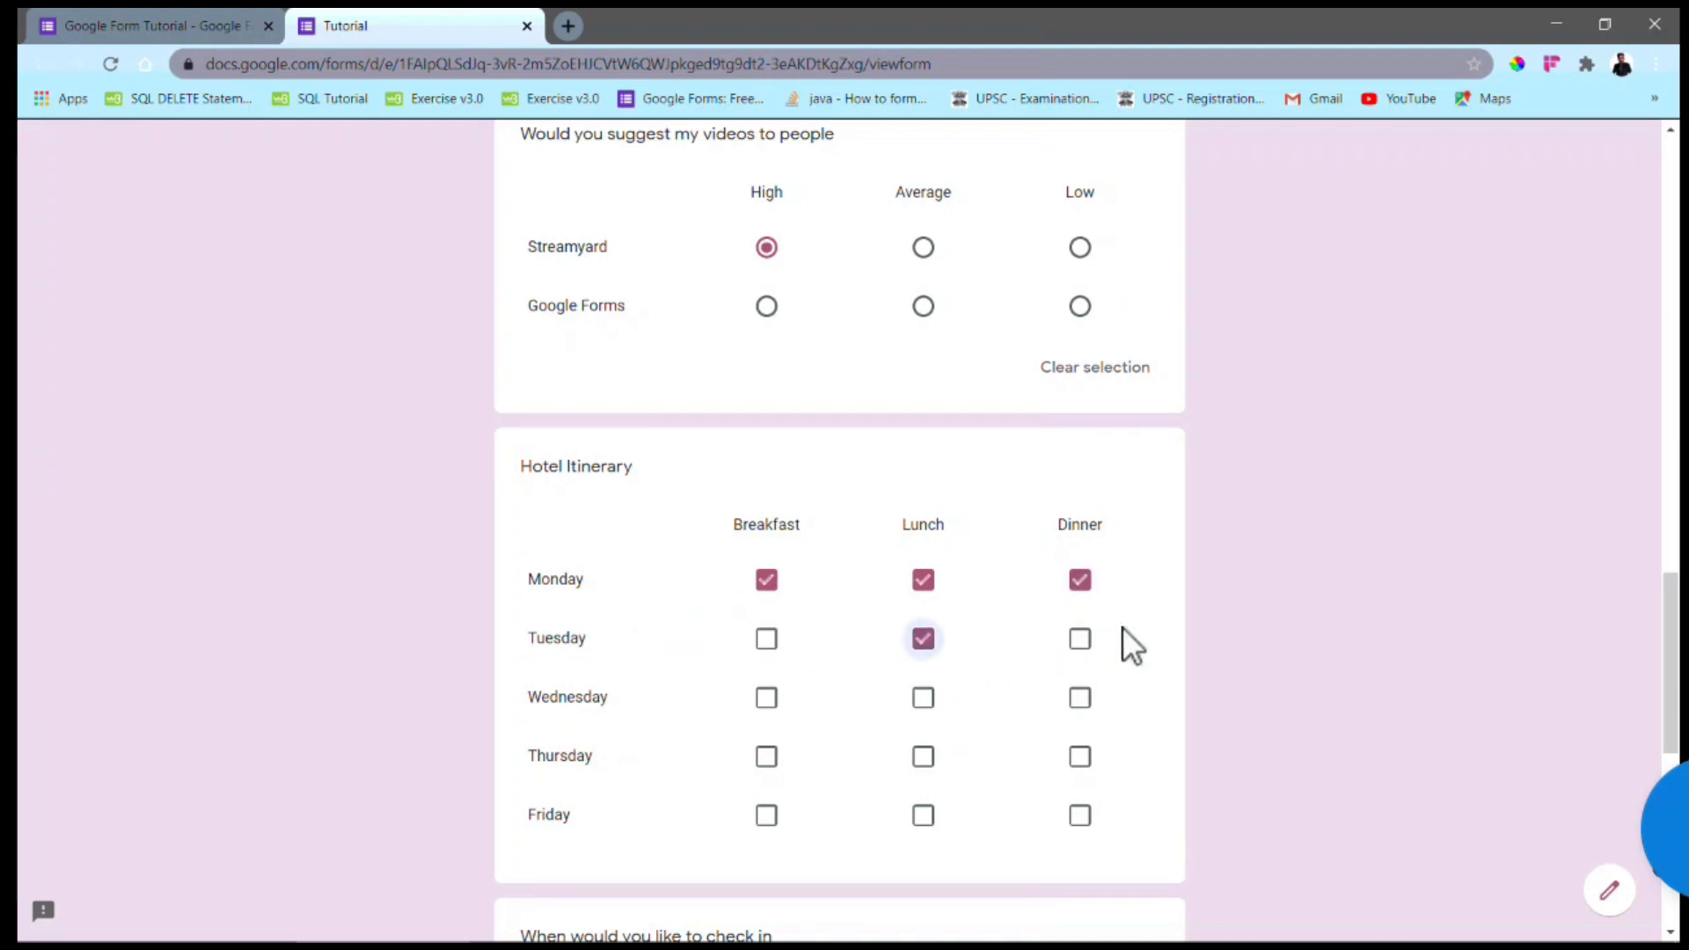
pyautogui.click(1077, 650)
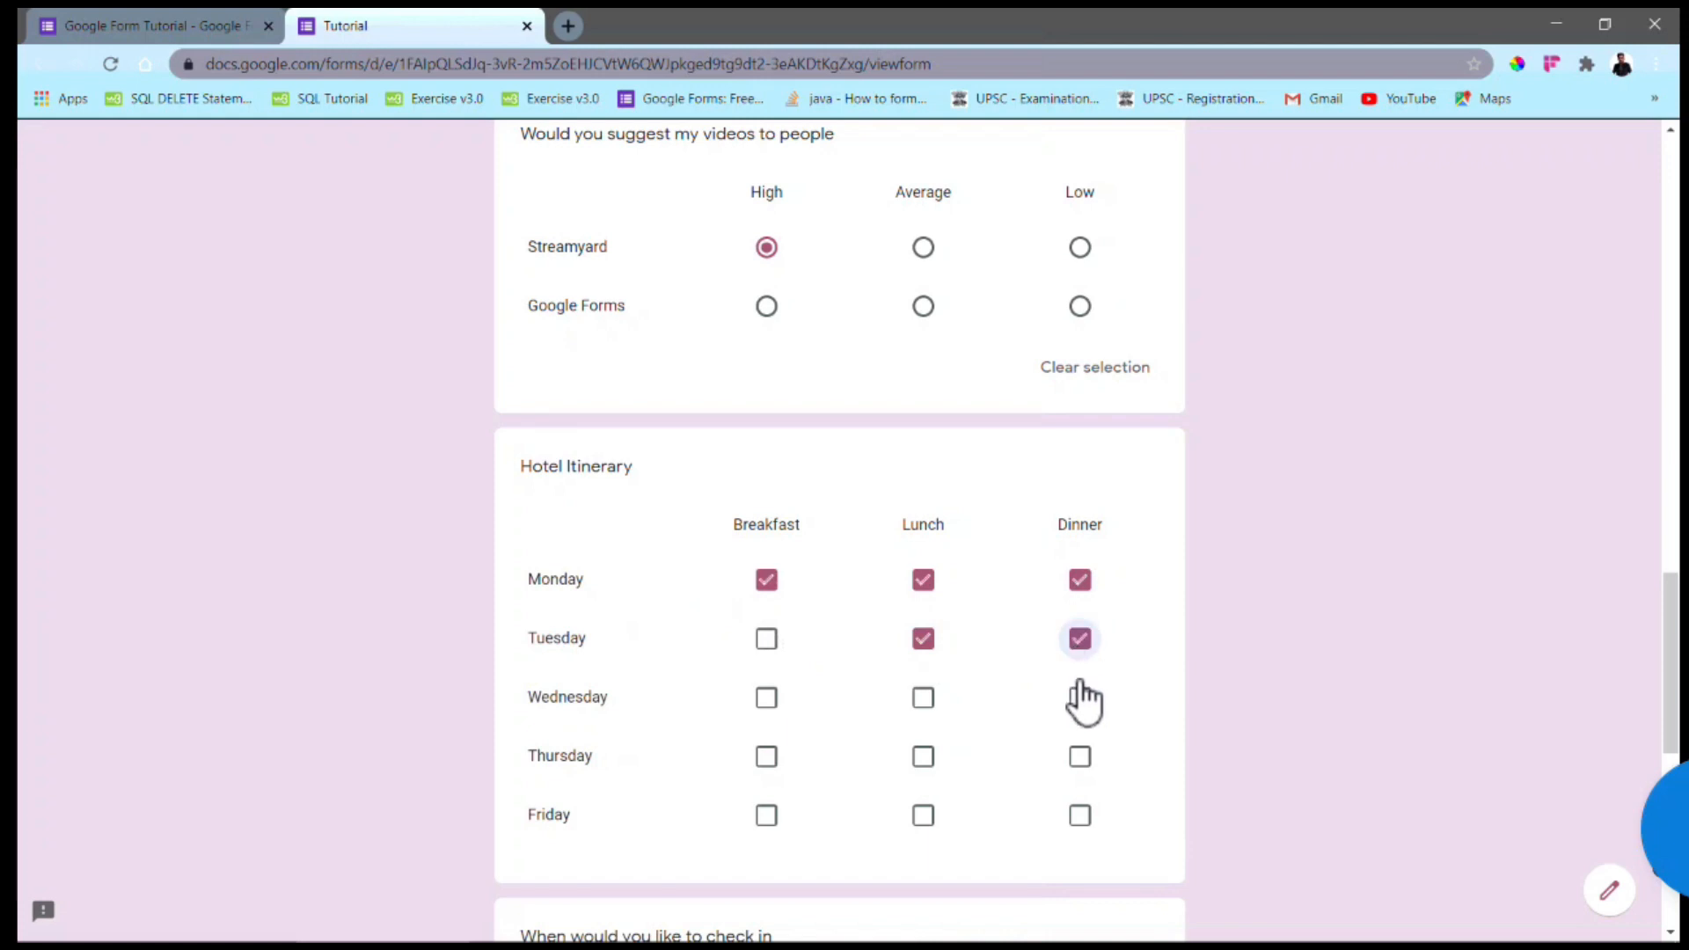
pyautogui.click(1079, 695)
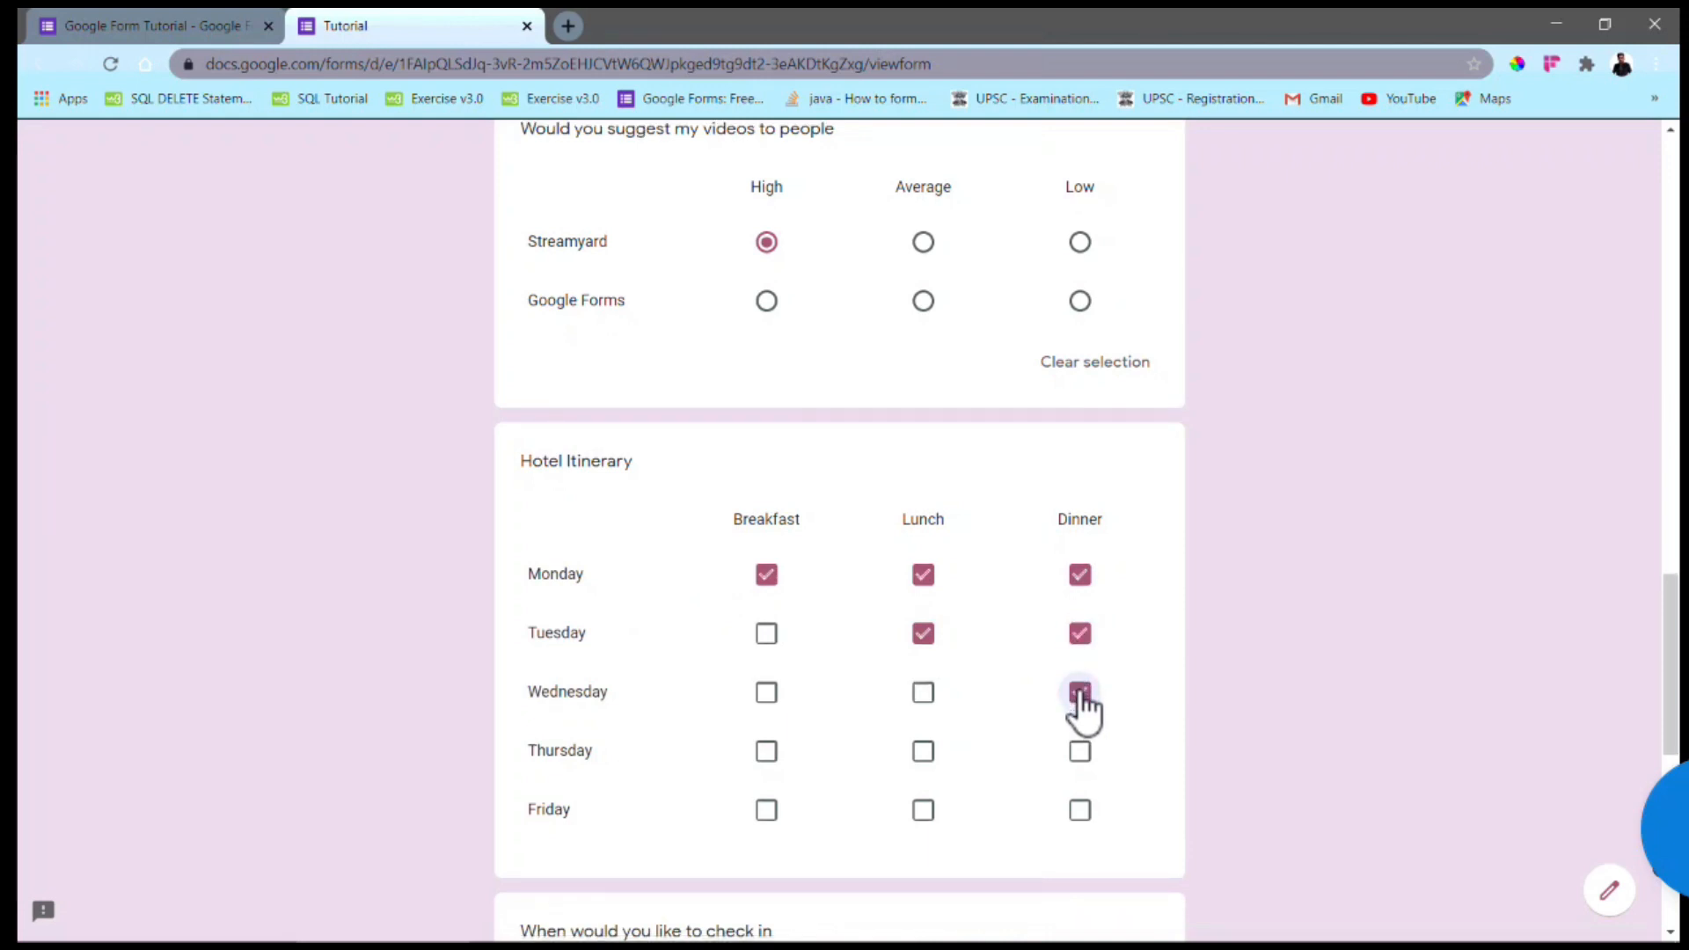
# Submit the sample response, leaving the check-in time question blank.
pyautogui.scroll(-4, 1082, 708)
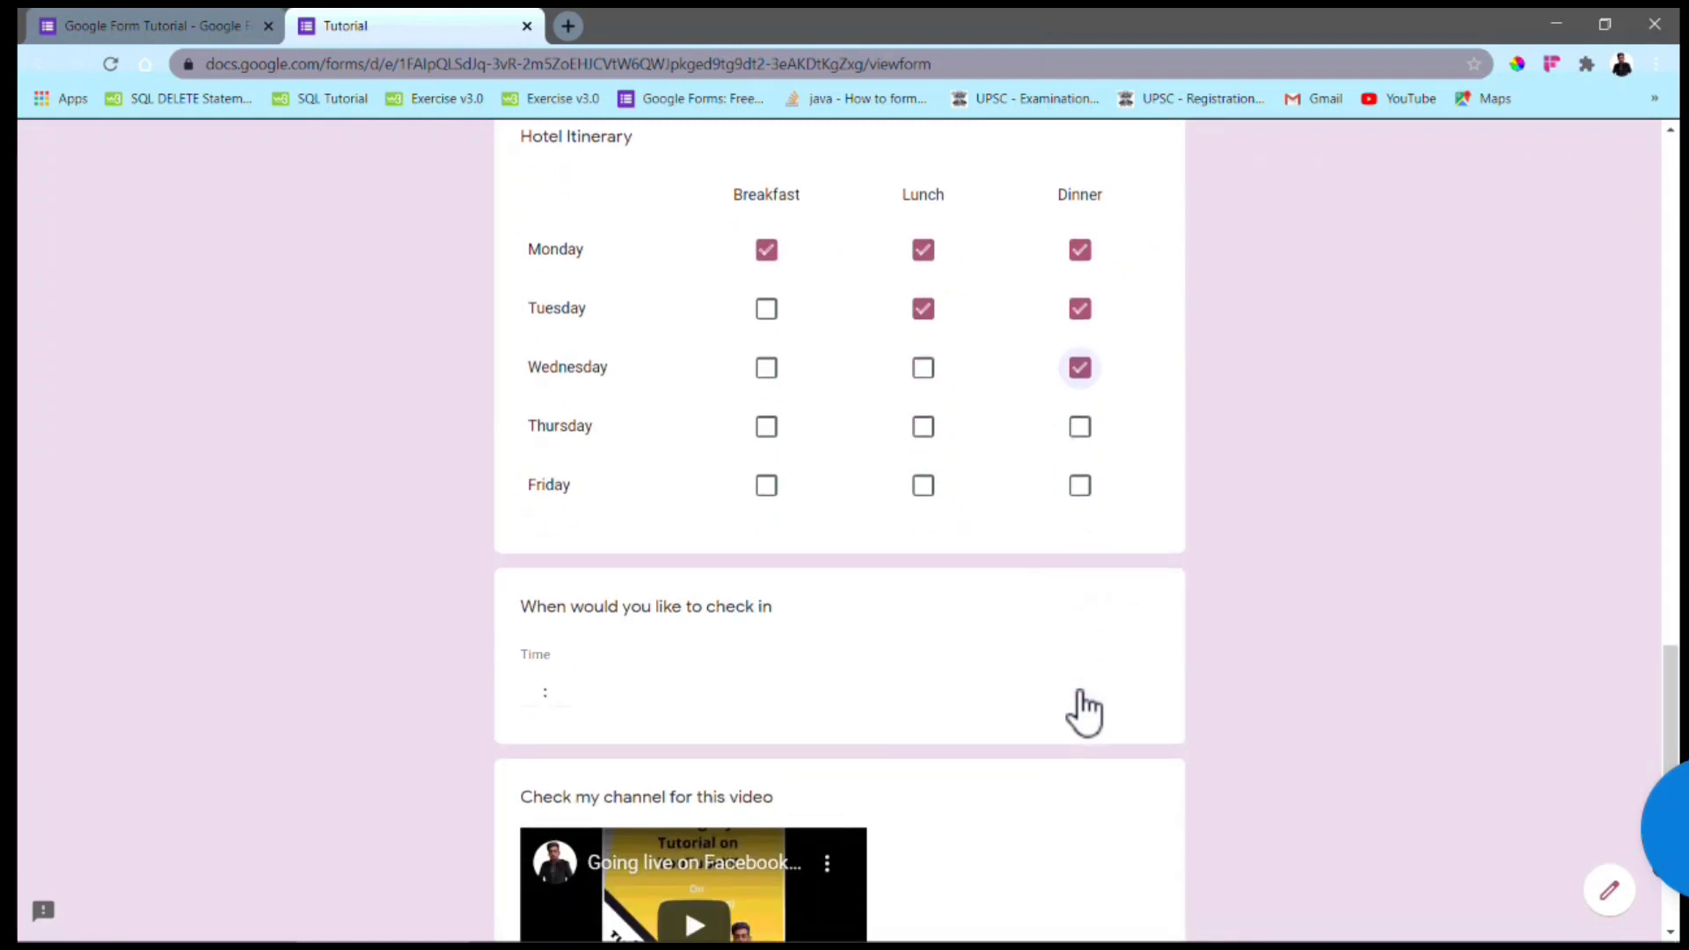
pyautogui.scroll(-1, 1084, 712)
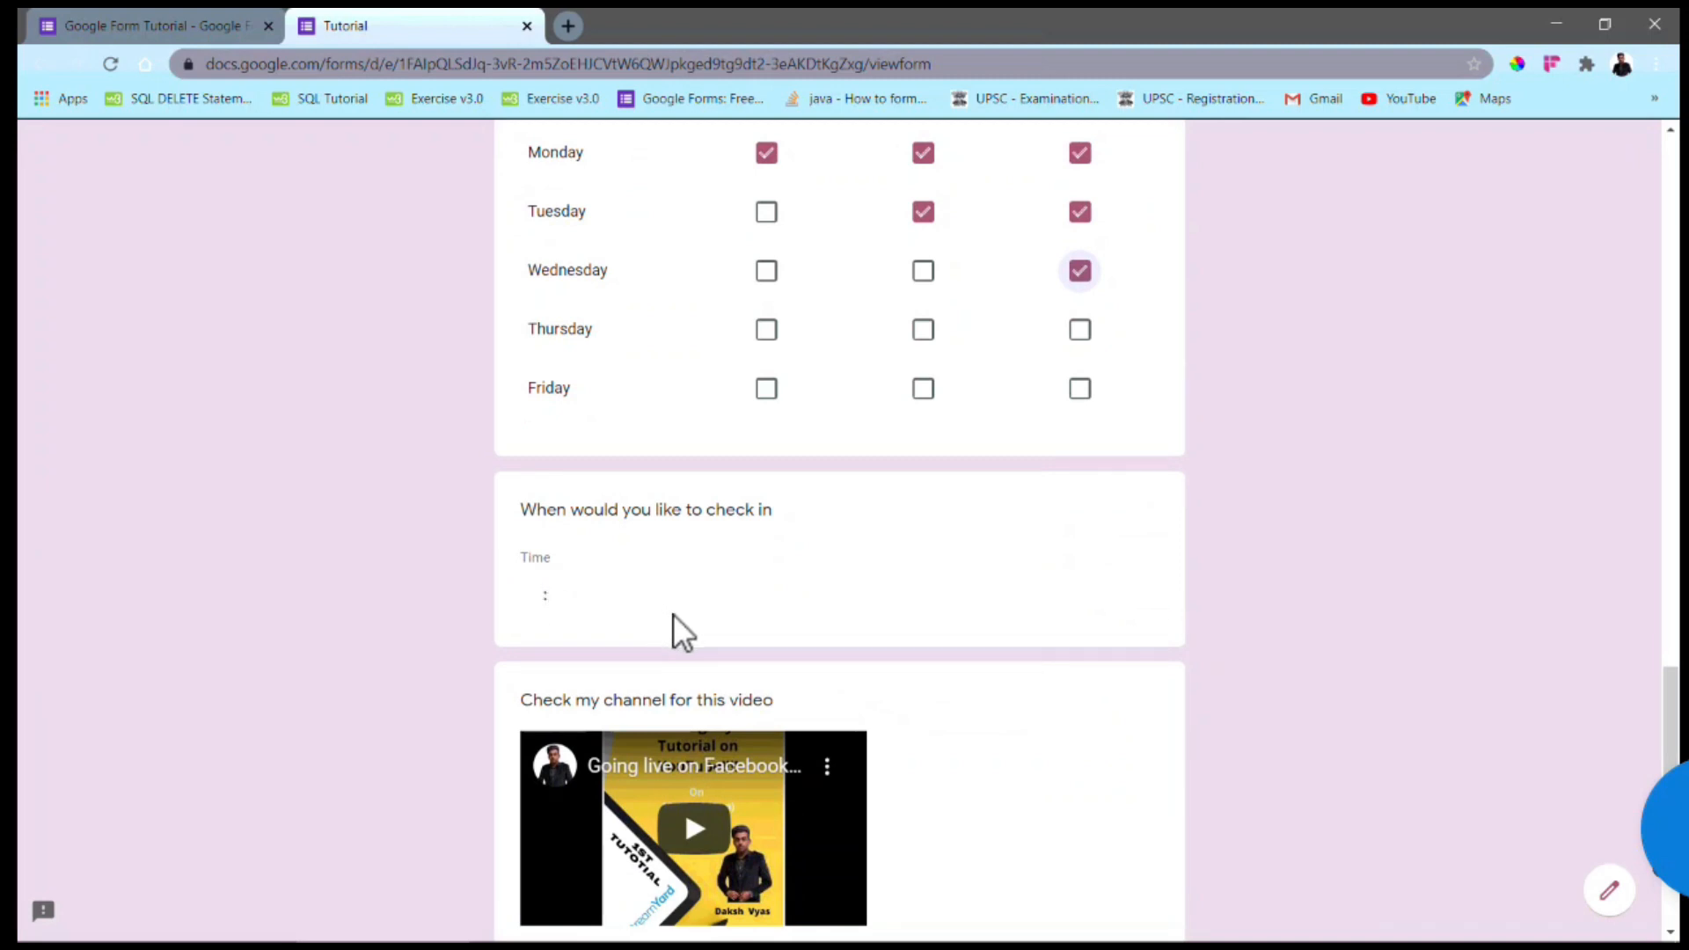
pyautogui.scroll(-1, 778, 623)
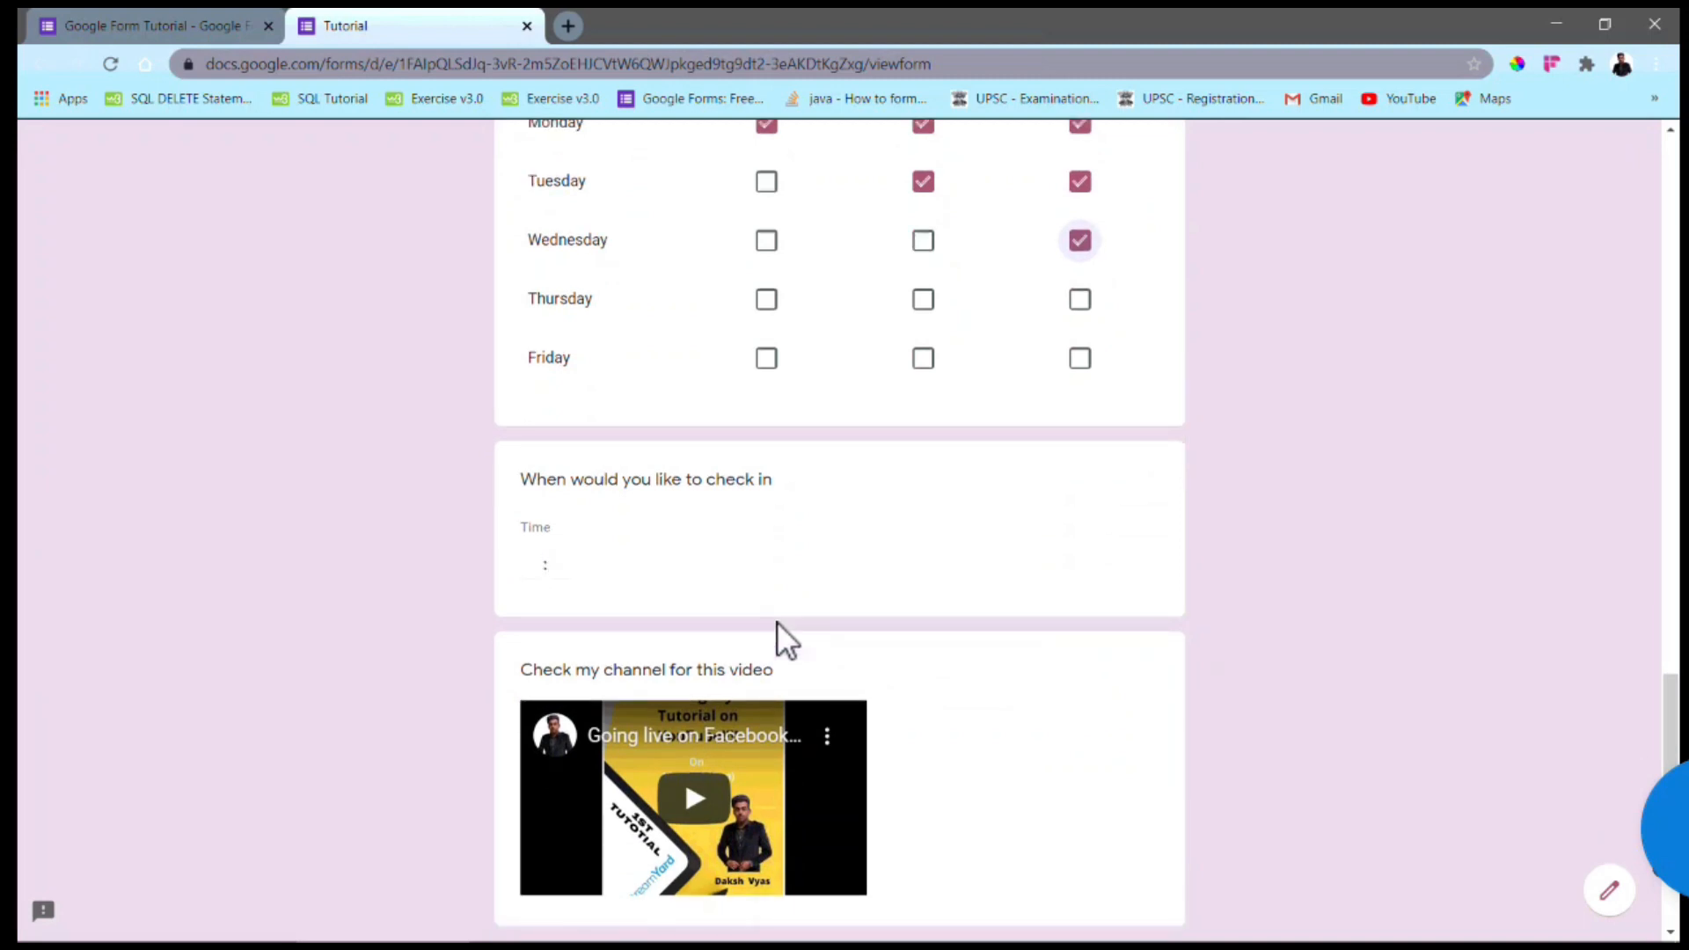
pyautogui.scroll(-3, 777, 622)
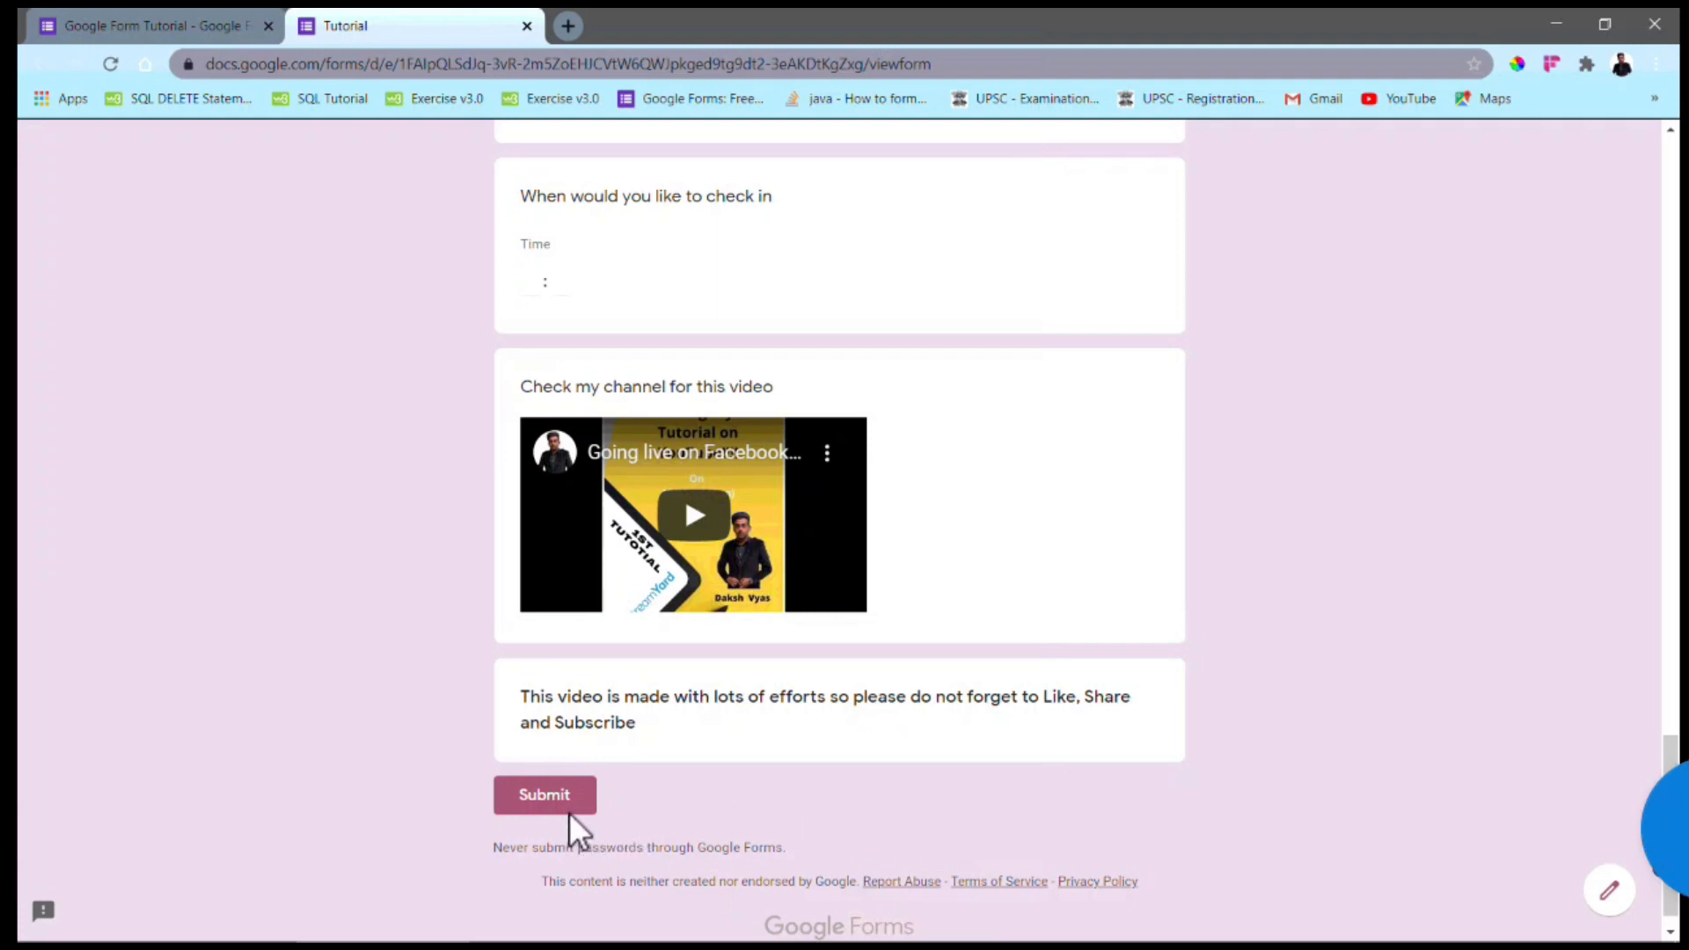
pyautogui.click(545, 795)
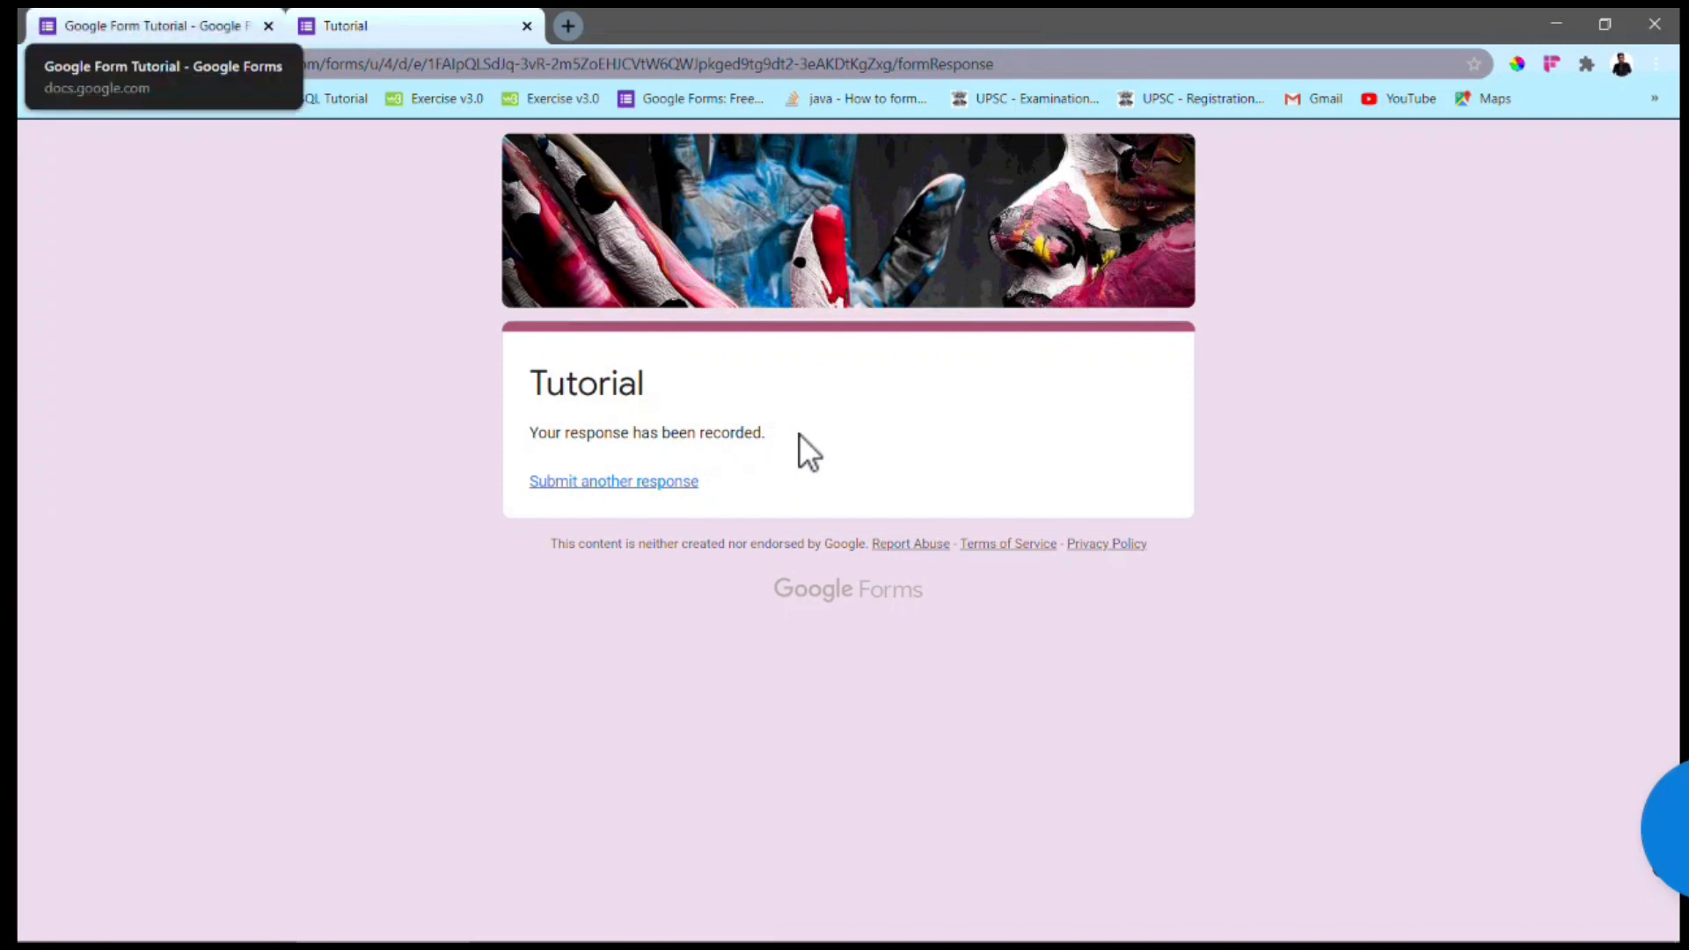
# Return to the form editor and review the summary of responses question by question.
pyautogui.click(159, 27)
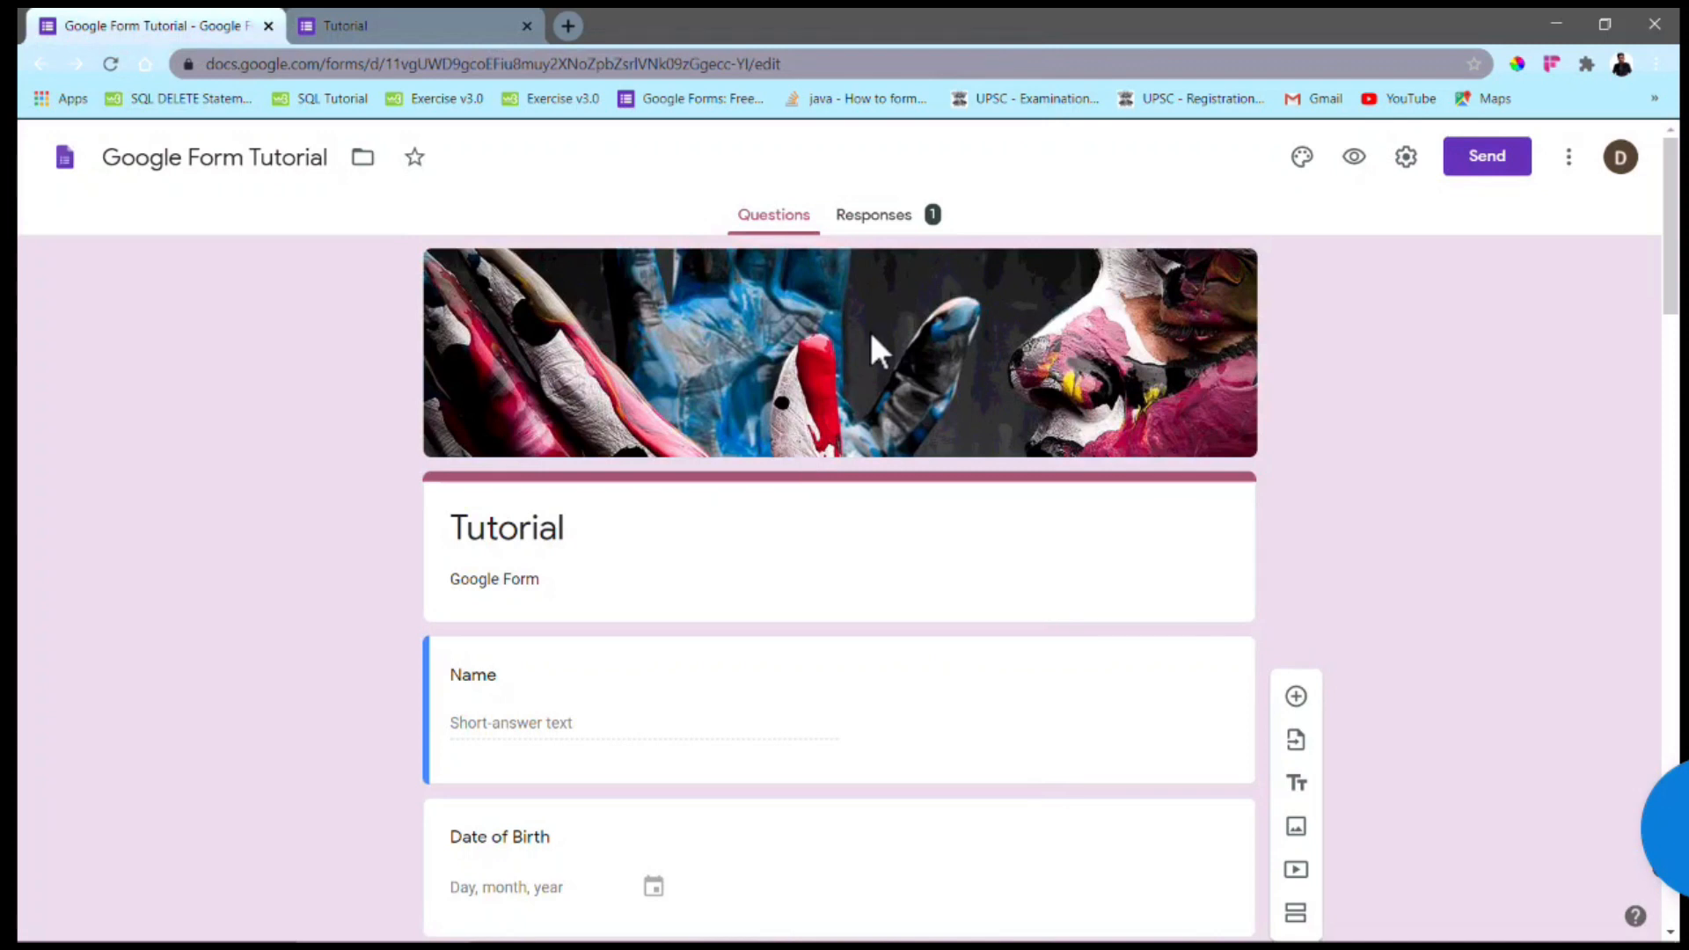
pyautogui.click(898, 211)
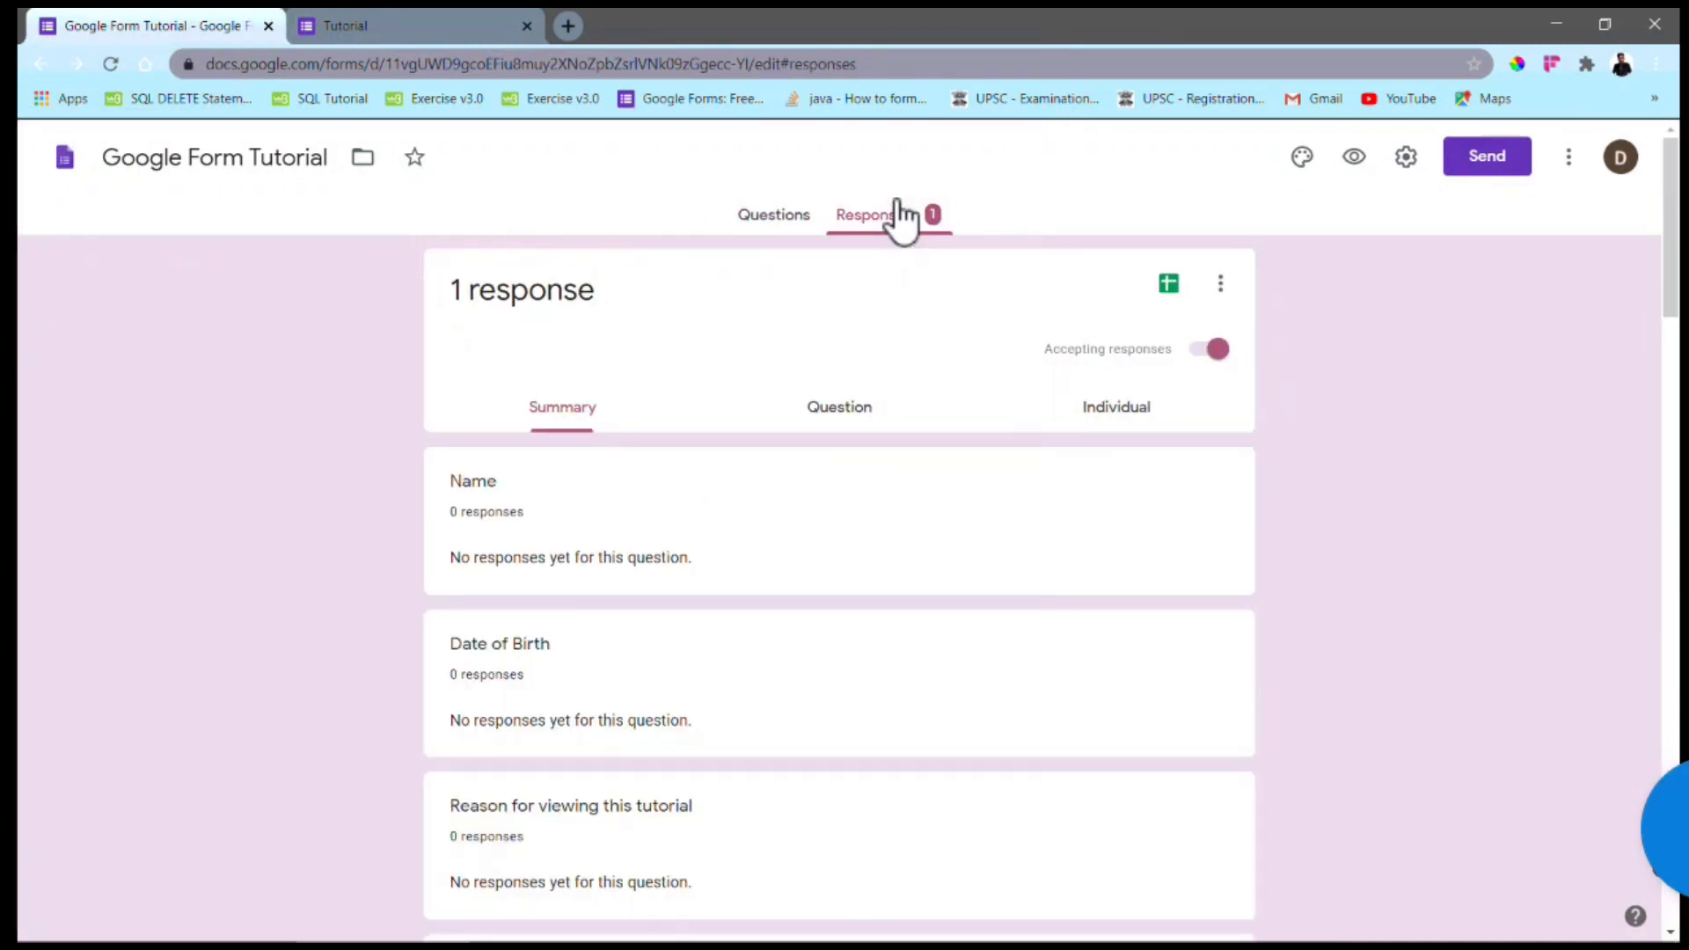
pyautogui.scroll(-7, 899, 211)
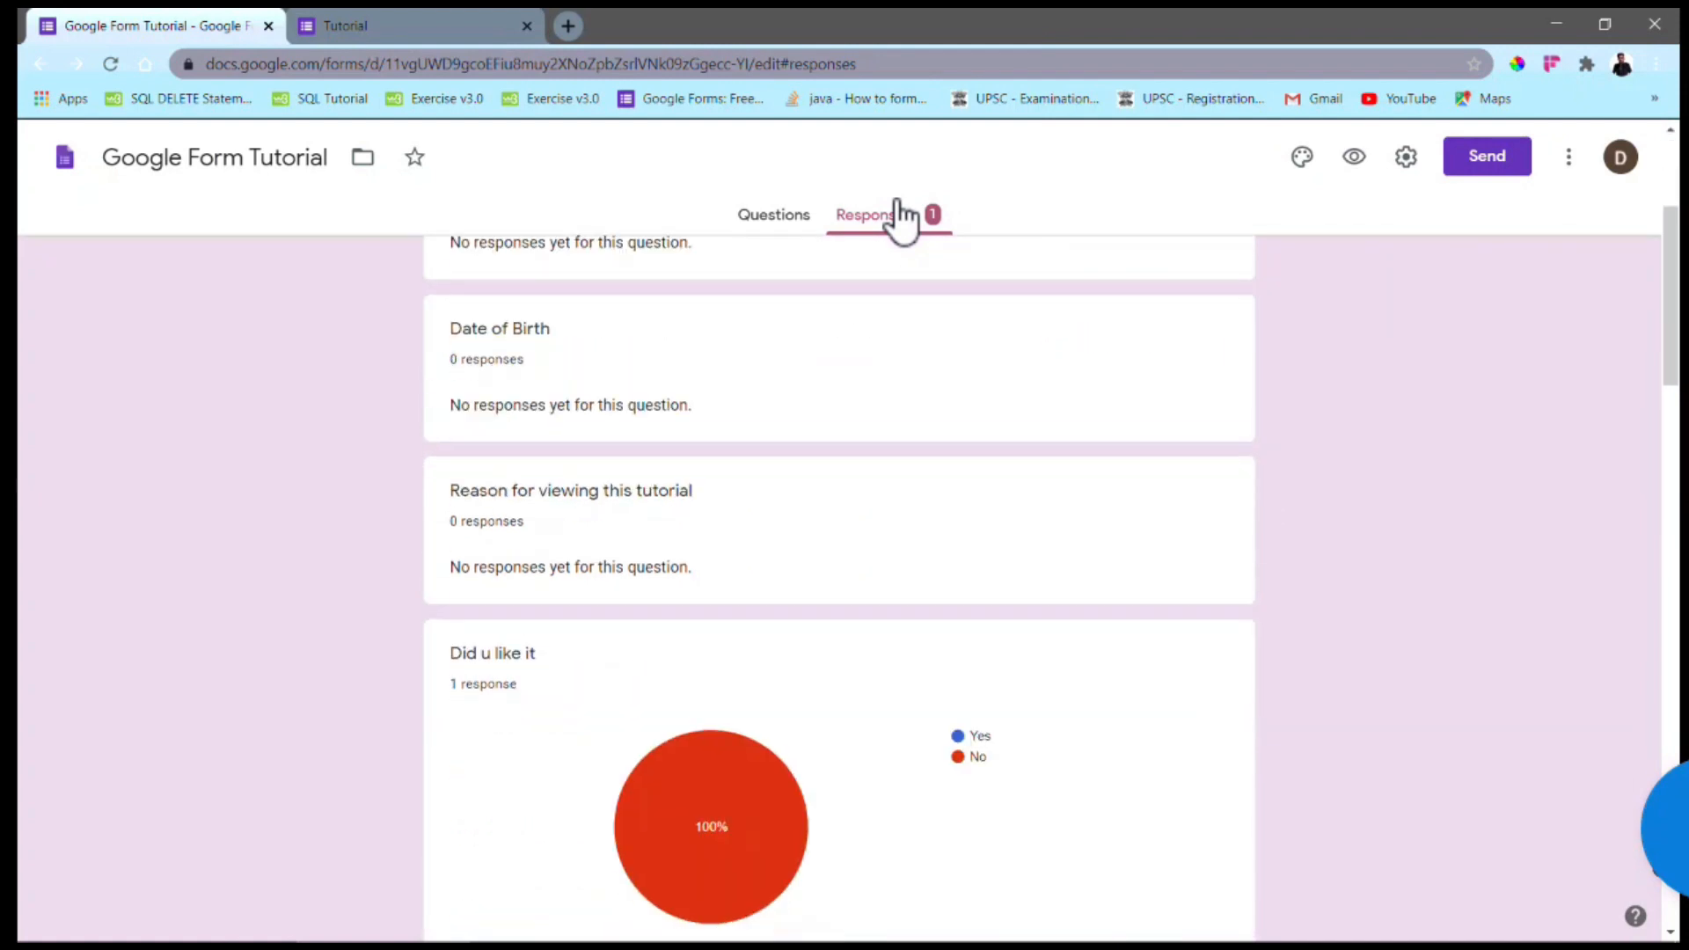
pyautogui.scroll(-1, 898, 211)
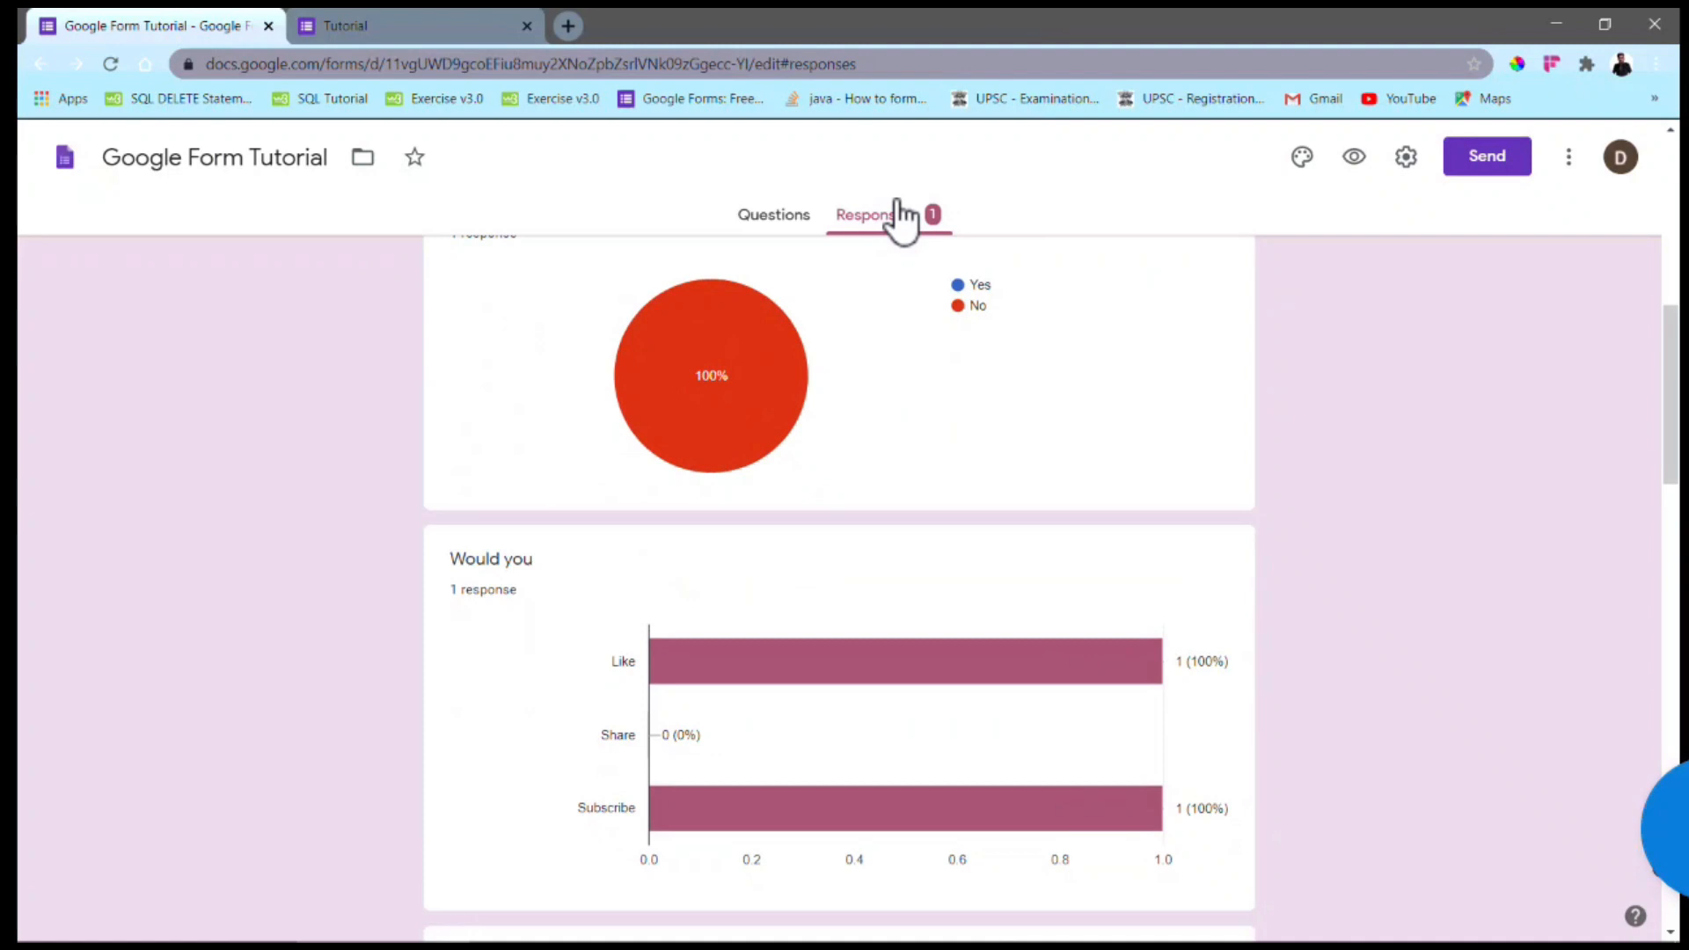
pyautogui.scroll(-2, 898, 211)
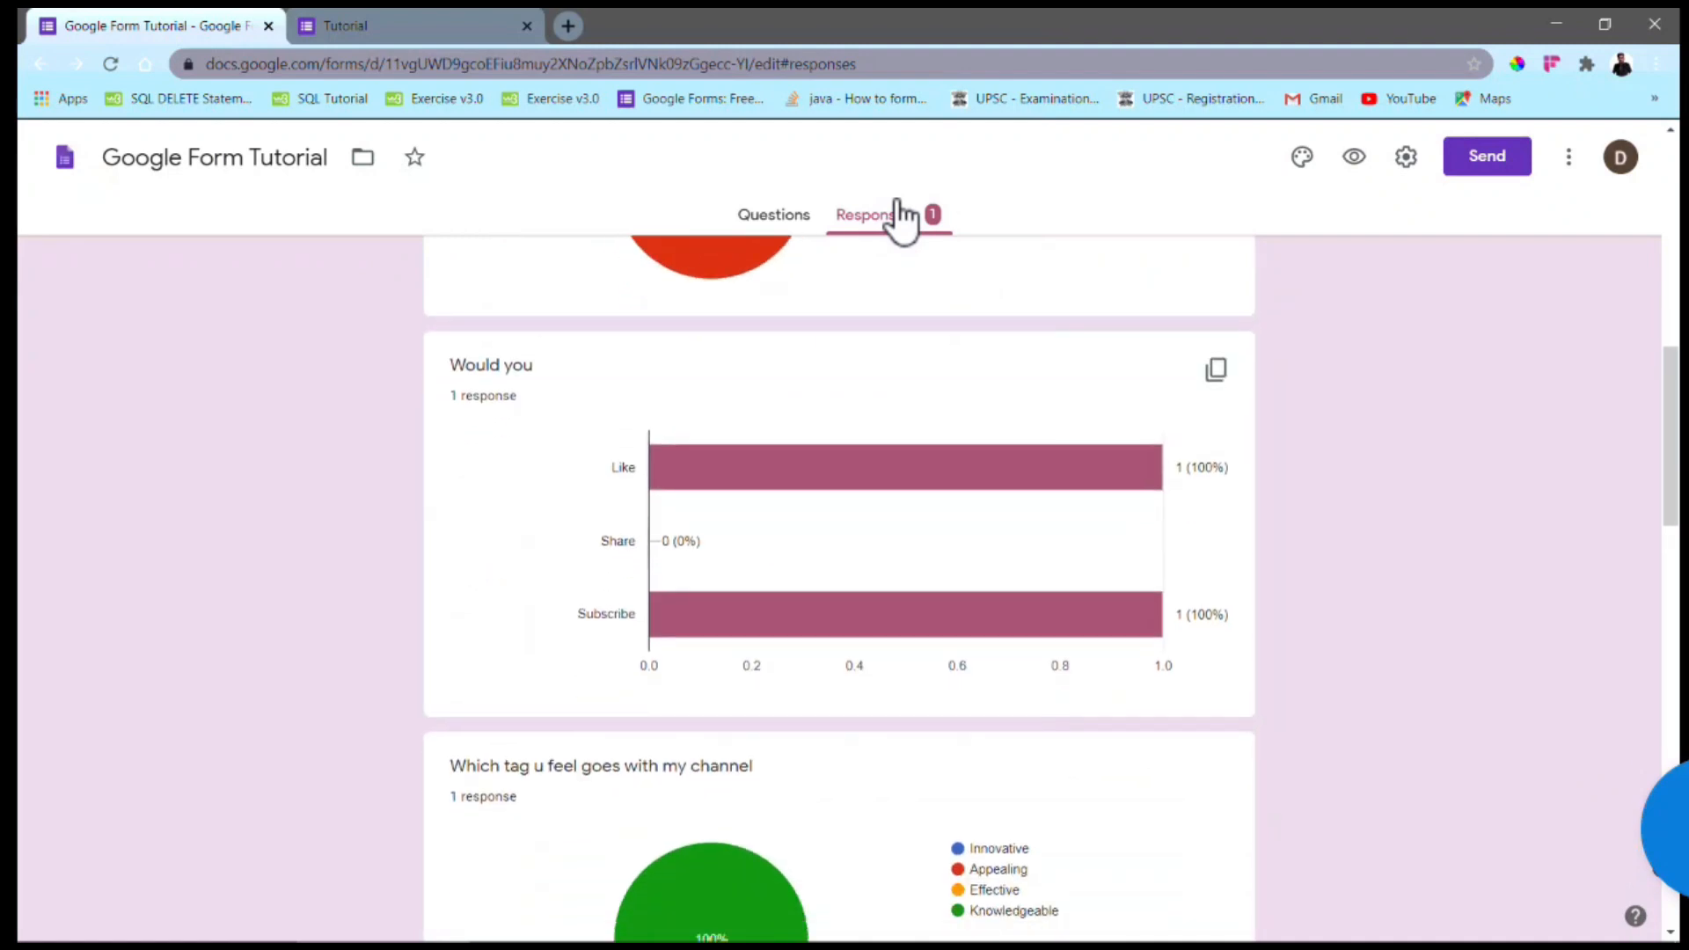
pyautogui.scroll(-8, 898, 211)
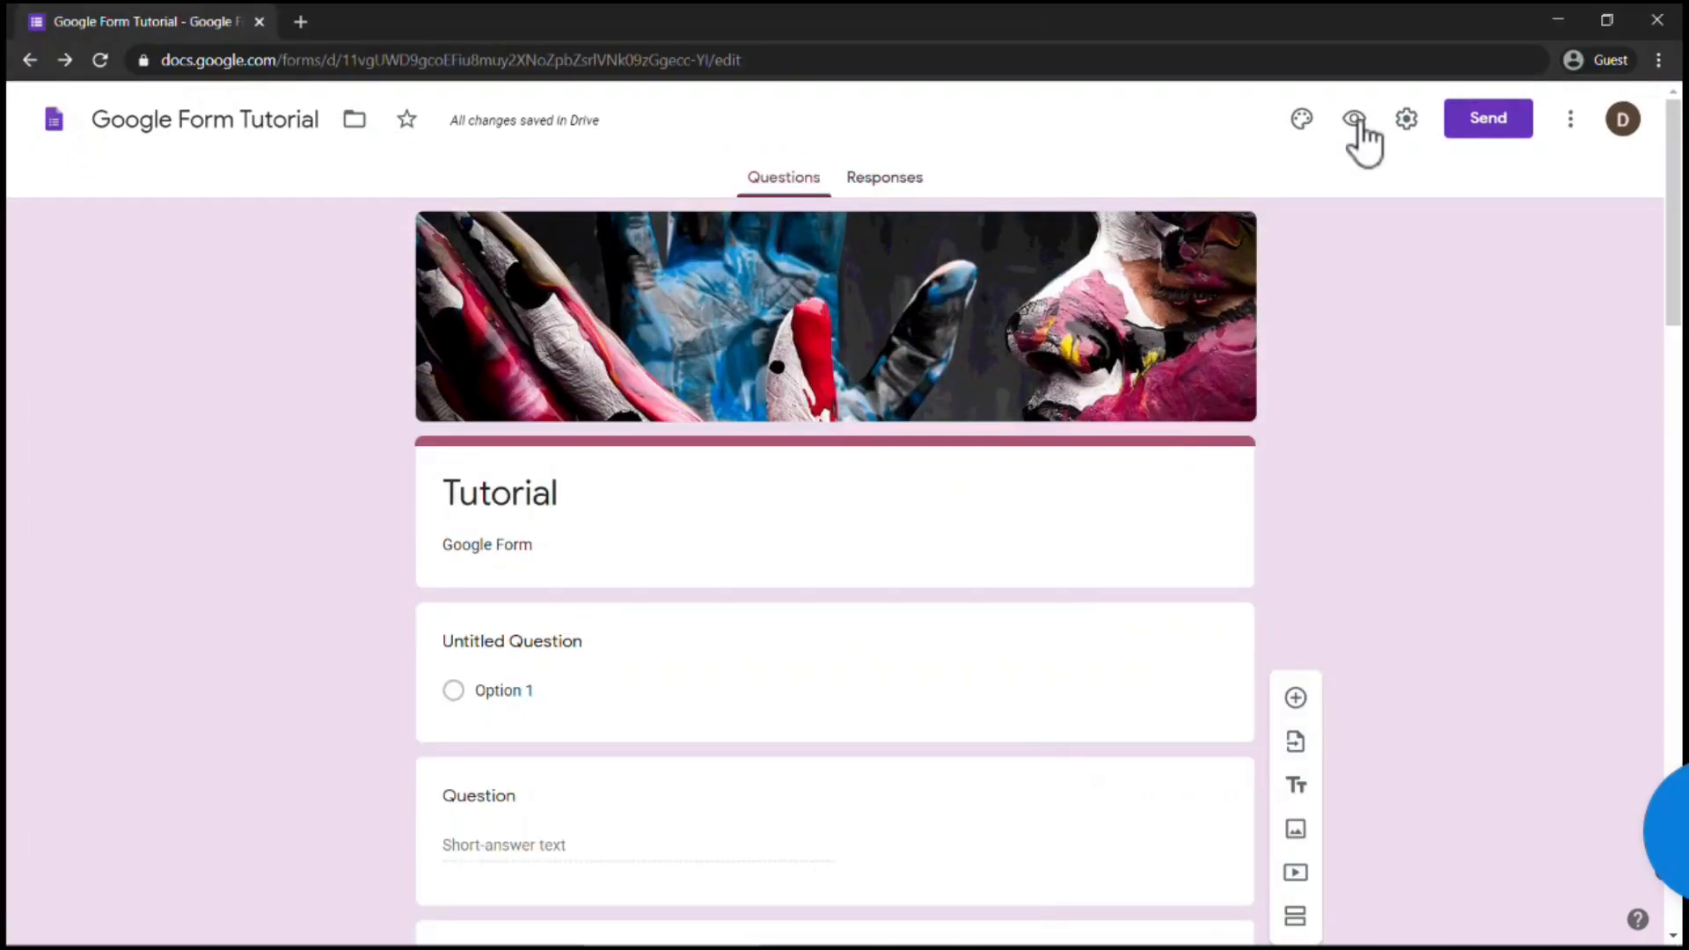
# In the form settings, turn on email address collection and response receipts, and review the remaining general options.
pyautogui.click(1404, 123)
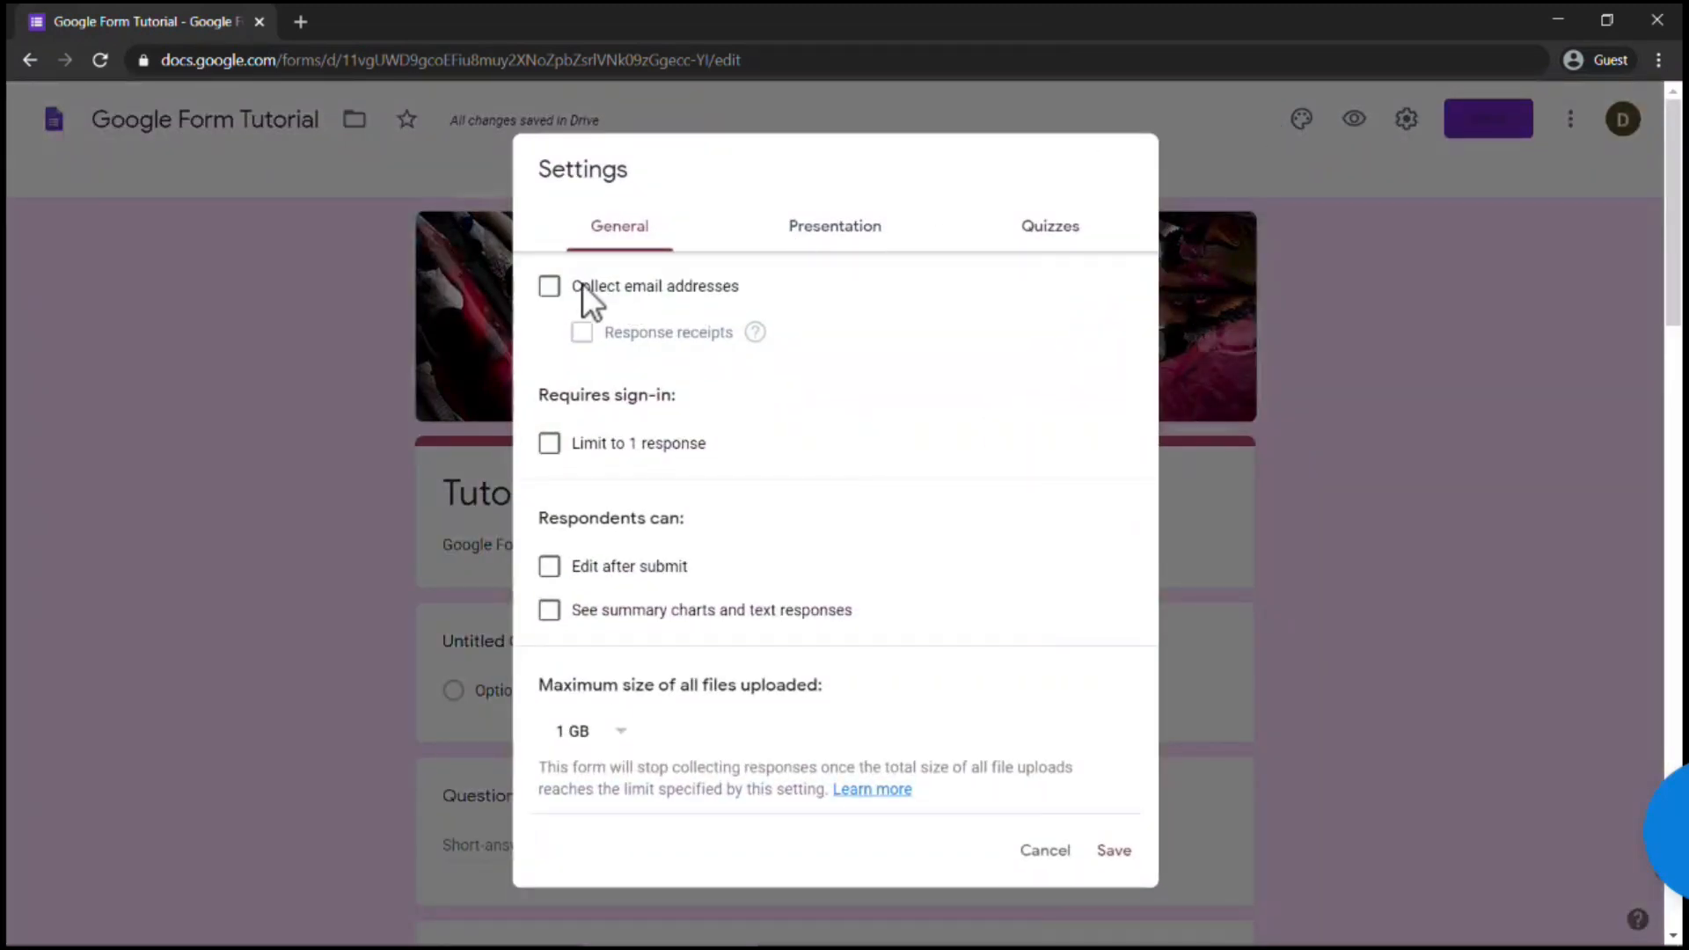
pyautogui.click(552, 292)
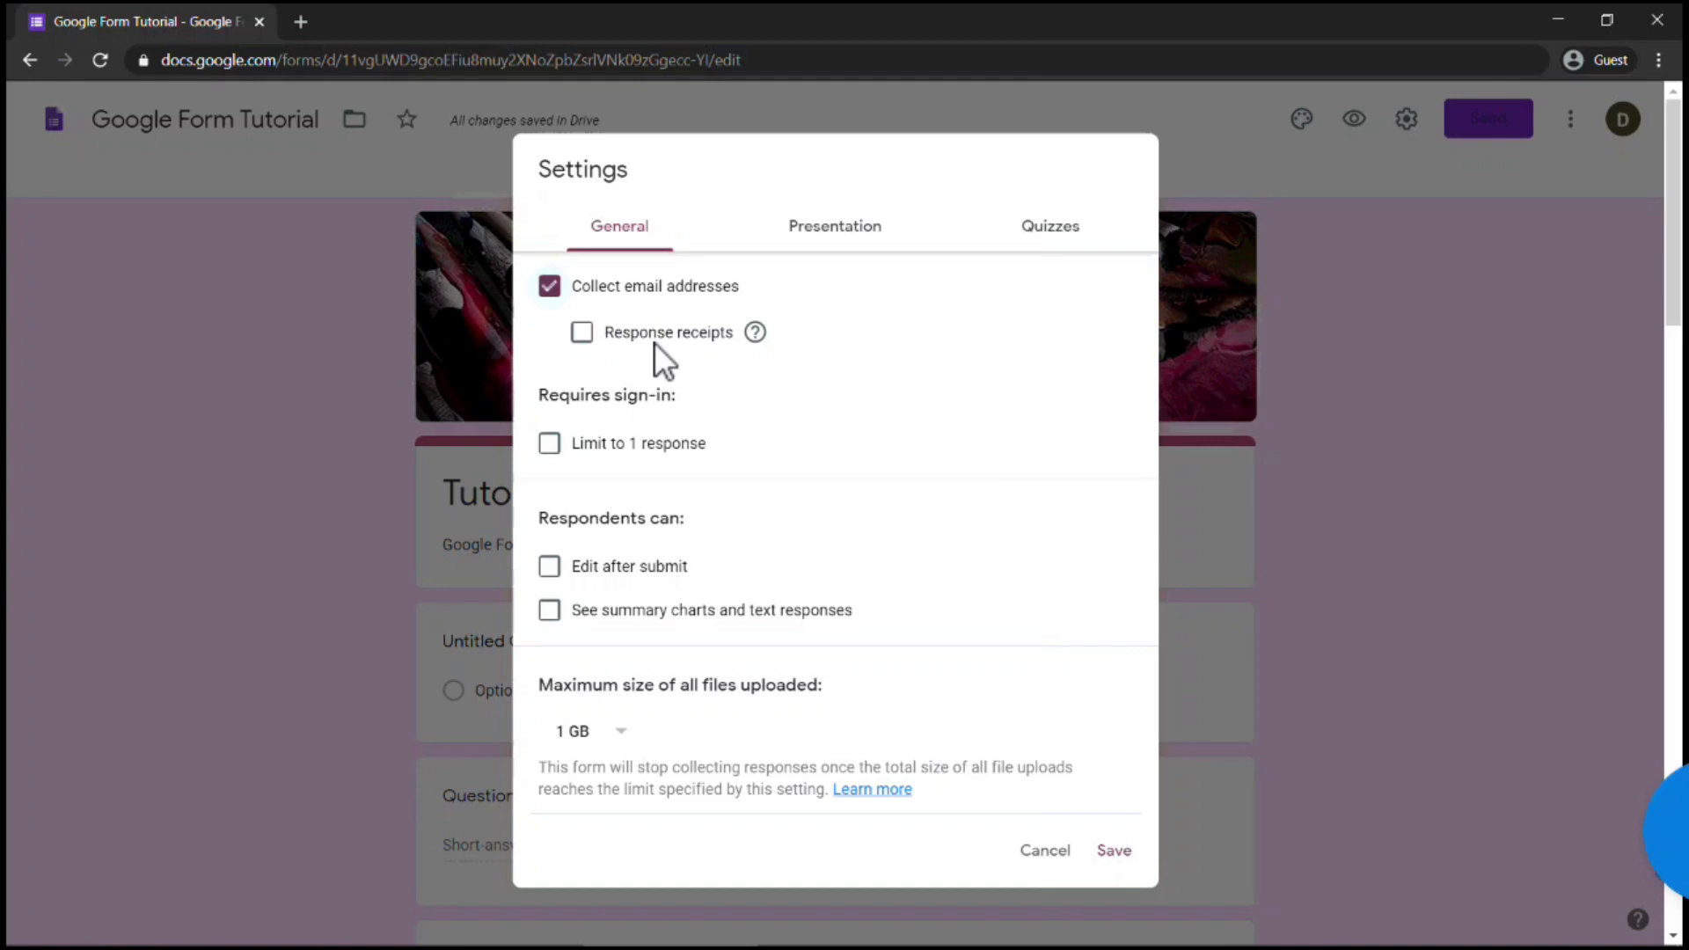
pyautogui.click(576, 333)
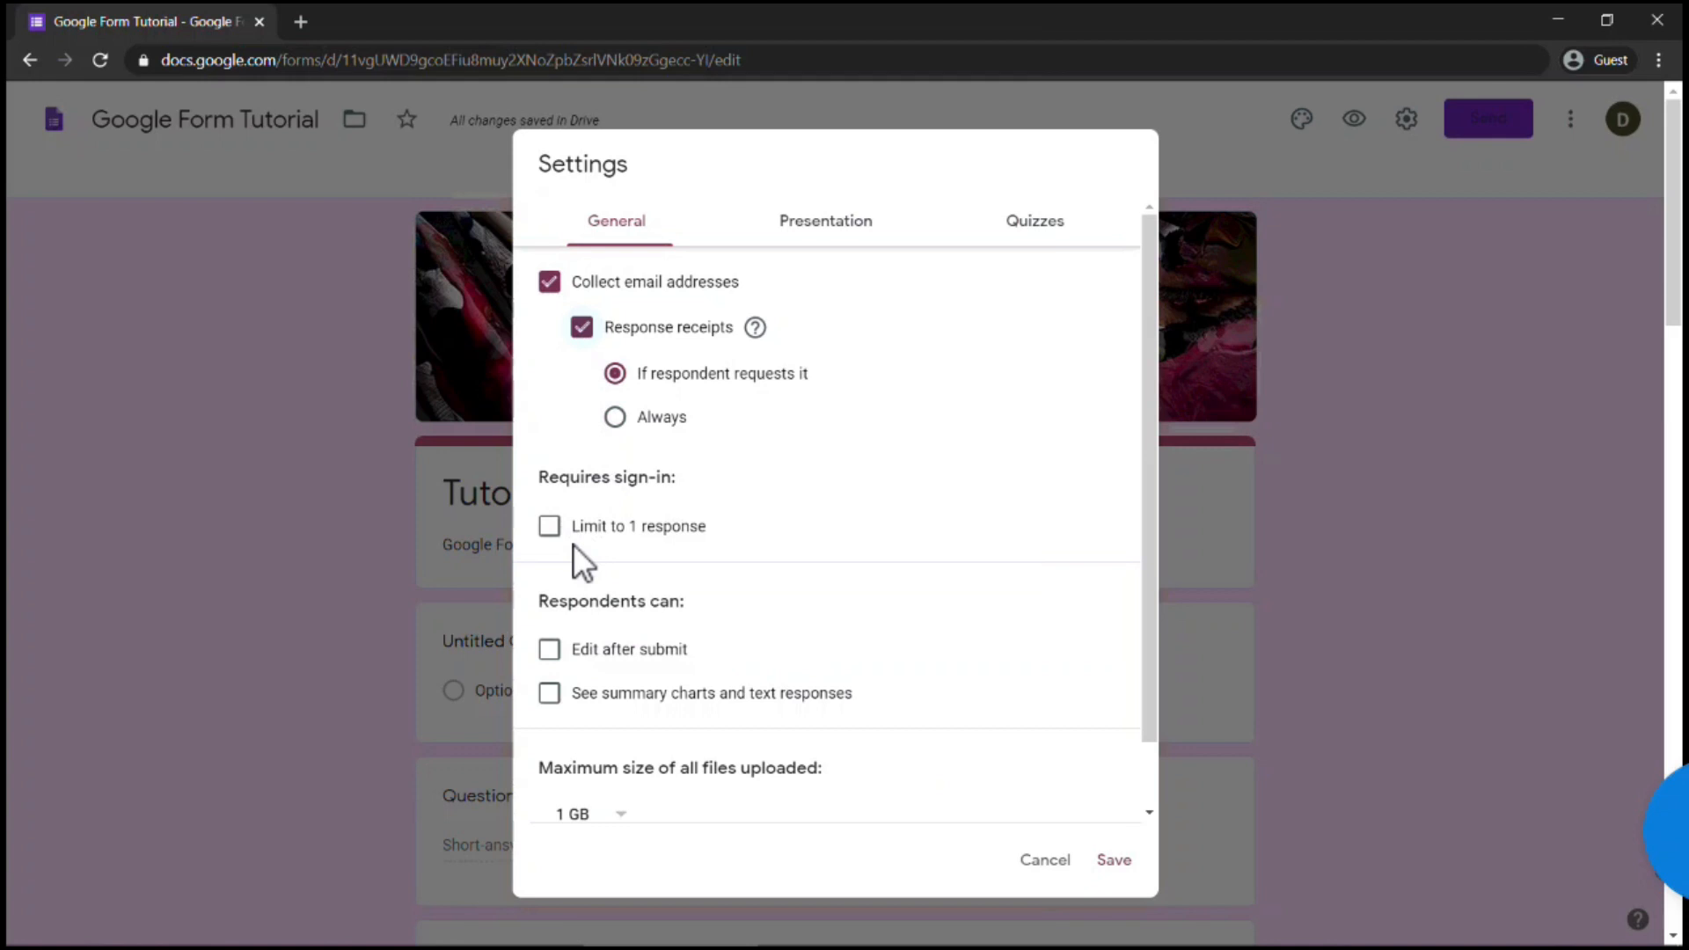
pyautogui.scroll(-1, 592, 607)
pyautogui.scroll(-1, 594, 627)
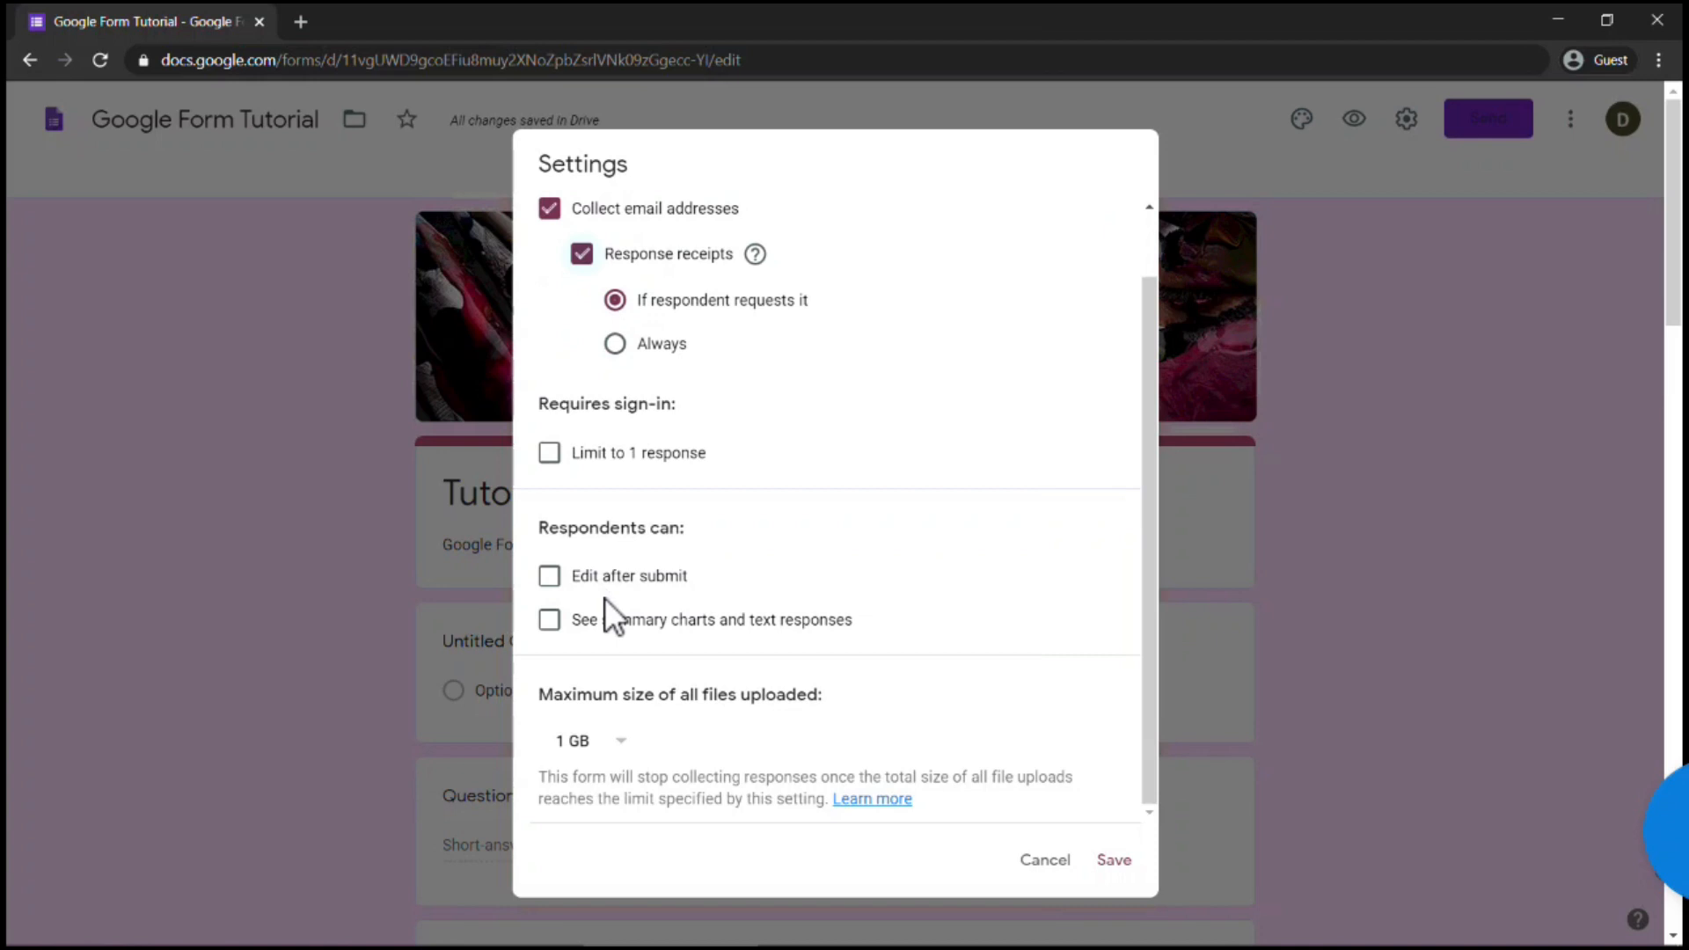
pyautogui.scroll(2, 604, 598)
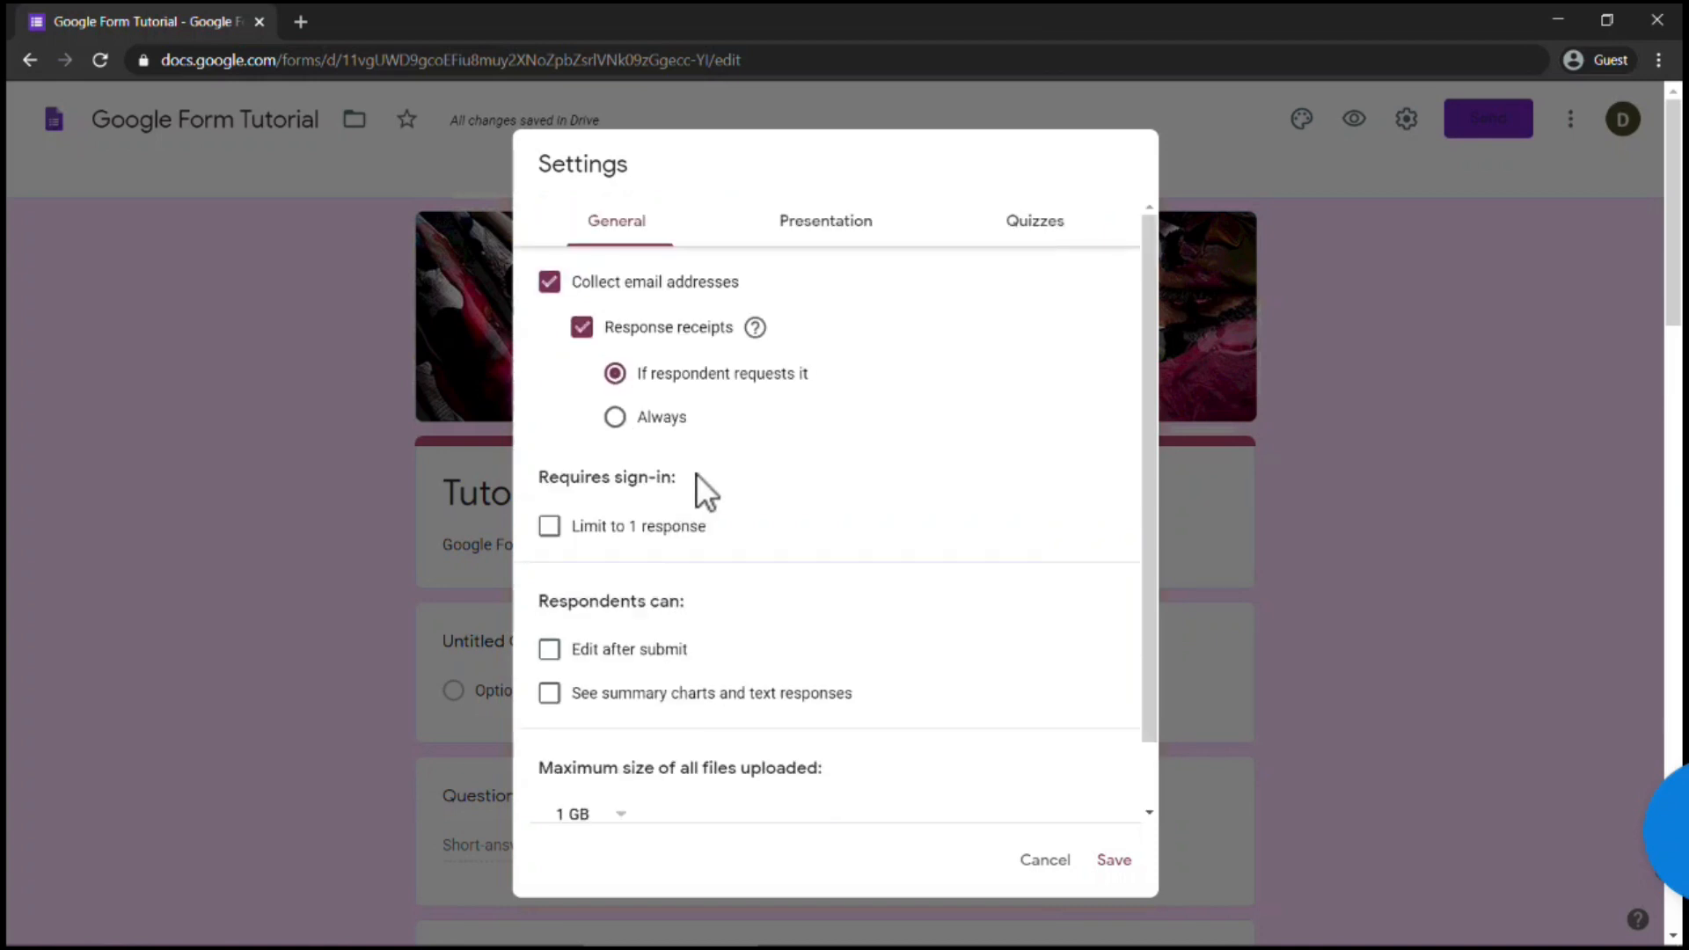
# Enter "Thanks for submitting your response" as the confirmation message in the presentation settings.
pyautogui.click(782, 236)
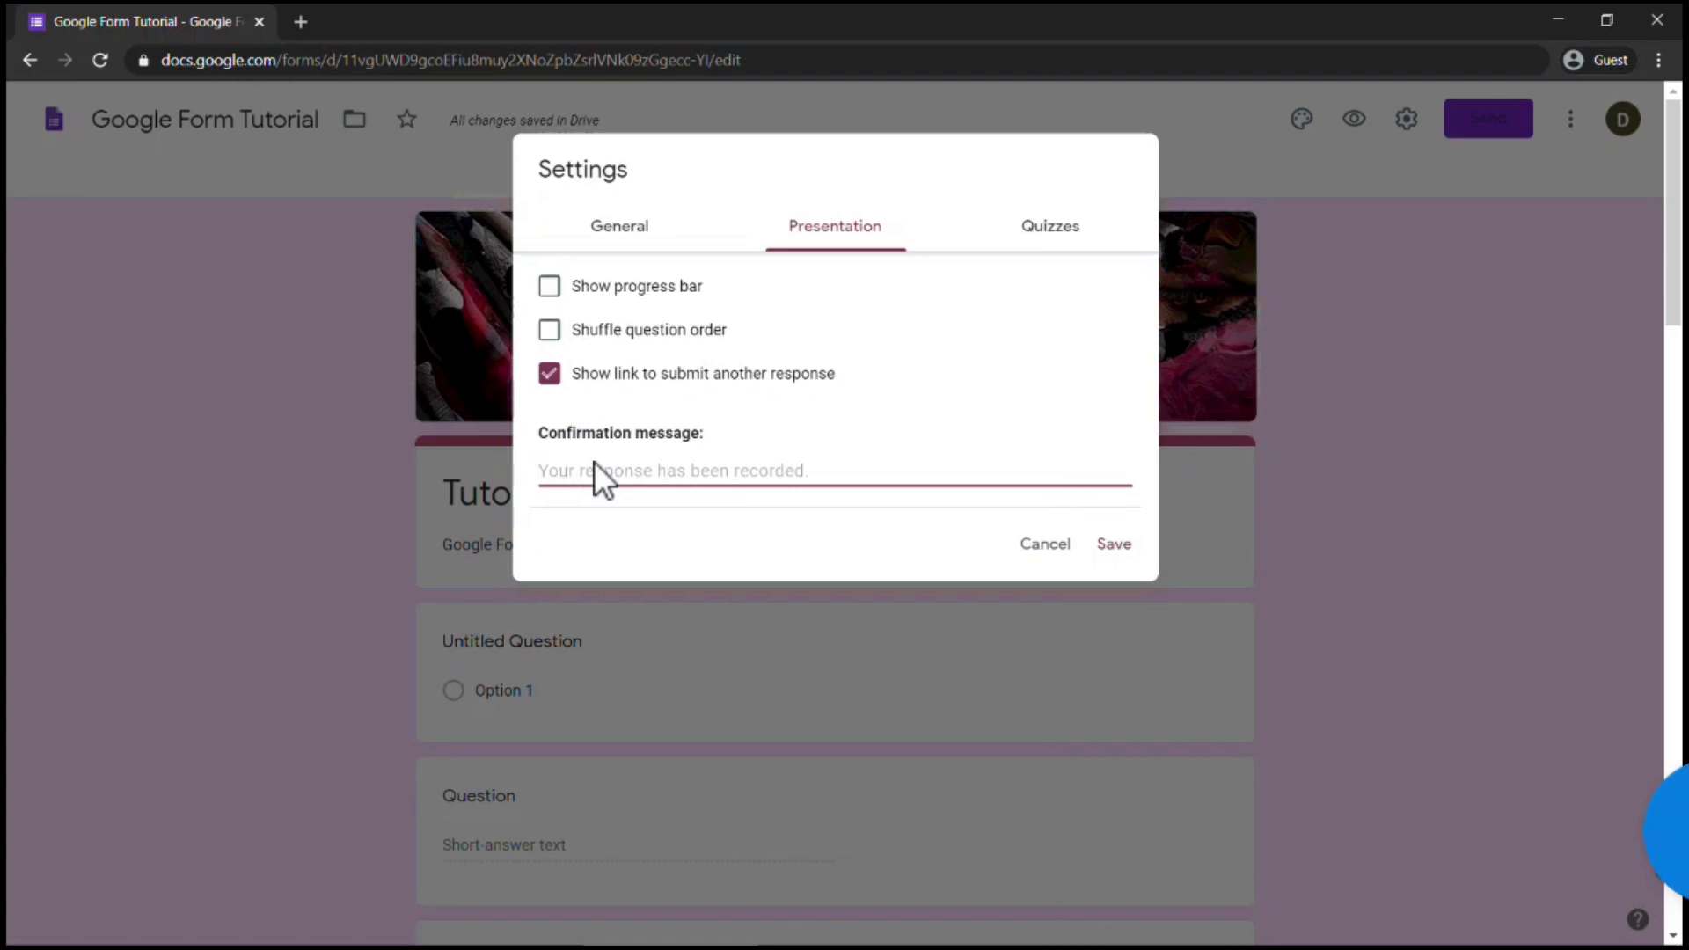
pyautogui.write('Thn')
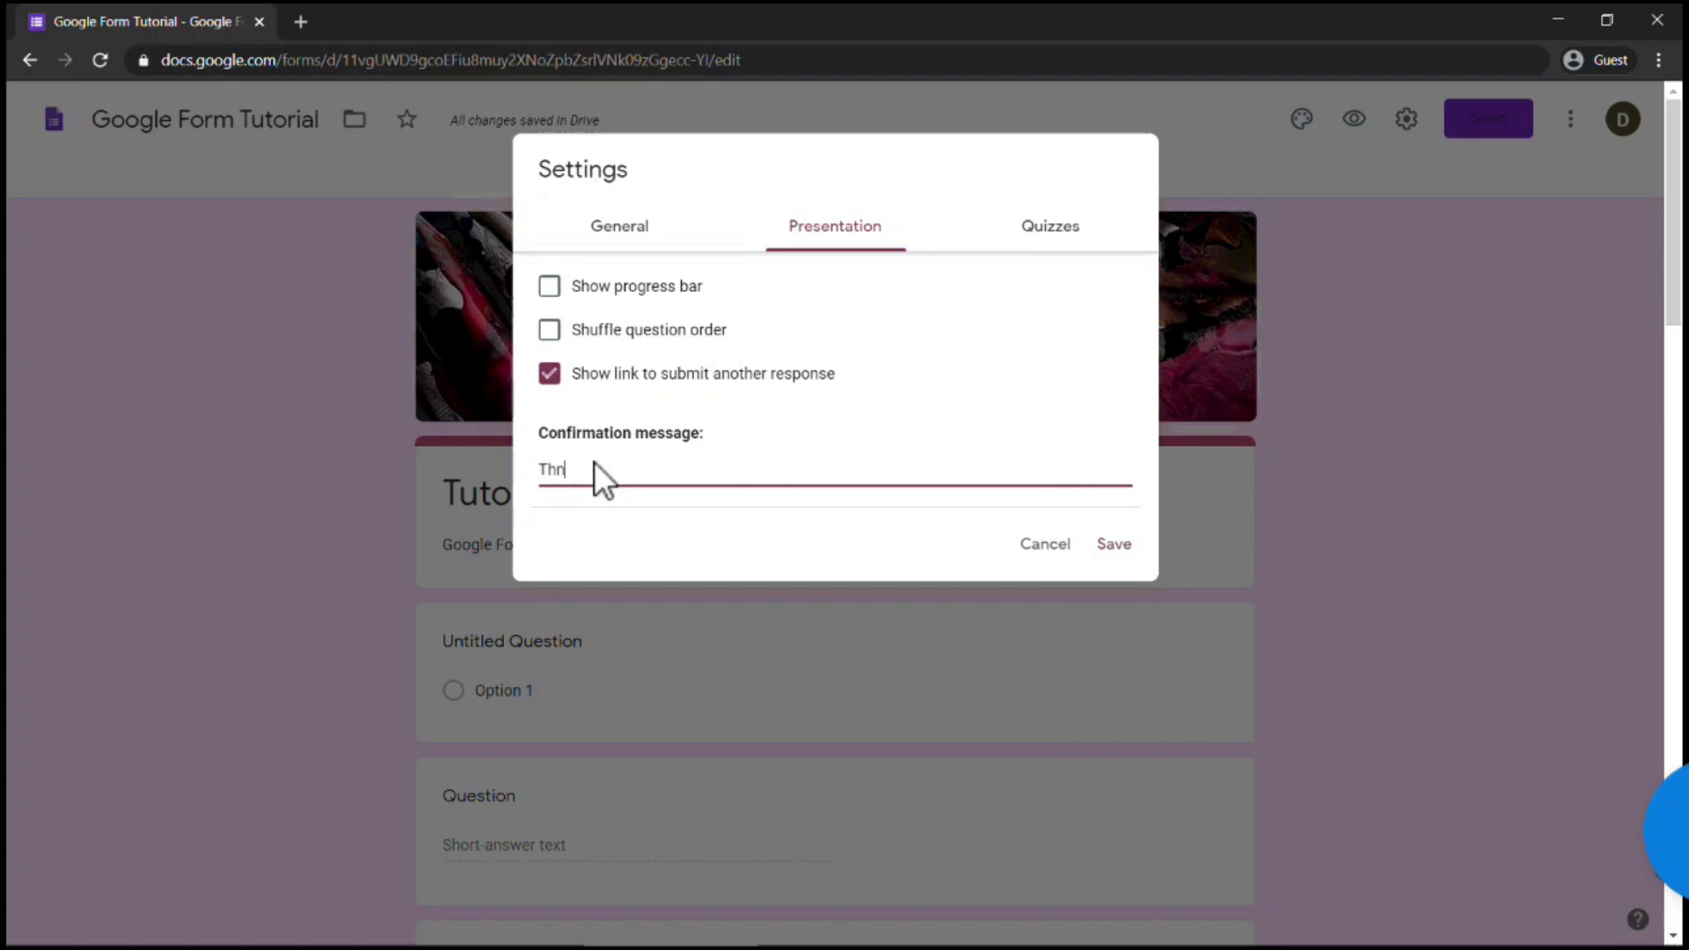
pyautogui.write('x f')
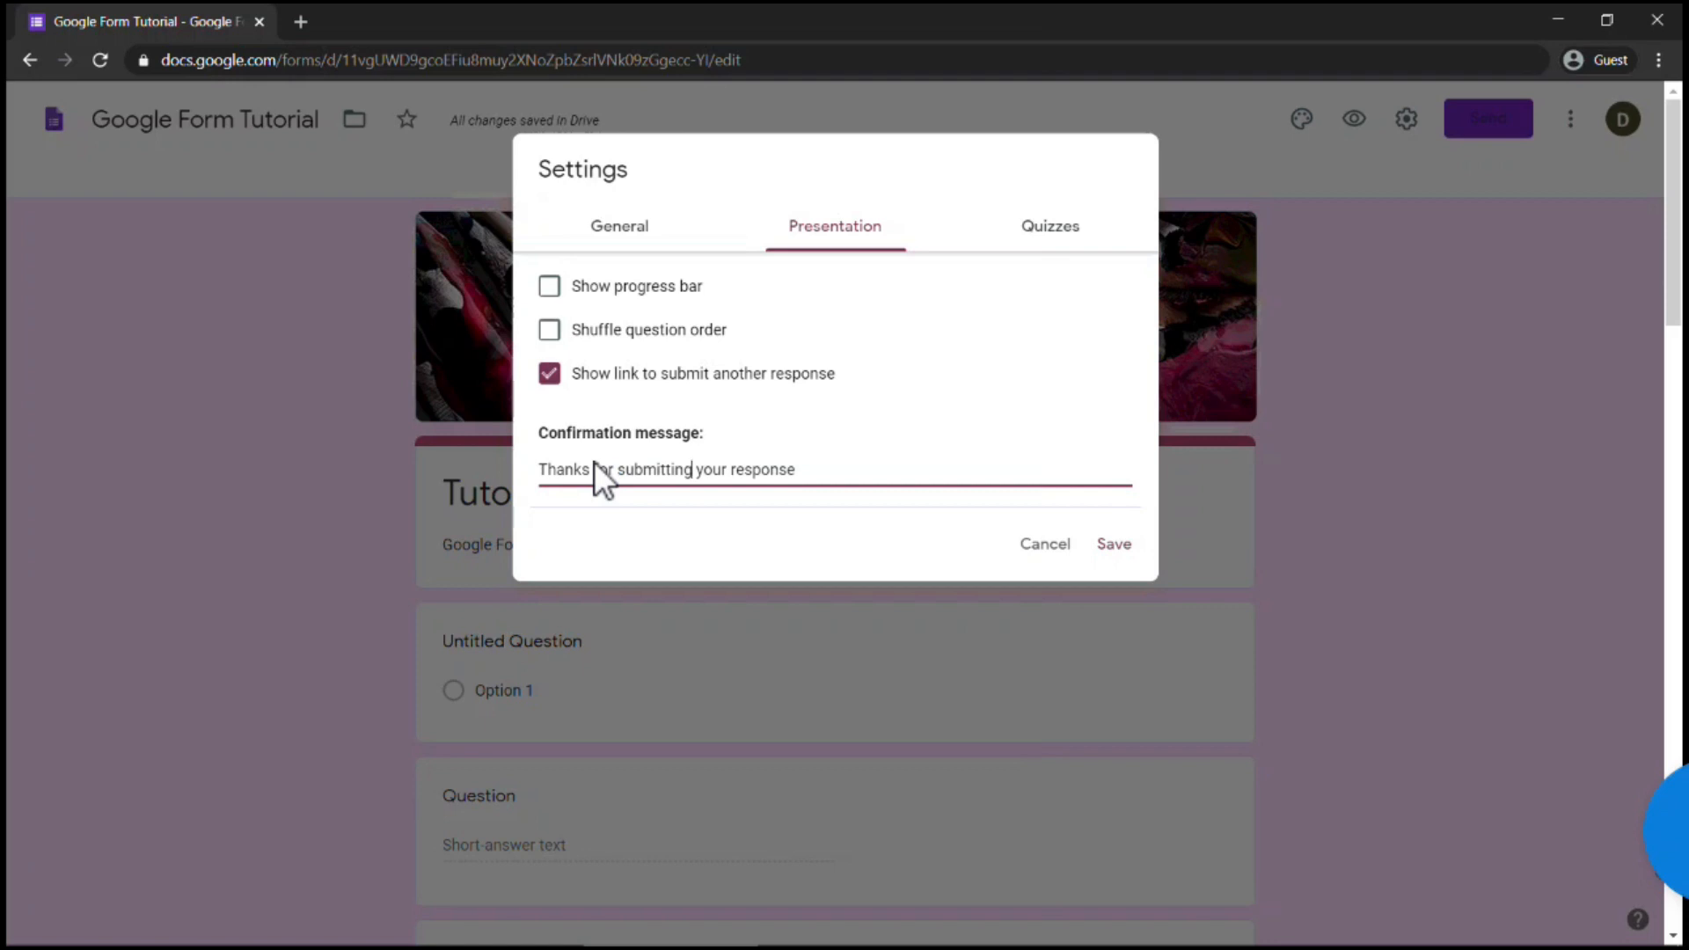
# Turn on the option to make the form a quiz, and discard all the settings changes.
pyautogui.click(1052, 227)
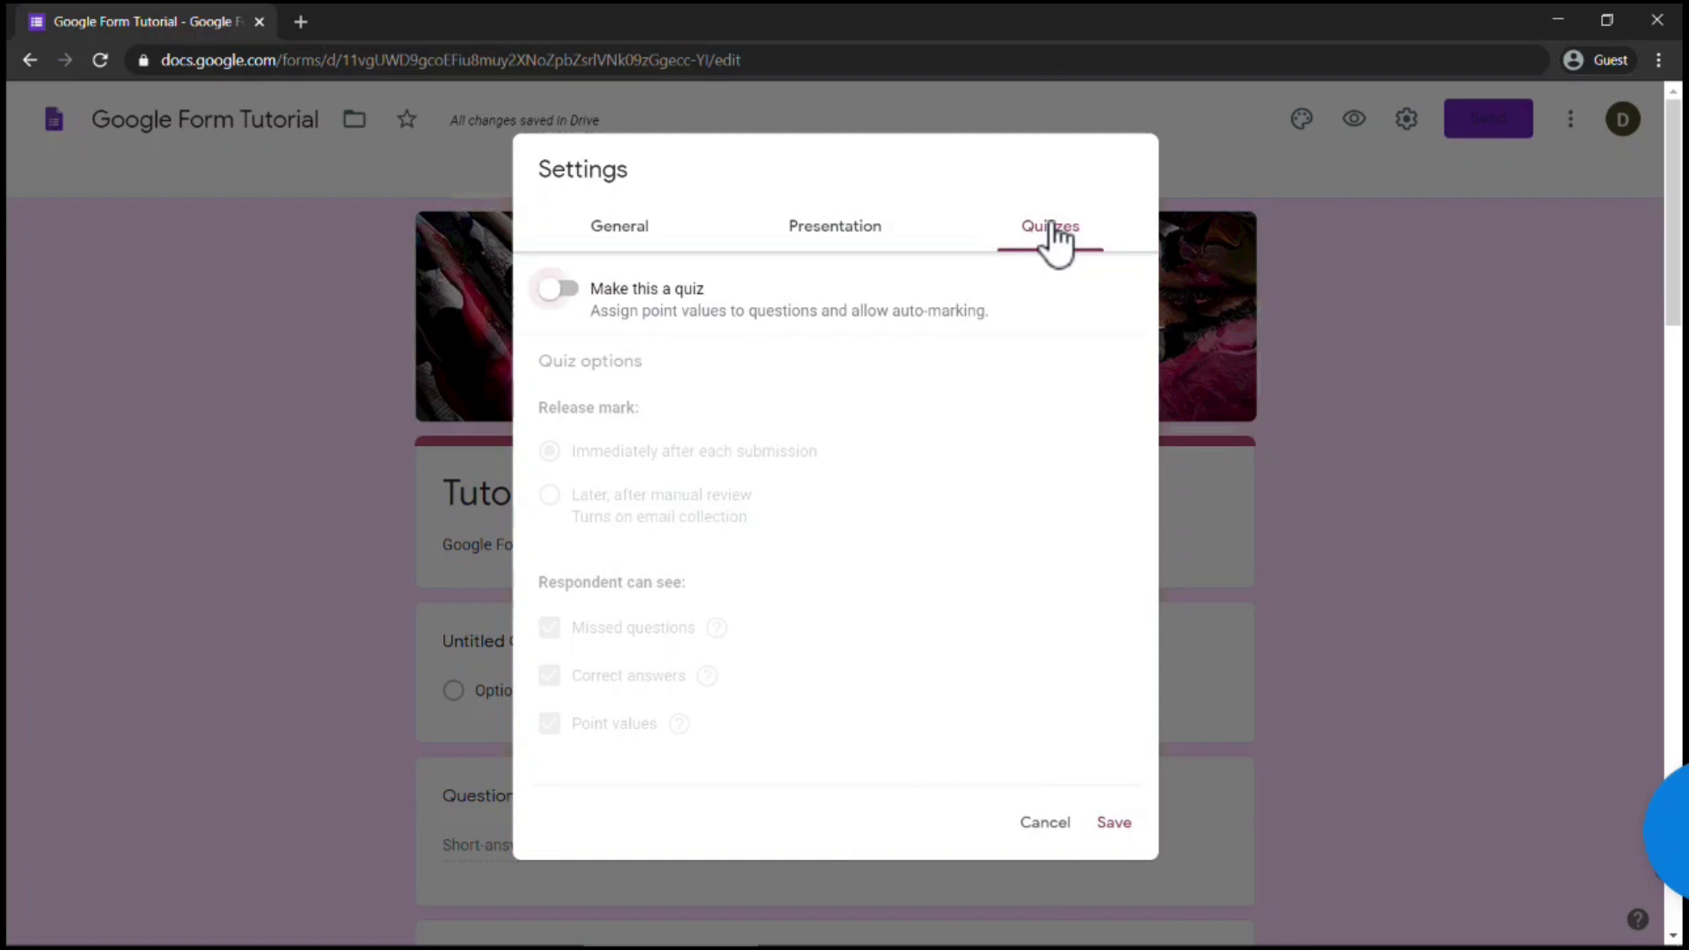
pyautogui.press('space')
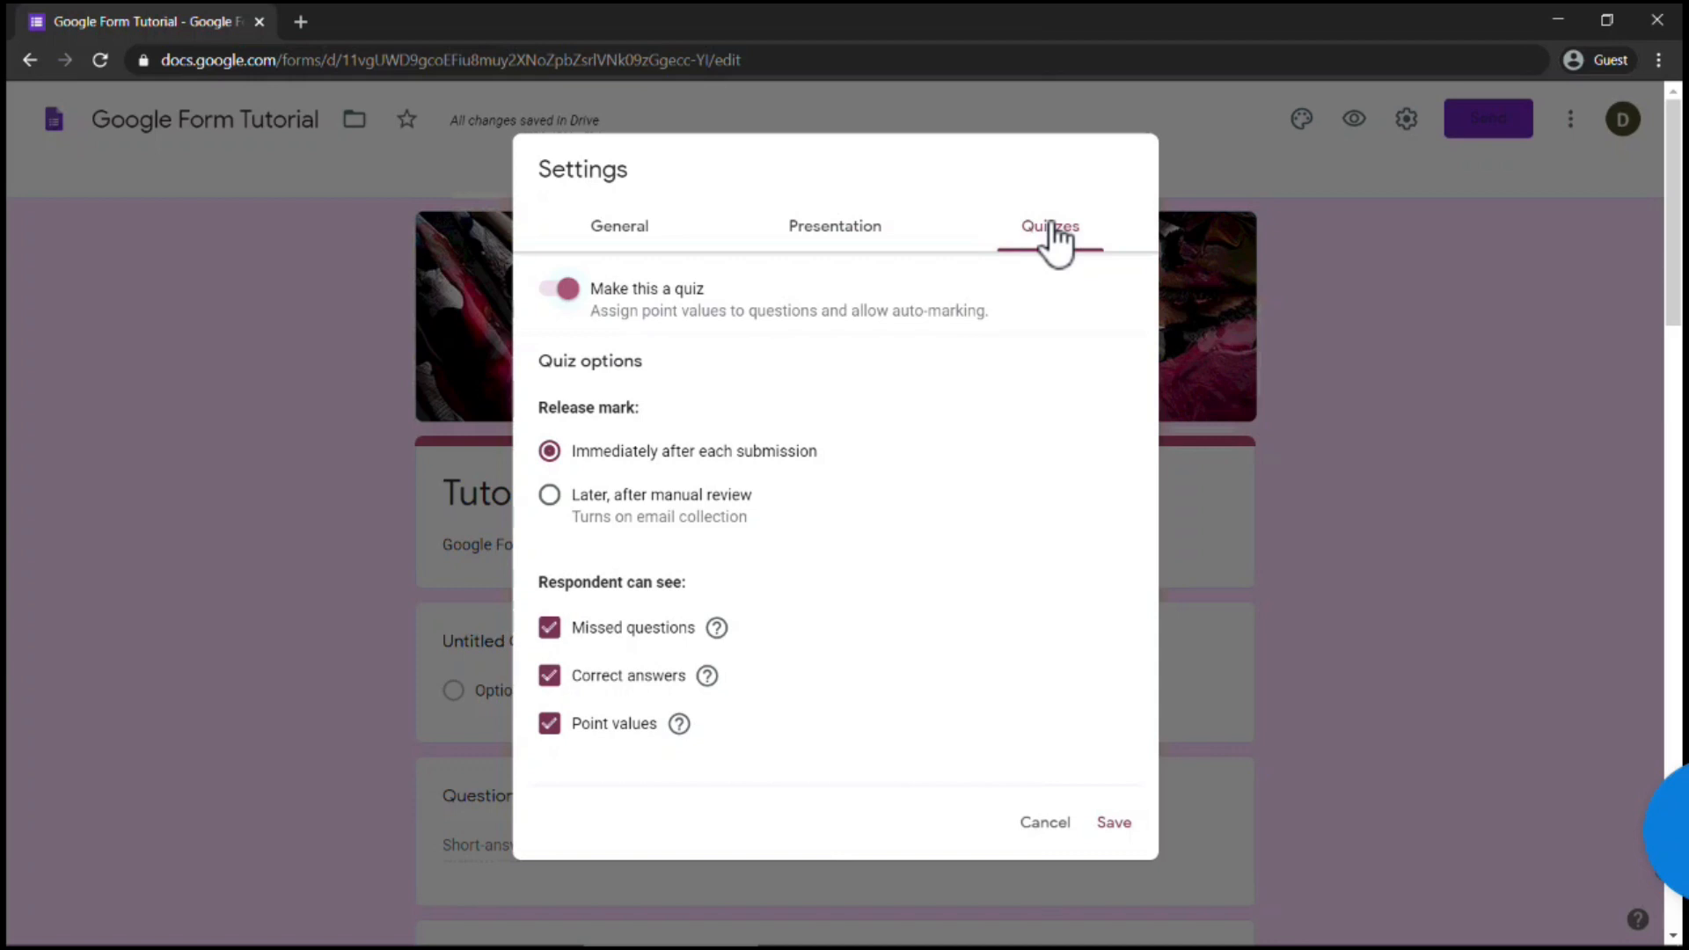
pyautogui.click(1045, 820)
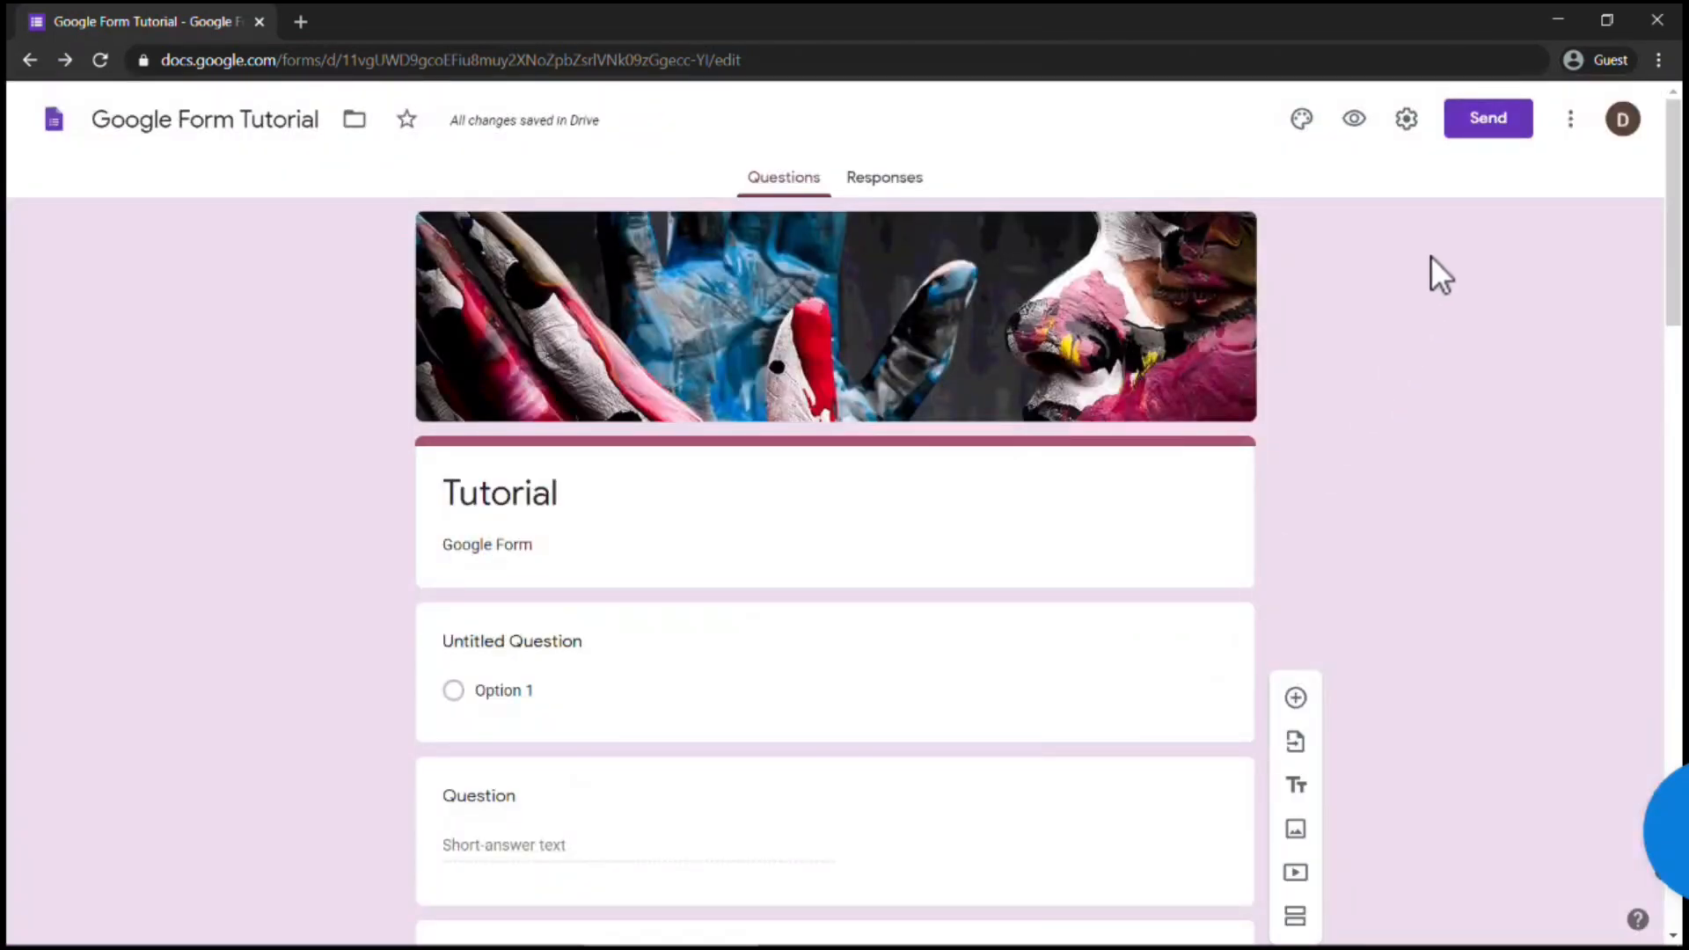
# Look through the email, link and embed options for sending the form, shortening the link's URL, and close the dialog.
pyautogui.click(1471, 127)
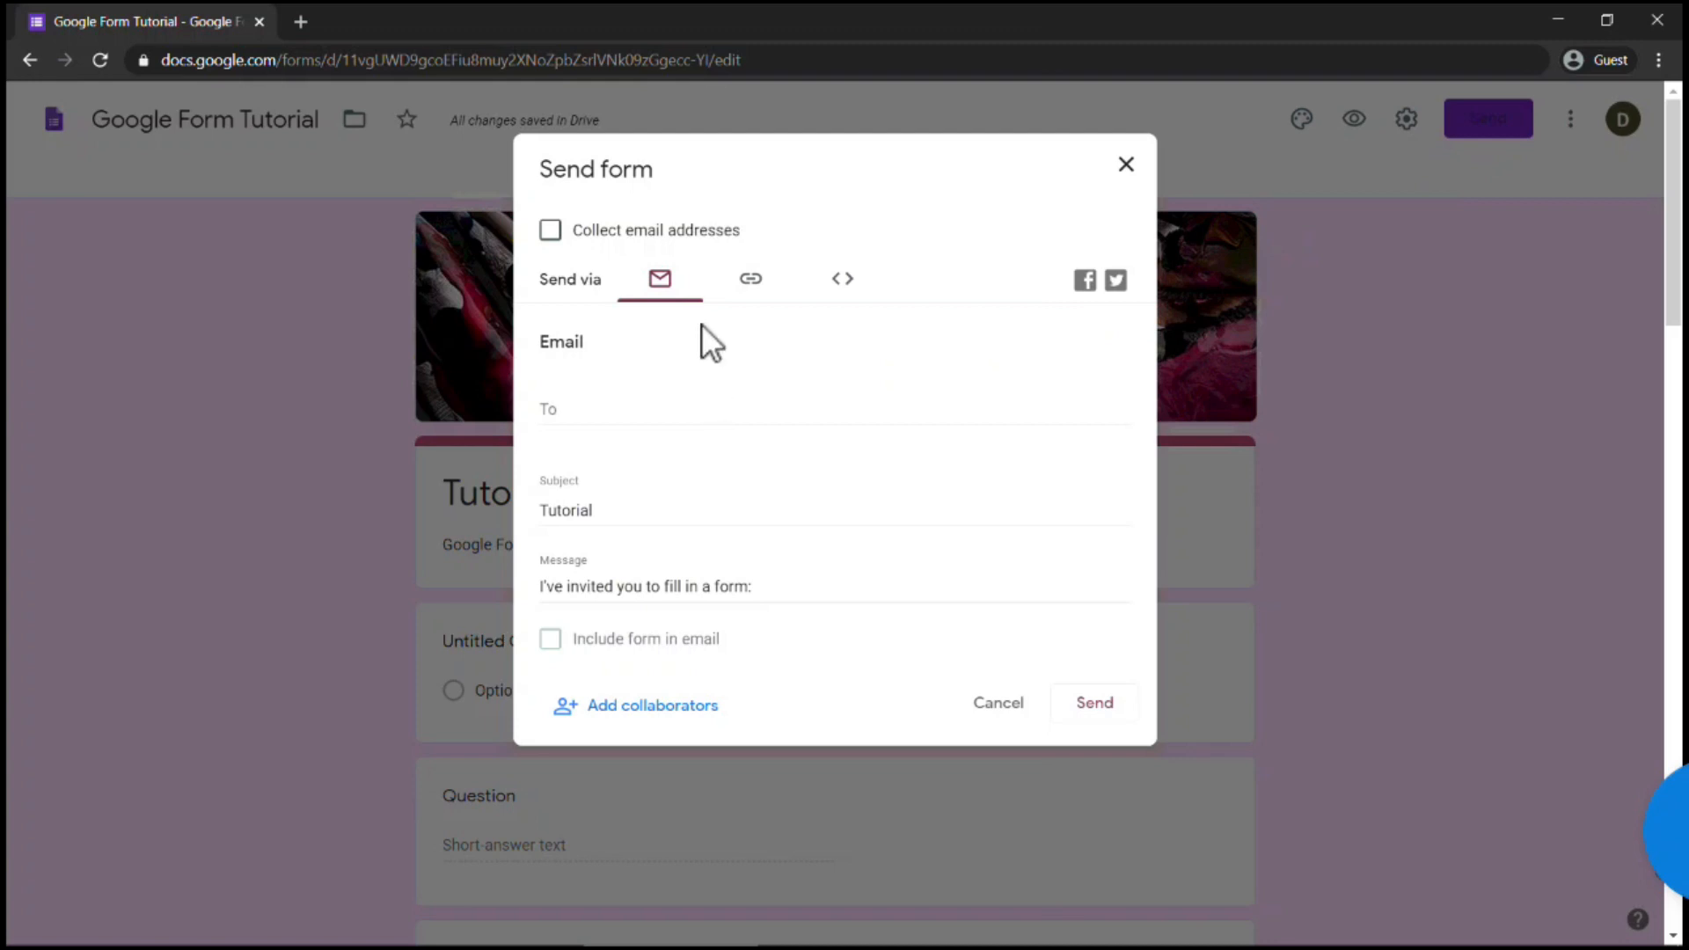
pyautogui.click(753, 281)
pyautogui.click(753, 279)
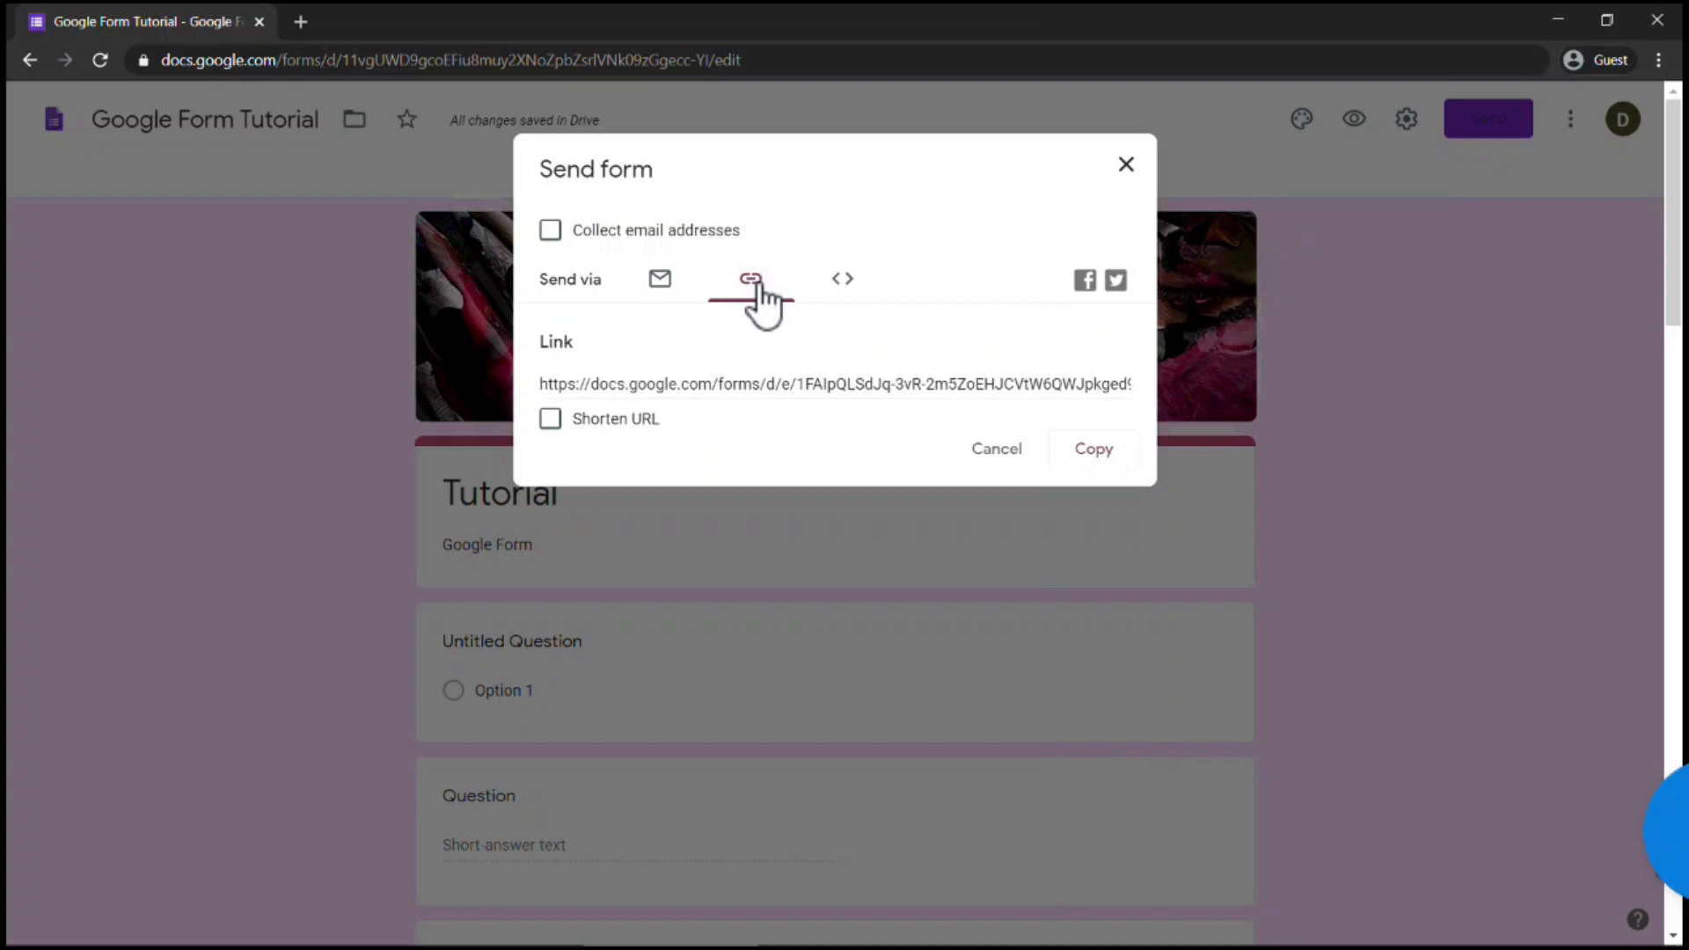
pyautogui.click(551, 420)
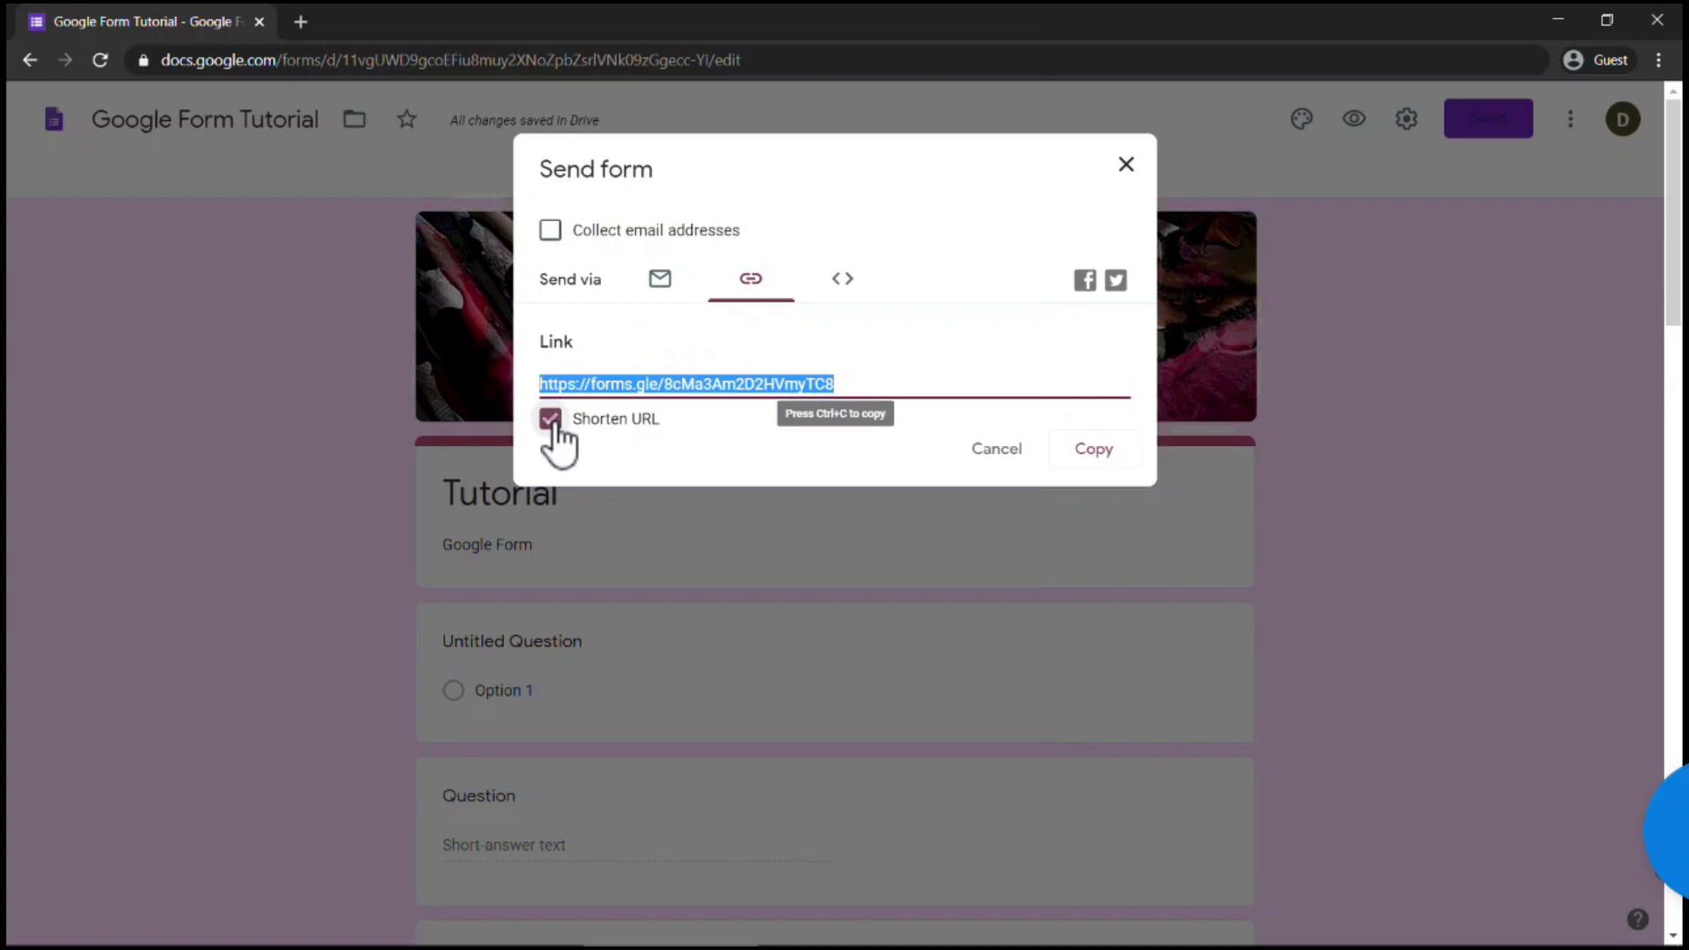
pyautogui.click(852, 291)
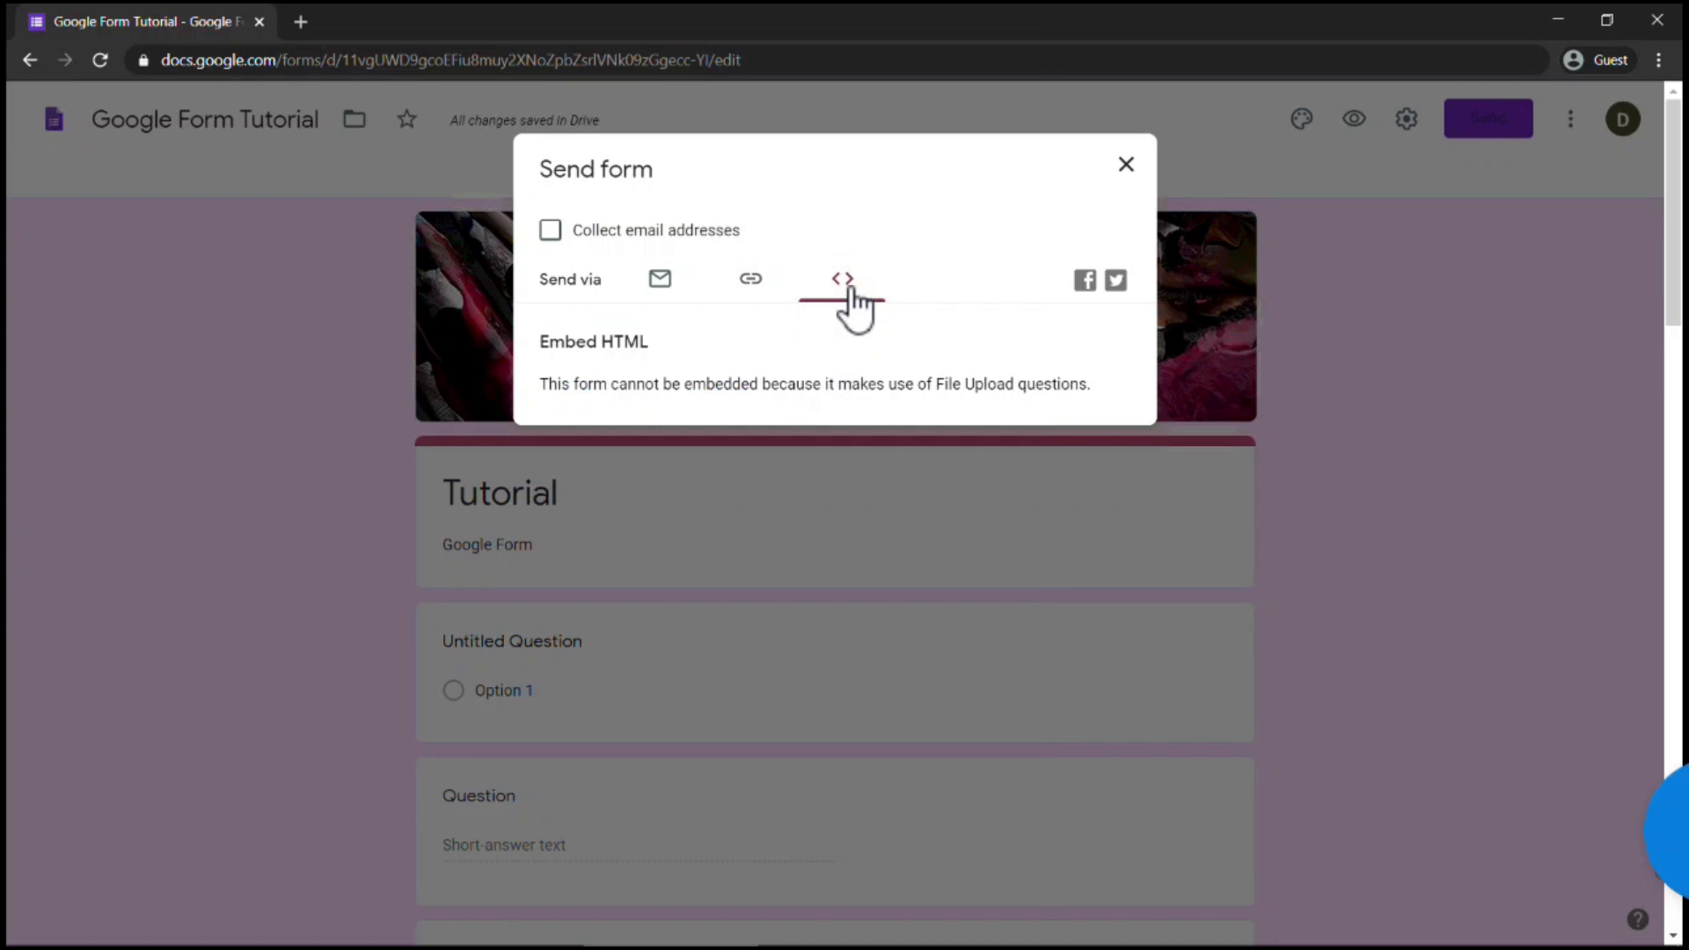
pyautogui.click(1126, 165)
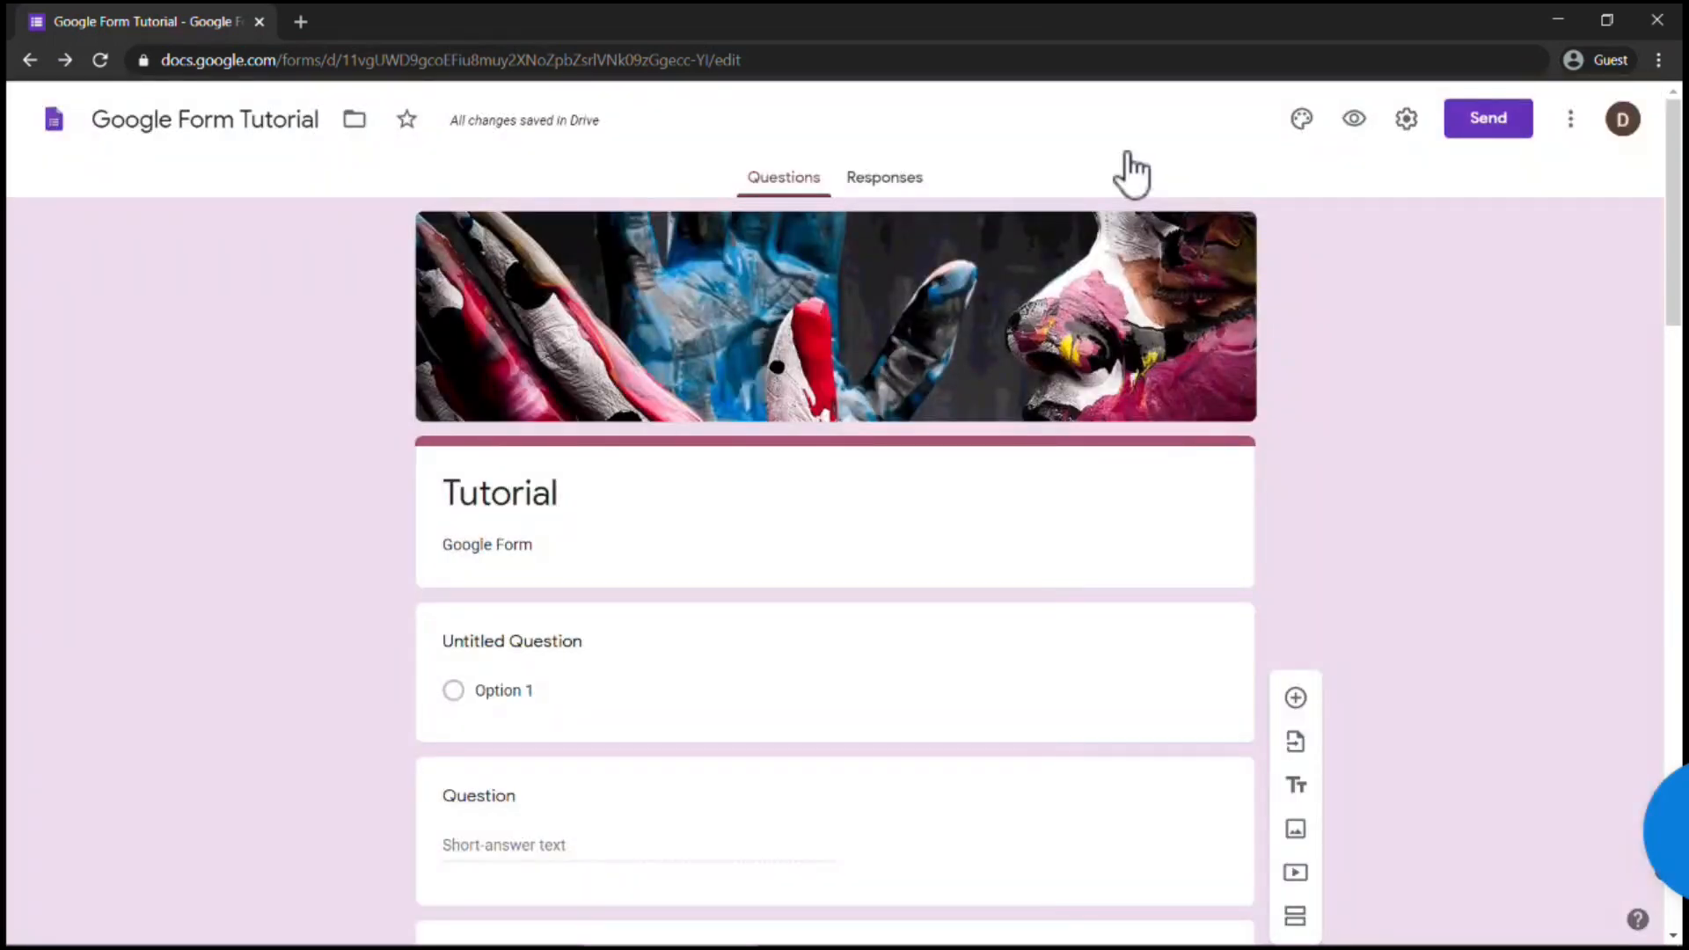